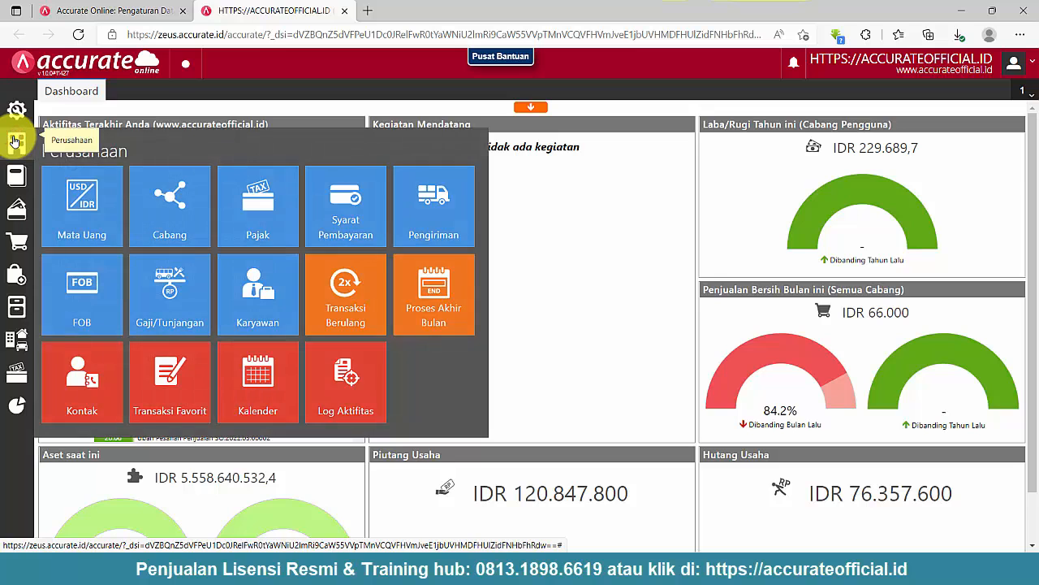
Step: Review the existing Jakarta and Surabaya branch records, discarding the blank new-branch form and closing the Cabang module
click(187, 208)
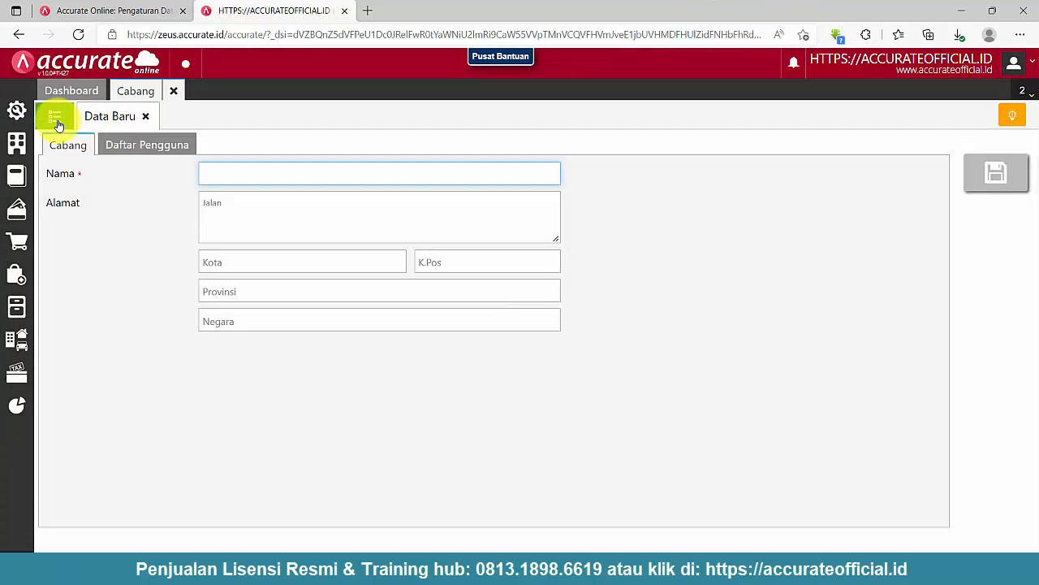
click(54, 116)
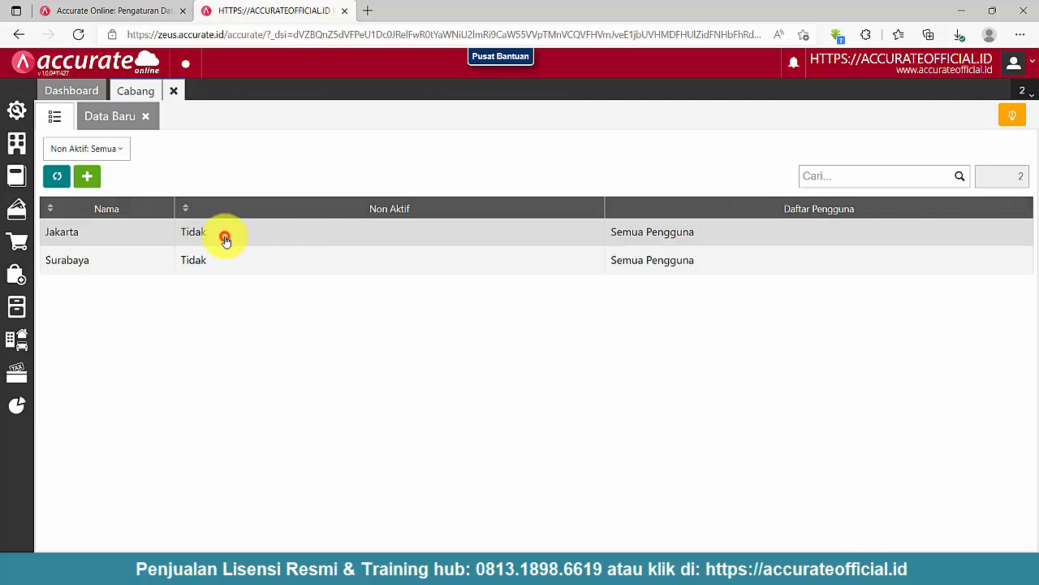
click(225, 237)
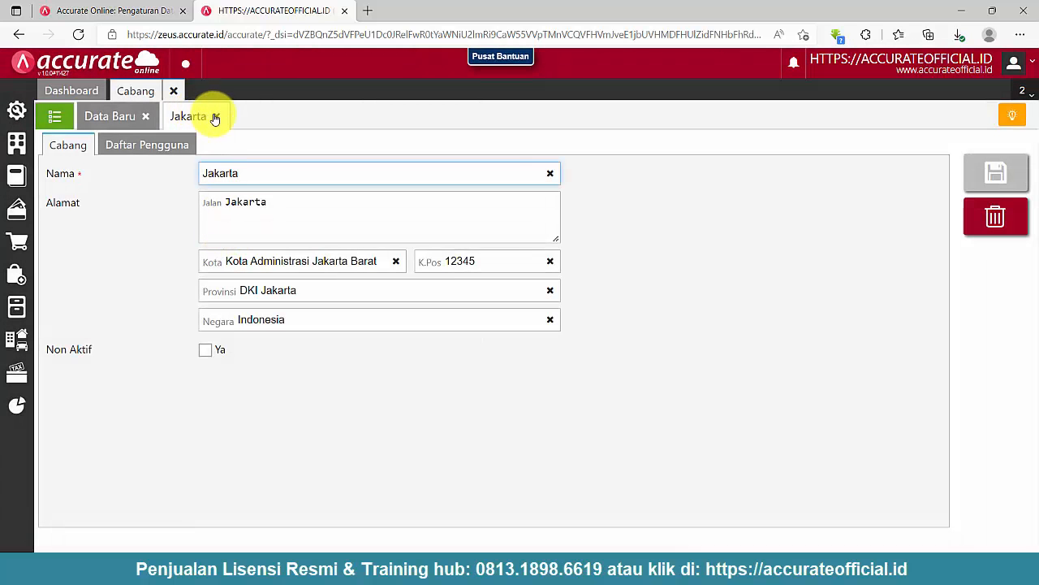
click(215, 117)
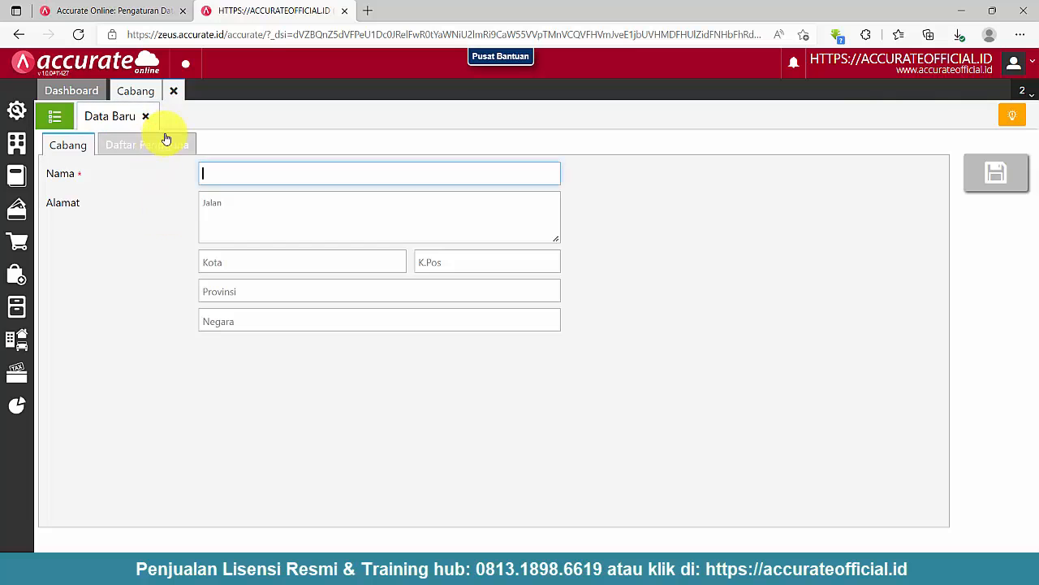
click(147, 115)
click(178, 258)
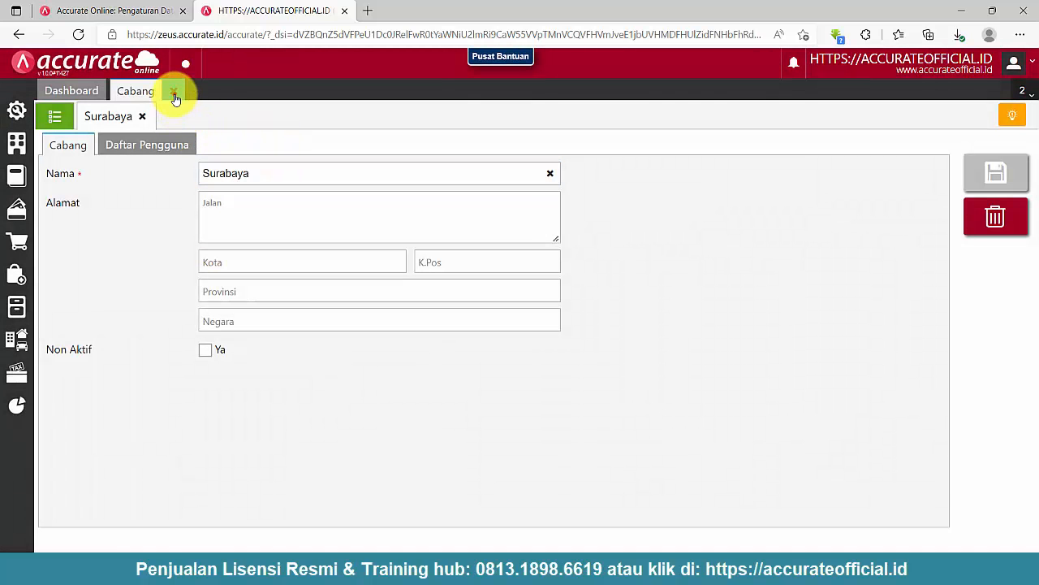
click(174, 91)
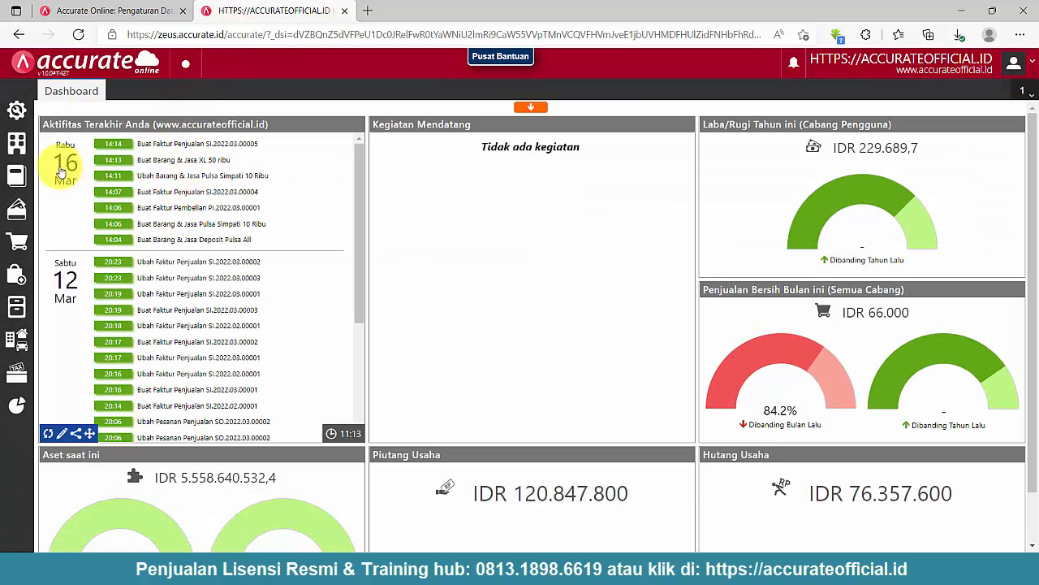
Step: Reopen the Cabang module and display the list of company branches
click(17, 143)
click(181, 202)
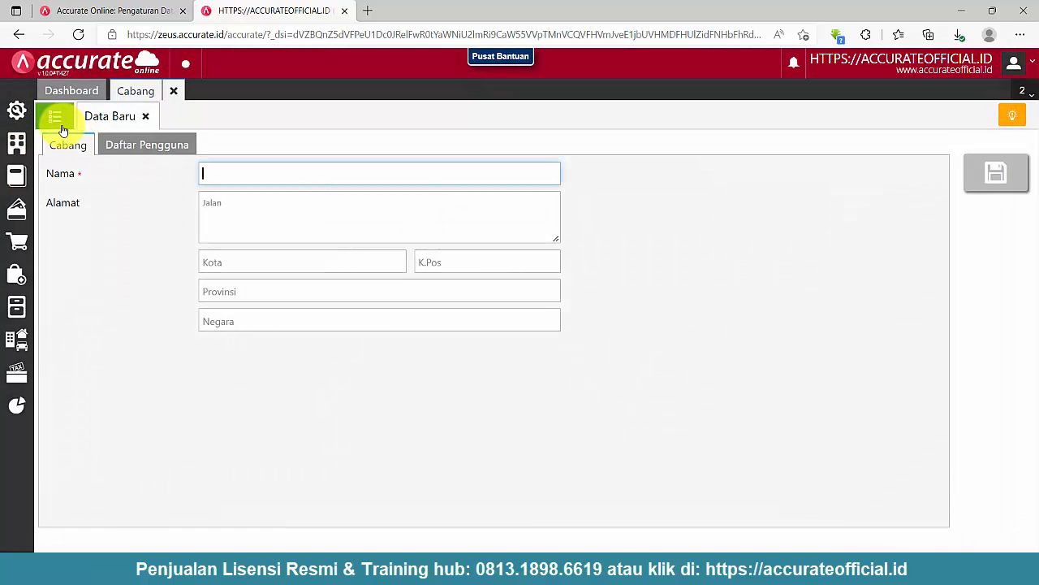
click(61, 124)
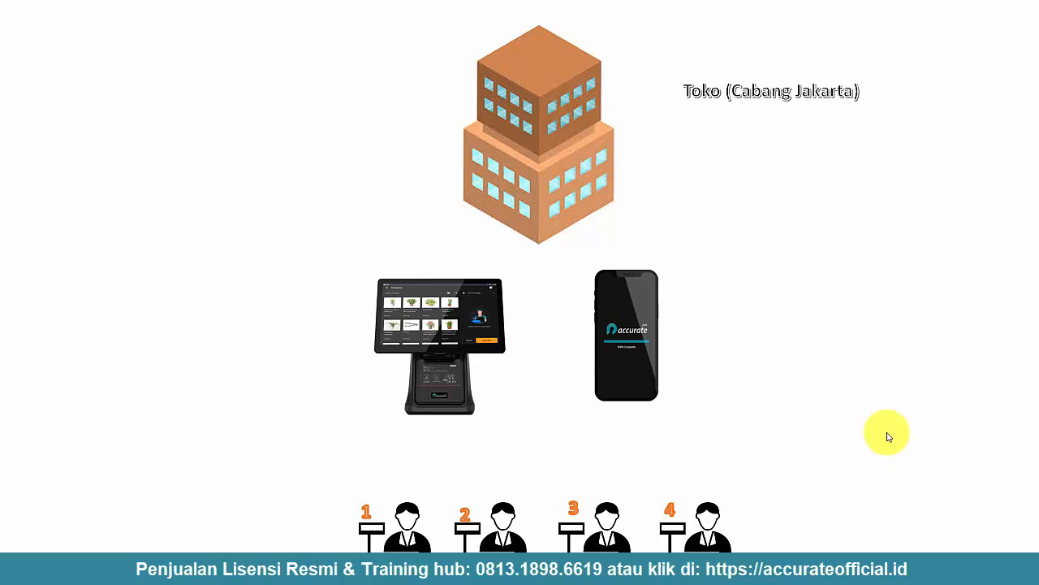
click(819, 415)
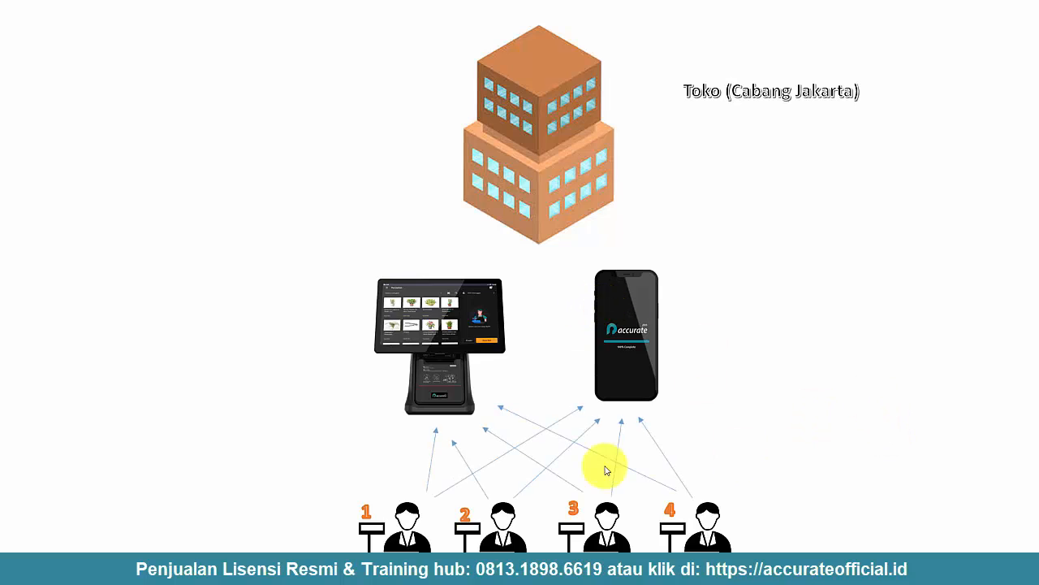
click(648, 451)
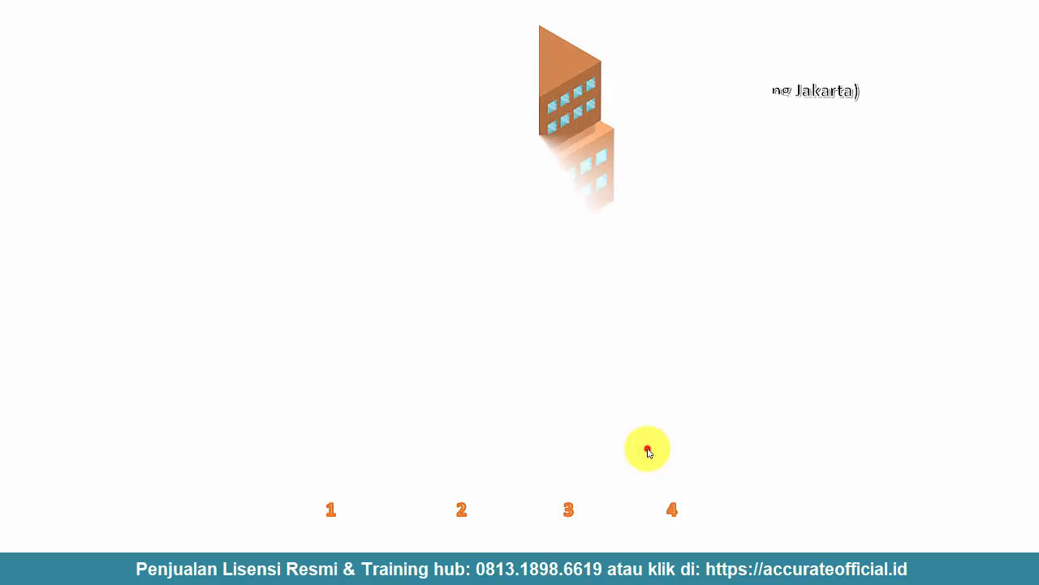
click(648, 450)
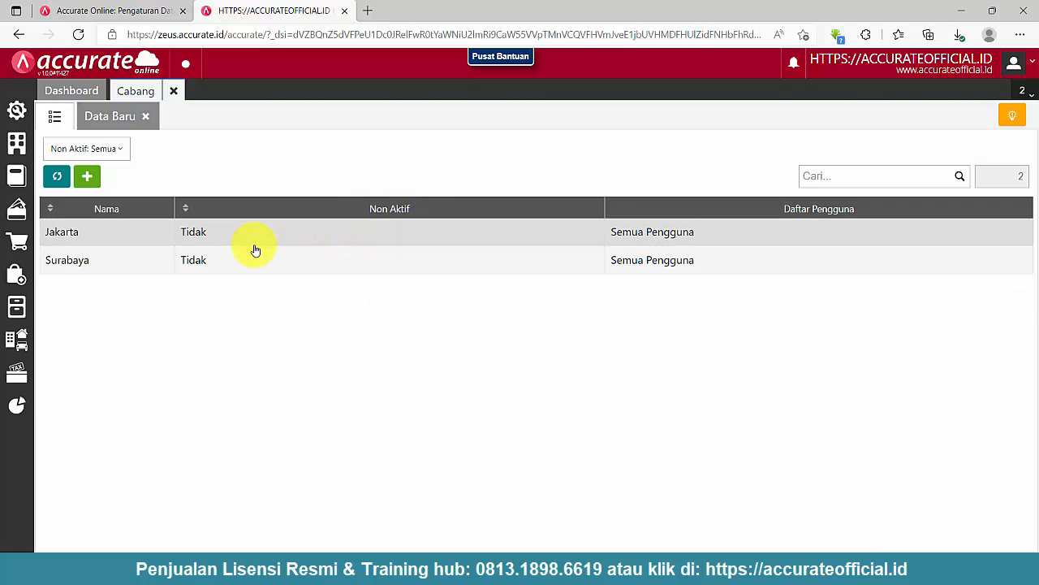
Step: Open the Karyawan module under Perusahaan and display the employee list
click(19, 177)
click(22, 152)
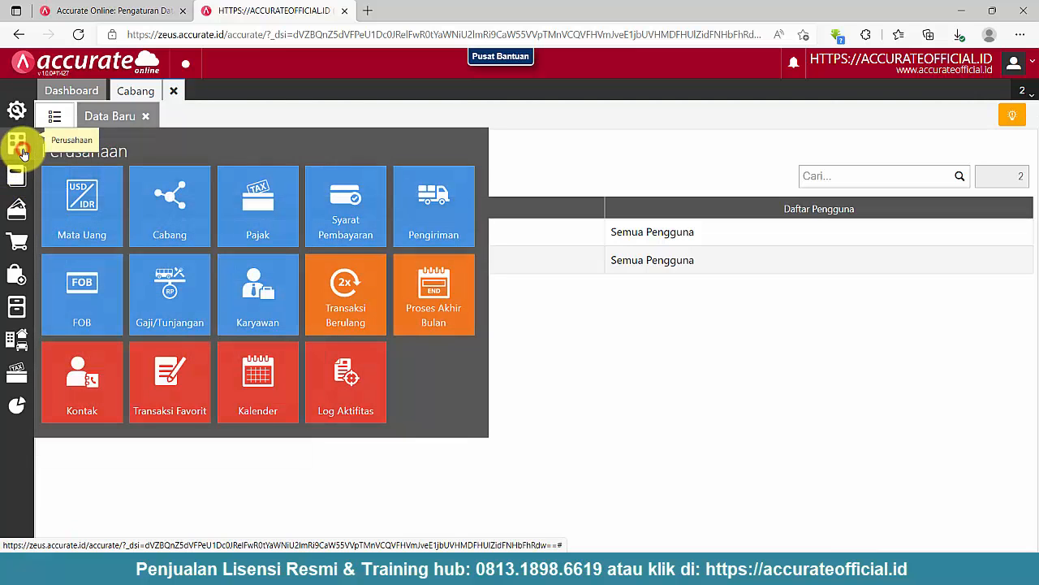
click(260, 296)
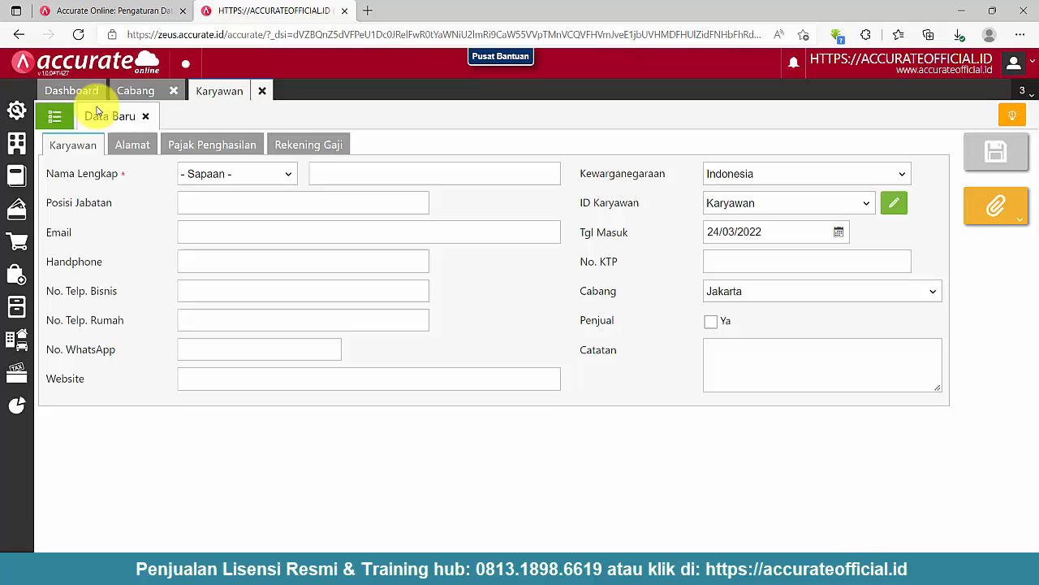
click(55, 117)
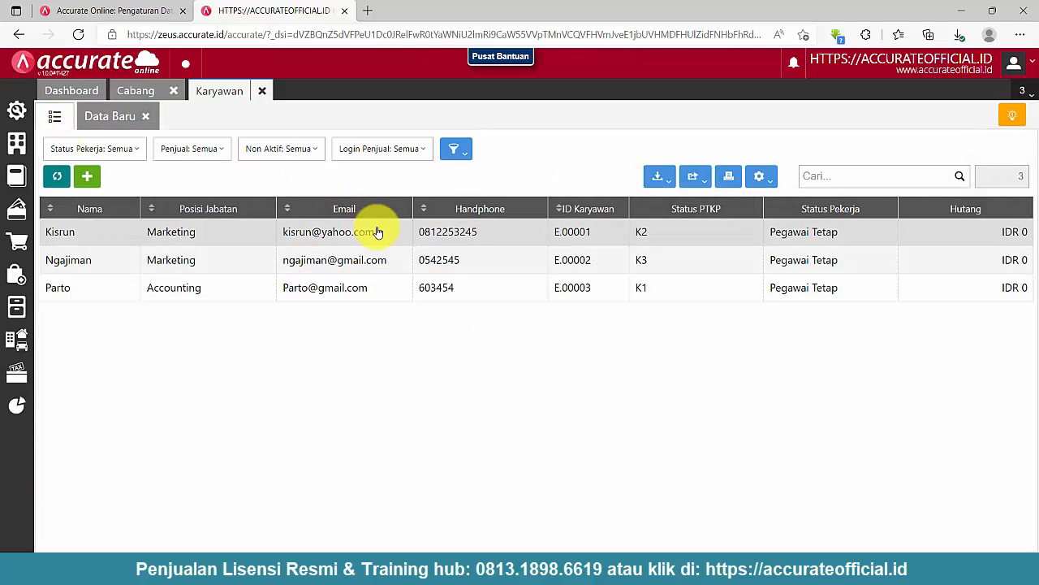
Step: Rename the first employee in the list as "Kasir 1", save the record, and close the blank new-employee form
double_click(378, 233)
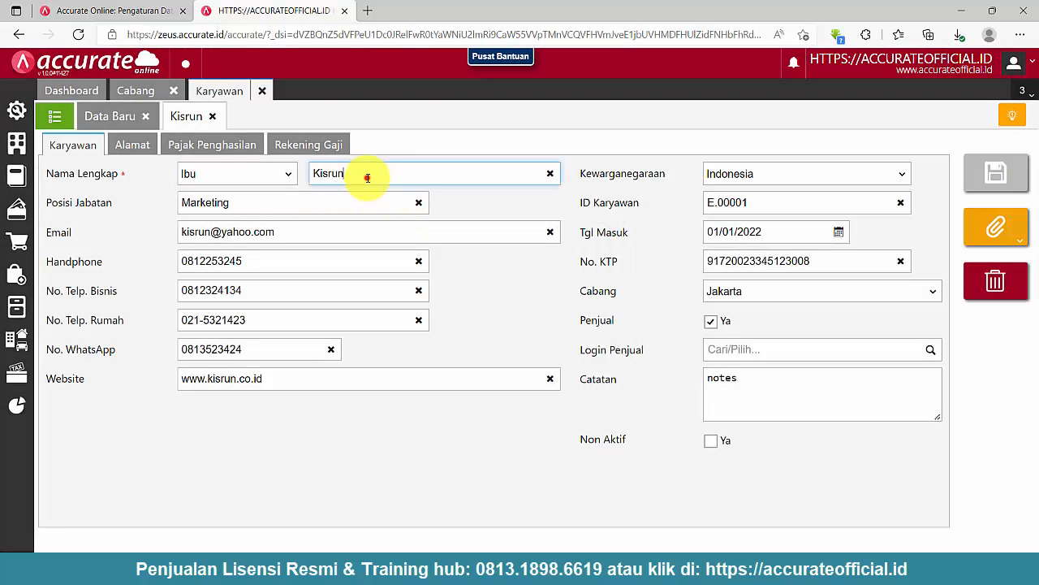
double_click(367, 177)
text(k)
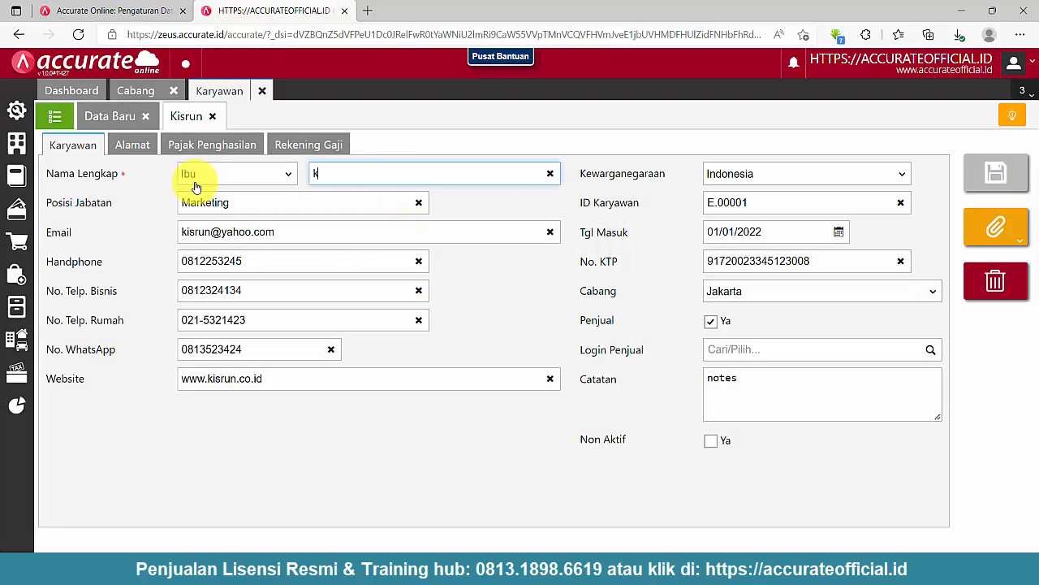
text(AS)
key(BackSpace)
key(BackSpace)
key(BackSpace)
key(Caps_Lock)
text(Ka)
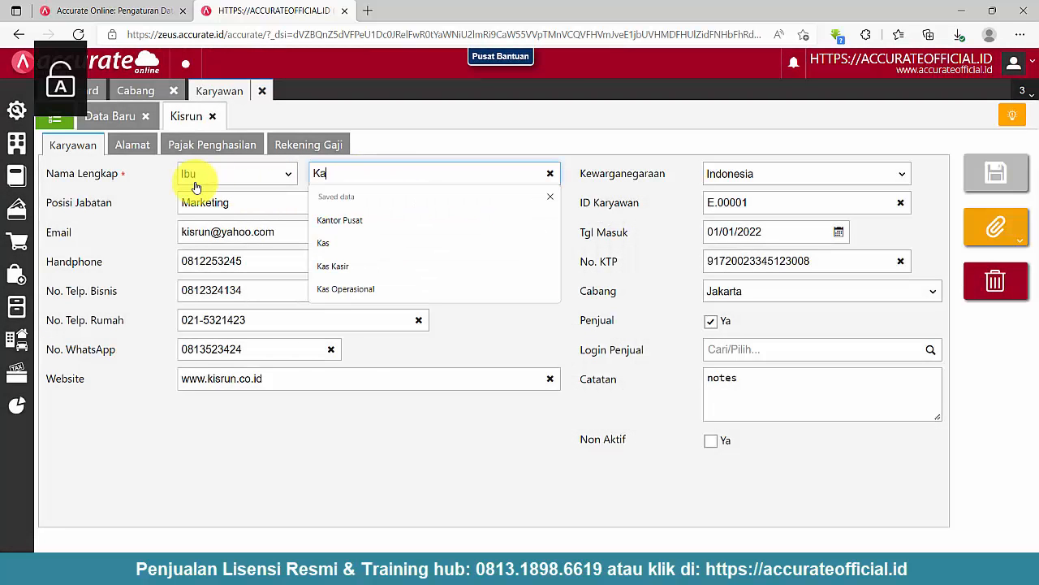
text(sir 1)
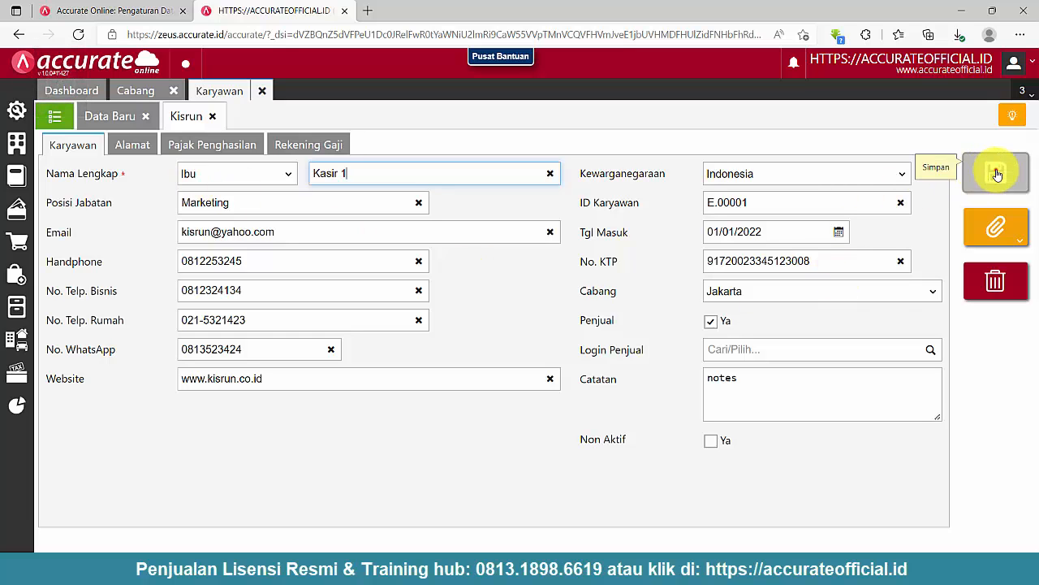
click(997, 175)
click(145, 116)
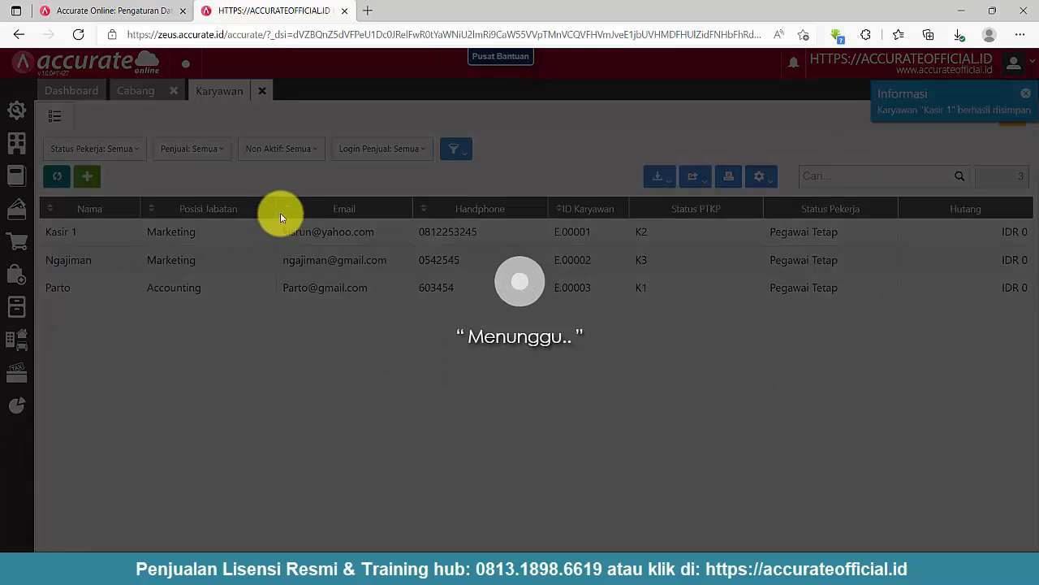
Step: Rename the second employee in the list as "Kasir 2" and save the record
drag(393, 171, 280, 177)
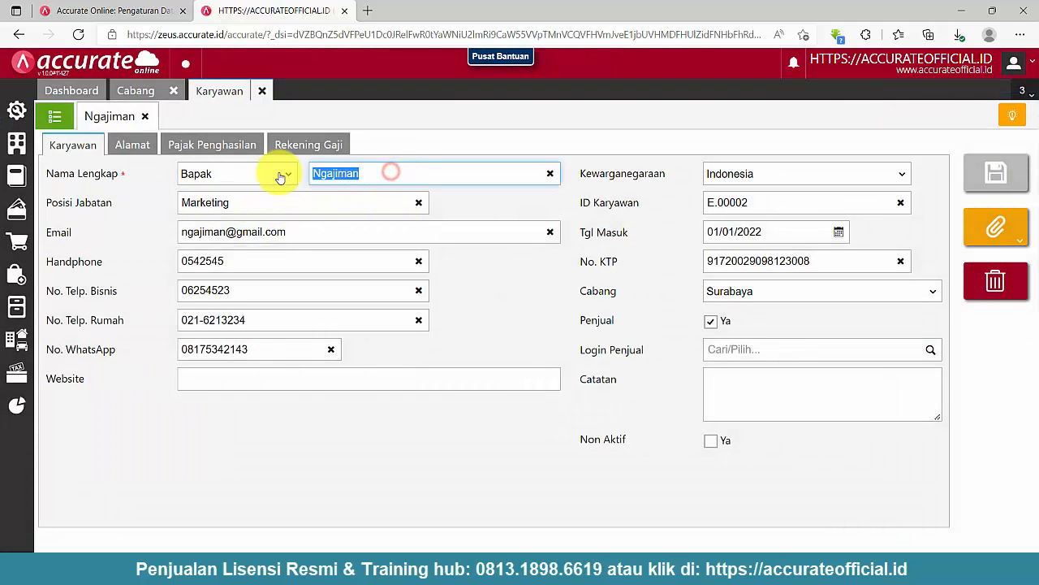
text(Kasir )
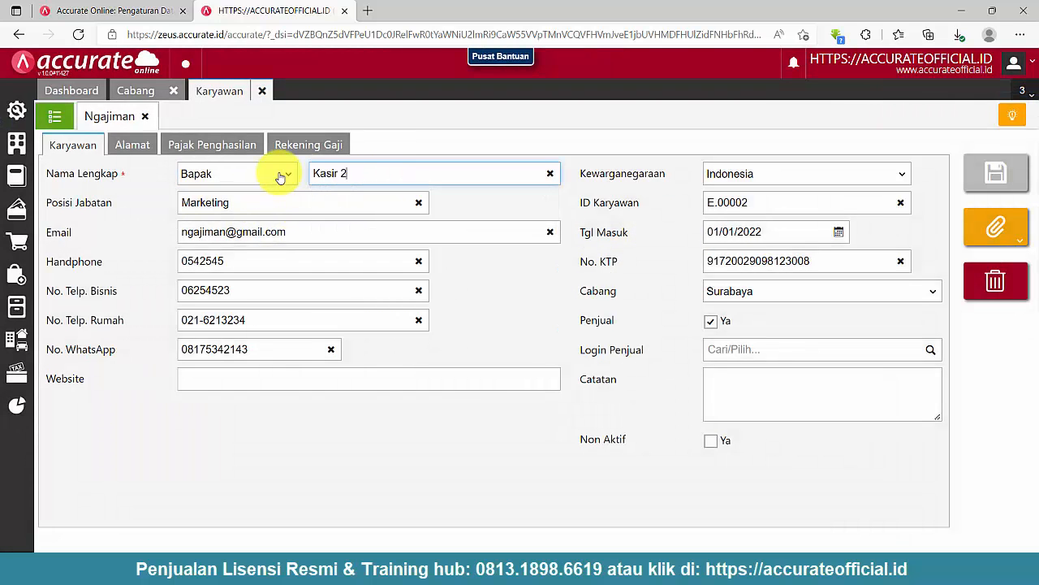
text(2)
click(916, 138)
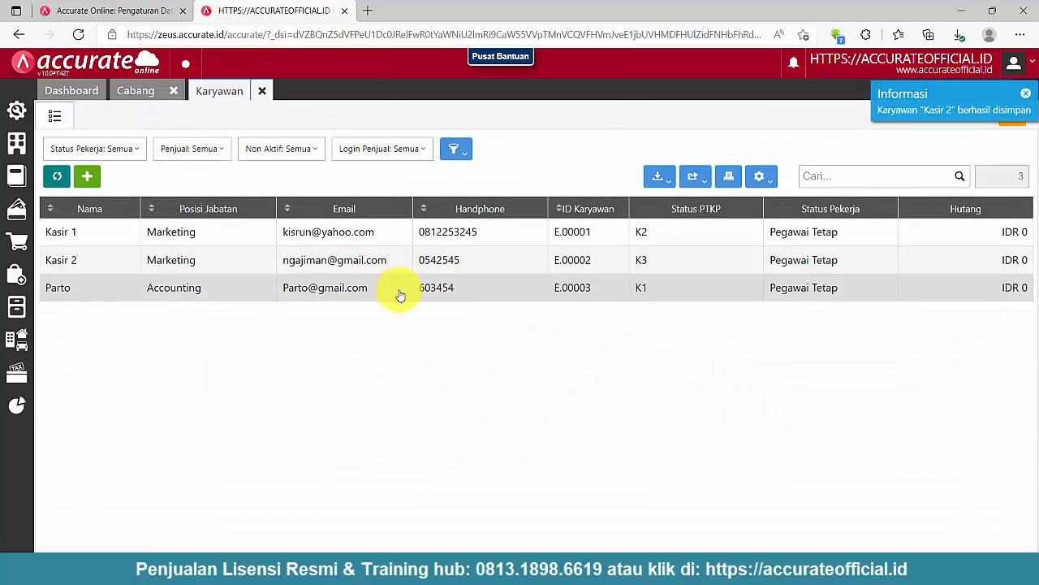
Step: Rename the third employee in the list as "Kasir 3" and save the record
click(400, 292)
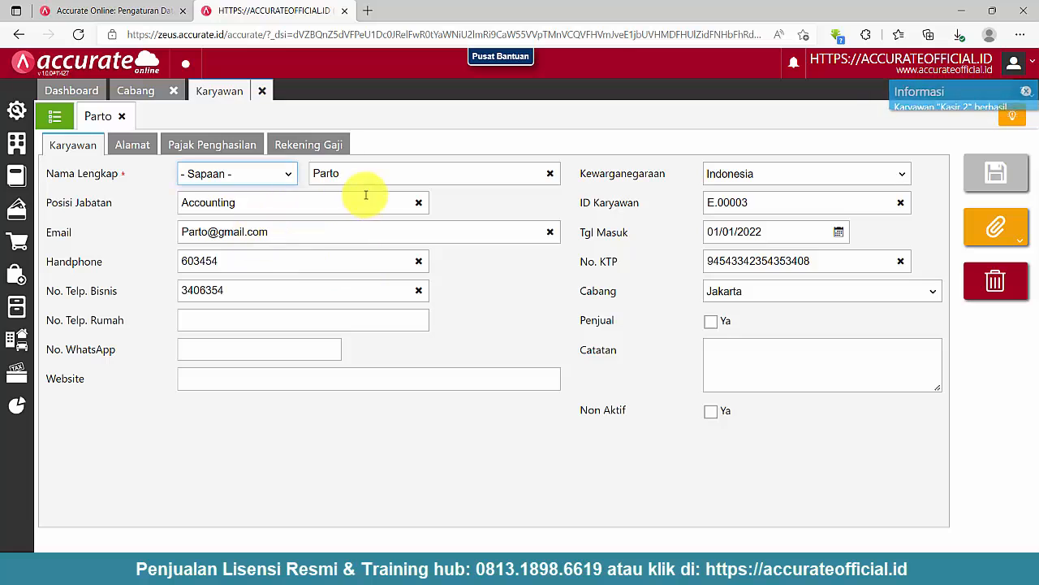
double_click(366, 177)
text(Kasir 3)
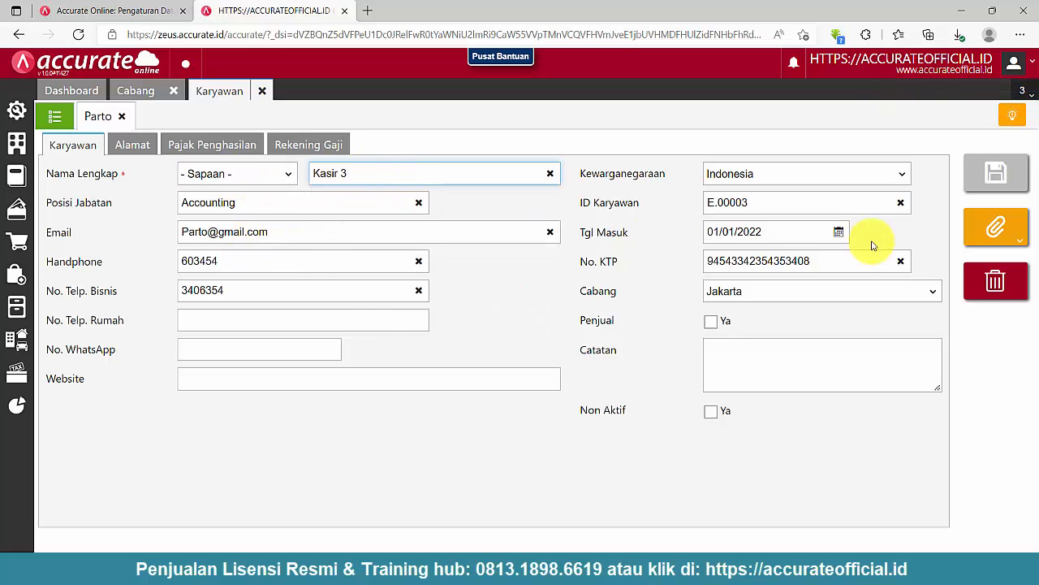
click(1007, 183)
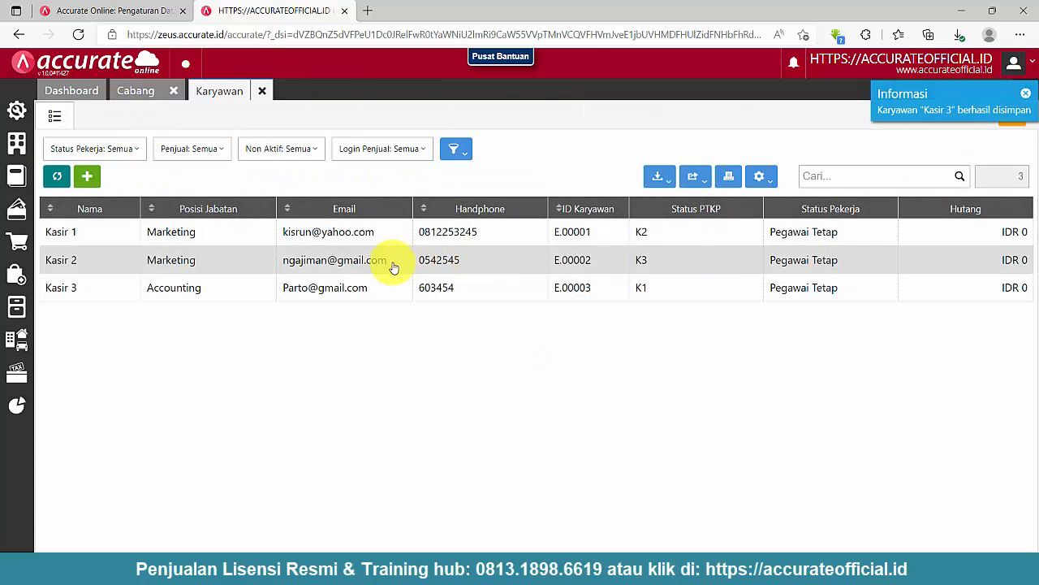
Step: Add the Cabang column to the employee list's displayed columns
click(762, 177)
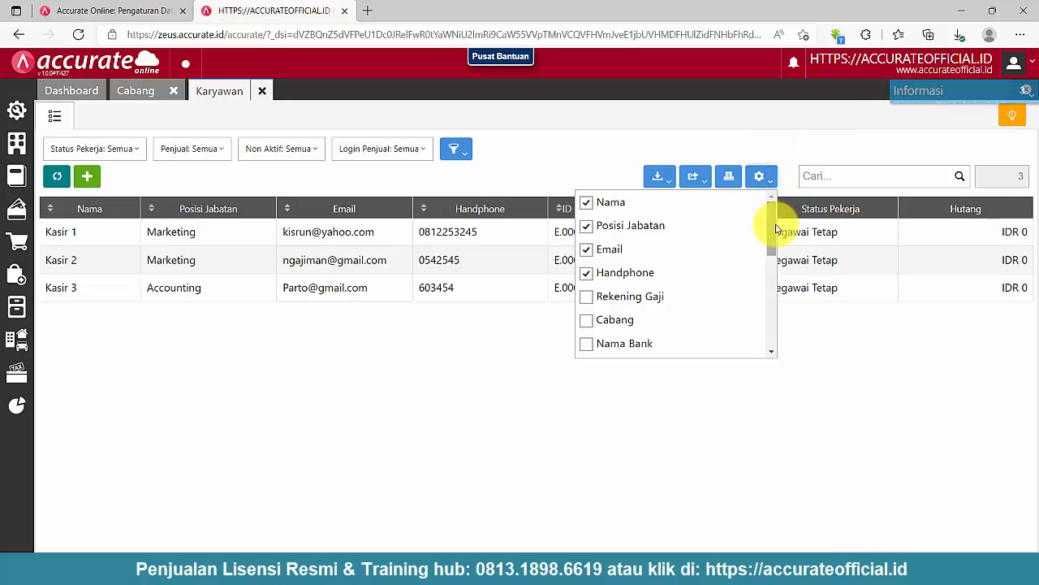
scroll(774, 227, down, 2)
click(608, 281)
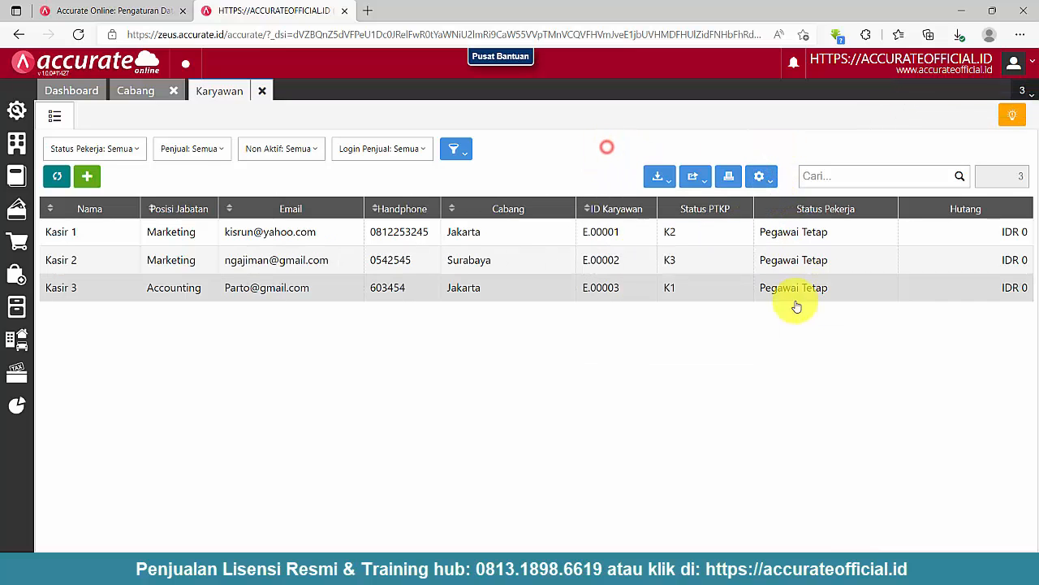
Step: Assign the employee Kasir 2 to the Jakarta branch and save the record
double_click(463, 268)
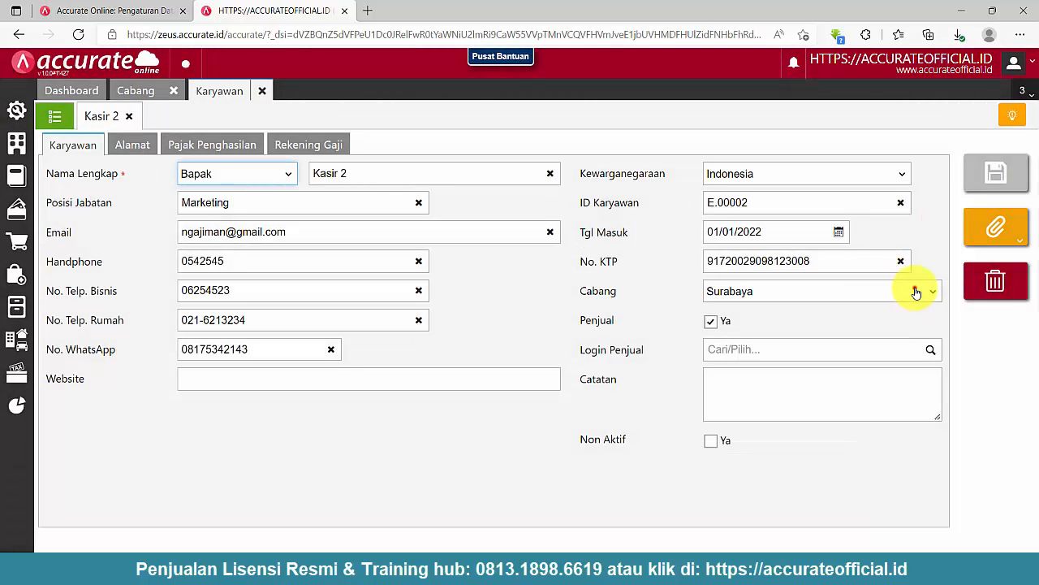
click(915, 289)
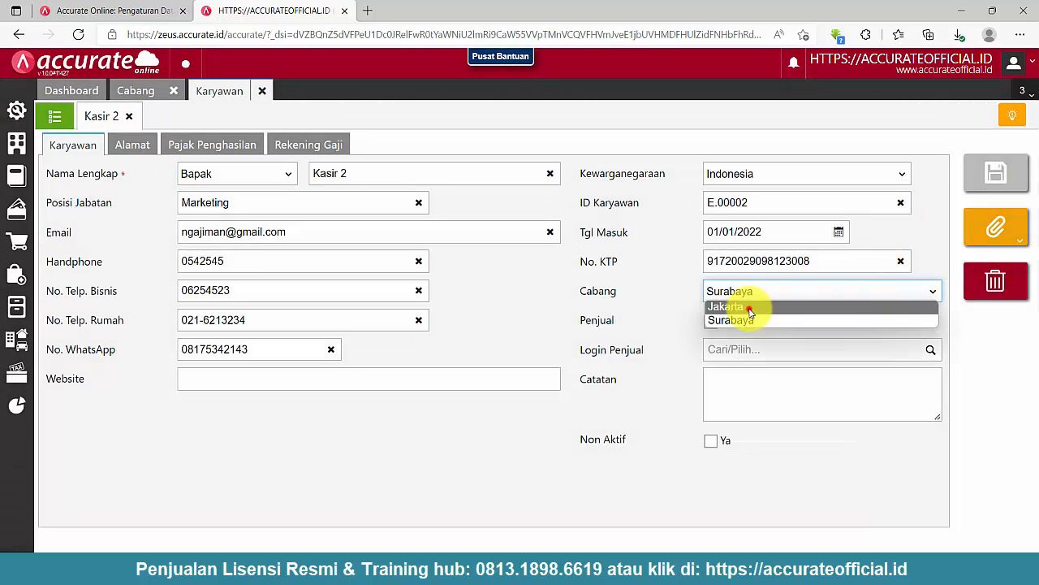
click(750, 308)
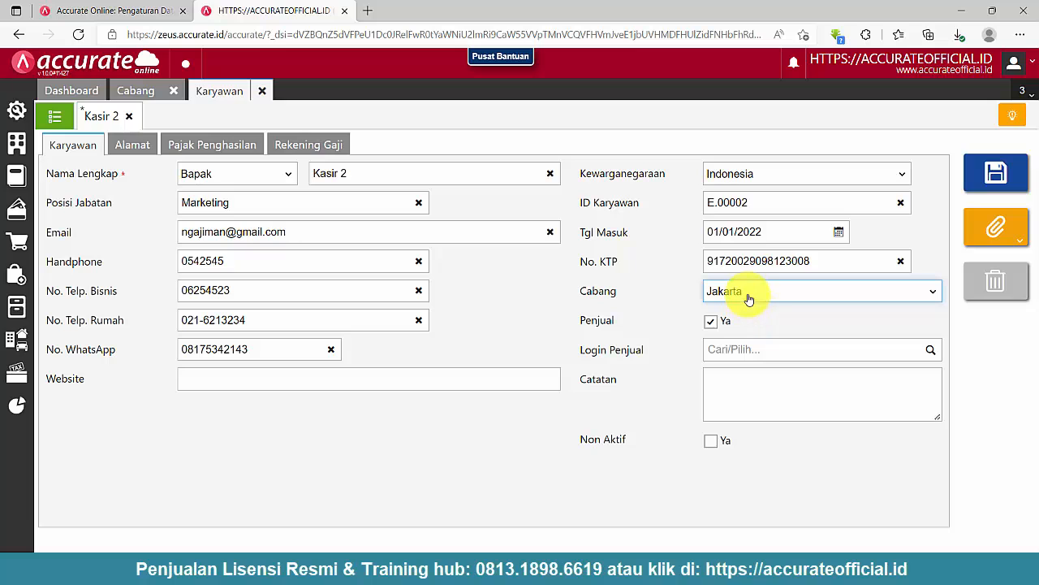
click(748, 293)
click(744, 286)
click(989, 168)
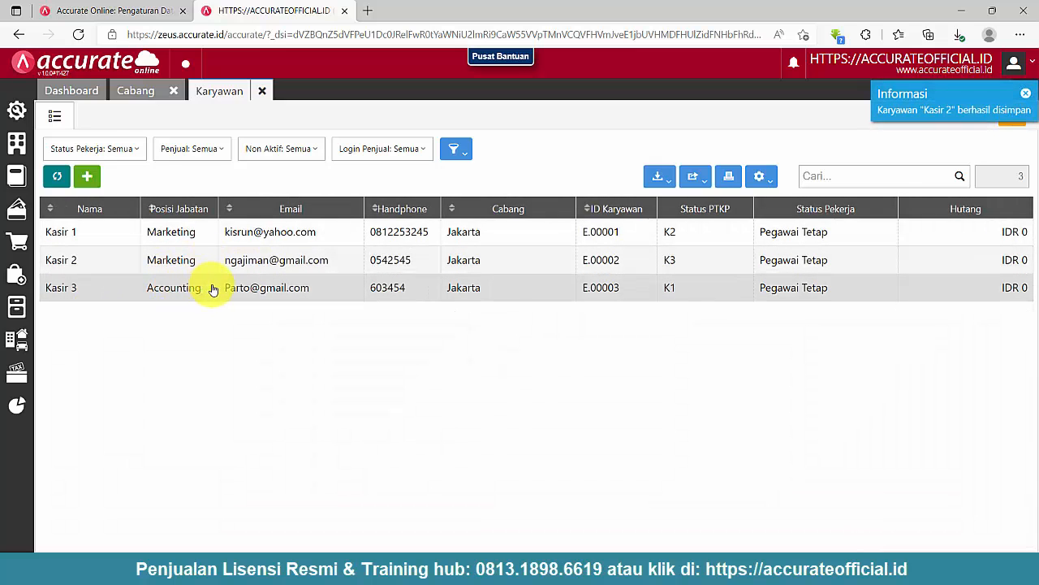
Step: Set Kasir 1's Posisi Jabatan to "Kasir Jakarta", copy that text for reuse, and save the record
click(181, 232)
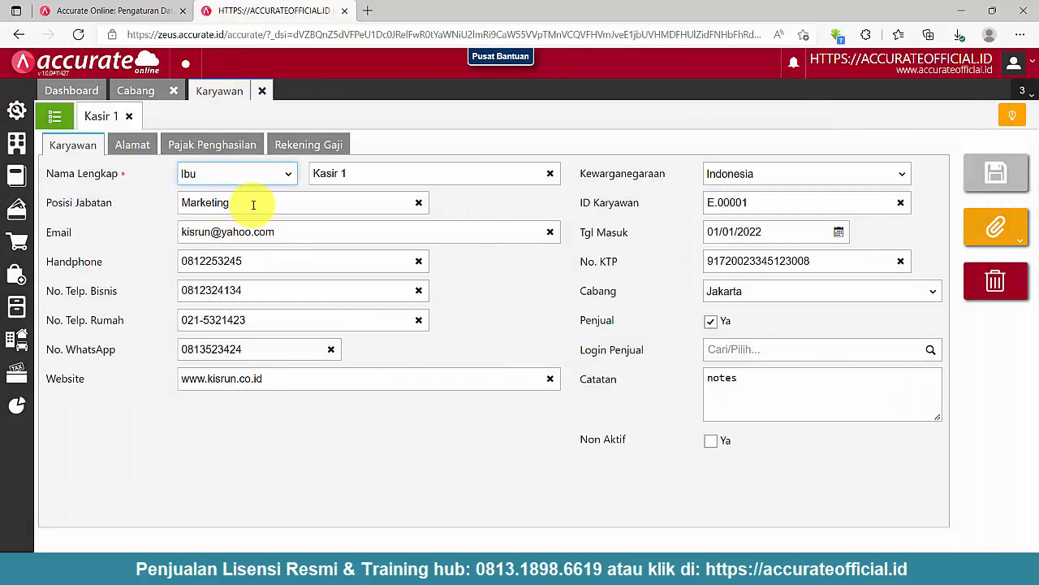
click(253, 203)
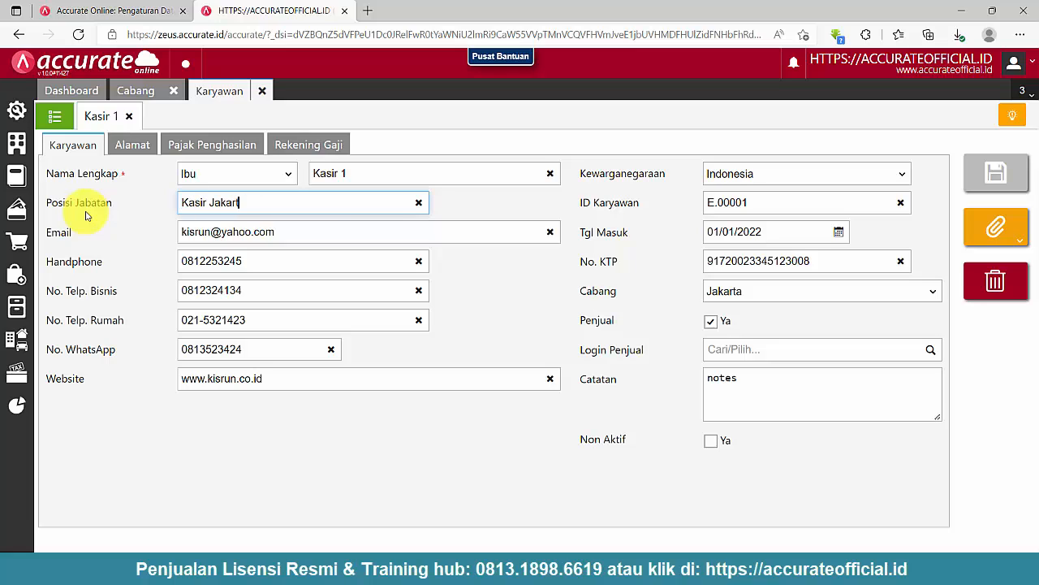
triple_click(266, 204)
key(ctrl+c)
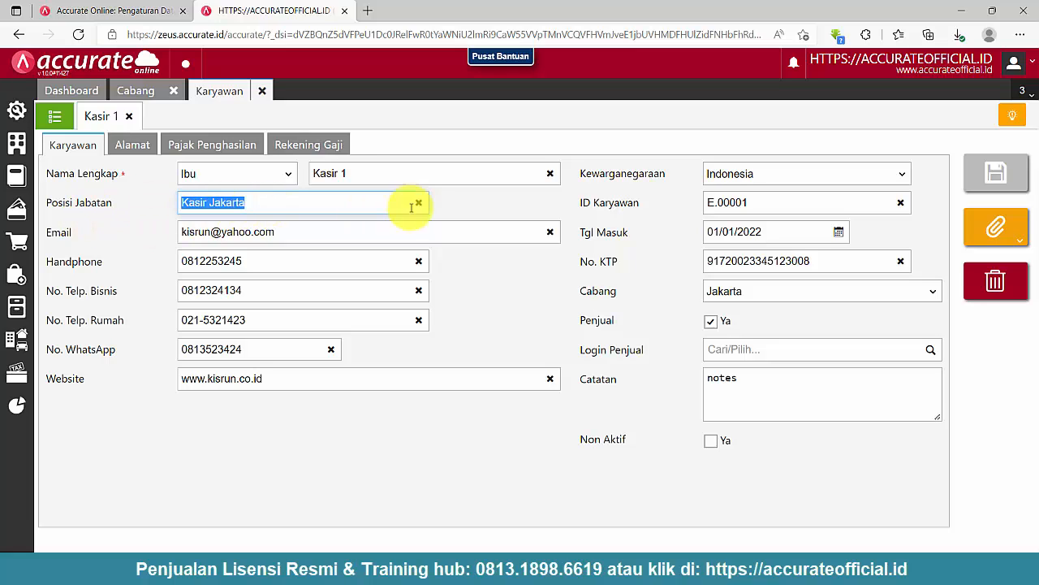
click(1015, 172)
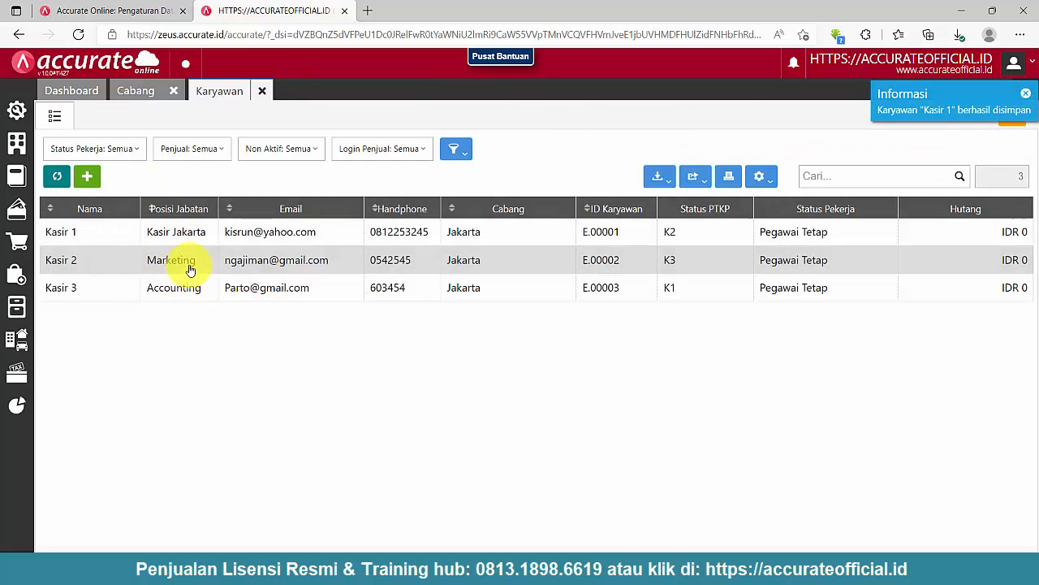
Step: Set Kasir 2's Posisi Jabatan to the copied text "Kasir Jakarta" and save the record
click(187, 262)
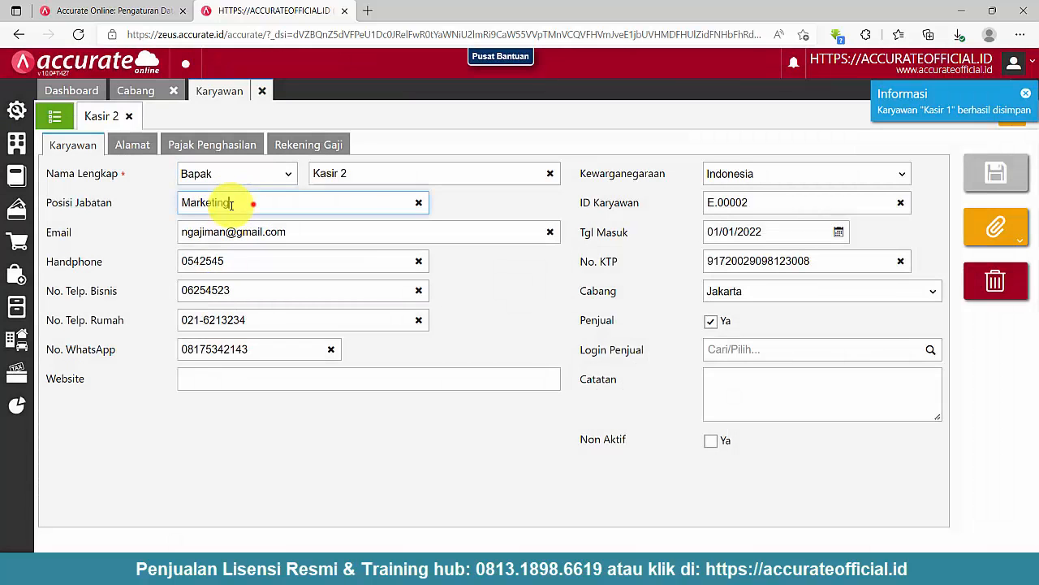
triple_click(234, 204)
key(ctrl+v)
click(987, 186)
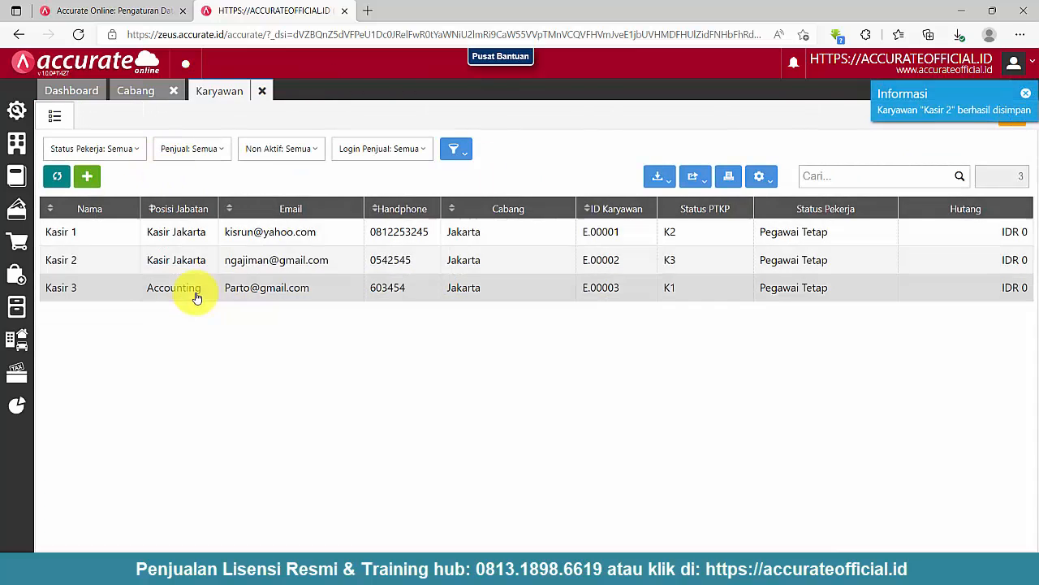
Step: Replace Kasir 3's Posisi Jabatan with the copied text "Kasir Jakarta" and save the record
click(195, 298)
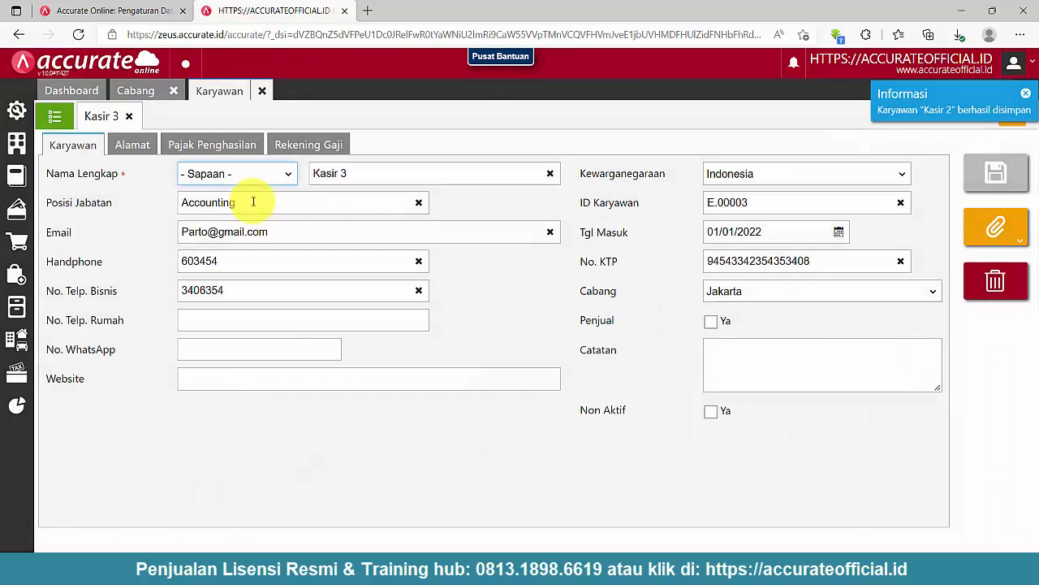
triple_click(252, 204)
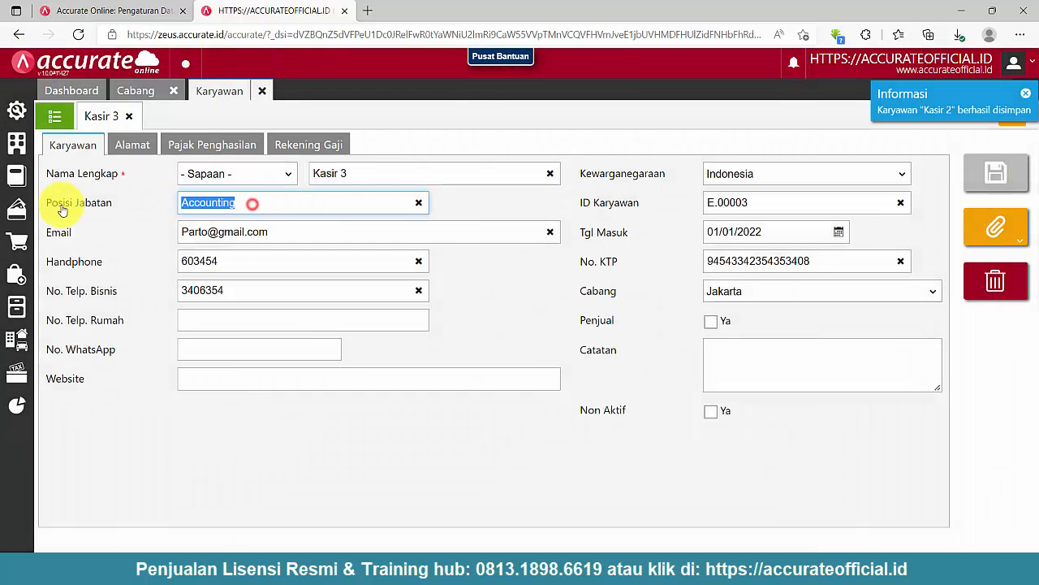
key(ctrl+v)
click(996, 174)
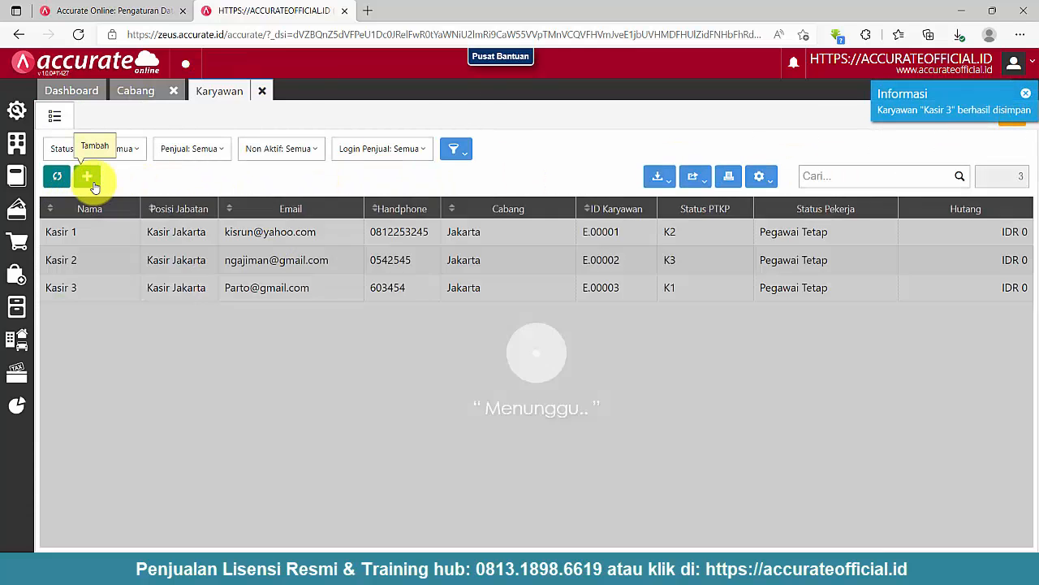
Step: Start a new employee record with the salutation Ibu, the name "Kasir 4" and the Posisi Jabatan "Kasir Jakarta"
click(93, 186)
click(255, 173)
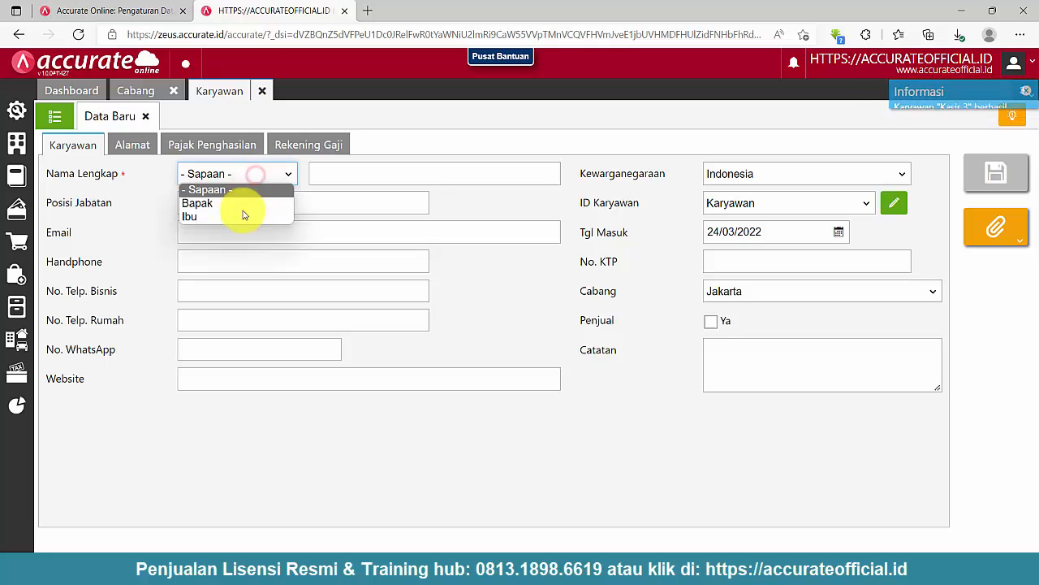
click(242, 215)
click(395, 172)
text(Kasi)
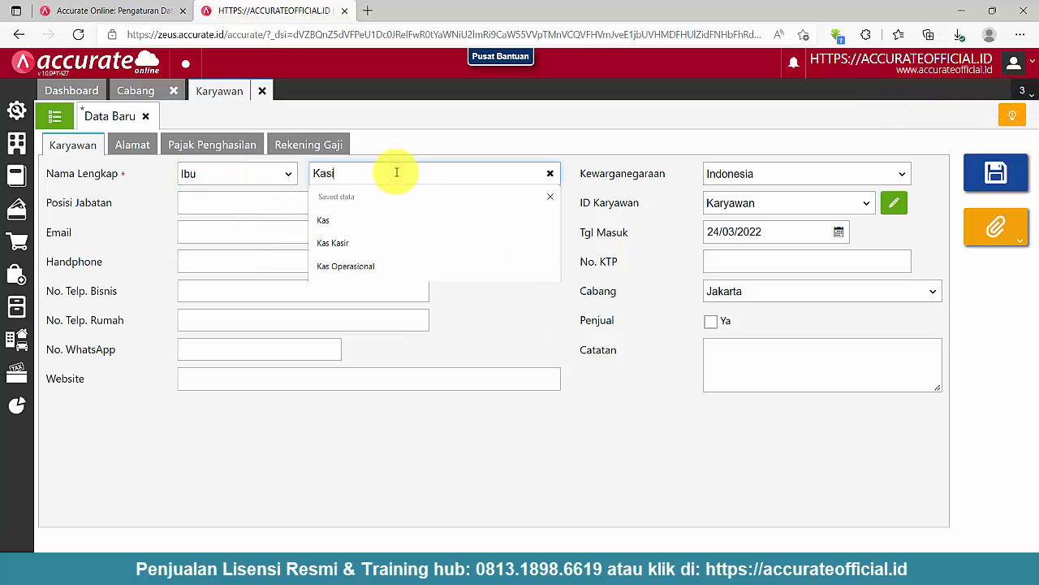
text(r 4)
key(Tab)
text(K)
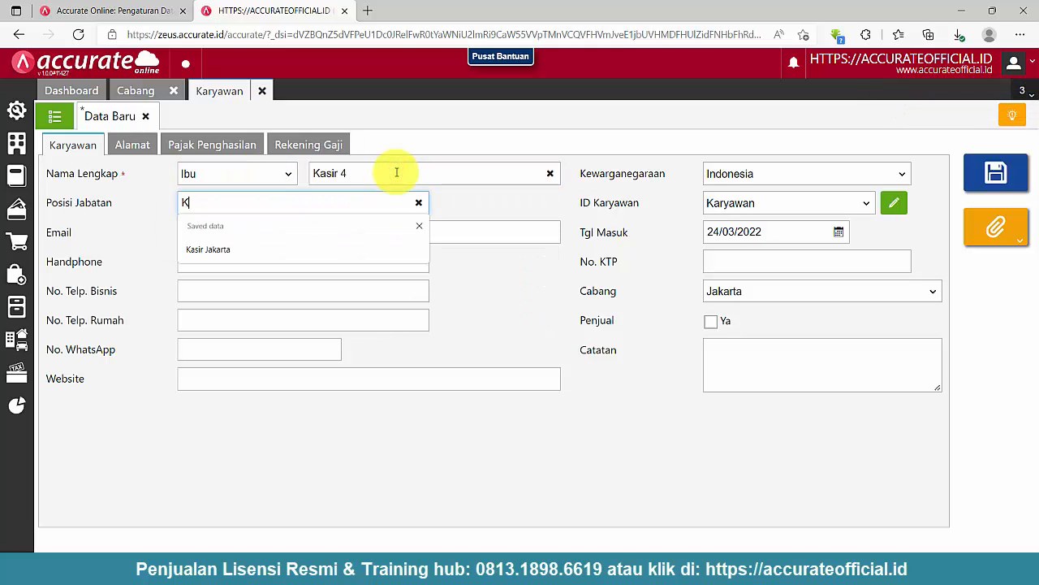
text(asir Jakarta)
key(Tab)
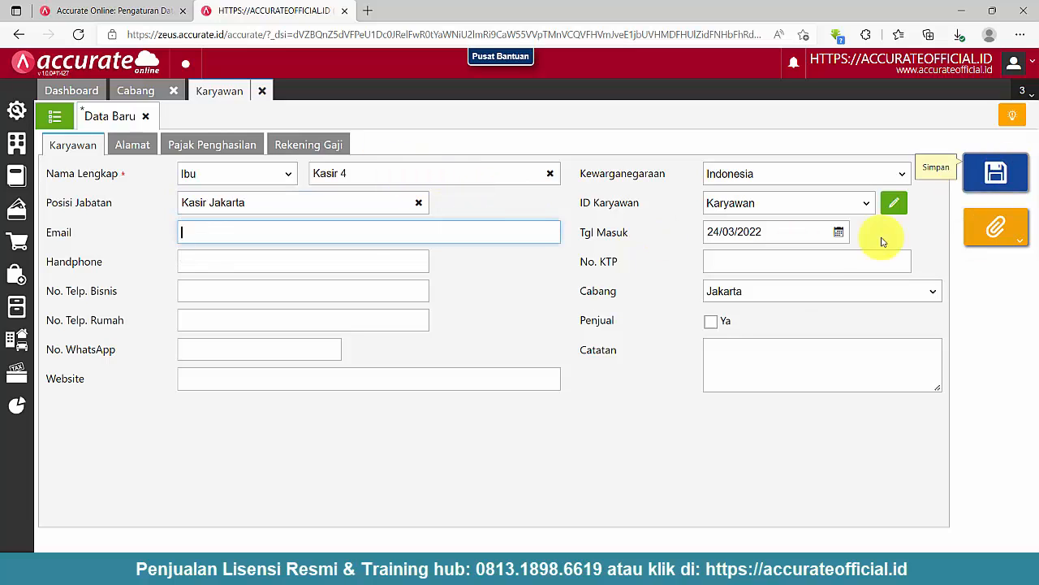
Step: Save the Kasir 4 record under the Jakarta branch, and close the new employee form and the employee list
click(795, 290)
click(796, 288)
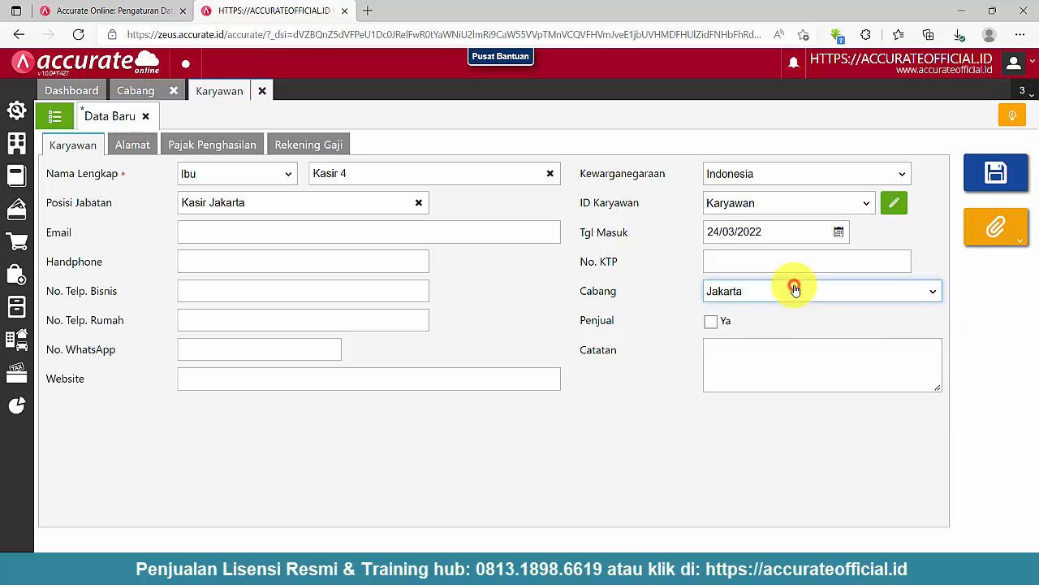
click(1004, 169)
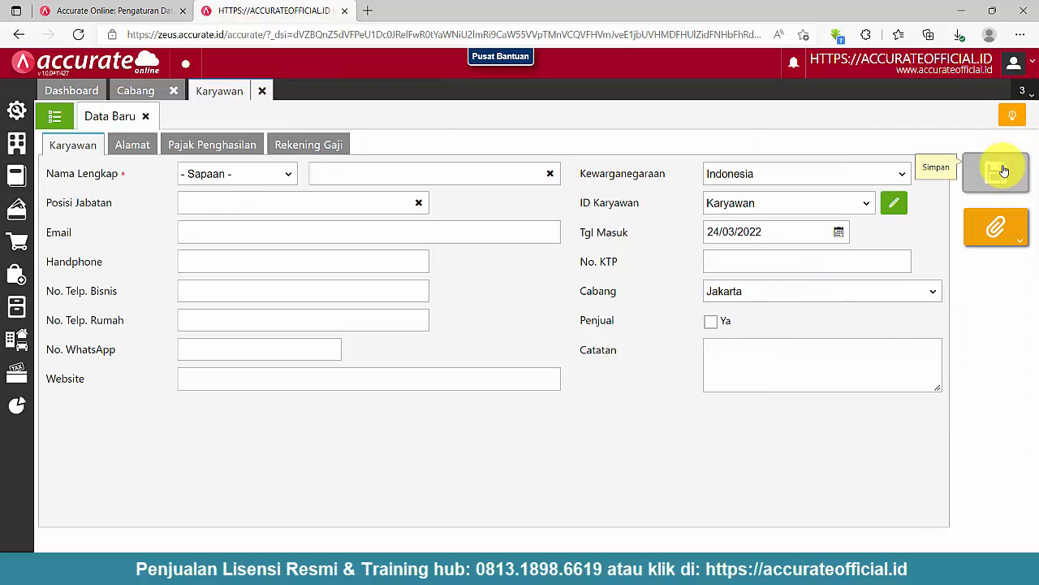
click(150, 119)
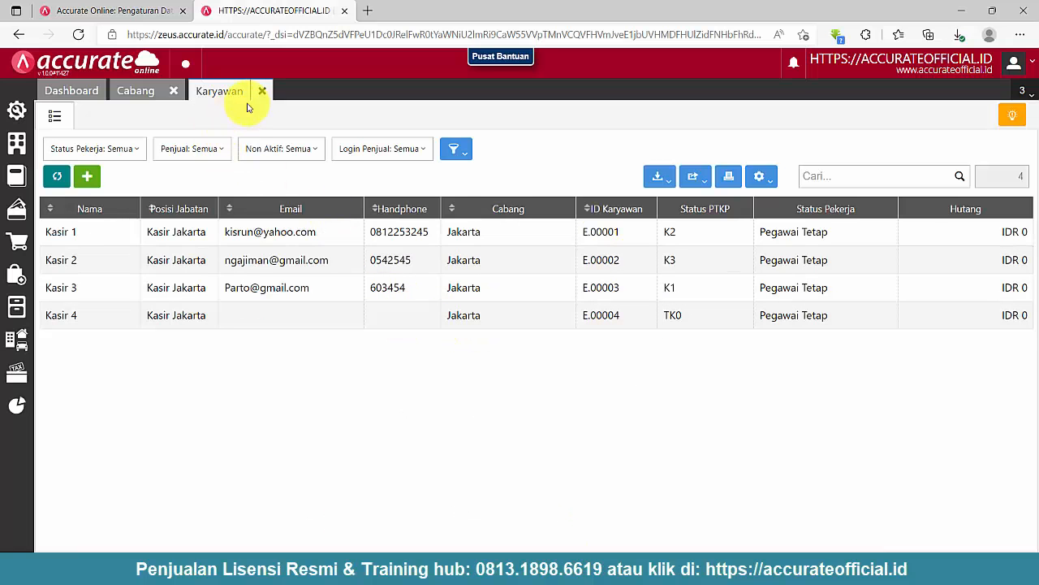
click(259, 91)
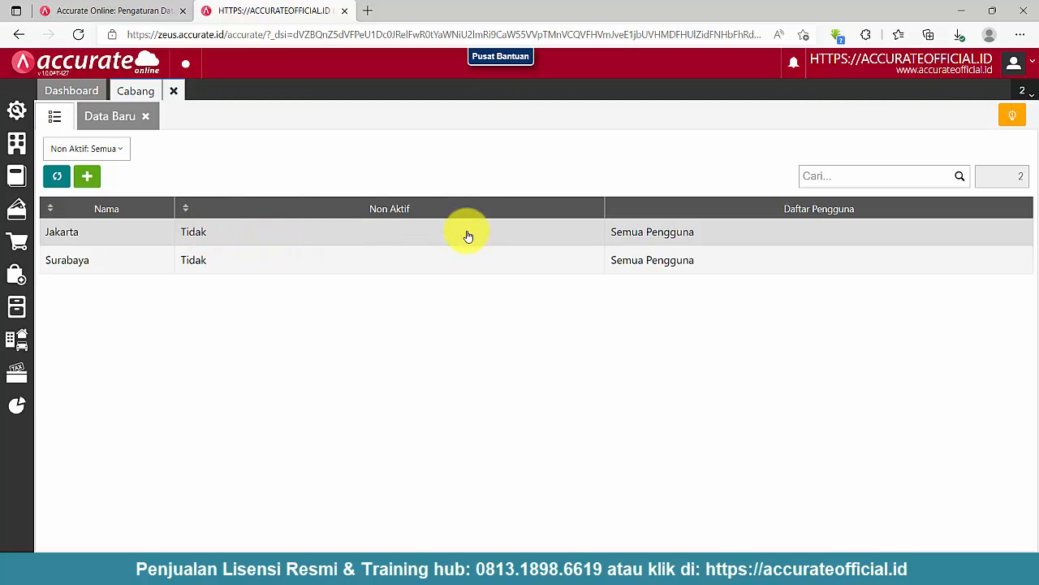
Step: Name the new branch "Tablet Accurate POS" and check its user access settings
click(106, 116)
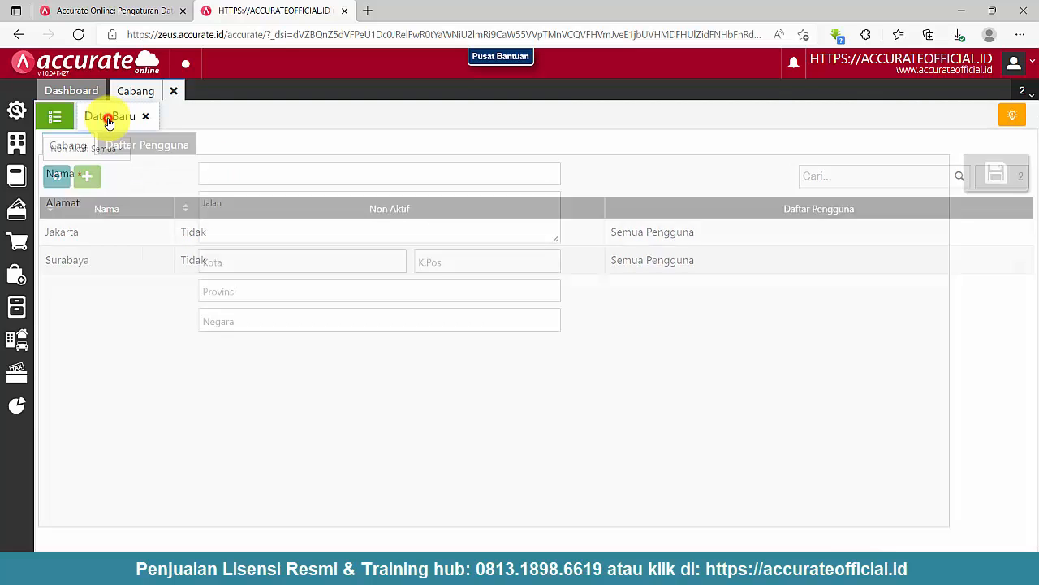
click(243, 174)
text(Tablet Accurate POS)
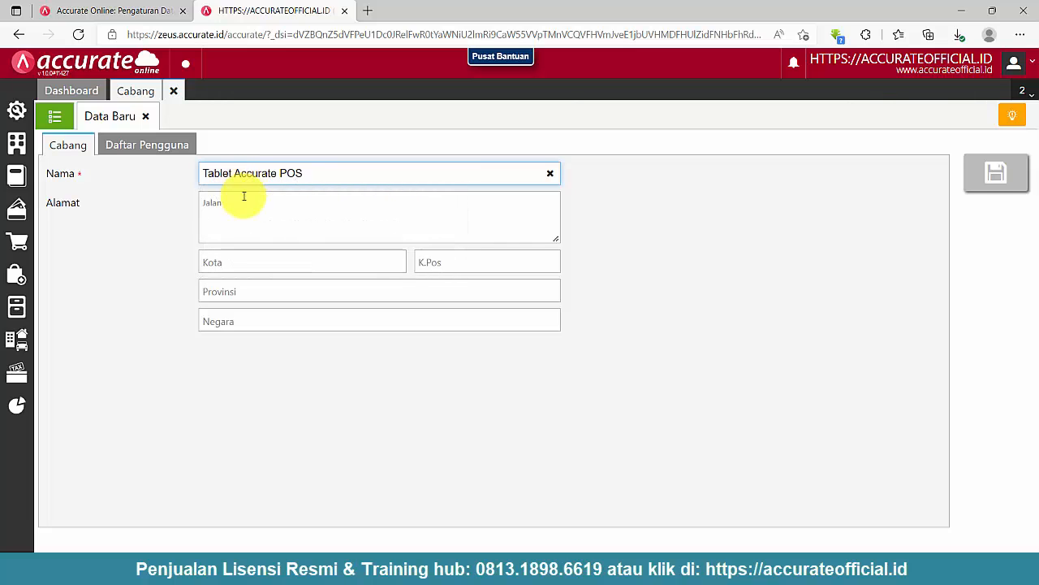
click(274, 211)
click(302, 173)
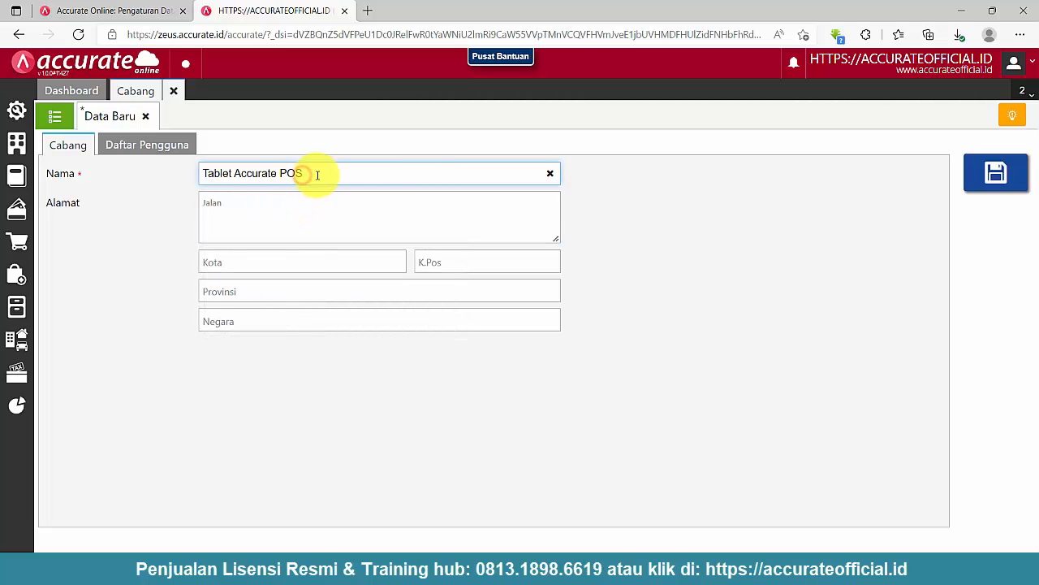
drag(289, 173, 208, 170)
click(132, 144)
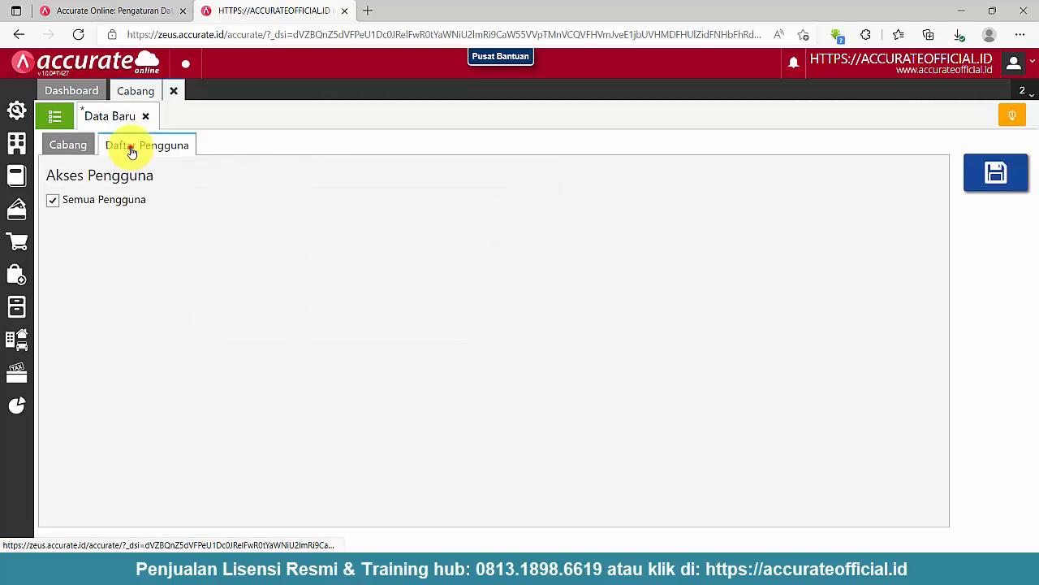
click(74, 145)
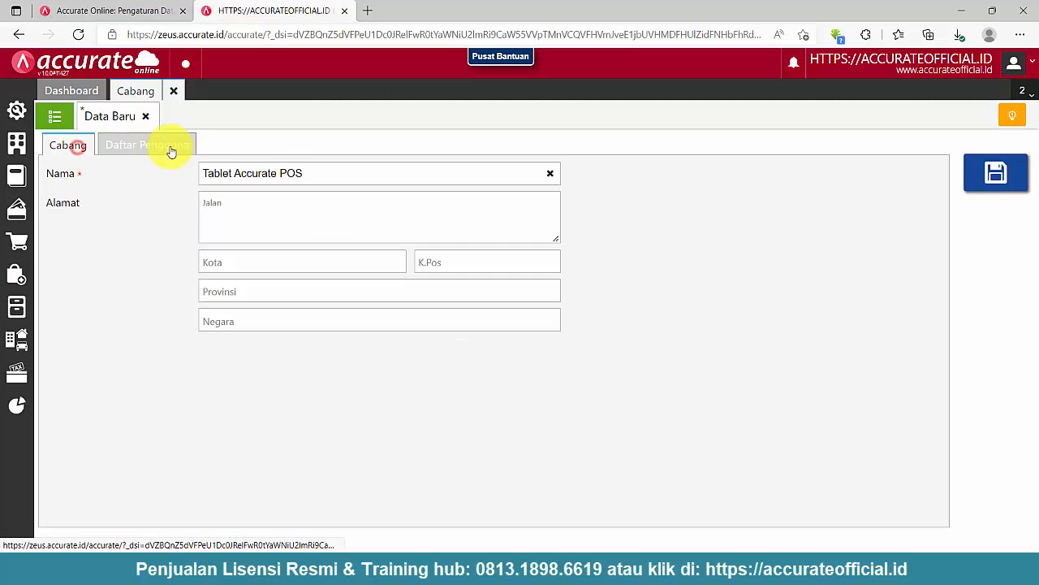
Step: Save the Tablet Accurate POS branch and accept the additional branch billing after reading the confirmation
click(995, 179)
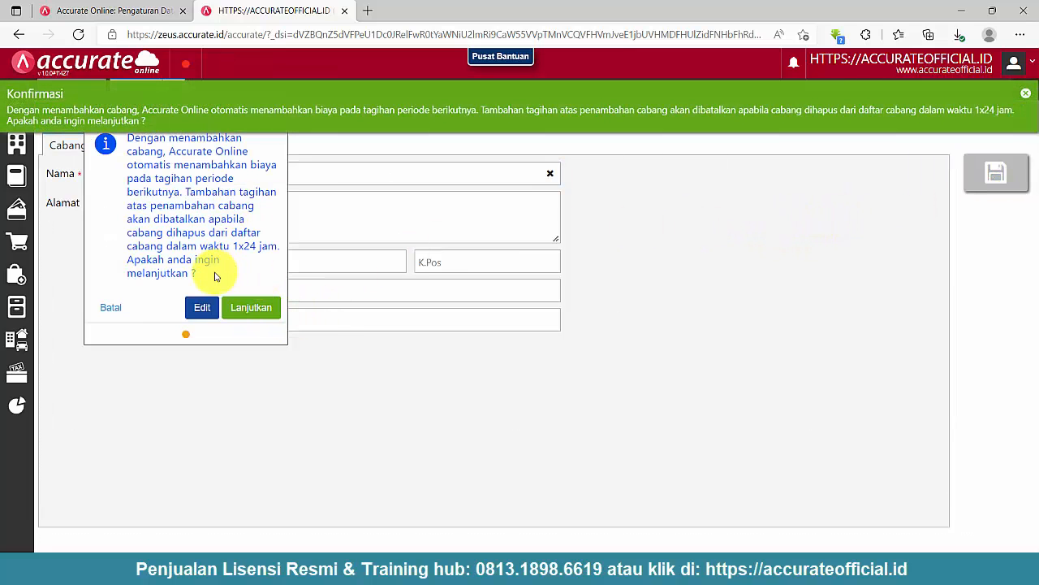
drag(215, 277, 109, 136)
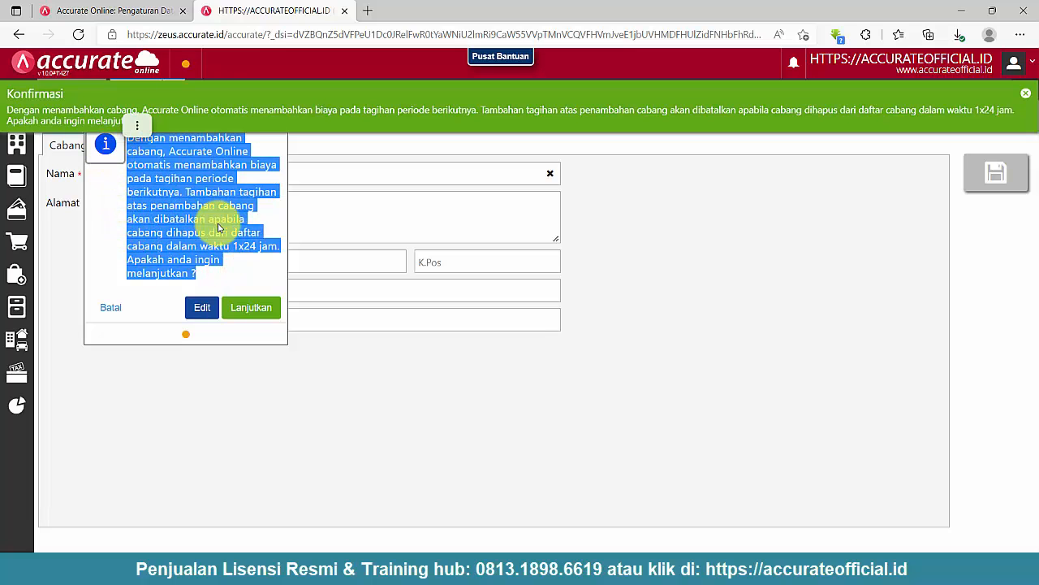
click(201, 185)
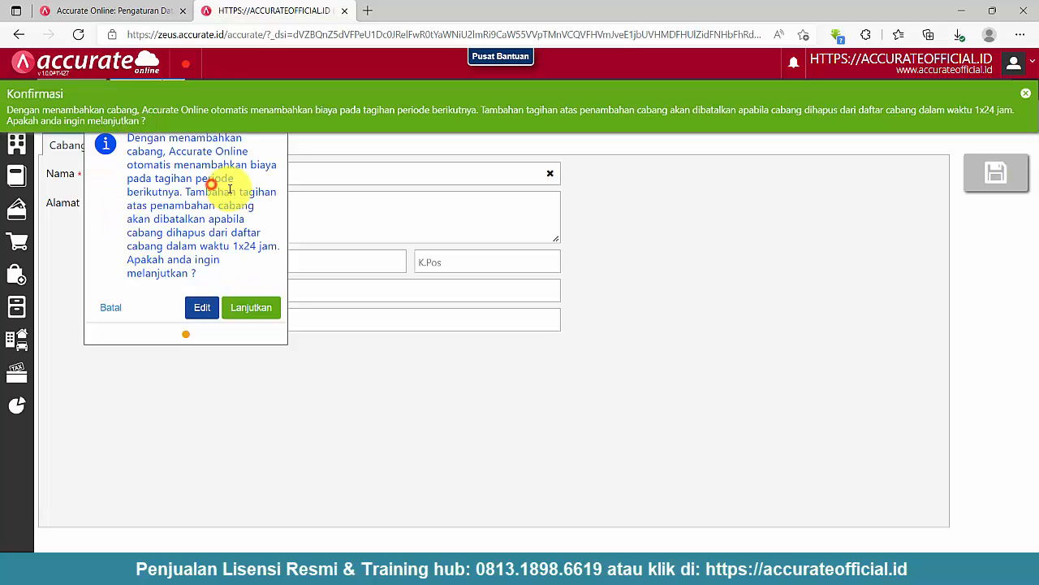
drag(205, 274, 118, 139)
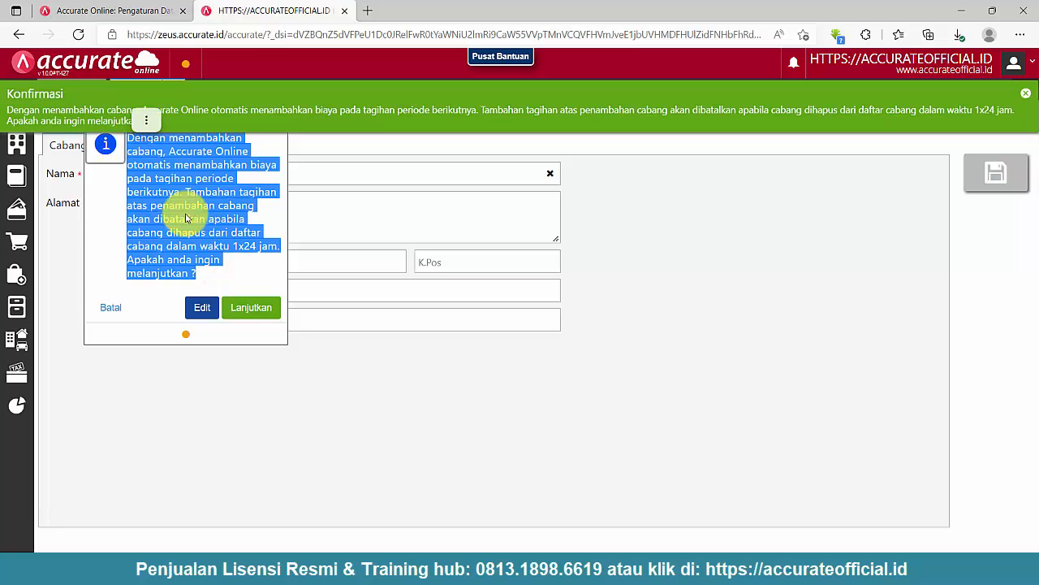
click(257, 314)
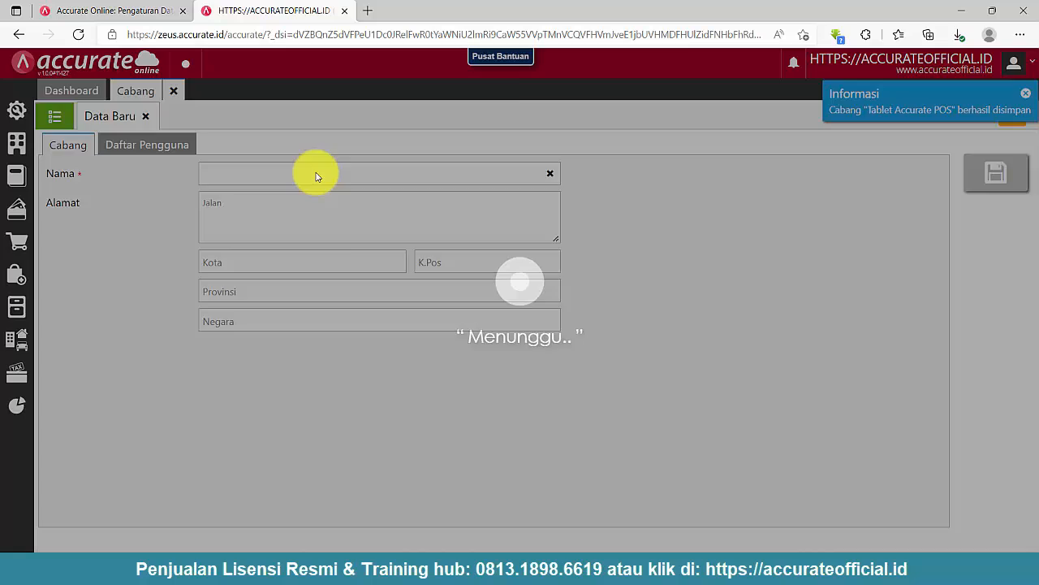
Step: Enter "Smartphone Jakarta" as the name of another new branch
click(313, 171)
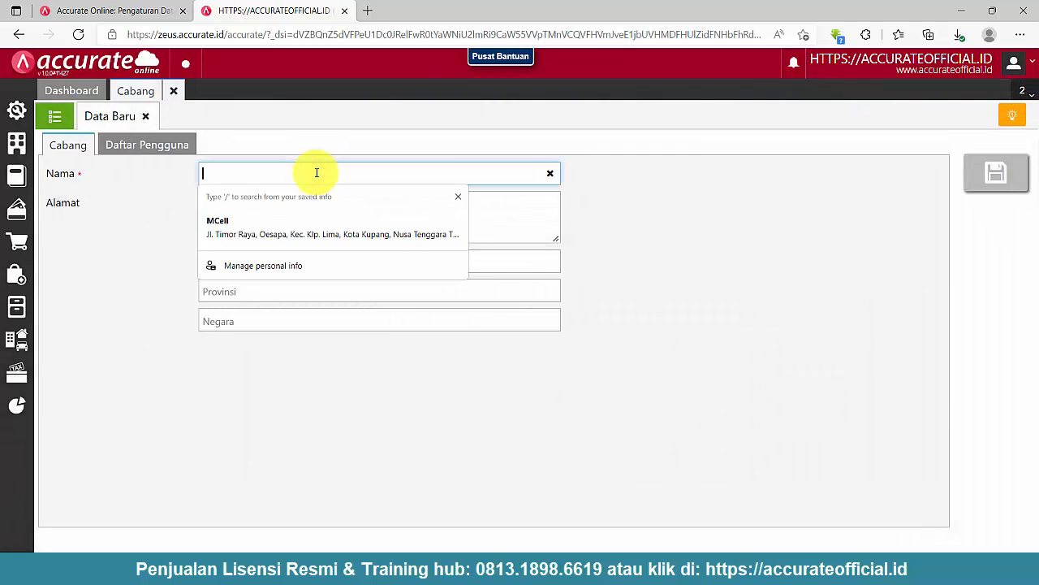
text(Tablet Smartphon J)
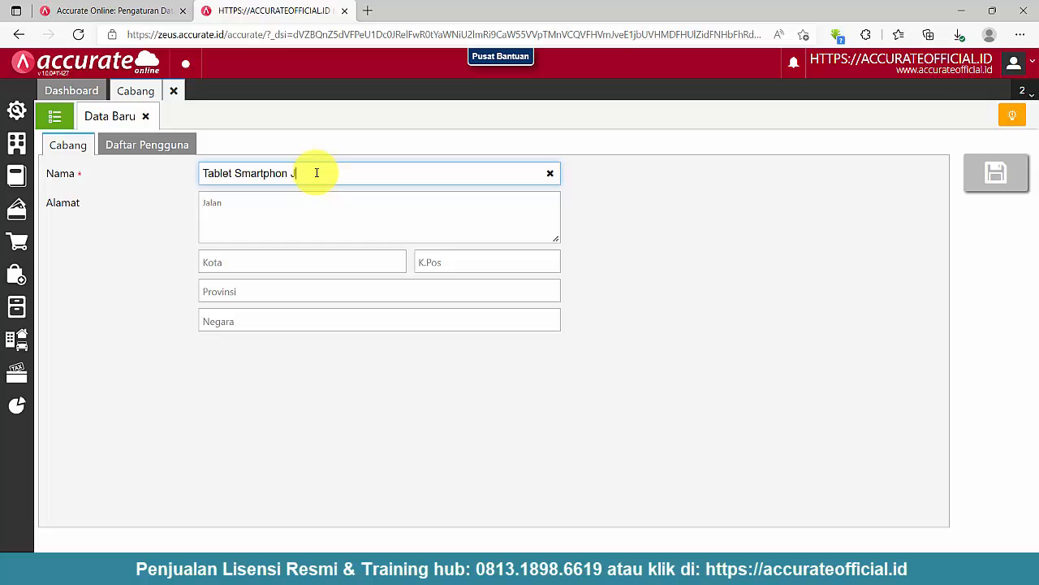
text(akarta)
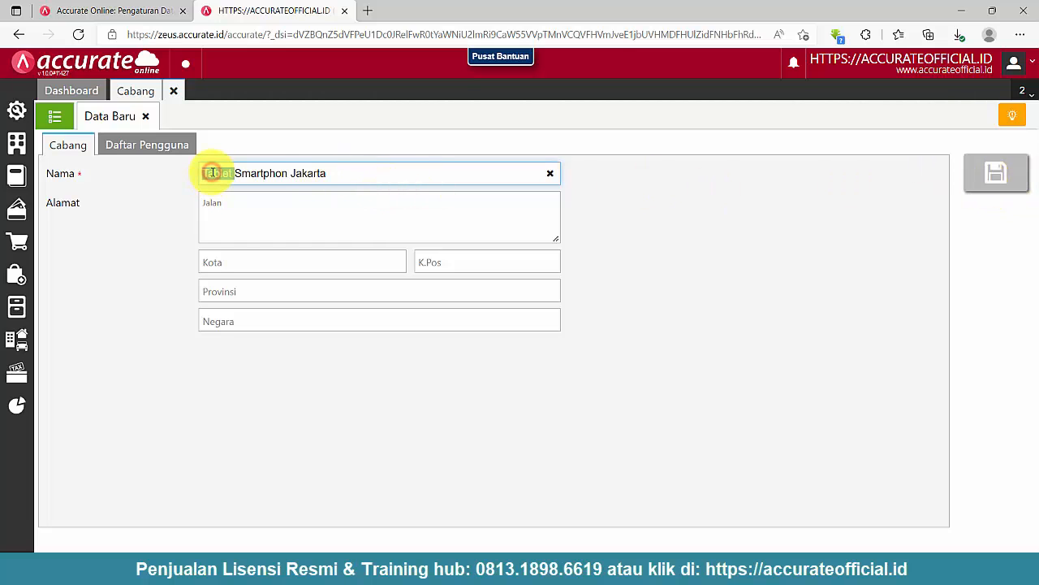
key(BackSpace)
text(e)
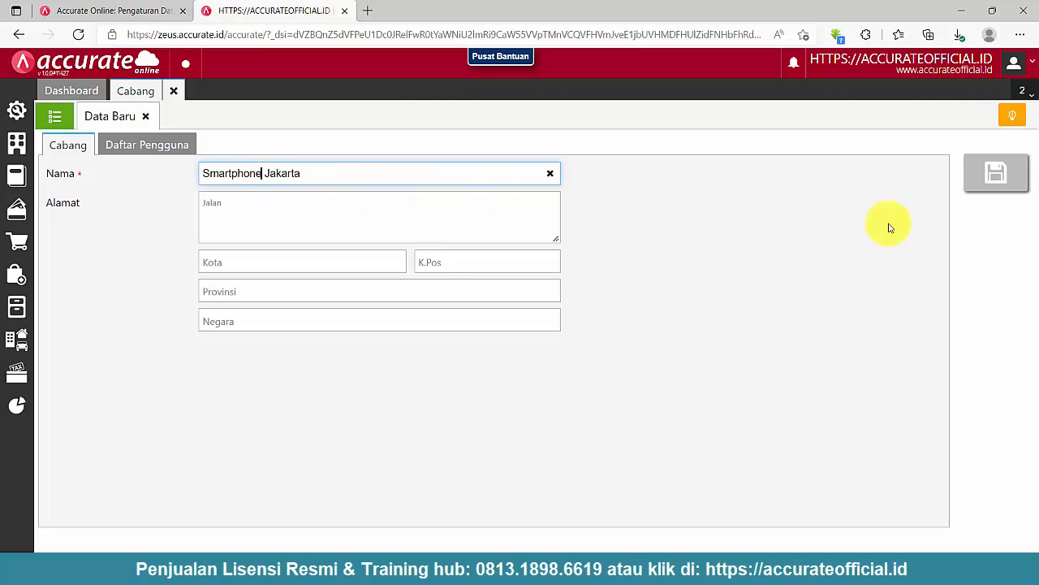
Step: Save the Smartphone Jakarta branch, accepting the additional billing, and dismiss the confirmation notice
click(988, 187)
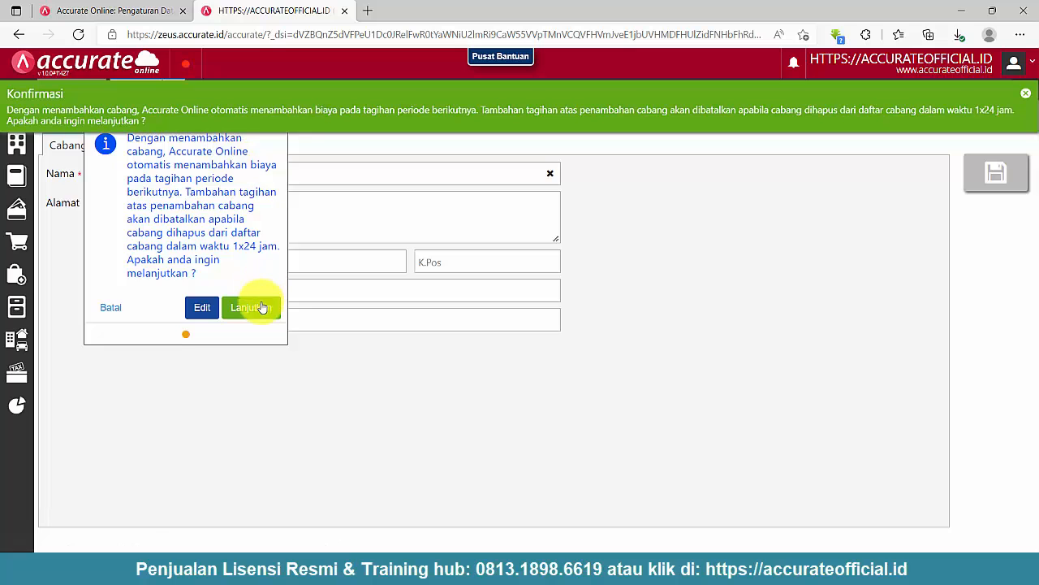
click(261, 308)
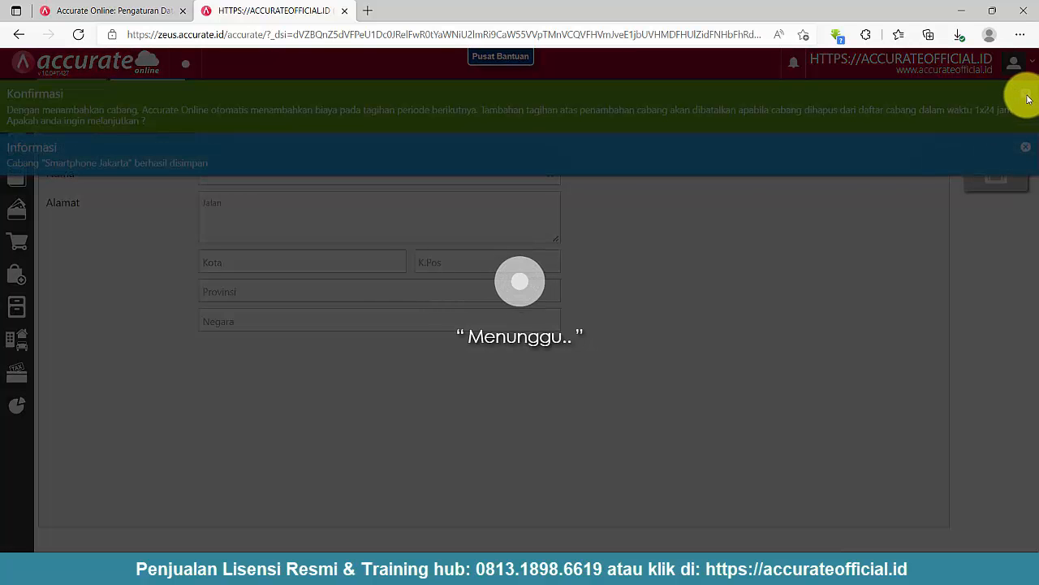
click(1027, 95)
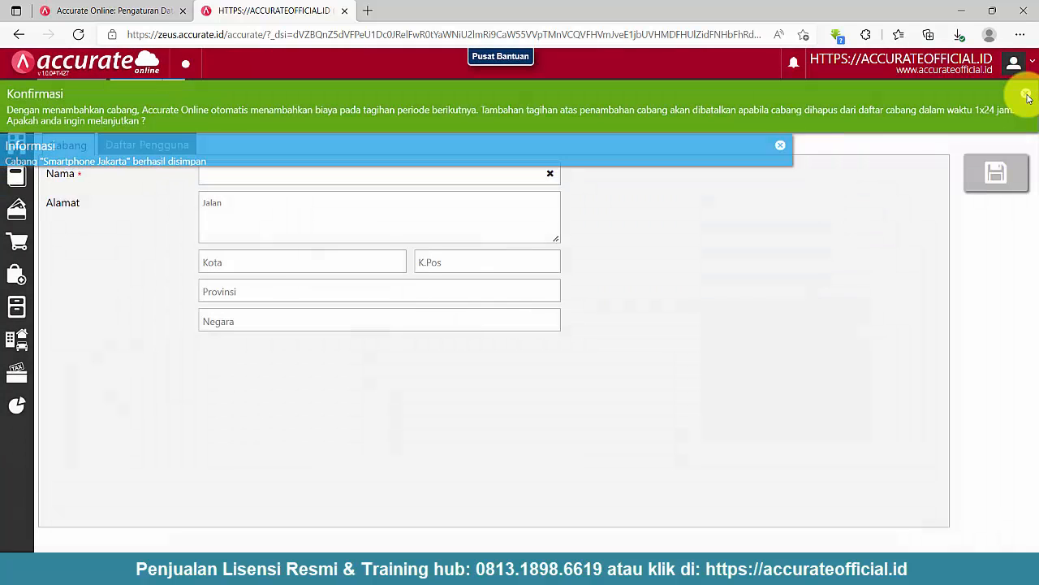
Step: Rename the Tablet Accurate POS branch as "Tablet Accurate POS Jakarta", save it, and close the empty new-branch form
click(71, 118)
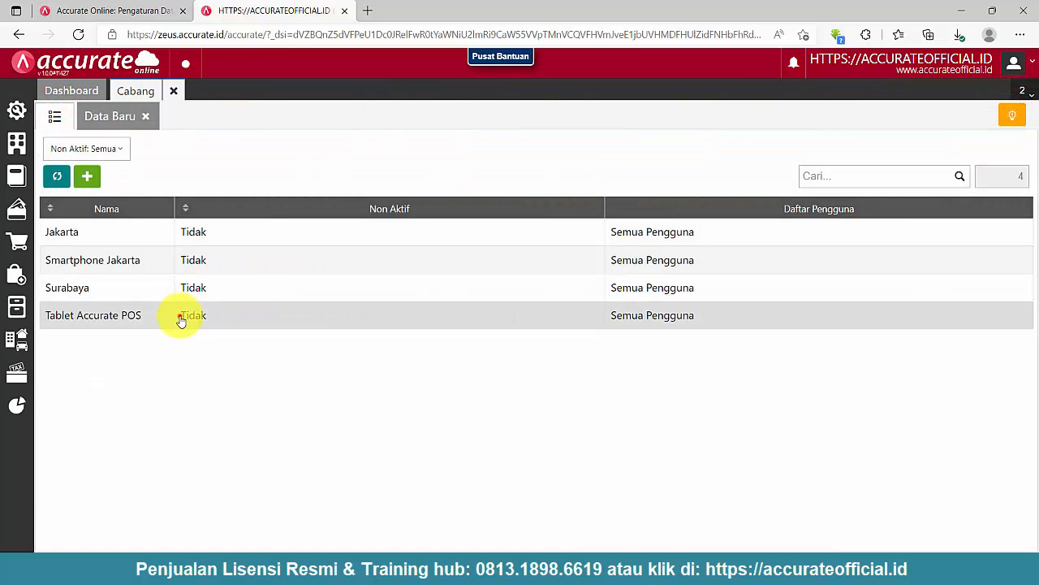
click(181, 319)
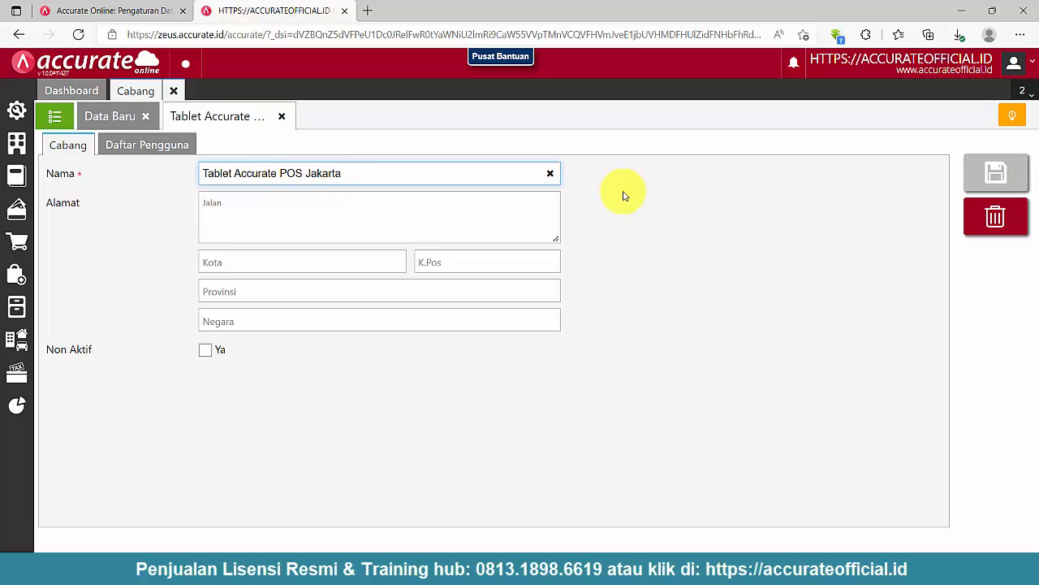
click(994, 172)
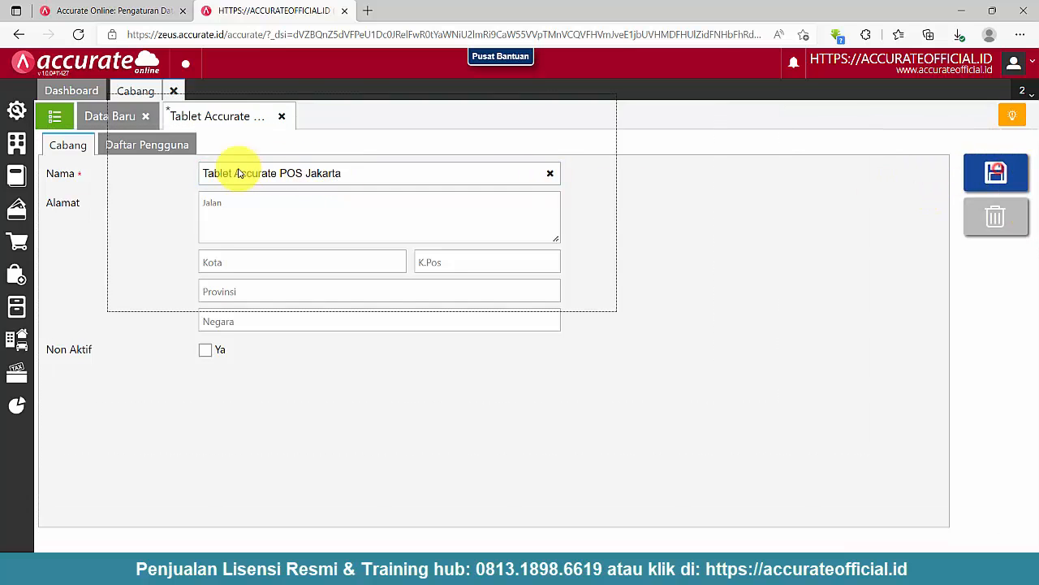
click(146, 116)
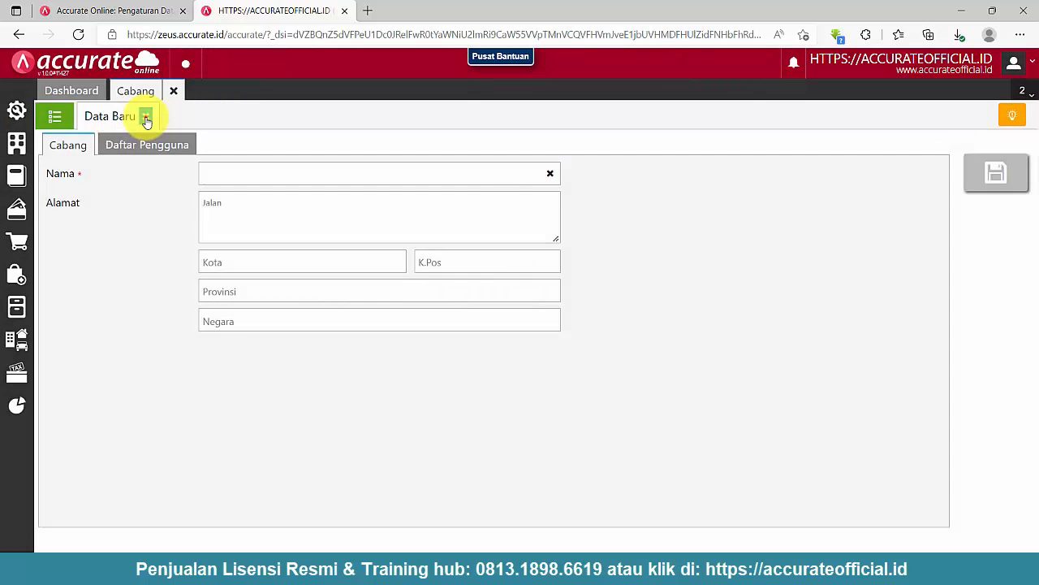
click(146, 117)
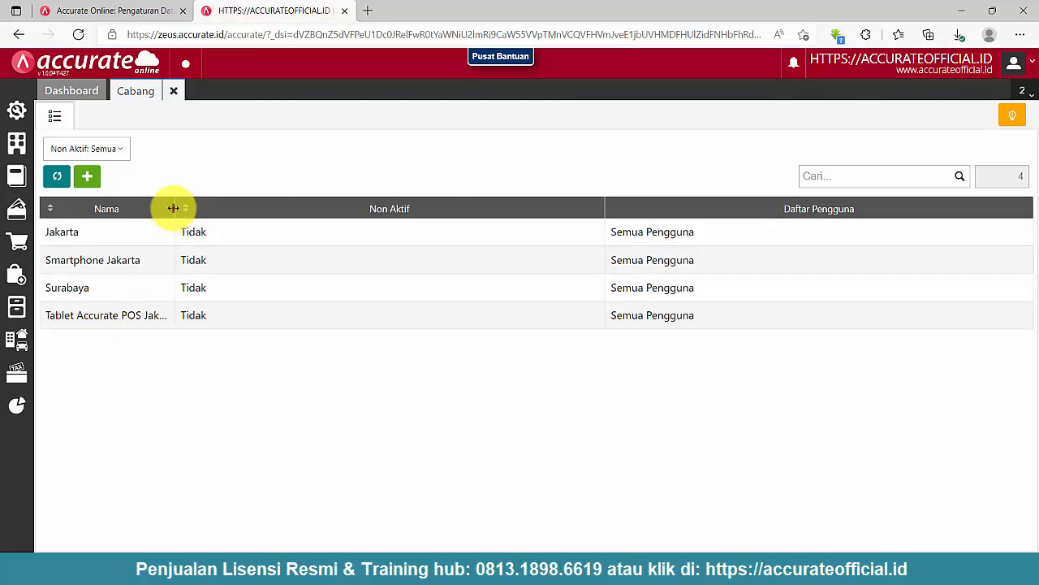
Step: Widen the branch list's Nama column, then rename the Smartphone Jakarta branch as "Smartphone Accurate POS Jakarta" and save it
drag(173, 209, 270, 218)
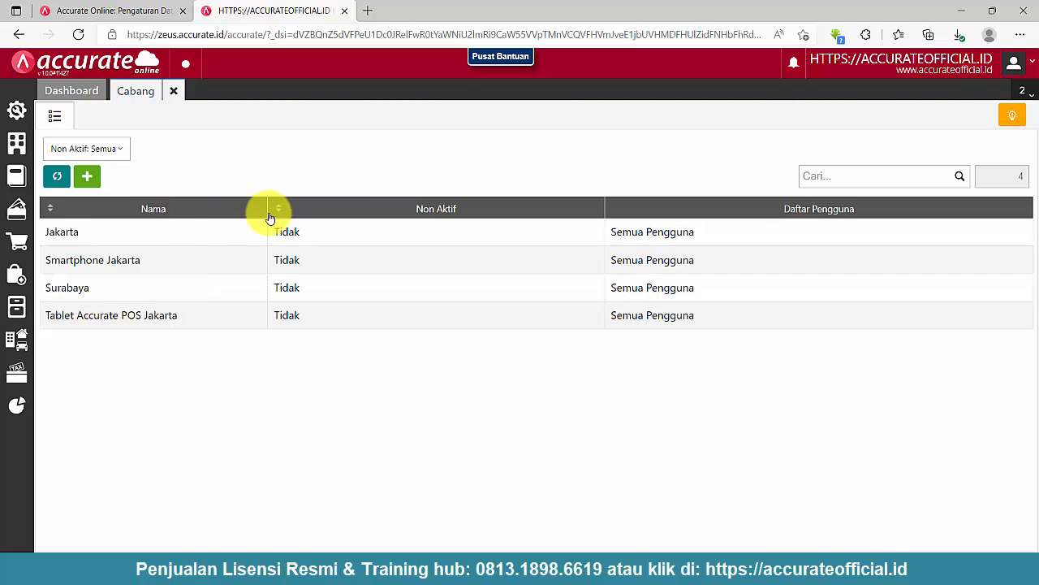
click(147, 266)
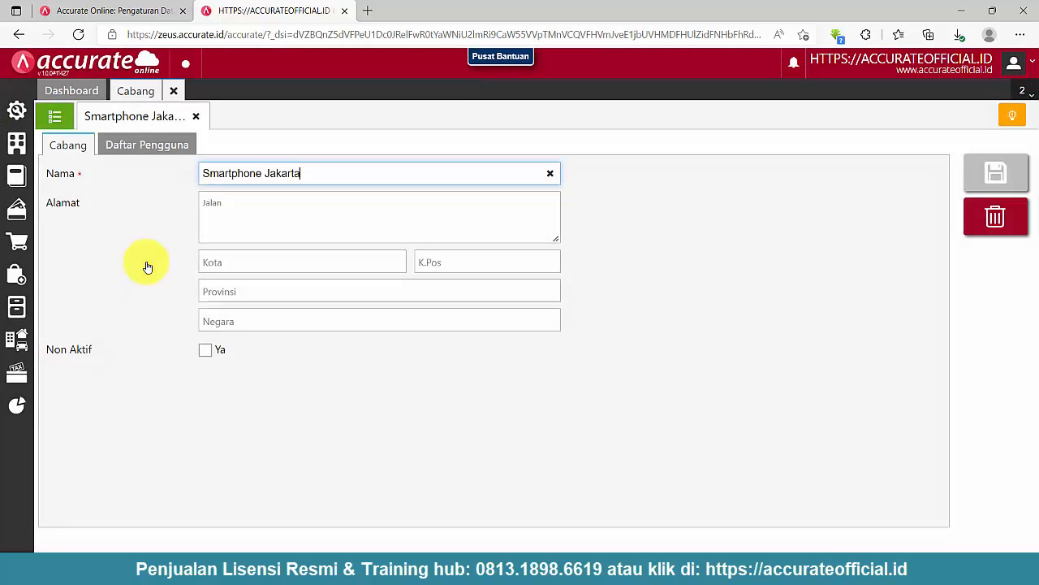
click(50, 117)
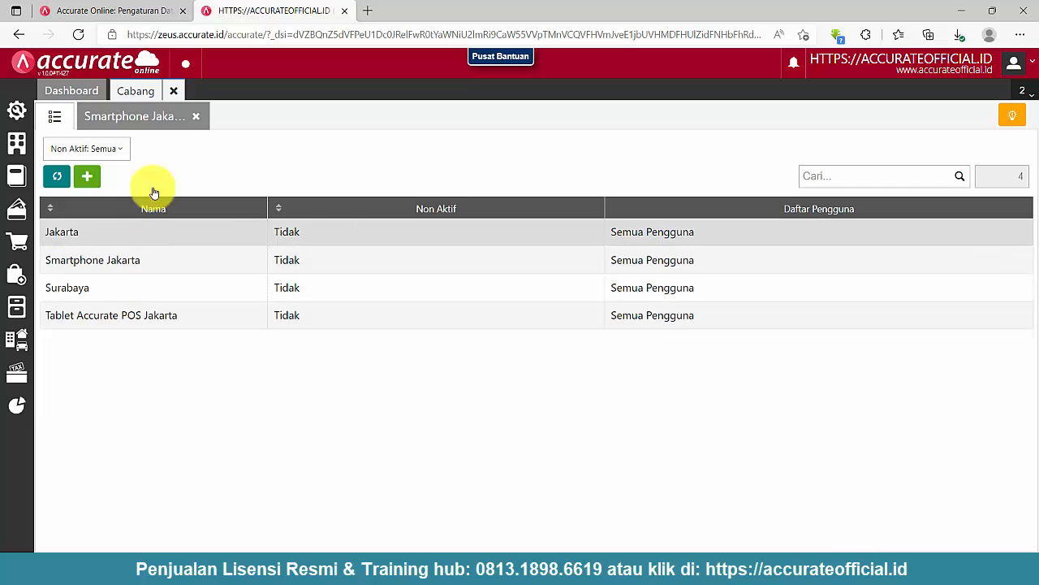
click(149, 119)
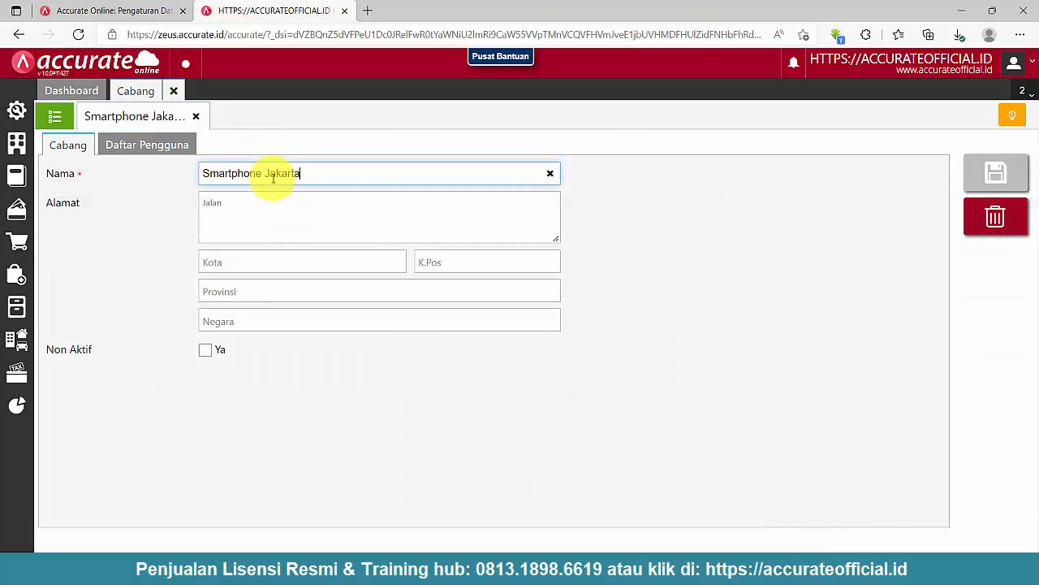
click(59, 119)
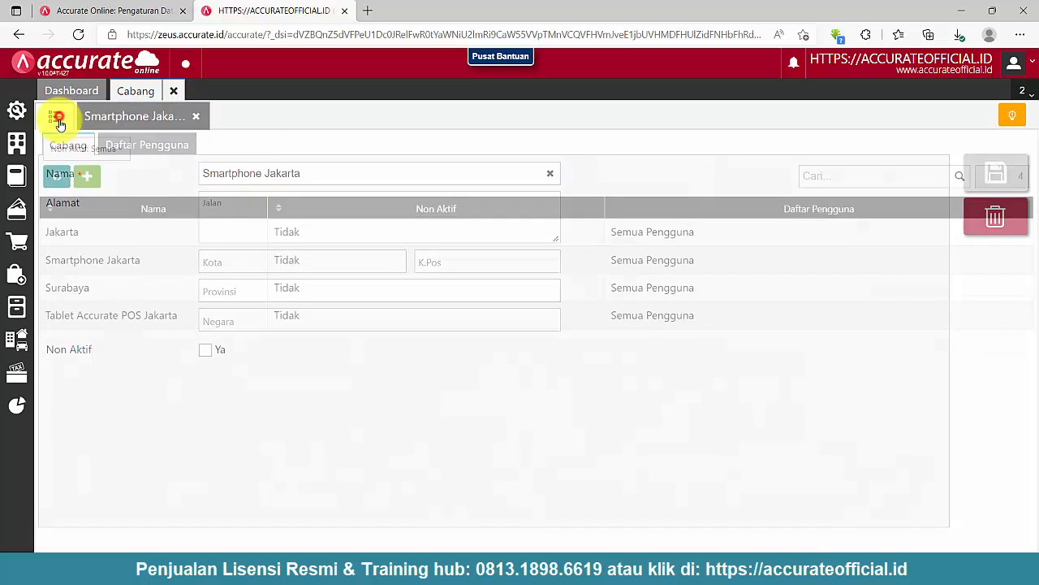
click(130, 117)
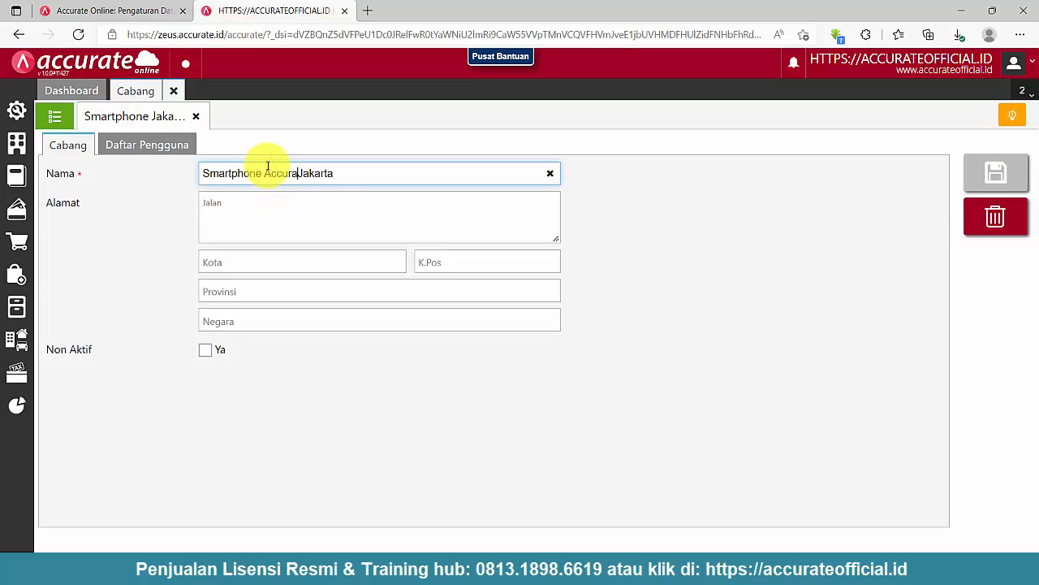
click(994, 175)
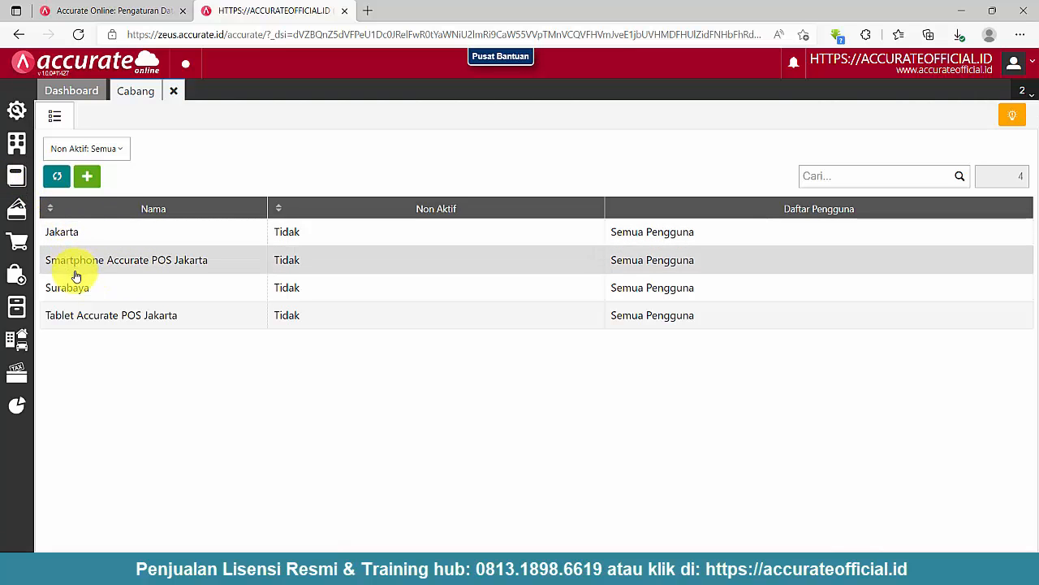
Step: Check the cashier entries in the Karyawan list, then close the employee and branch pages
click(22, 169)
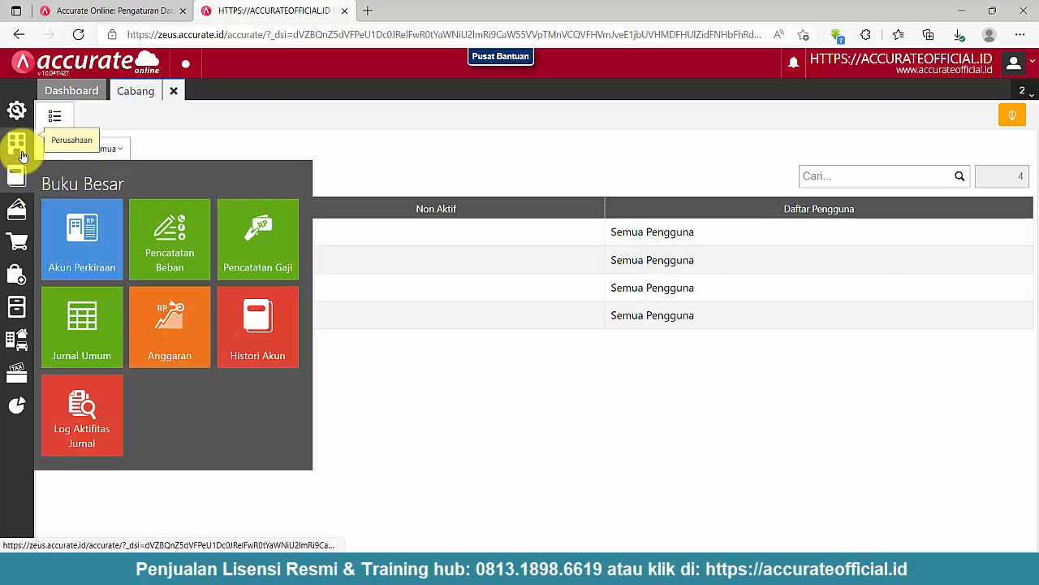
click(17, 143)
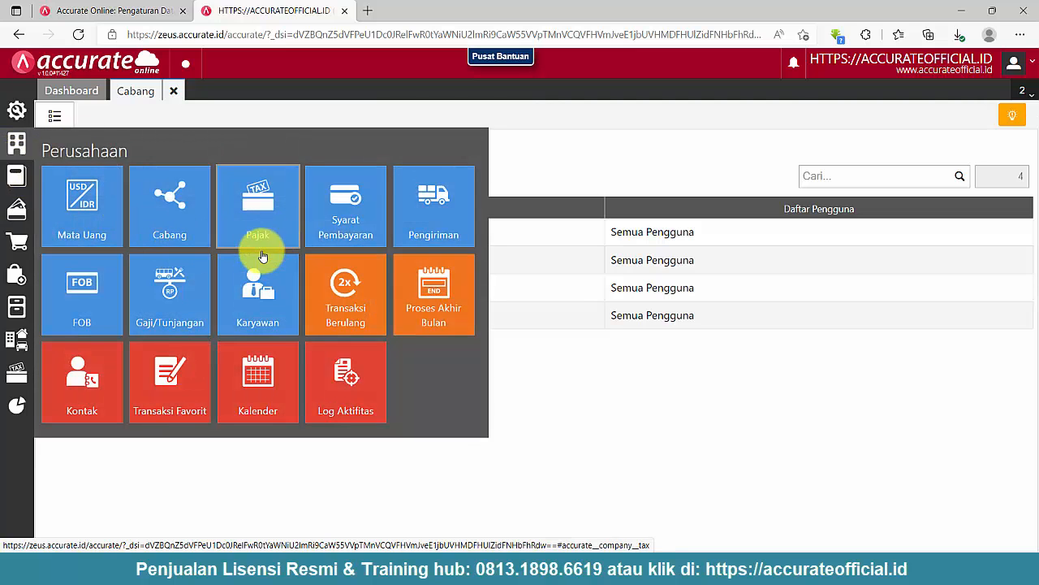
click(258, 299)
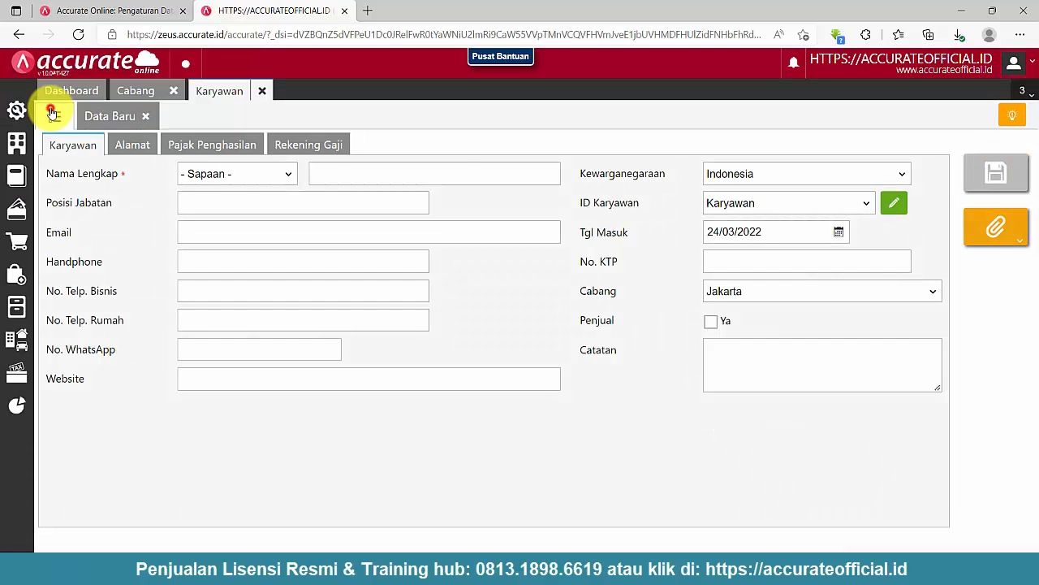
click(54, 118)
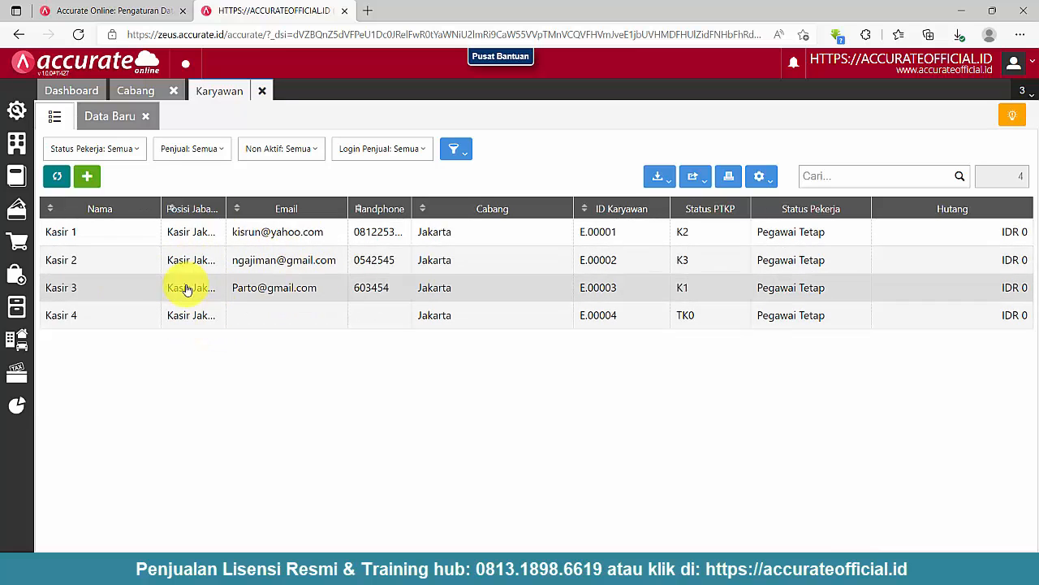
click(263, 93)
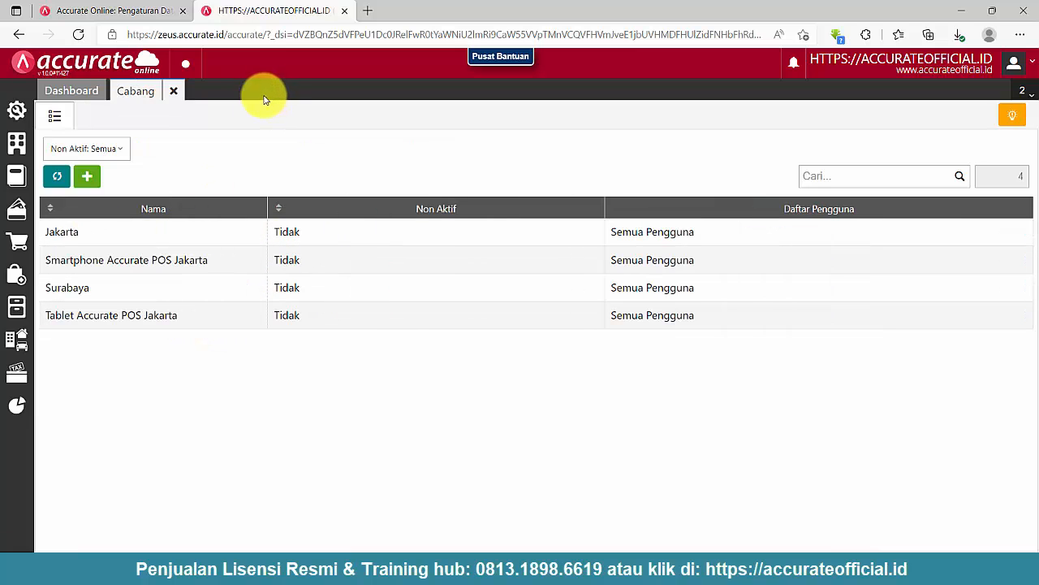
click(176, 93)
Step: Open the Multi Branch add-on's details from the Accurate Store catalog
click(18, 110)
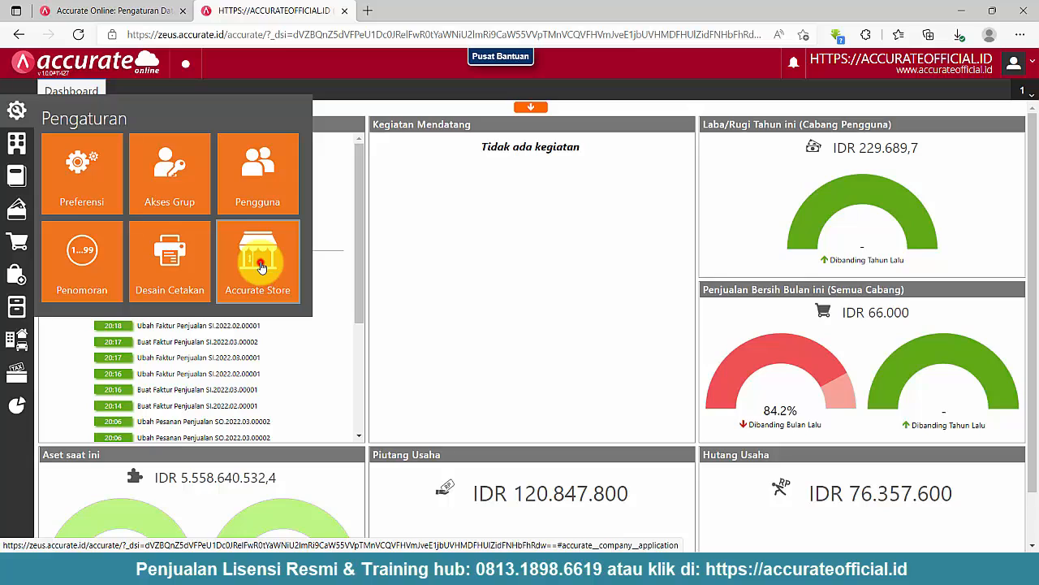
click(261, 267)
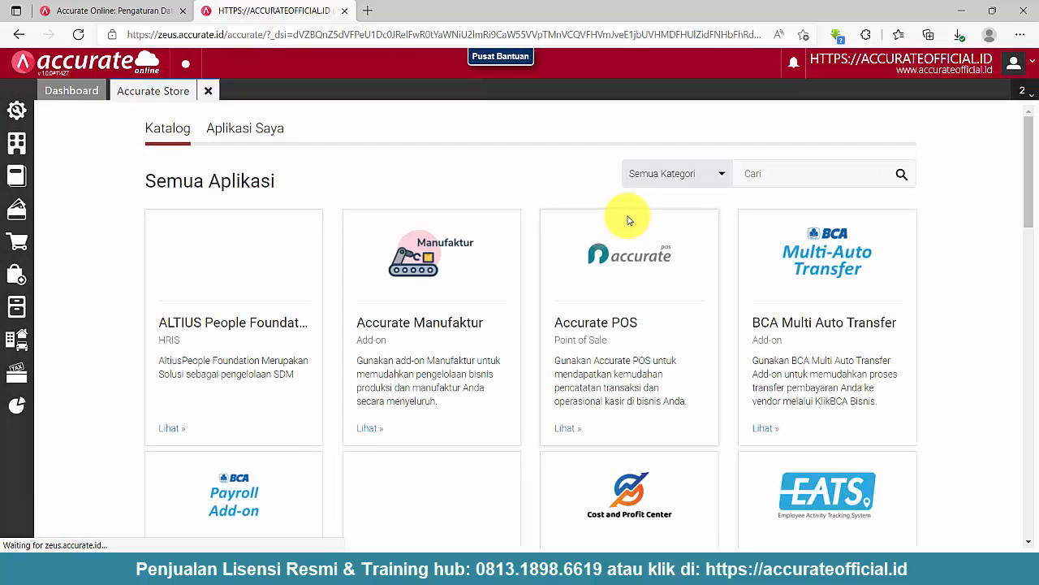
scroll(628, 220, down, 2)
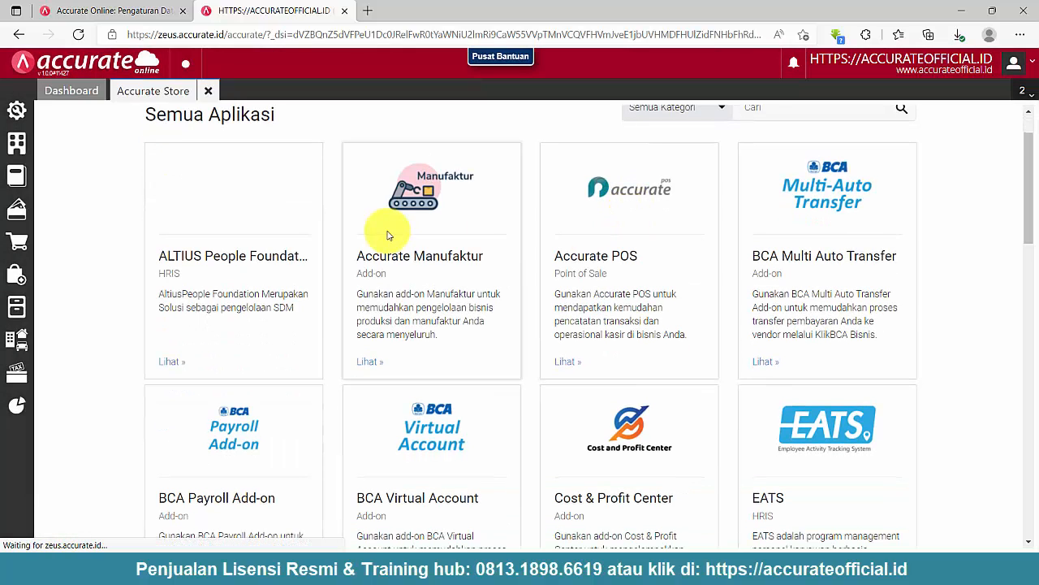
scroll(388, 236, down, 8)
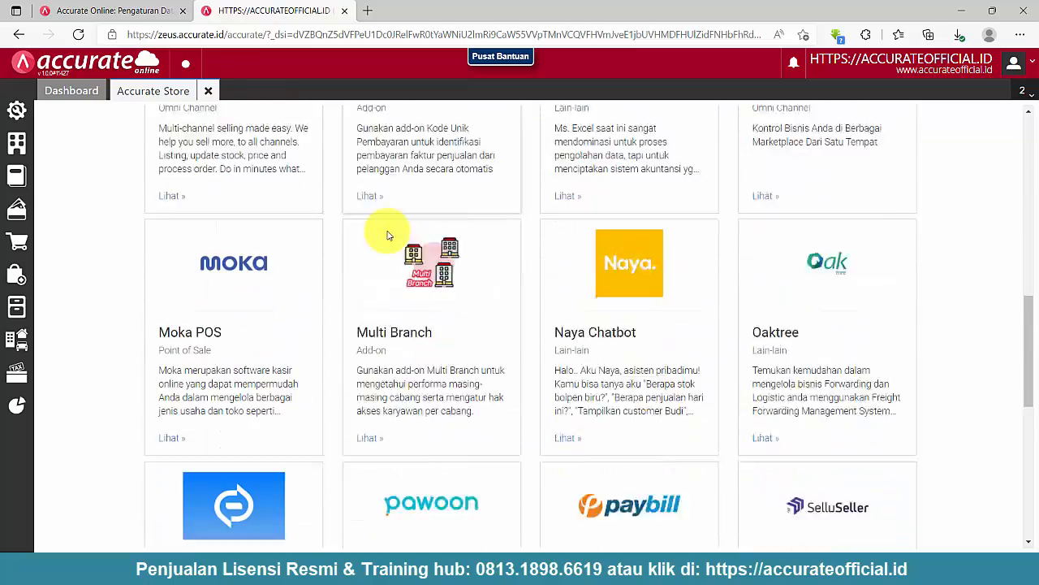
click(411, 251)
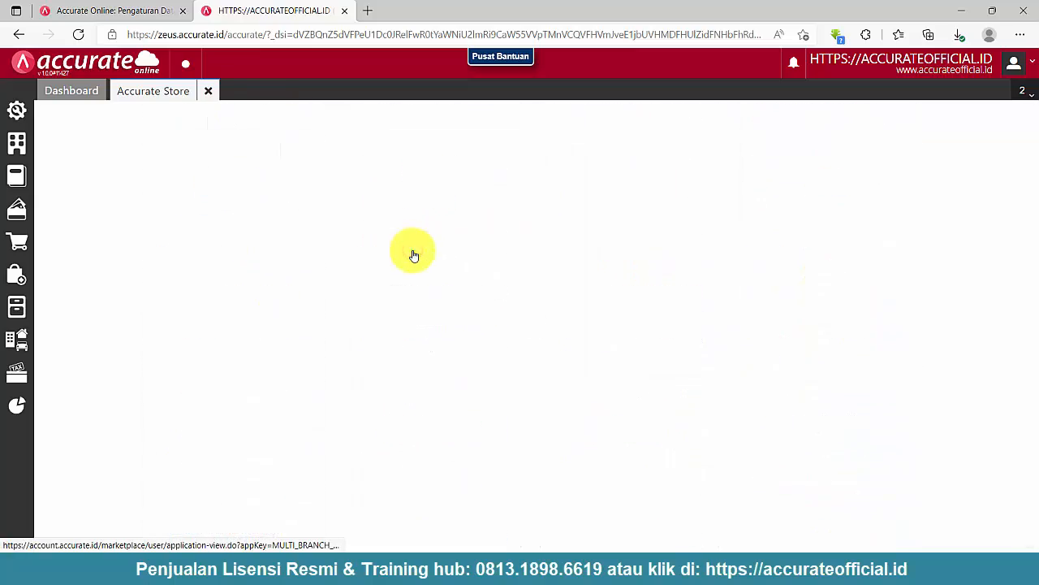
Step: Examine the Multi Branch integration fee and its footnotes, then close the store page
scroll(830, 313, down, 2)
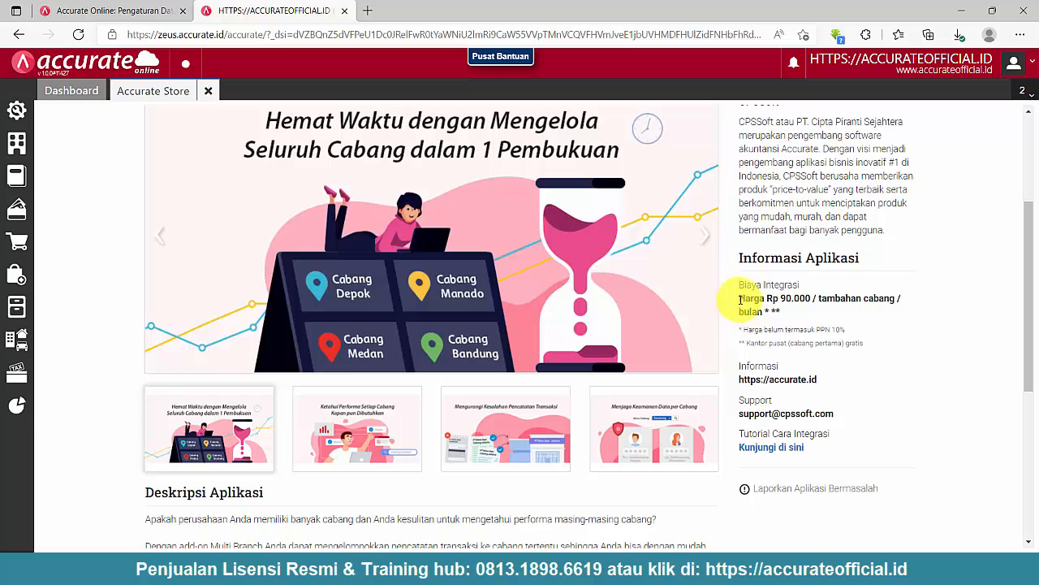
drag(740, 299, 890, 310)
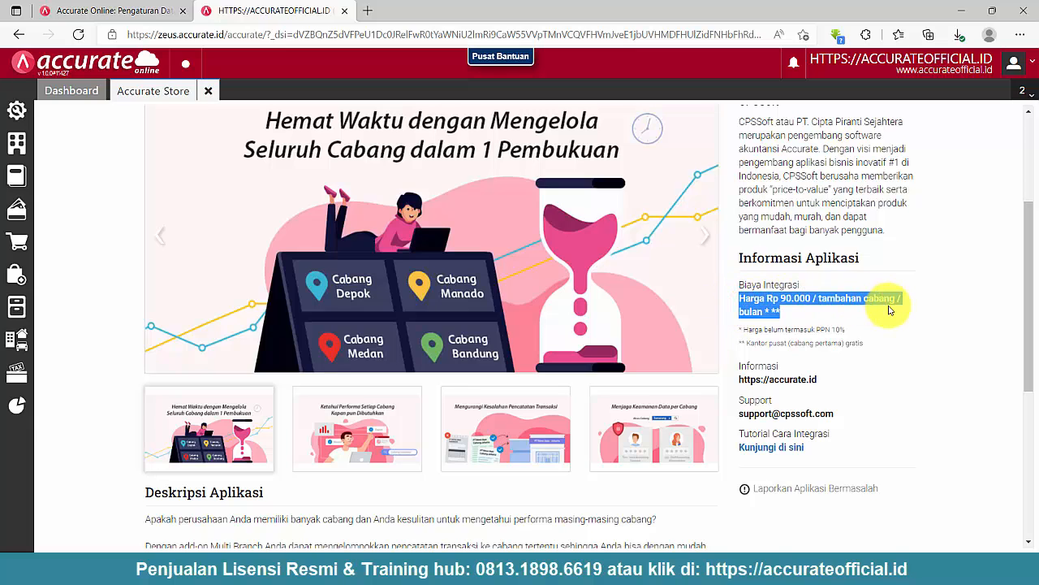
click(813, 316)
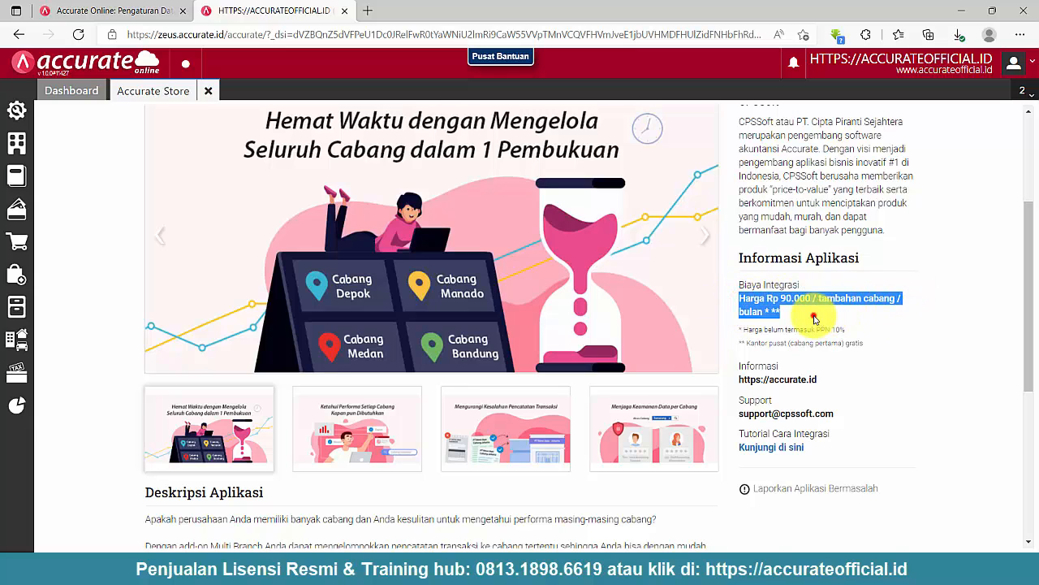
click(768, 329)
drag(740, 302, 799, 312)
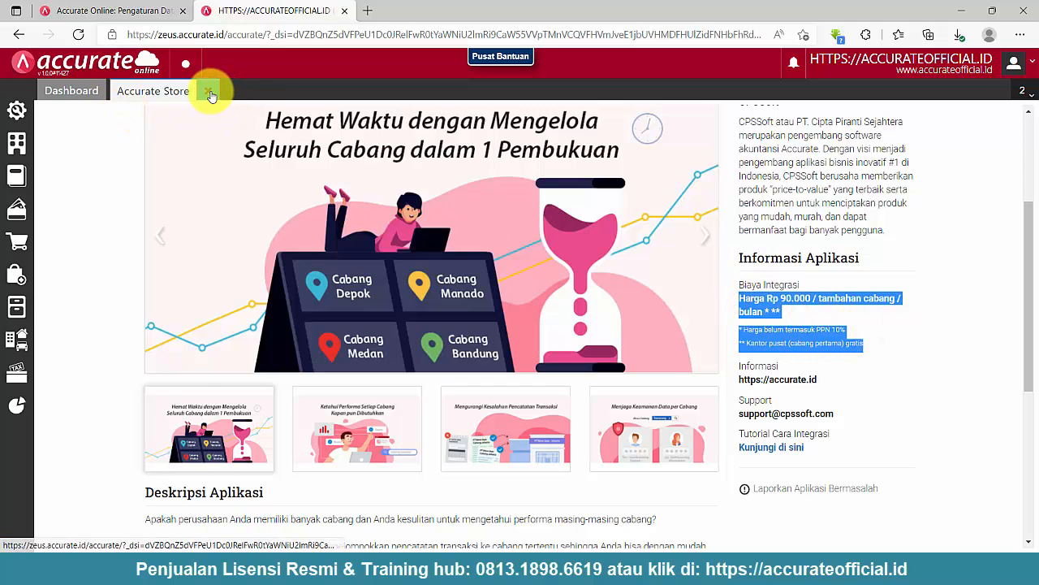
click(208, 91)
Step: Reopen the Accurate Store catalog and locate the Multi Branch add-on among the applications
click(14, 112)
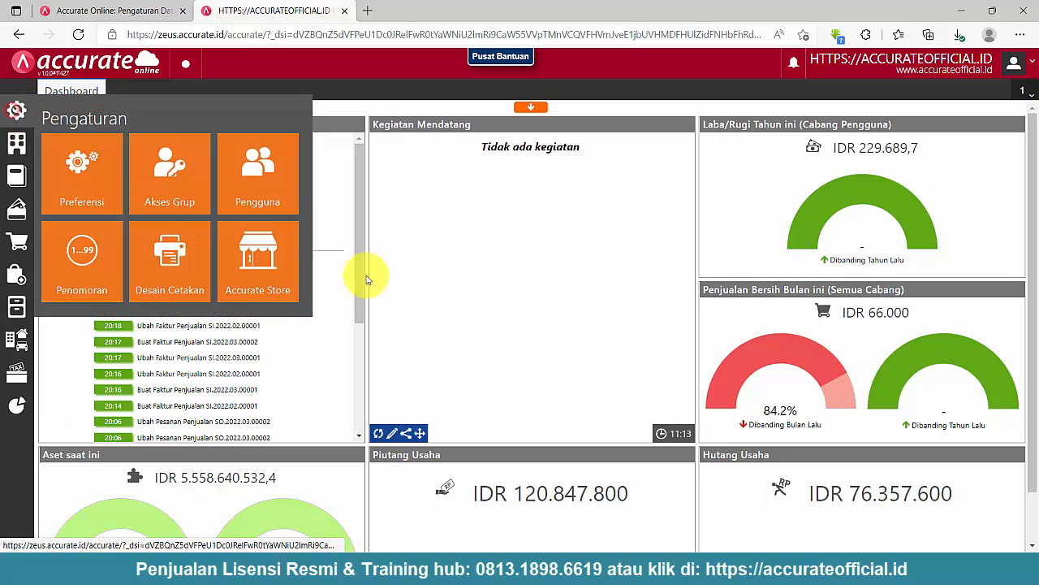
click(271, 276)
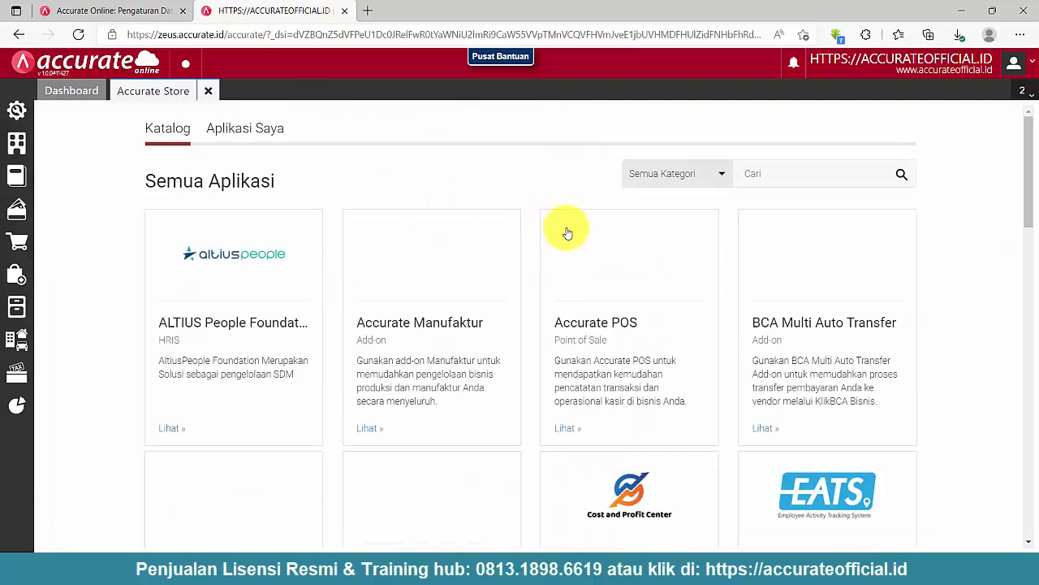
scroll(708, 307, down, 8)
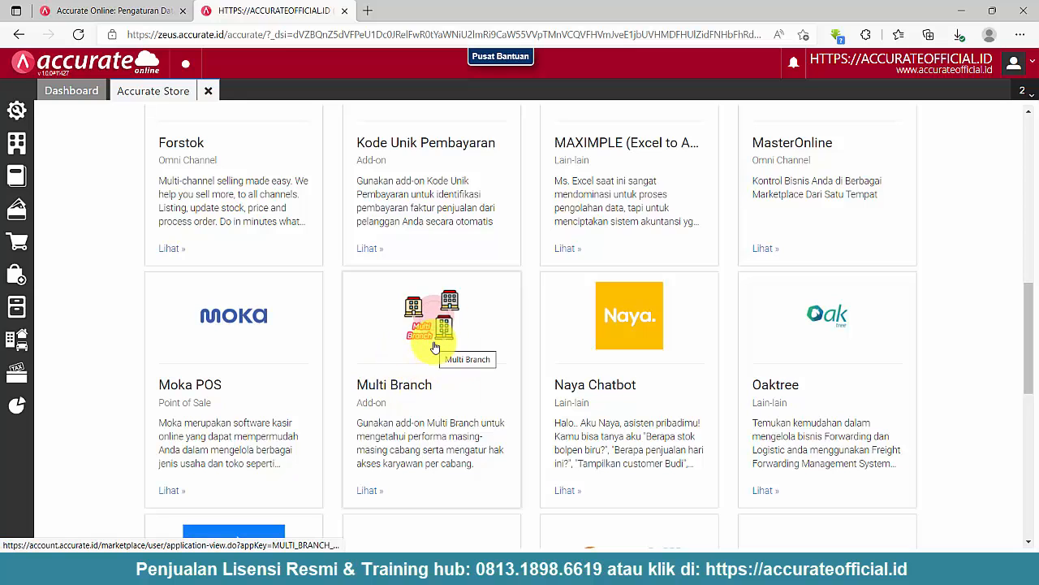
scroll(435, 347, up, 6)
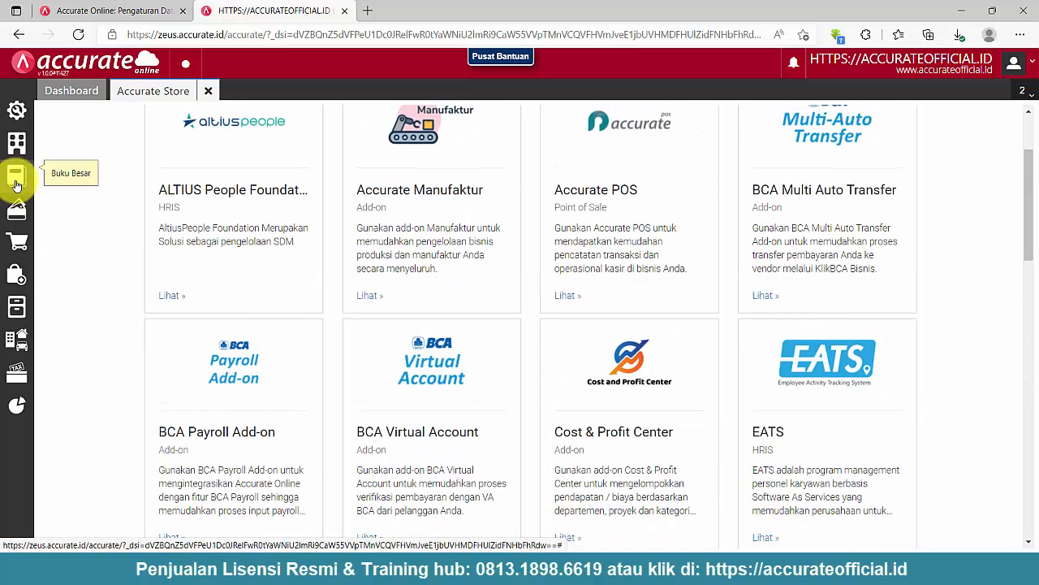
Step: Display the list of existing branches under Cabang to review the Jakarta POS device entries
click(16, 183)
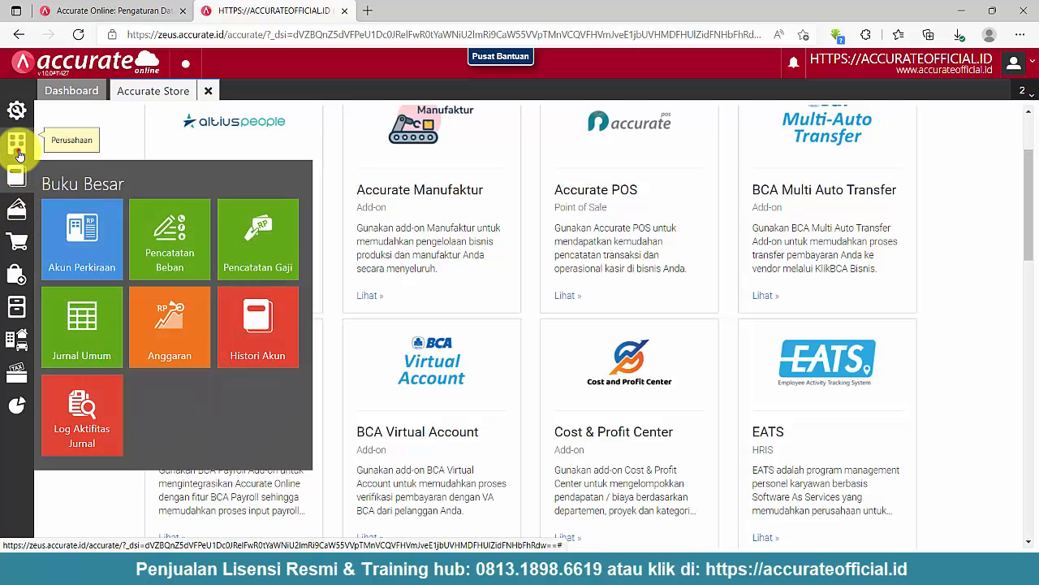
click(17, 146)
click(157, 232)
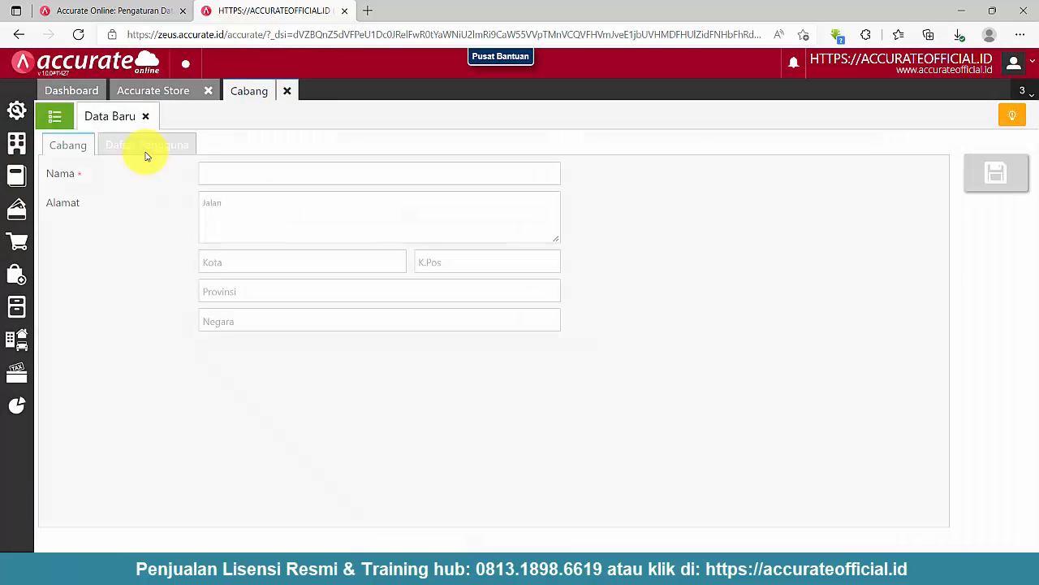
click(51, 113)
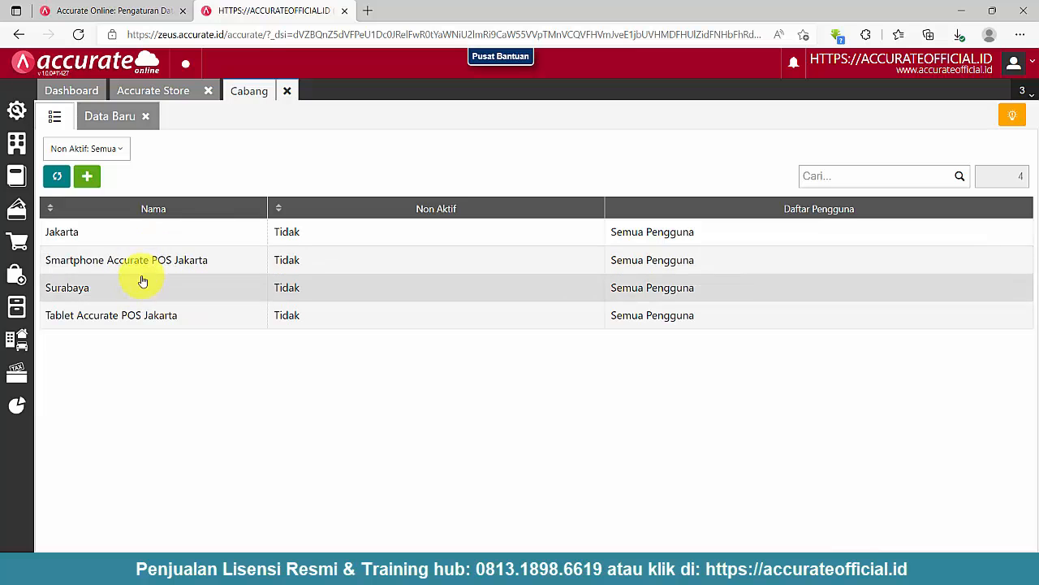
Step: Return to the Accurate Store catalog and open the Accurate POS application's details down to its pricing information
click(182, 94)
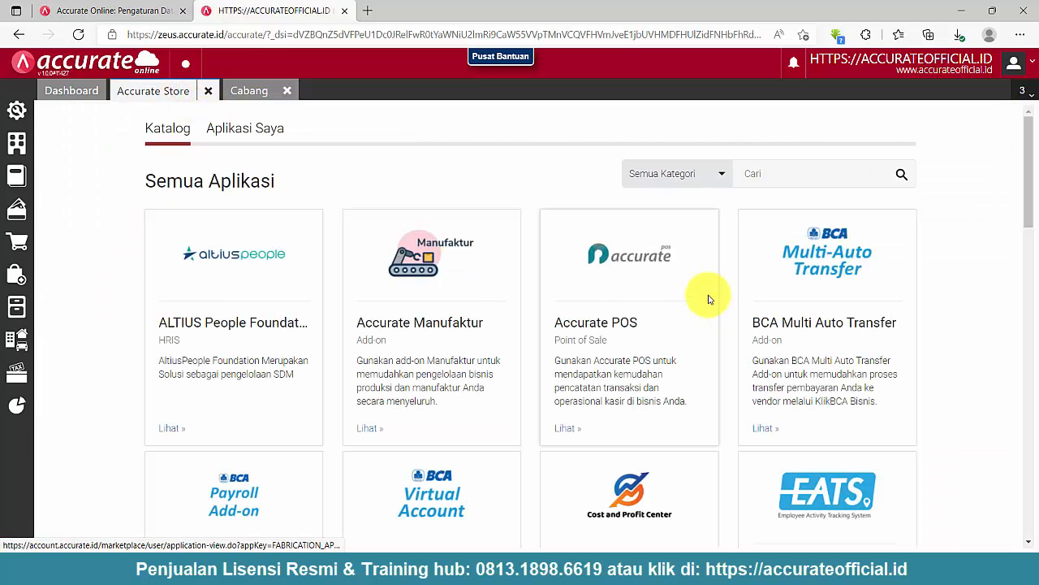
scroll(650, 235, down, 2)
scroll(650, 211, up, 1)
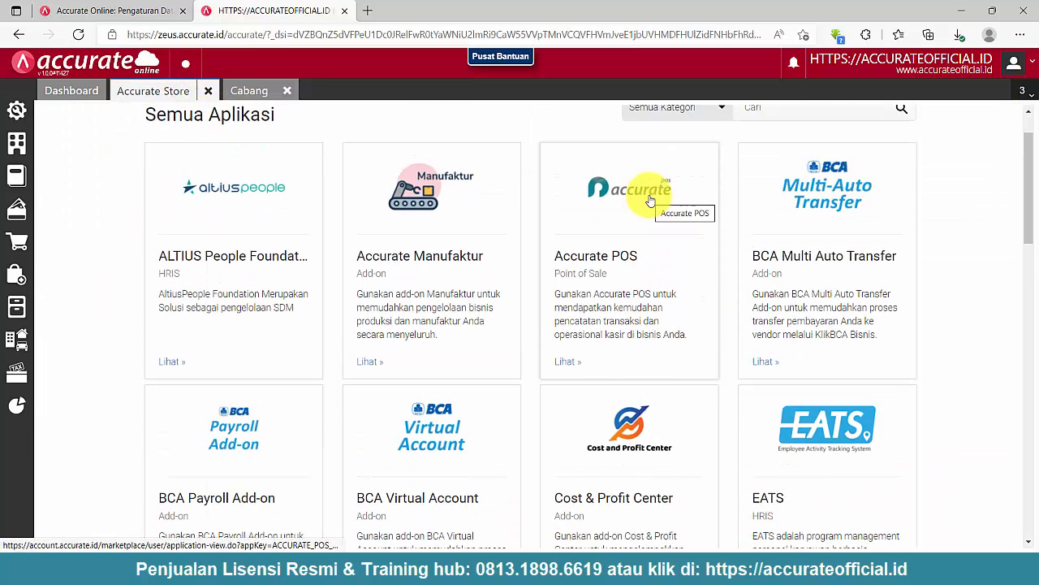
click(648, 197)
scroll(758, 284, down, 2)
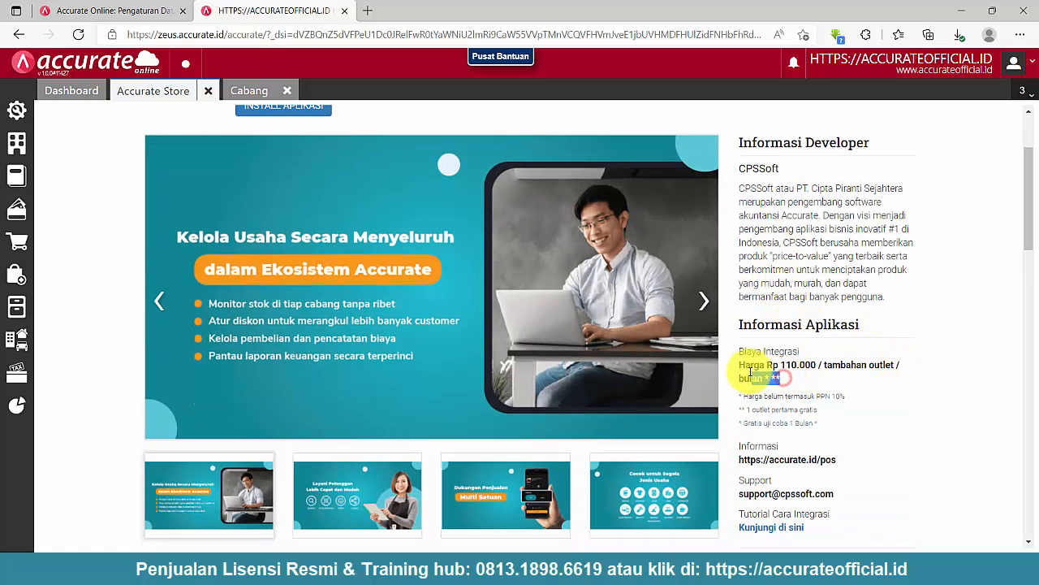
Step: Examine the Accurate POS integration fee per additional outlet, highlighting the price text under Biaya Integrasi
mouse_move(741, 365)
mouse_down()
mouse_move(738, 378)
mouse_move(857, 375)
mouse_move(754, 379)
mouse_move(737, 368)
mouse_up()
click(838, 378)
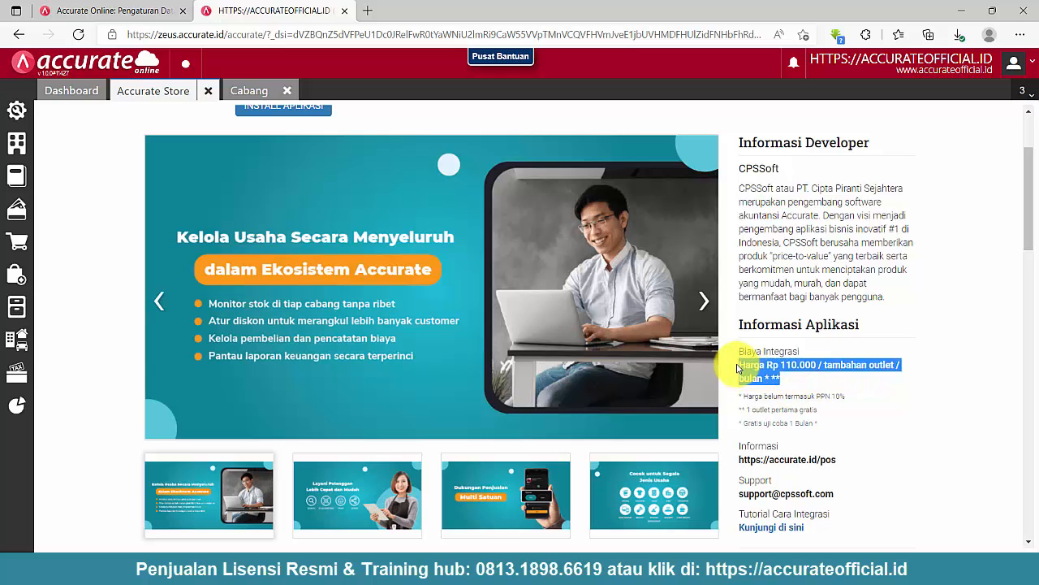
click(795, 382)
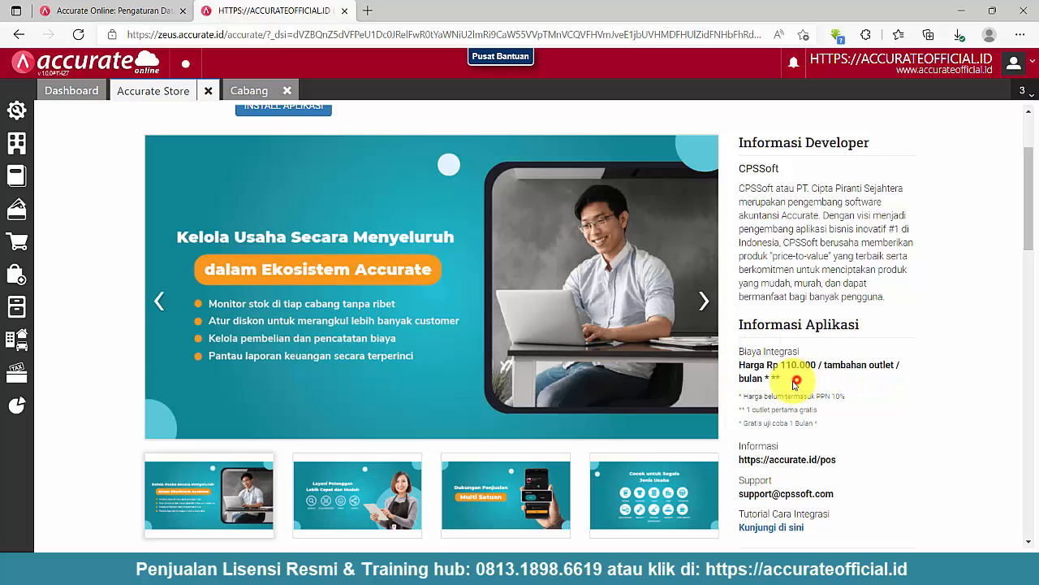
mouse_move(740, 365)
mouse_down()
mouse_move(825, 379)
mouse_move(741, 372)
mouse_up()
click(911, 367)
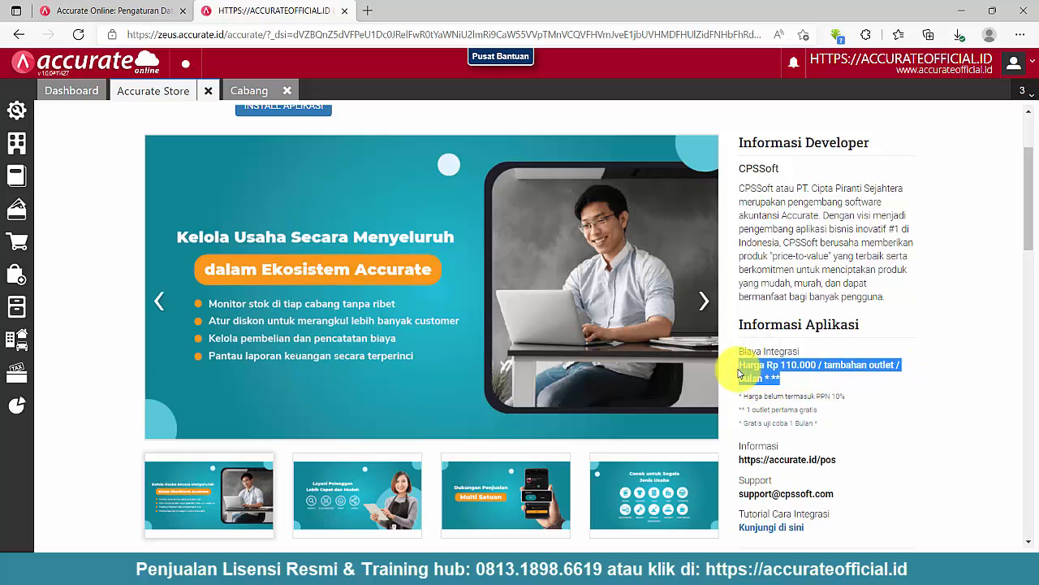
click(799, 382)
drag(785, 381, 748, 374)
click(785, 379)
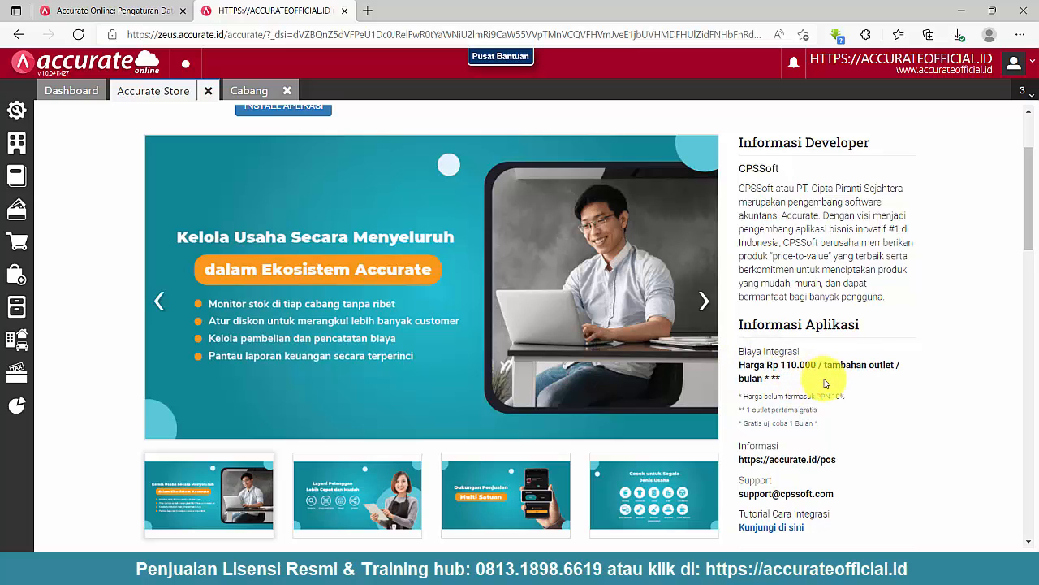
Step: Install the Accurate POS application from its Accurate Store page, highlighting the installation and free-trial terms before confirming
scroll(826, 380, down, 2)
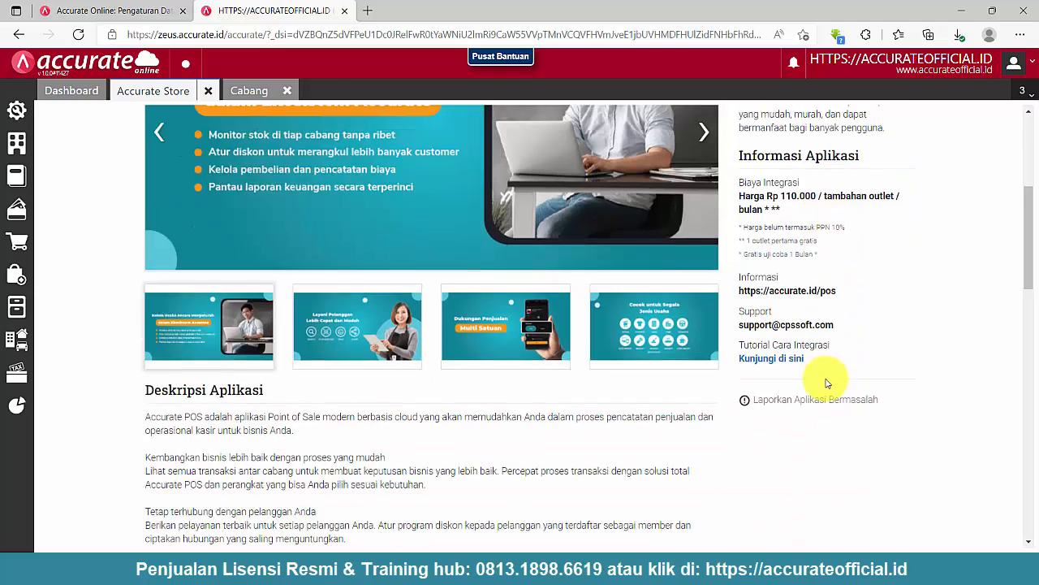
scroll(823, 371, up, 4)
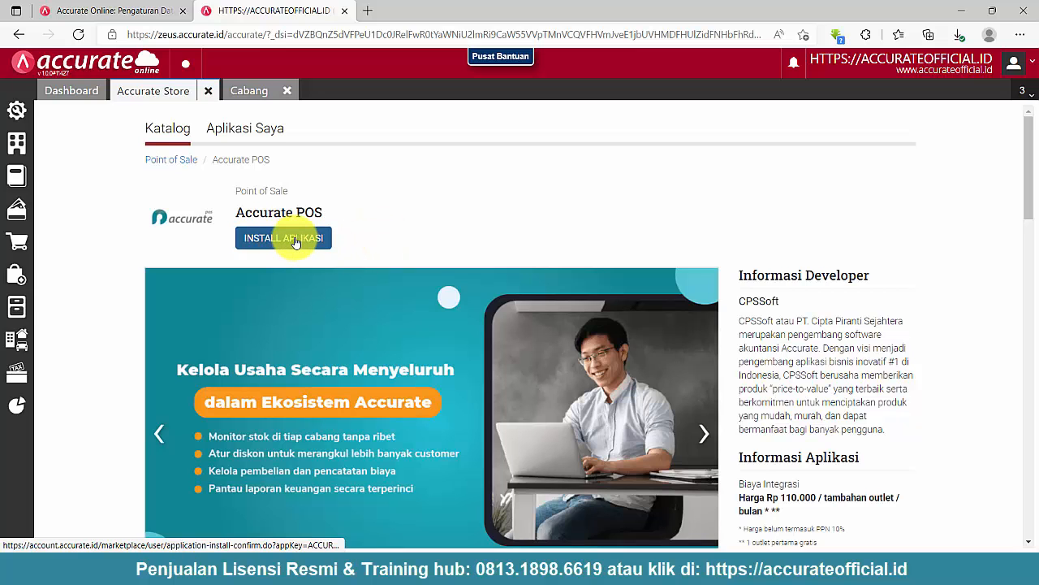
click(285, 238)
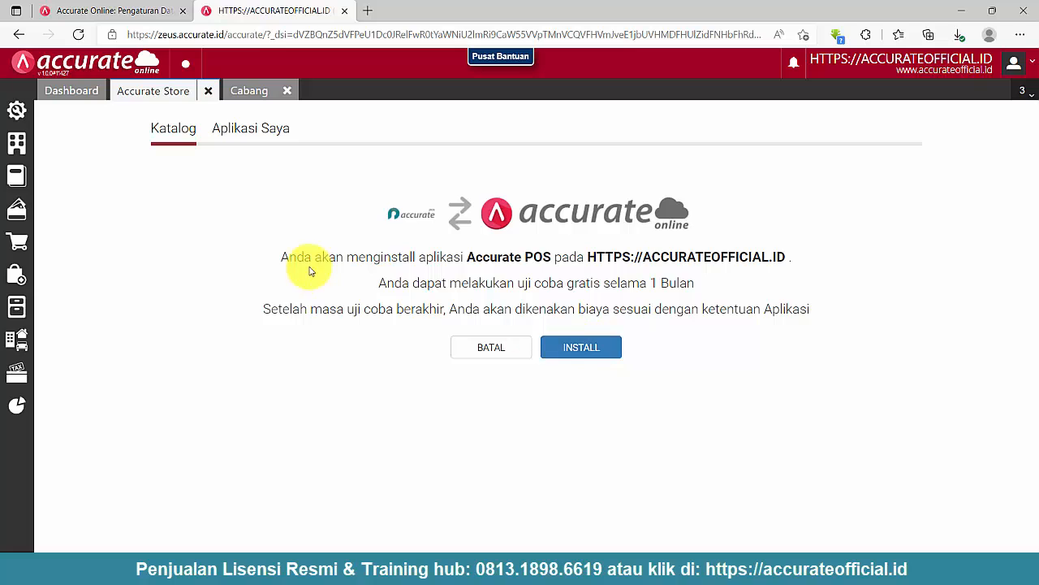
drag(286, 255, 800, 310)
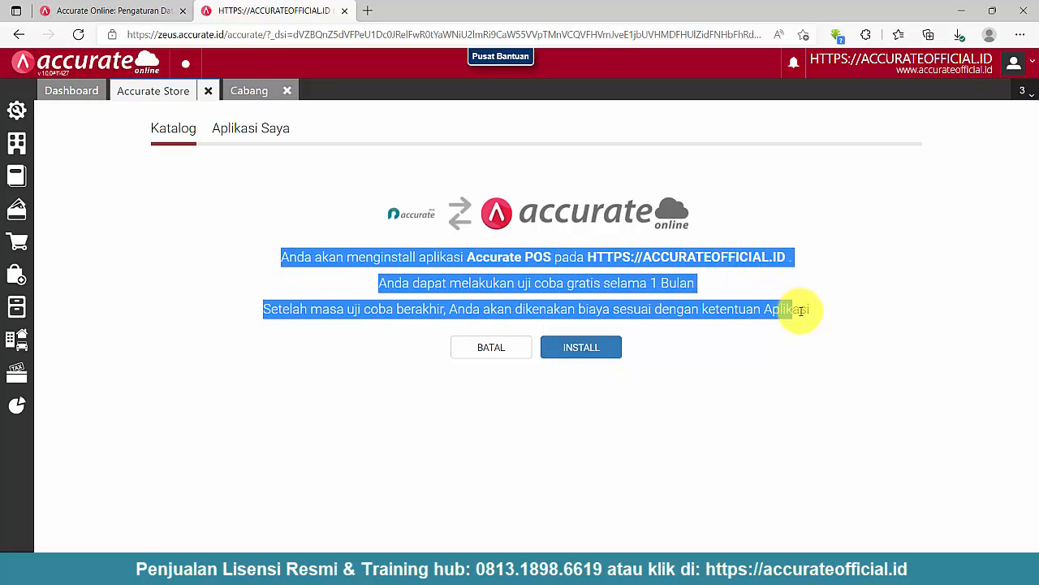
click(819, 383)
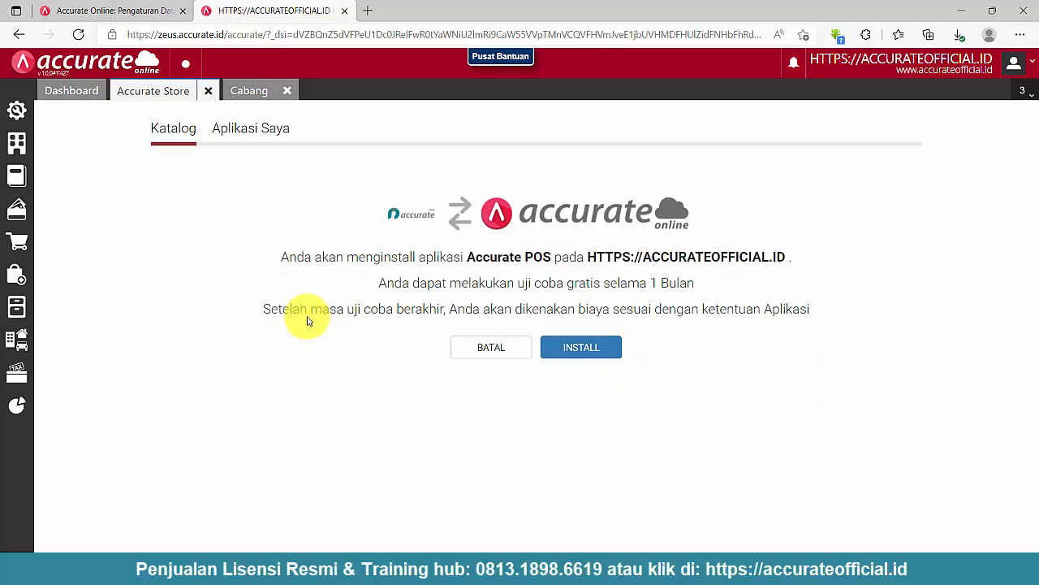
click(591, 356)
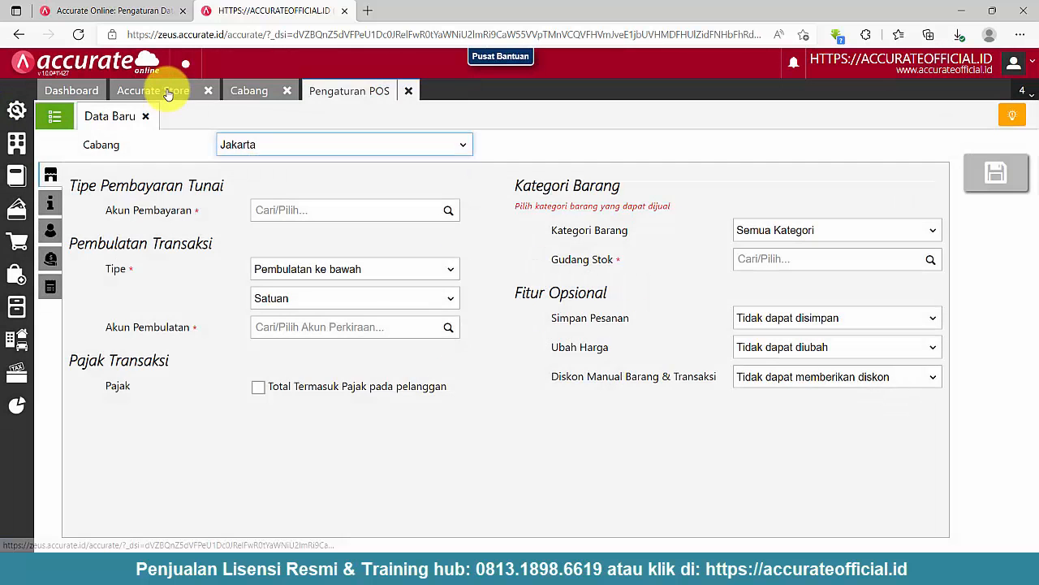
Step: Check the Accurate POS and Multi Branch entries under Aplikasi Saya in Accurate Store, highlighting both application names
click(166, 90)
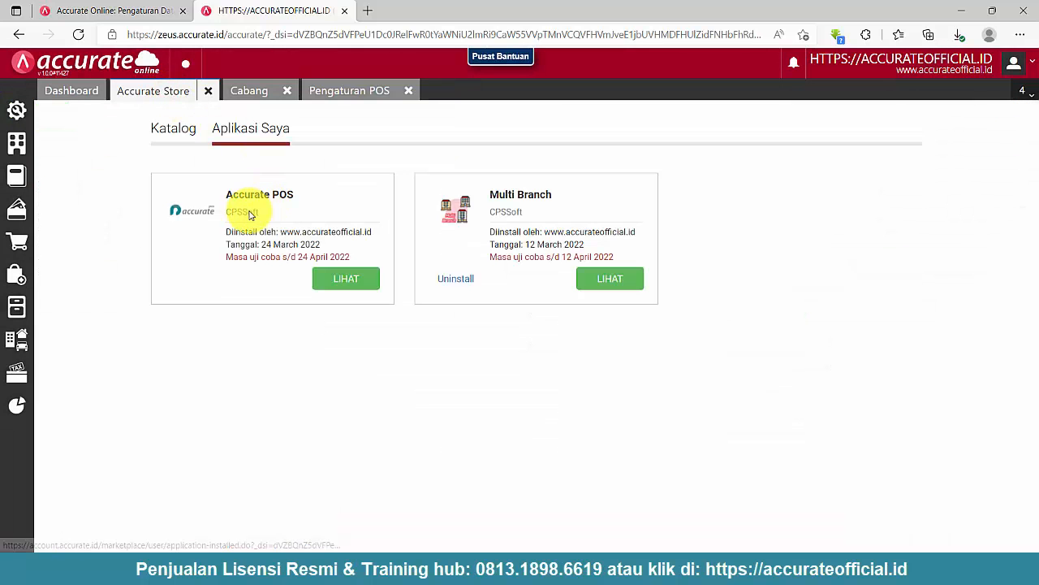
drag(305, 195, 223, 195)
drag(572, 191, 487, 196)
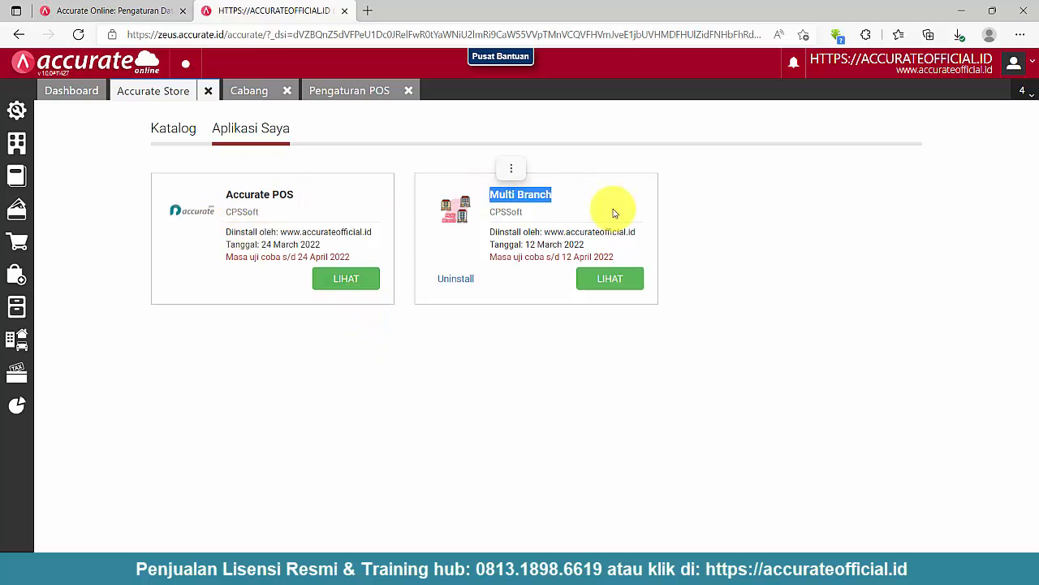
click(717, 219)
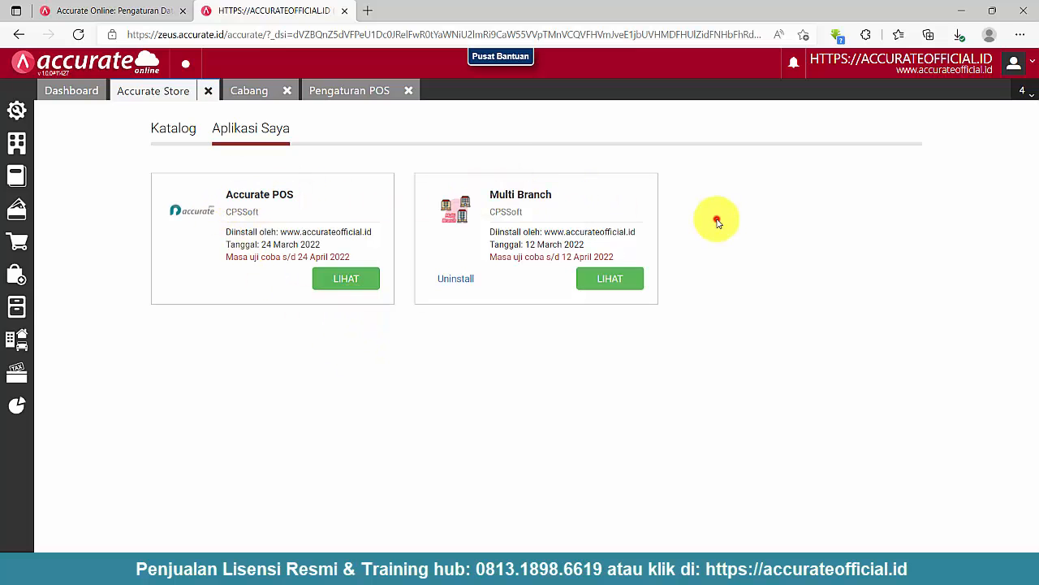
Step: Close Pengaturan POS and reopen it from Pengaturan, checking its list of branch settings before returning to the new entry
click(359, 90)
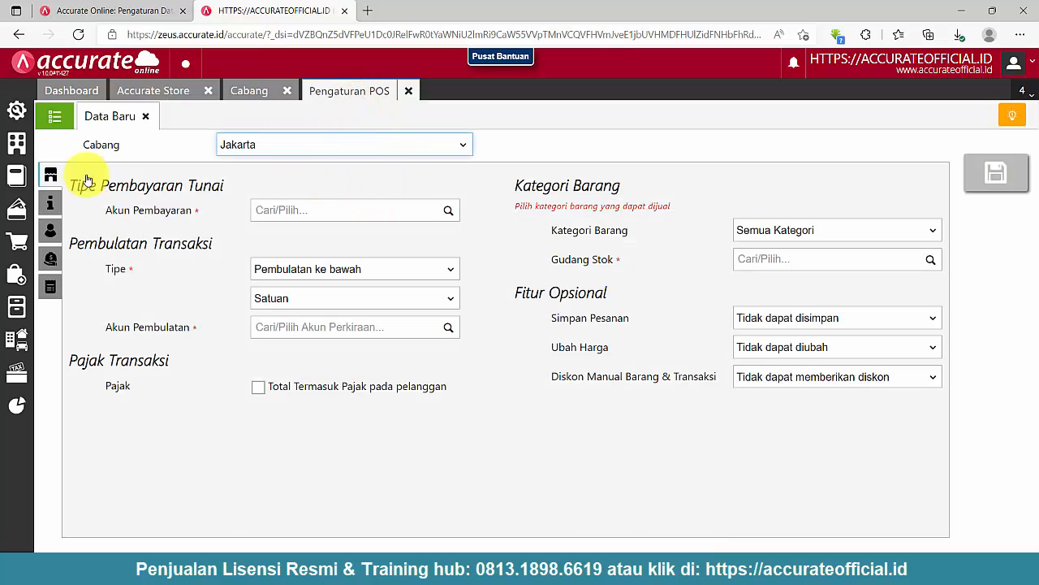
click(17, 109)
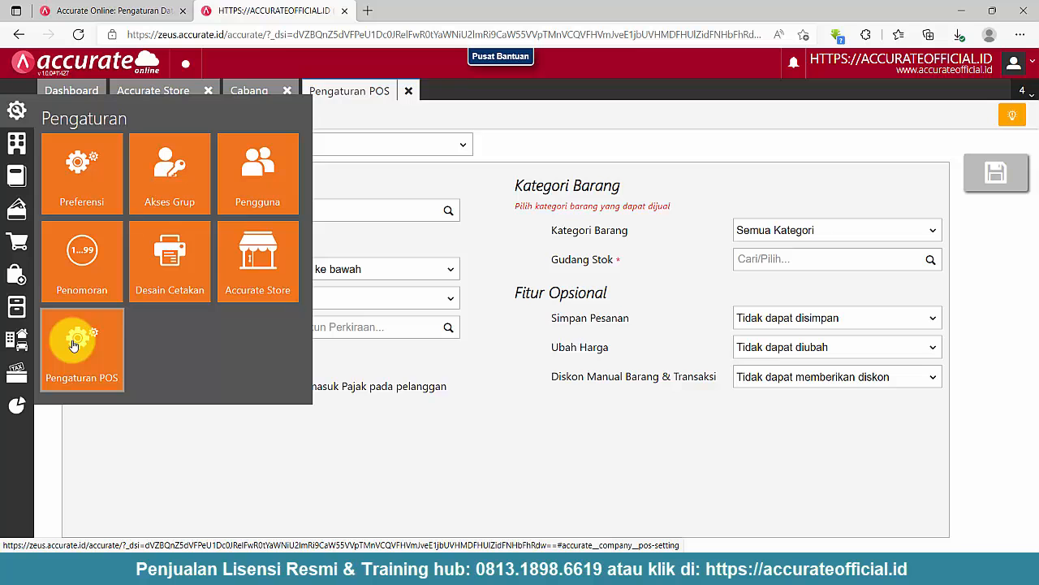
click(412, 91)
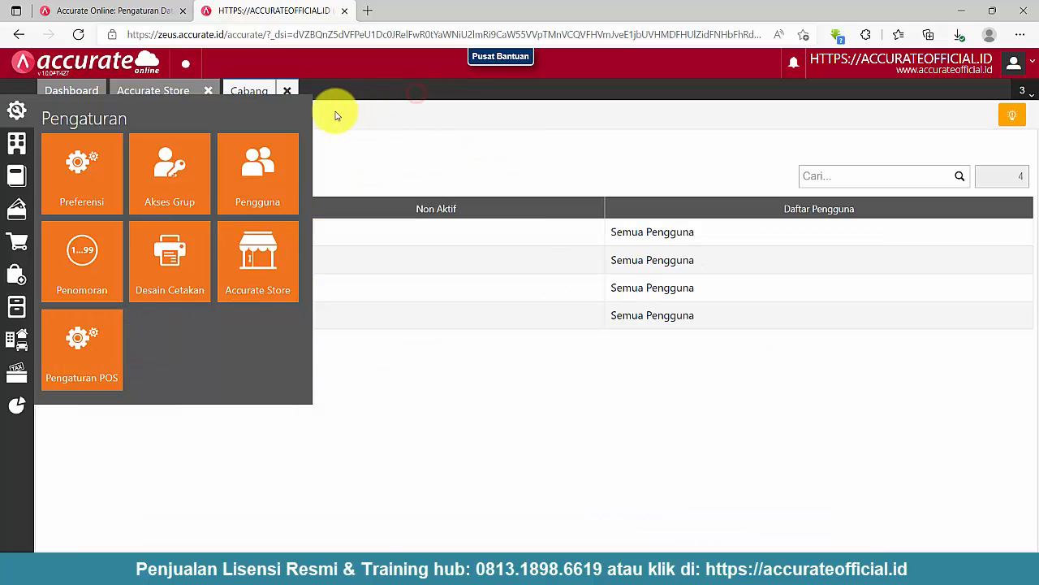
click(376, 123)
click(17, 110)
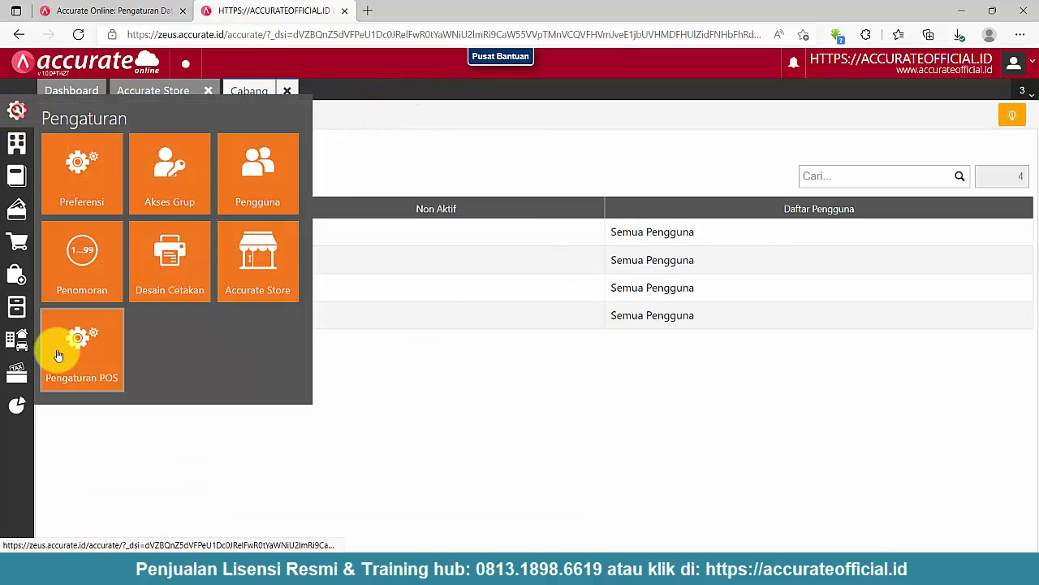
click(58, 356)
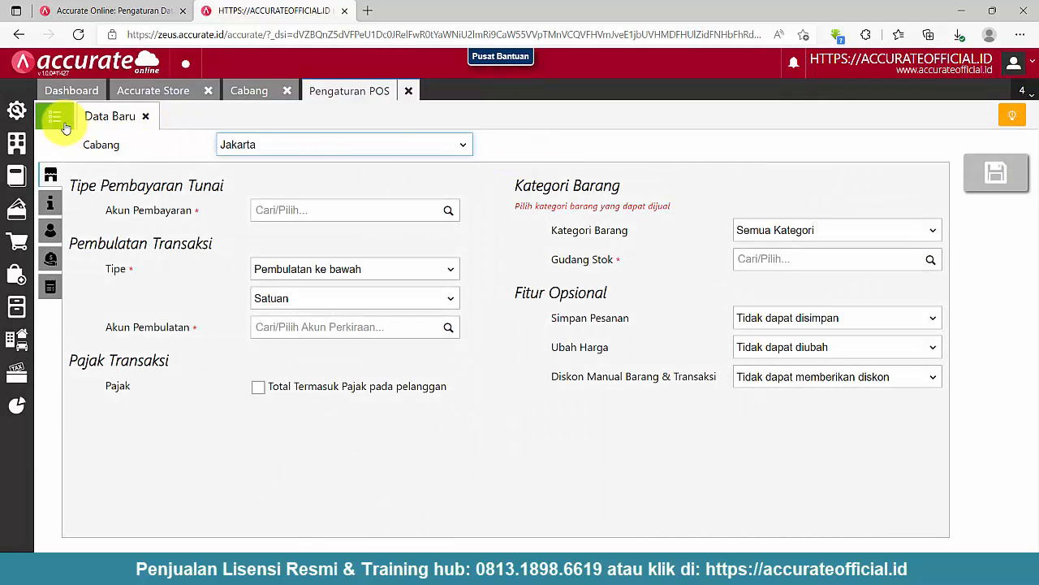
click(65, 125)
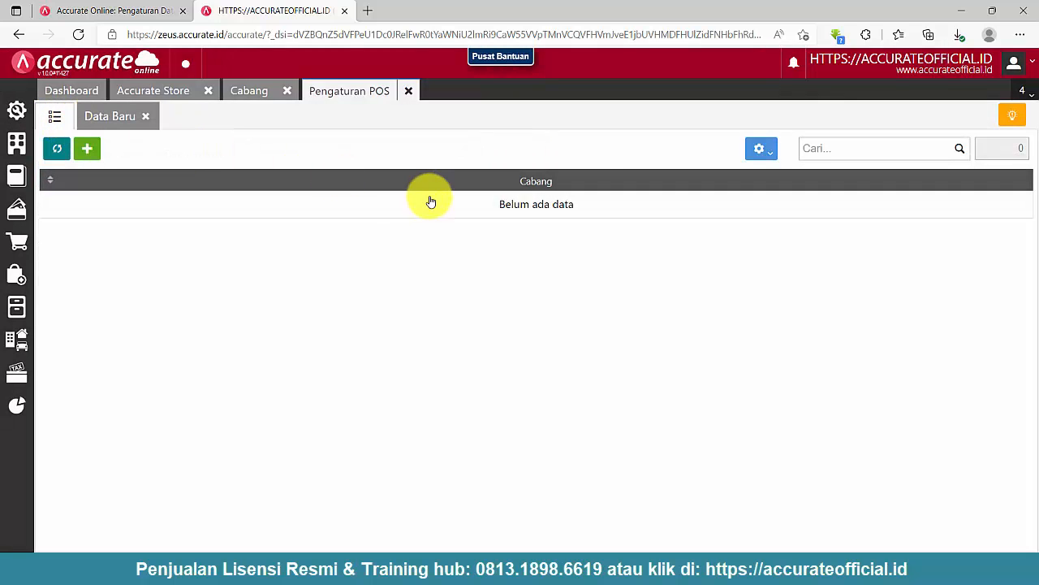
click(121, 116)
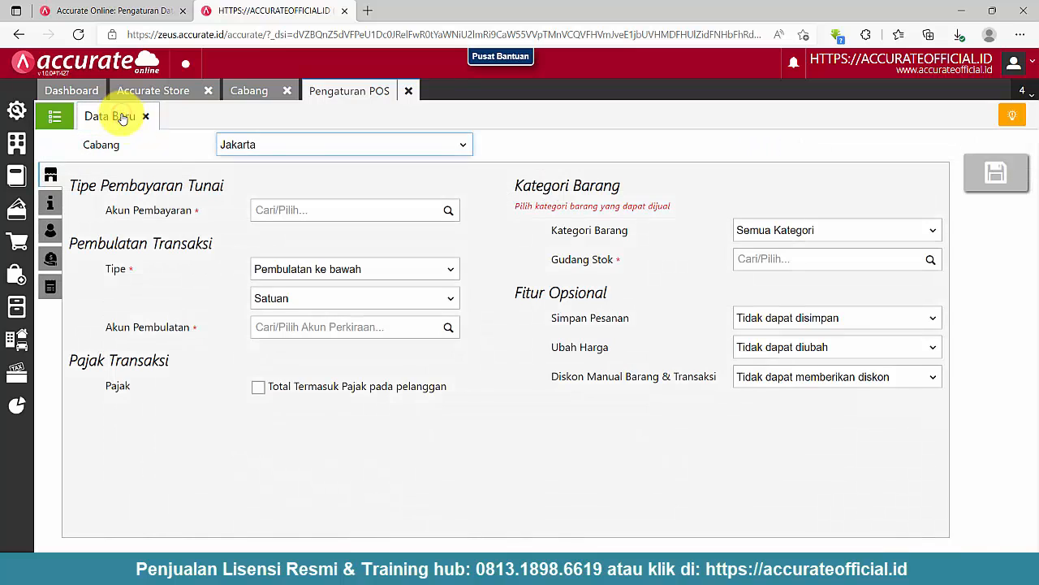
Step: Choose Smartphone Accurate POS Jakarta as the Cabang and Kas Kasir Jakarta as the cash payment account
click(284, 144)
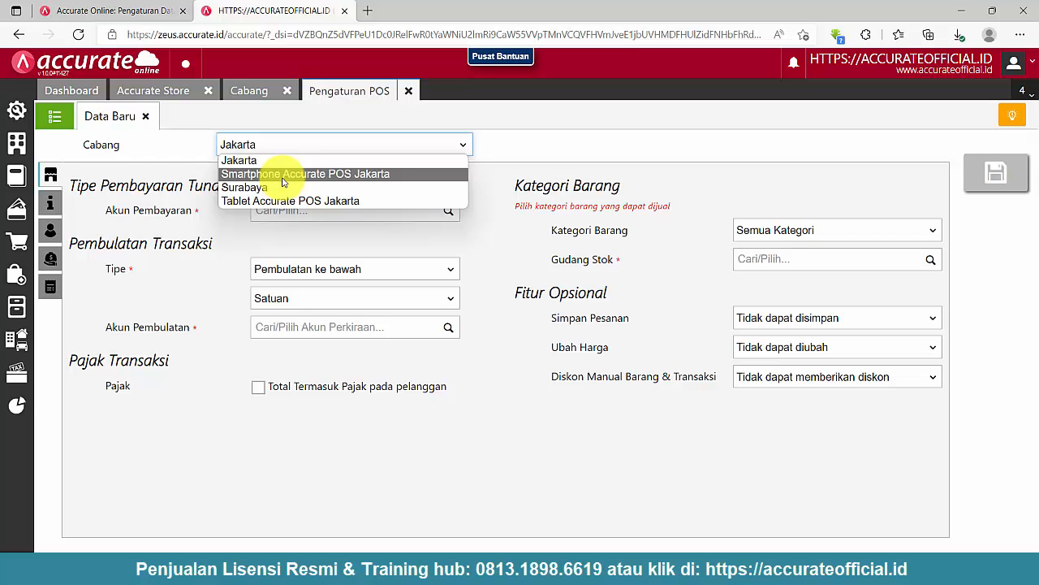
click(283, 180)
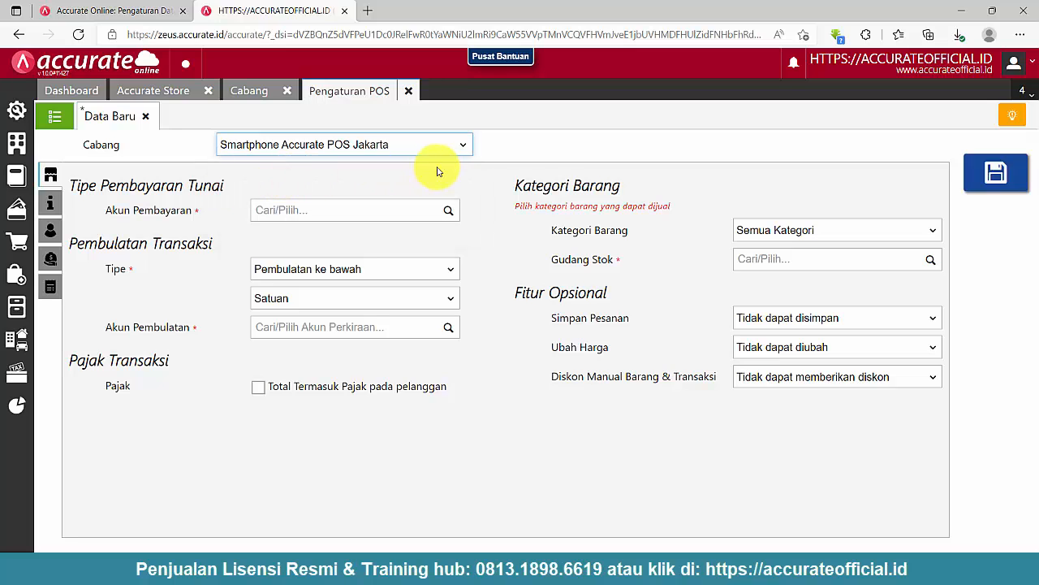
click(448, 214)
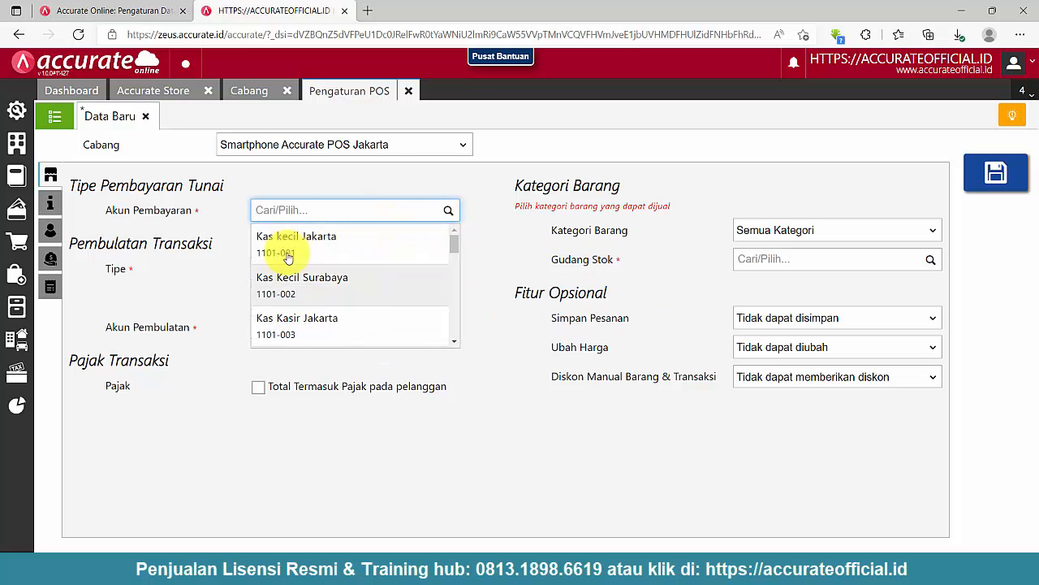
click(309, 147)
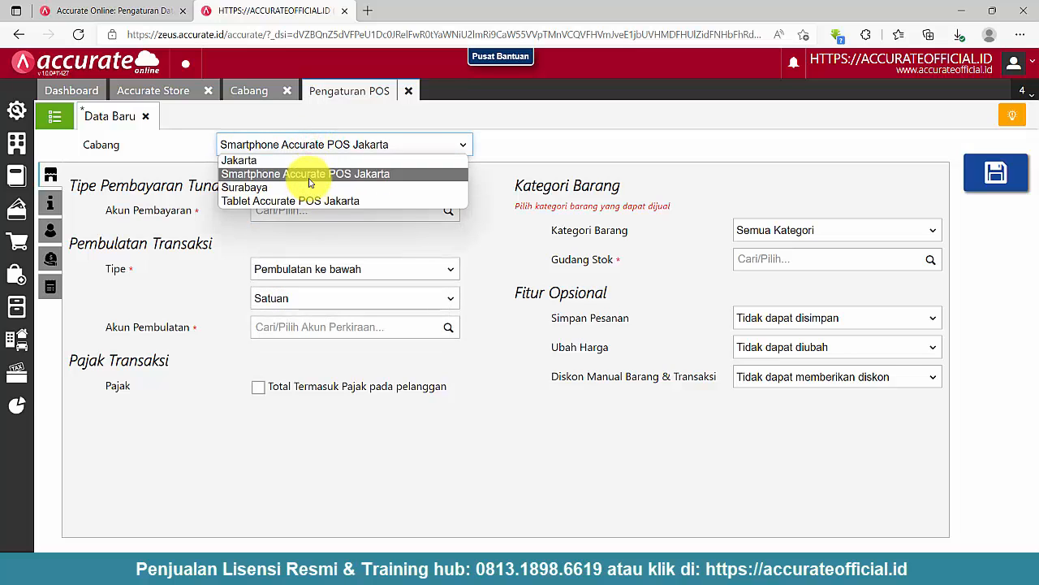
click(309, 177)
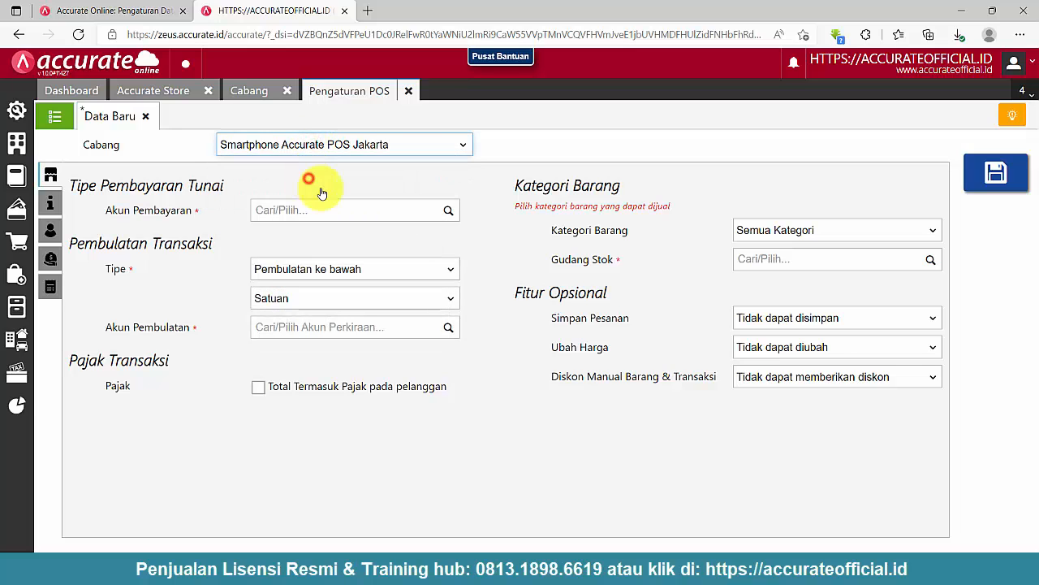
click(450, 210)
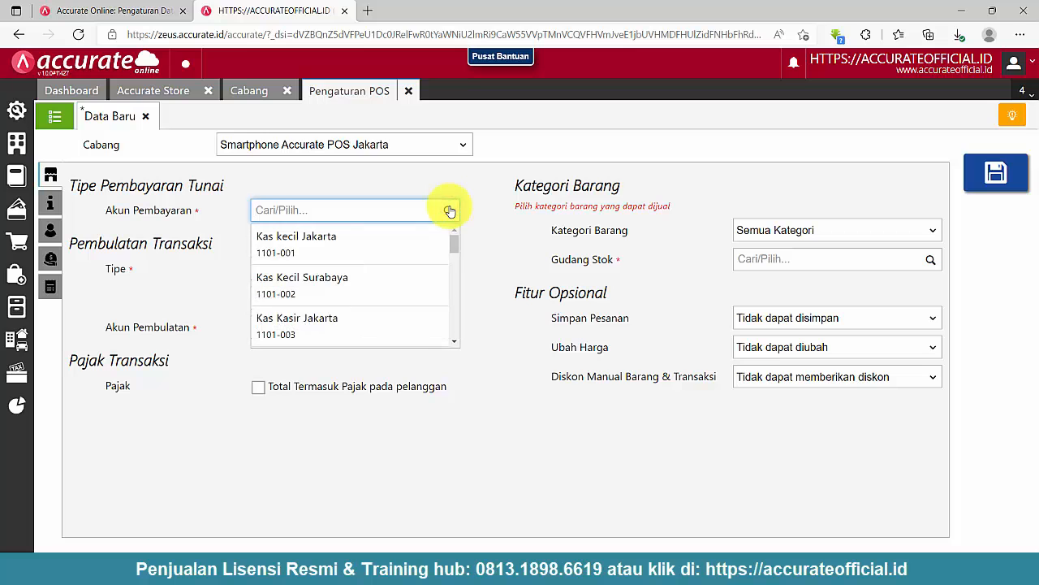
scroll(406, 251, down, 2)
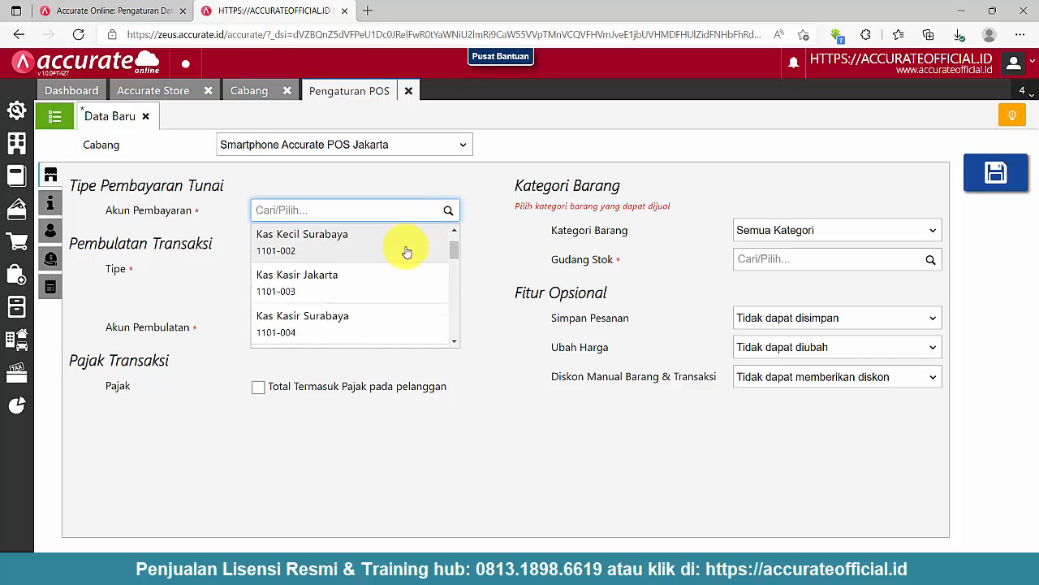
scroll(405, 252, down, 1)
click(320, 259)
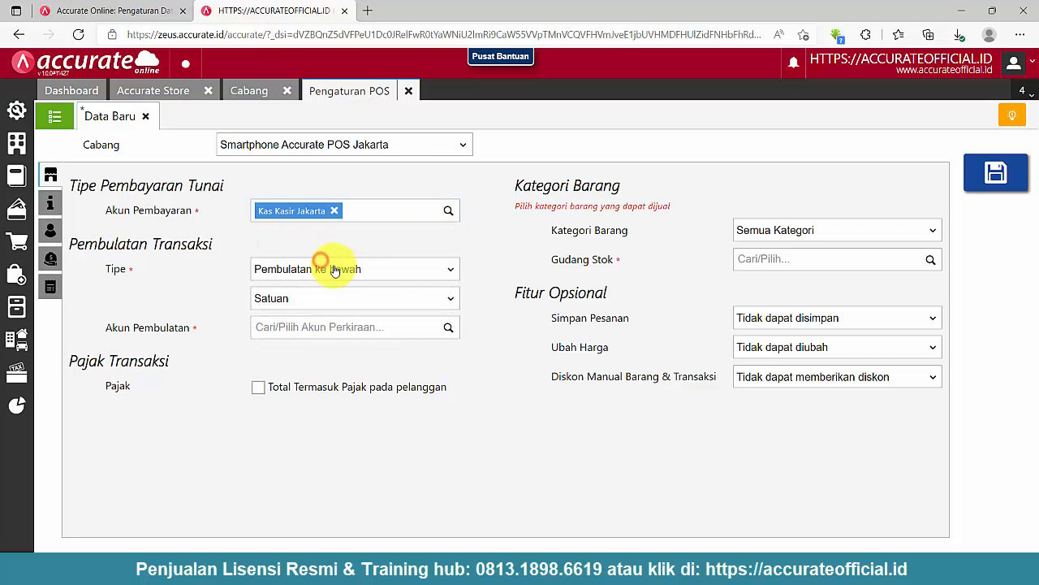
Step: Set the transaction rounding type to Pembulatan ke atas with the Ratusan unit
click(420, 272)
click(353, 298)
click(353, 298)
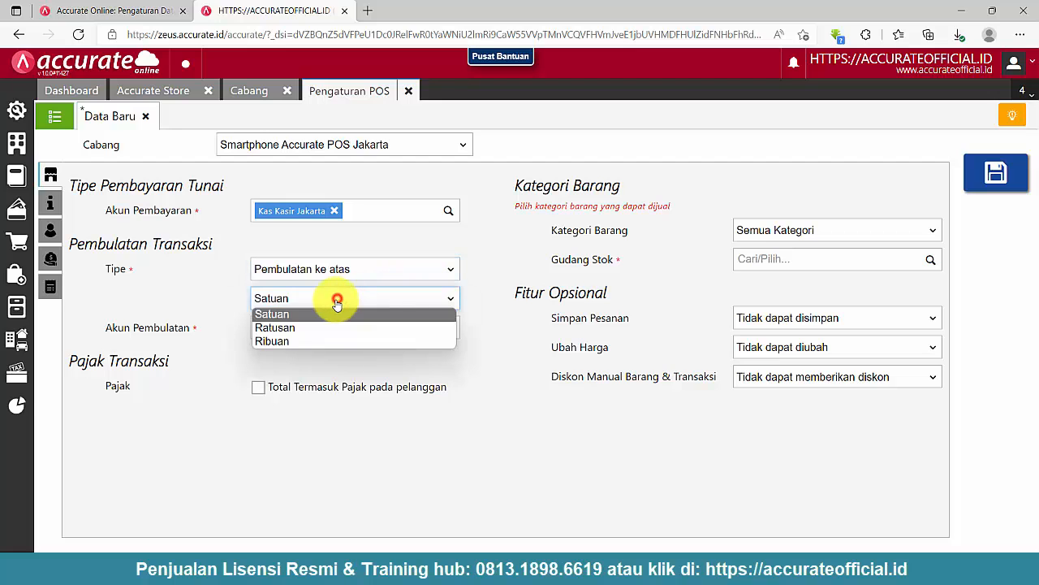
click(280, 328)
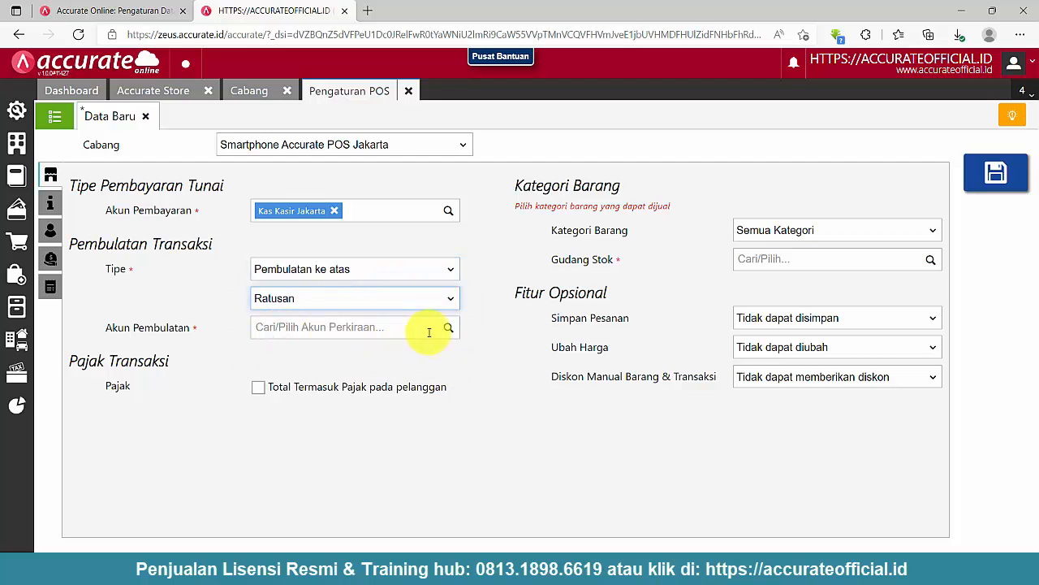
Step: Assign Pendapatan Penjualan Lainnya as the Akun Pembulatan and enable Total Termasuk Pajak pada pelanggan
click(393, 330)
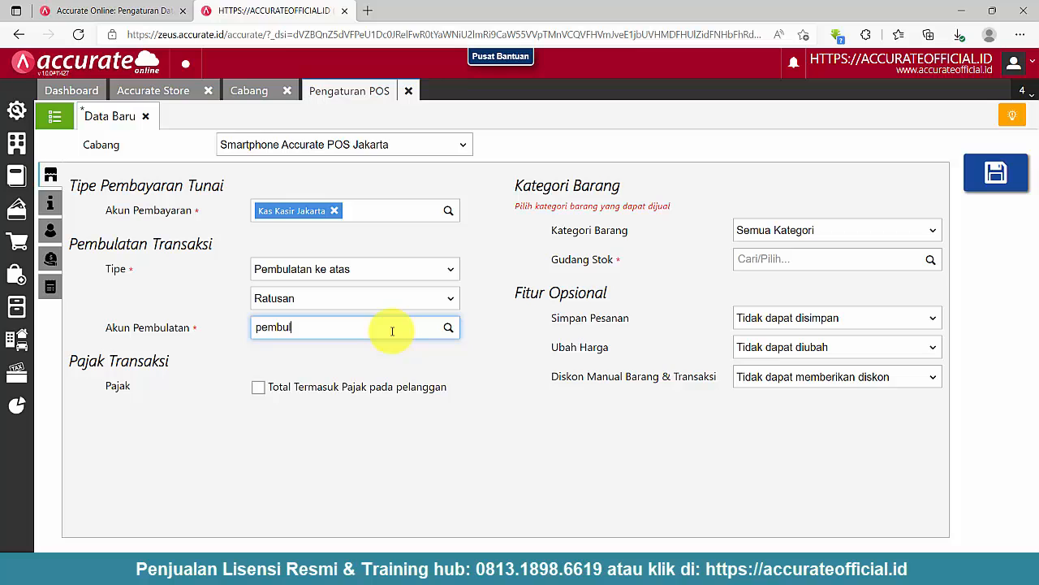
text(pembula)
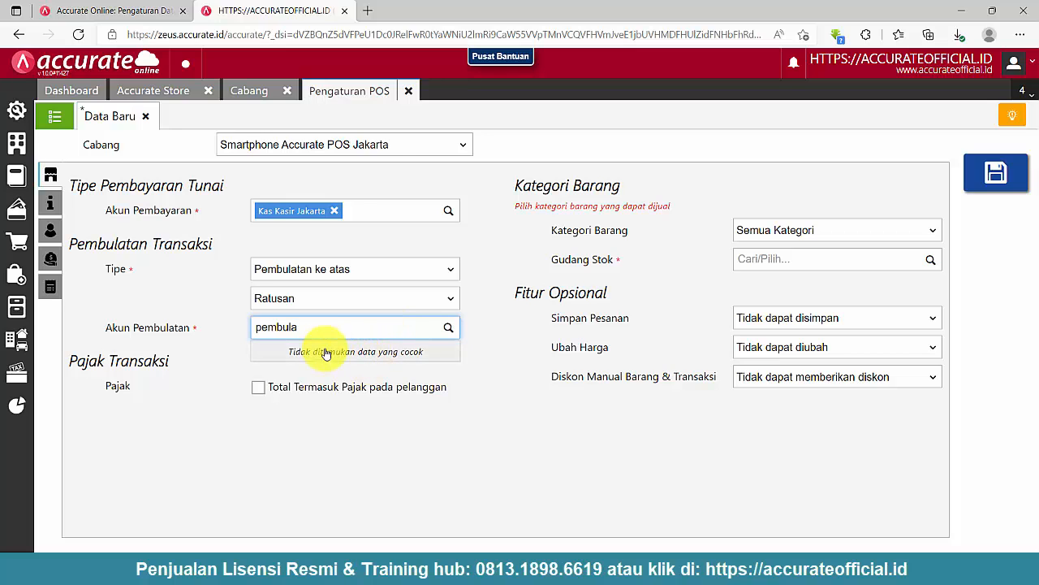
double_click(322, 328)
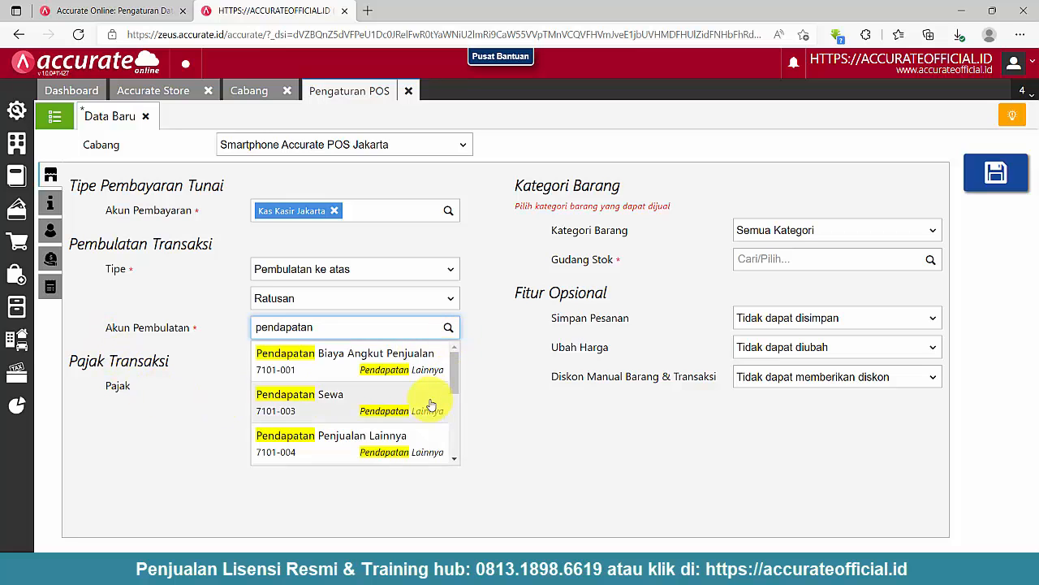
scroll(390, 419, down, 1)
click(388, 418)
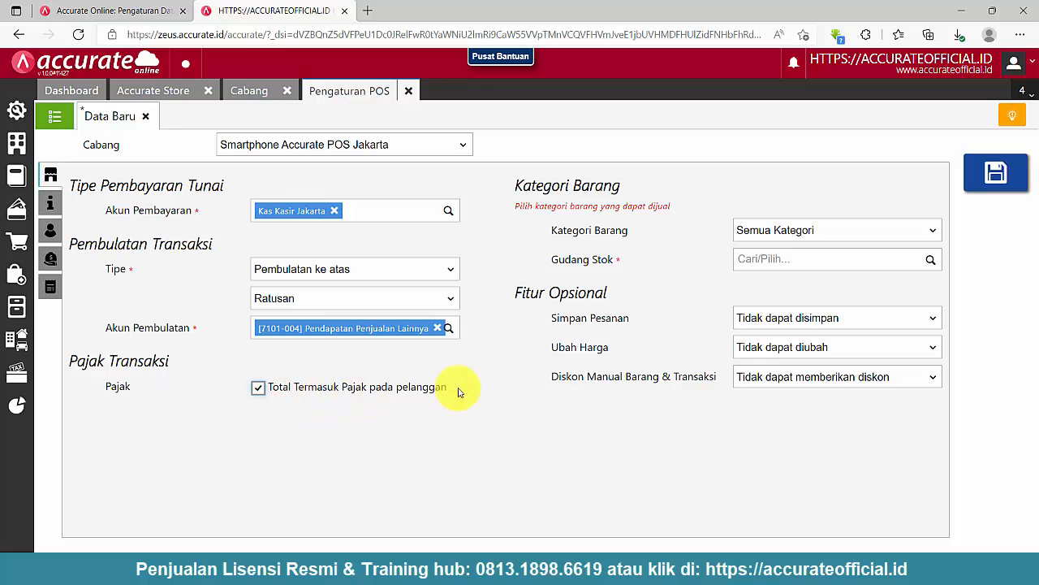
drag(459, 392, 275, 388)
click(392, 412)
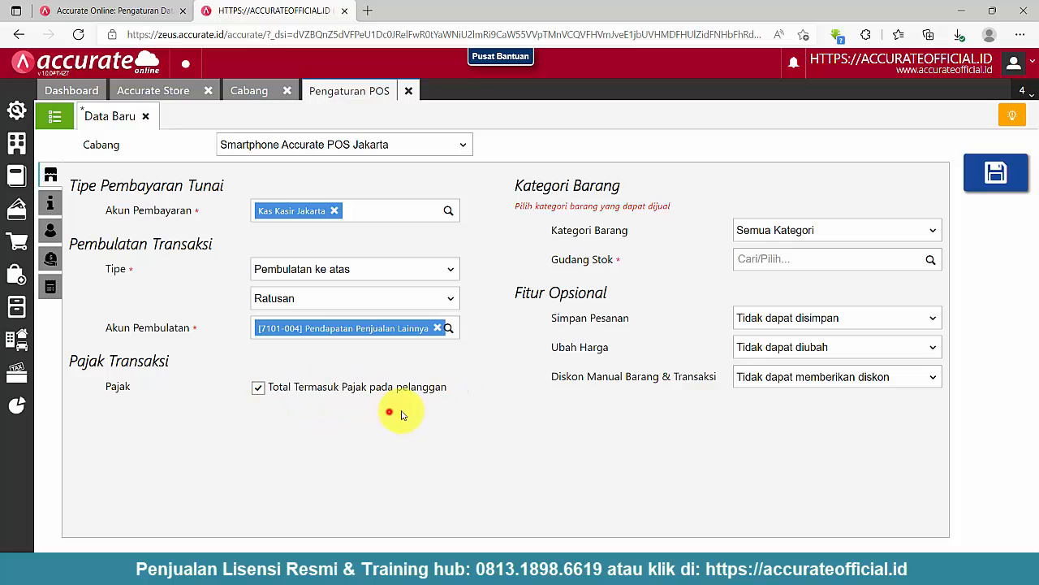
Step: Keep Kategori Barang at Semua Kategori and select Jakarta as the Gudang Stok
click(859, 231)
click(861, 233)
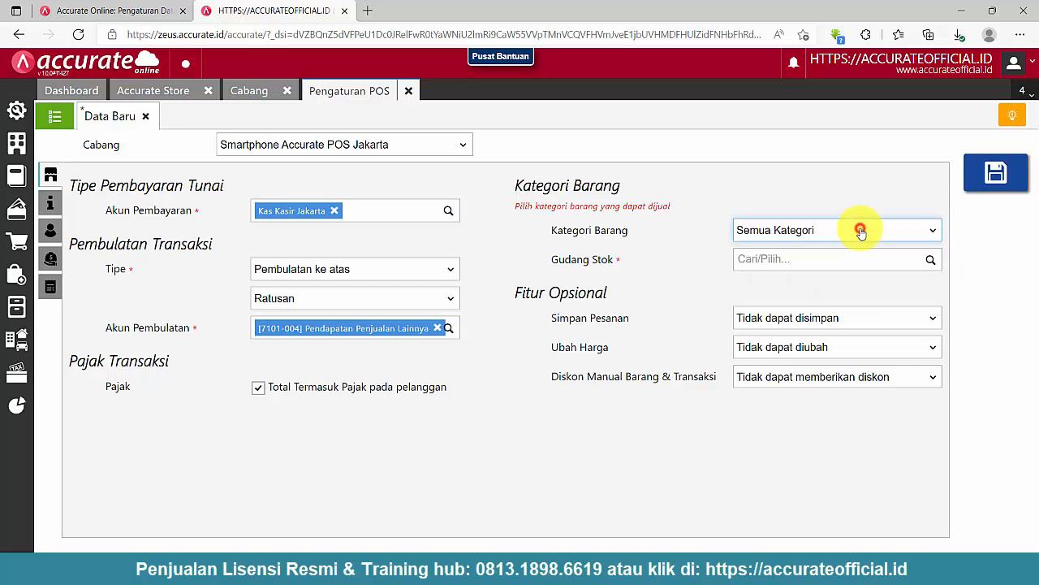
click(931, 260)
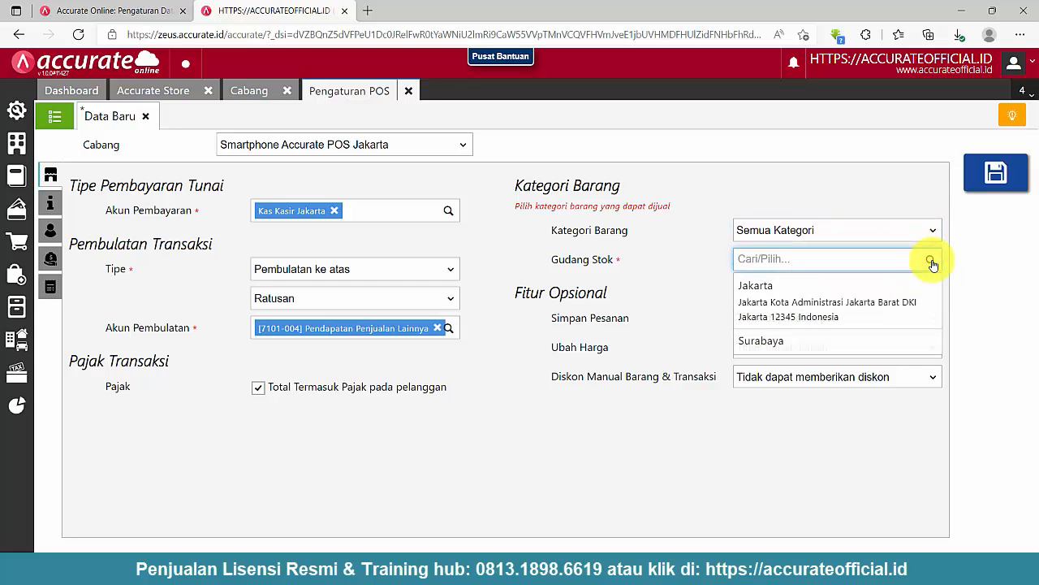
click(836, 309)
Step: Set Simpan Pesanan to Dapat disimpan, Ubah Harga to Dapat diubah, and Diskon Manual Barang & Transaksi to Berikan diskon dengan Hak Akses
click(891, 318)
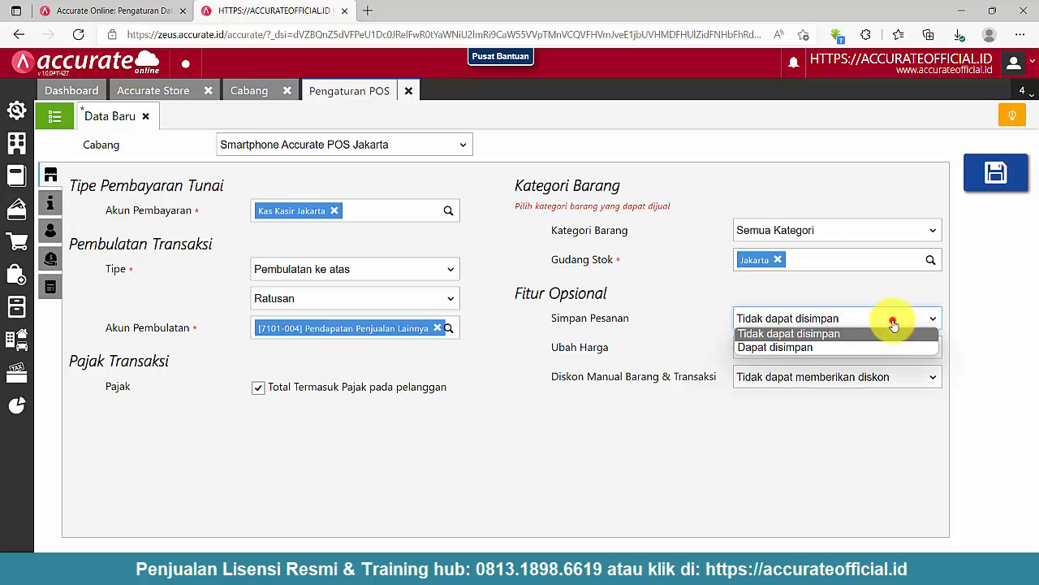
click(819, 348)
click(812, 347)
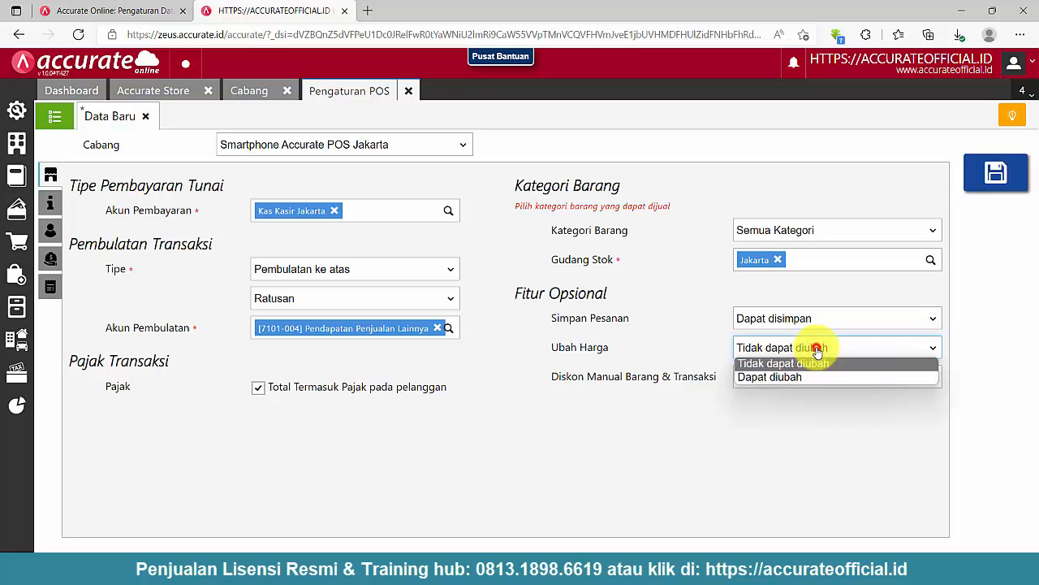
click(788, 376)
click(829, 376)
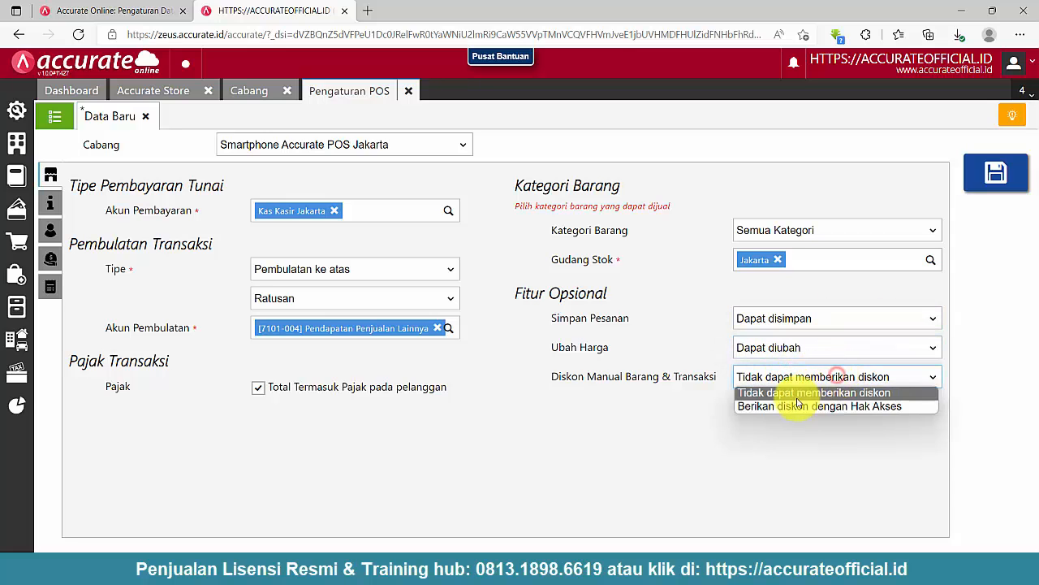
click(795, 408)
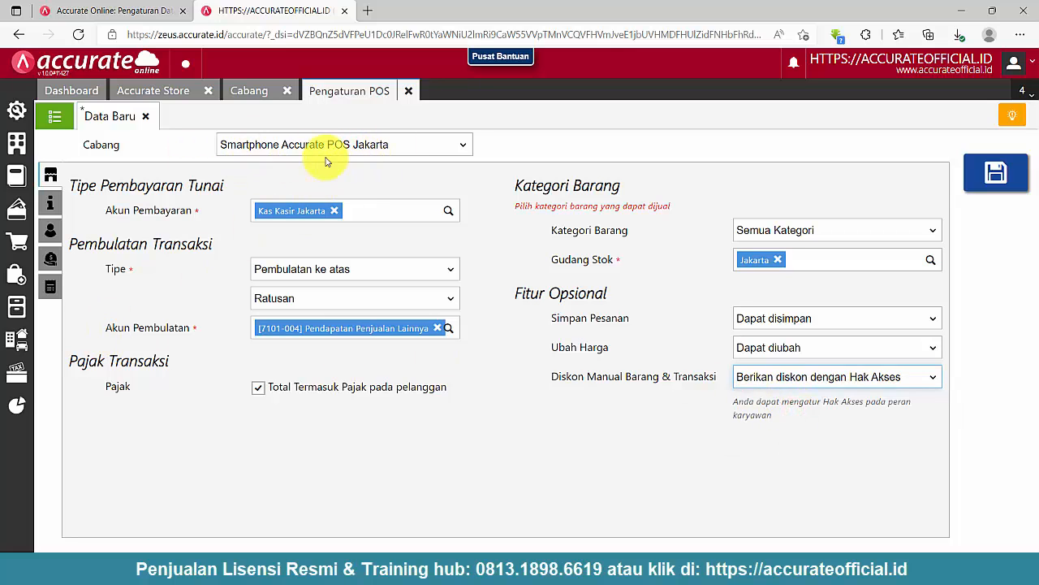
Step: Keep the Service Charge type at Tanpa Biaya and add Jakarta as the Gudang for Pengecekan Stock
click(52, 204)
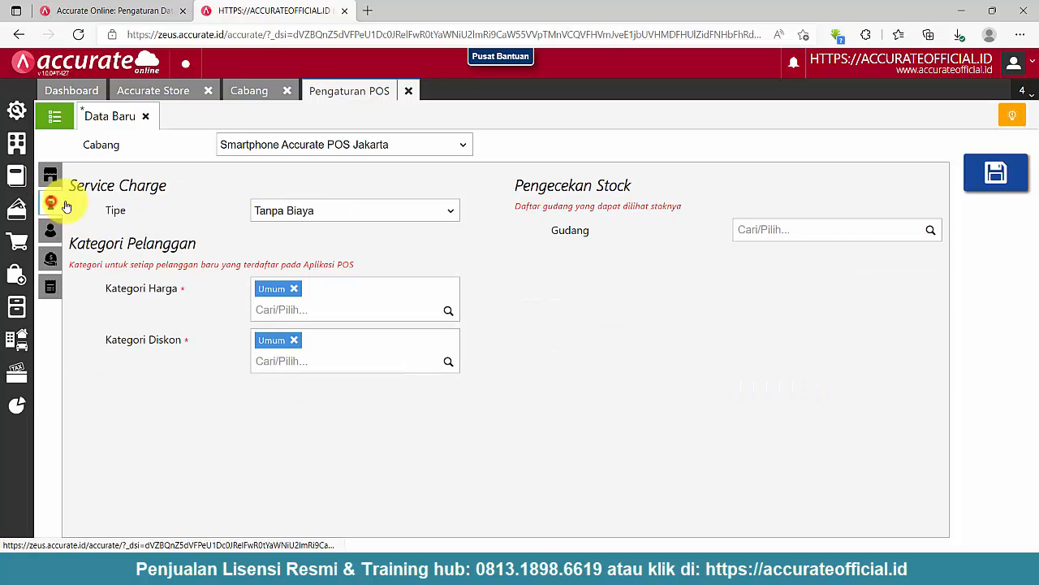
click(347, 208)
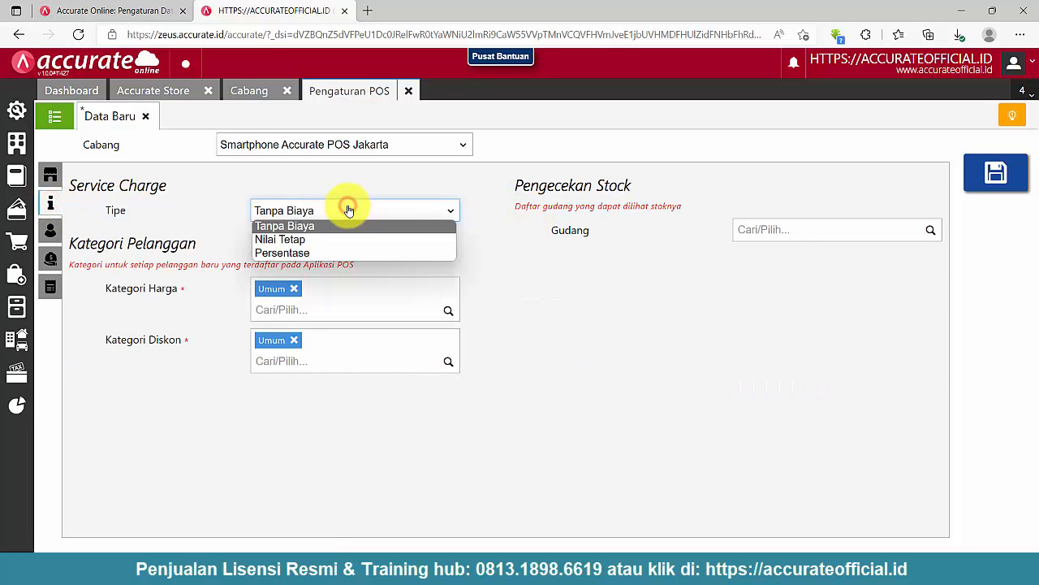
click(348, 210)
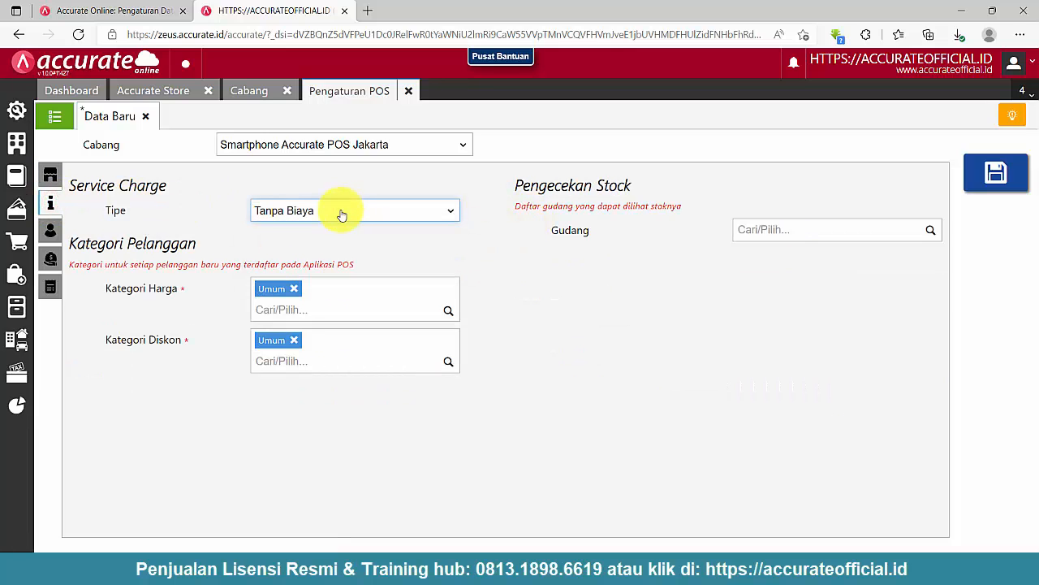
drag(149, 211, 78, 185)
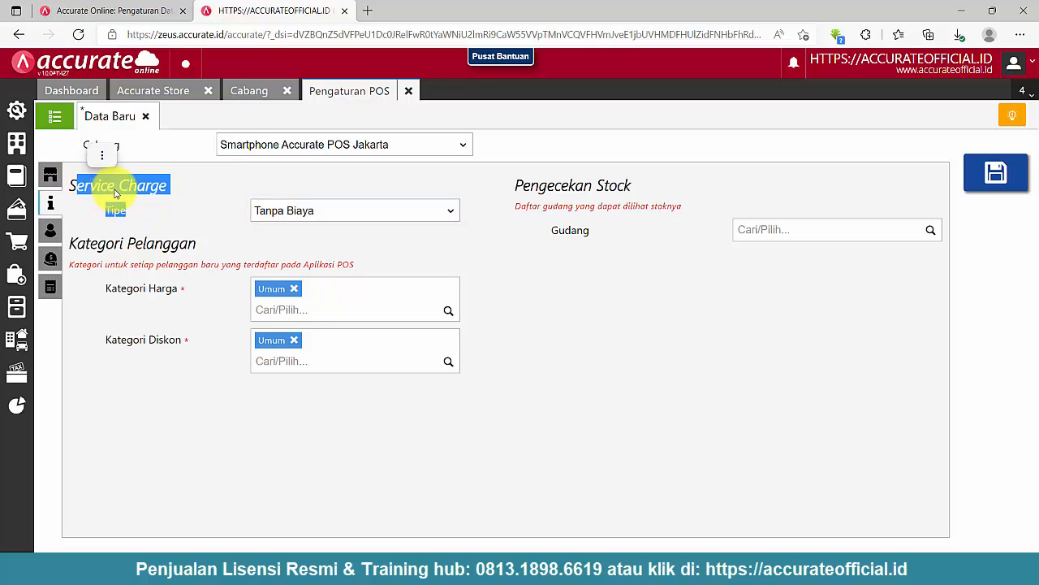
click(365, 234)
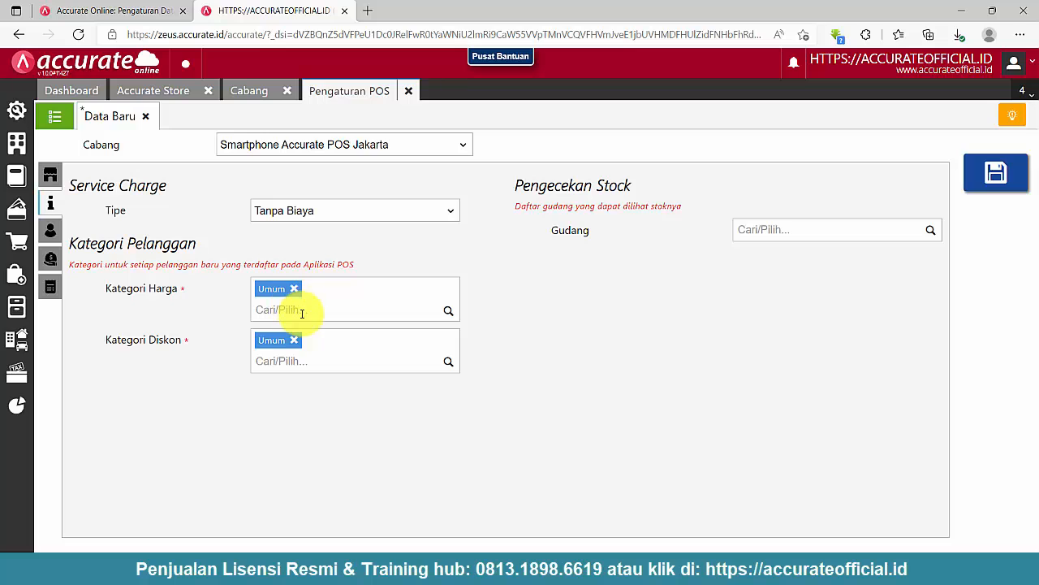
click(932, 234)
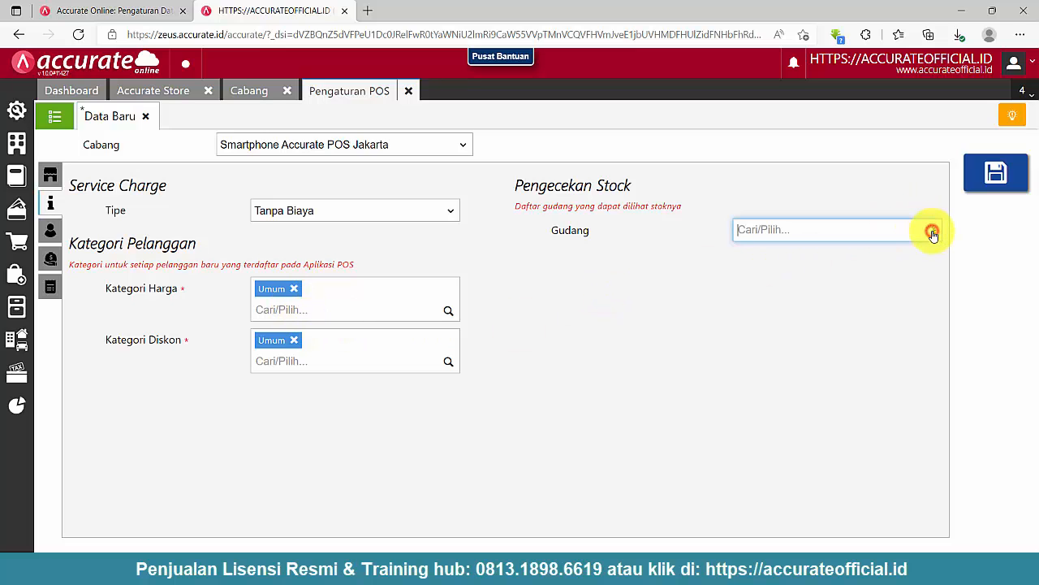
click(861, 271)
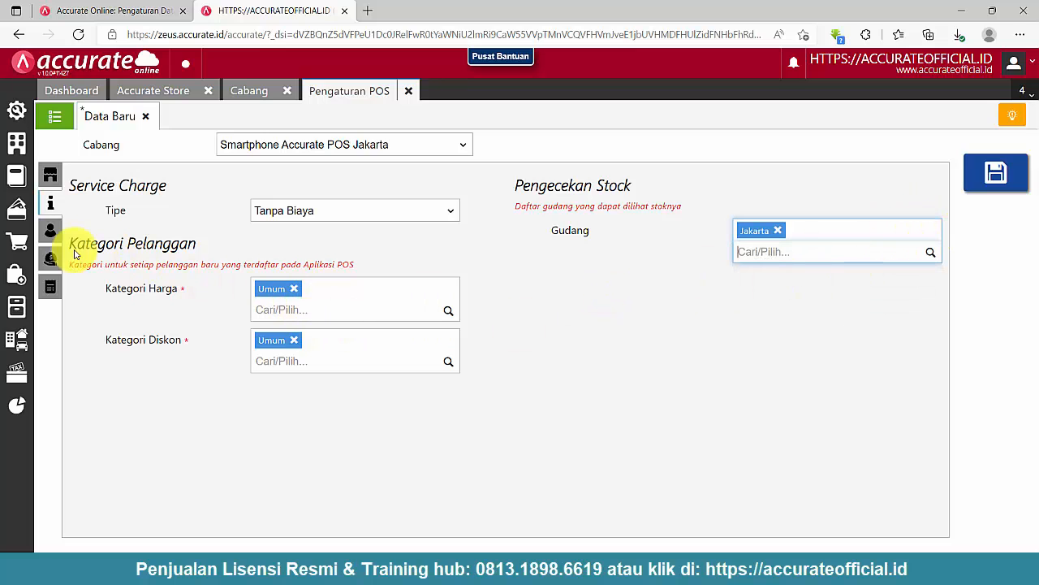
Step: Open the Karyawan list from Perusahaan and widen the Posisi Jabatan column to check the cashiers' positions and branches
click(50, 234)
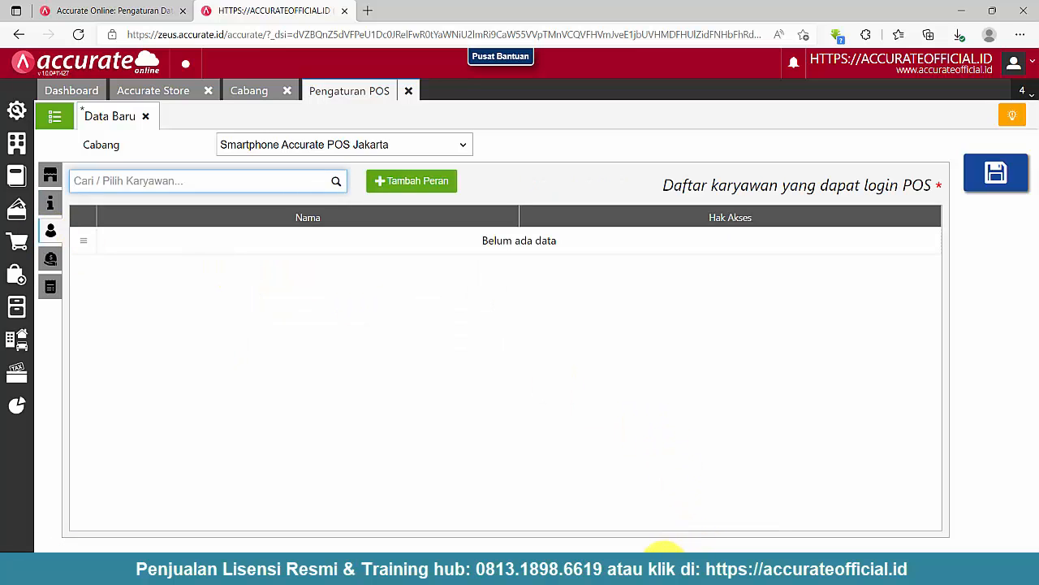
click(16, 177)
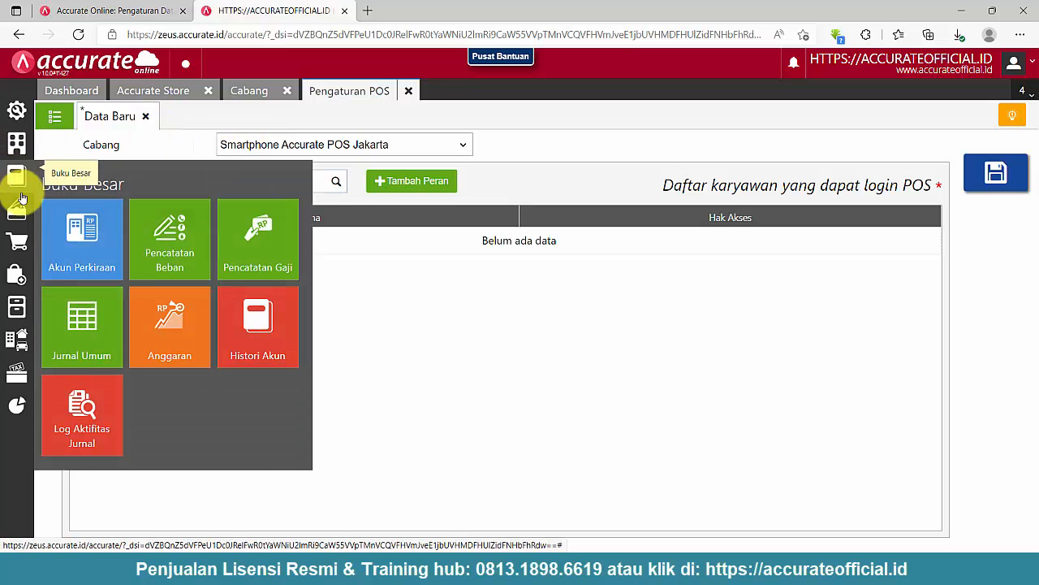
click(17, 147)
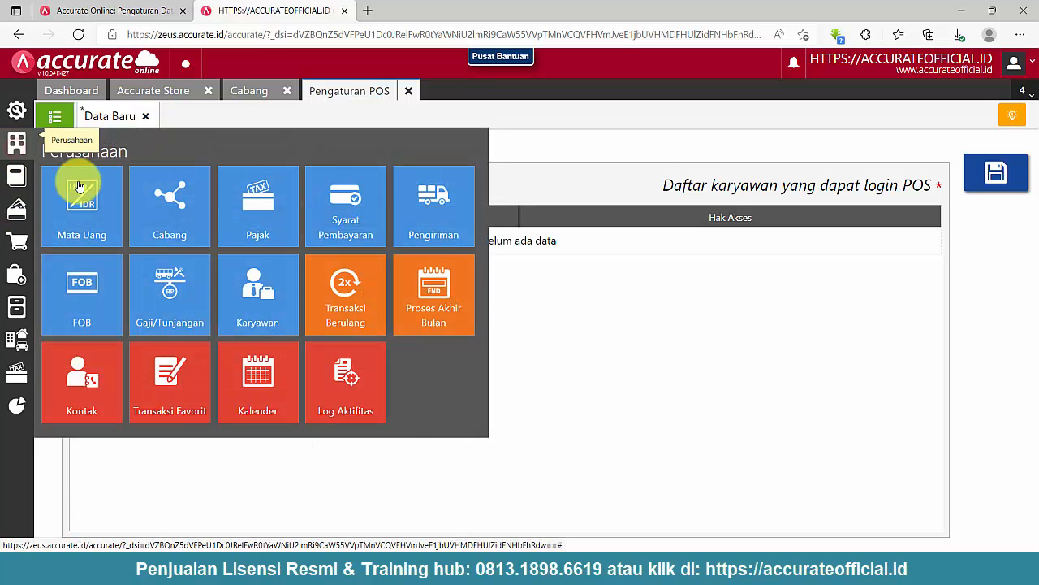
click(261, 292)
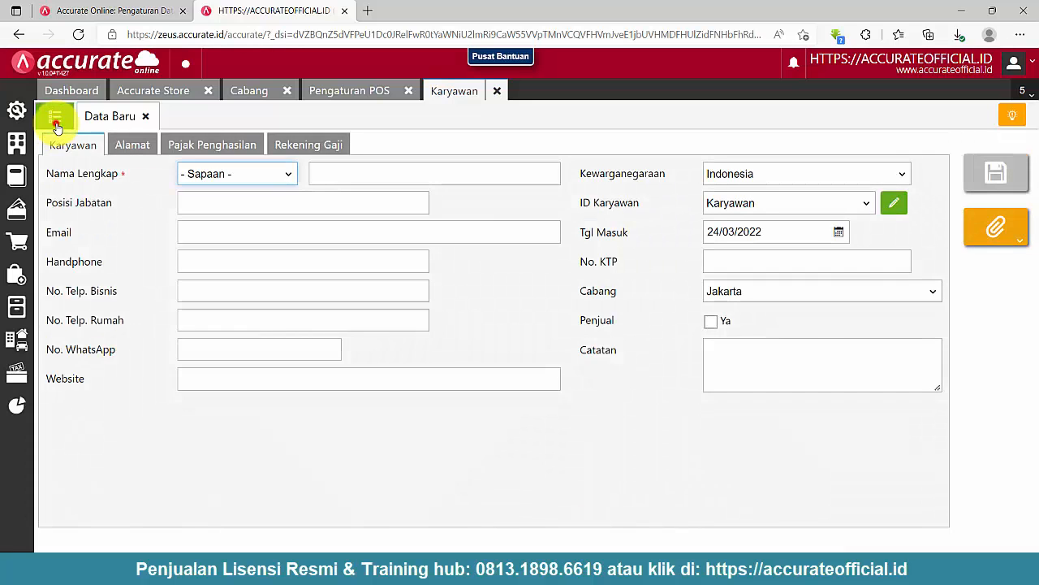
click(52, 118)
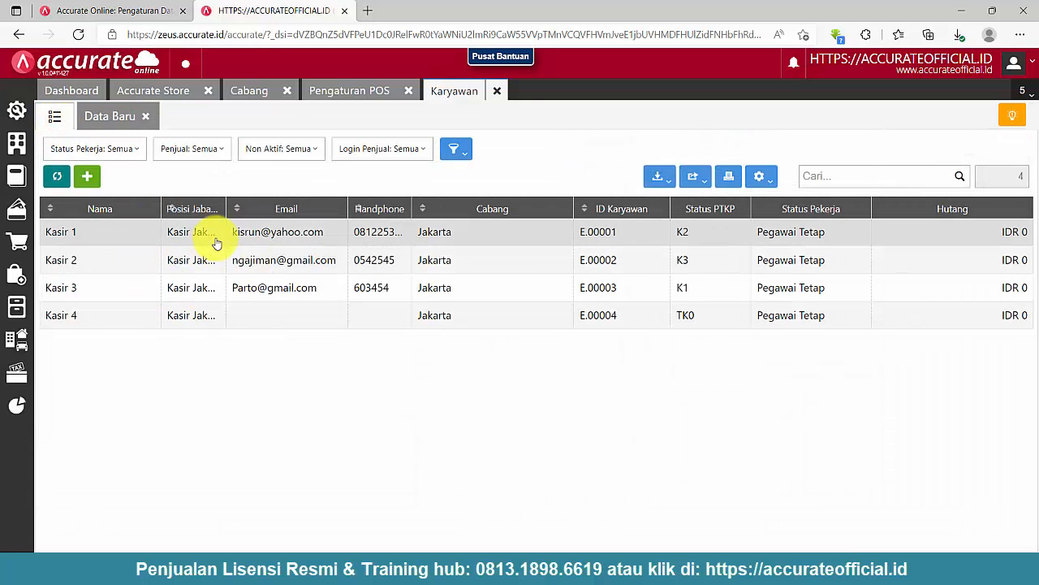
drag(226, 209, 286, 212)
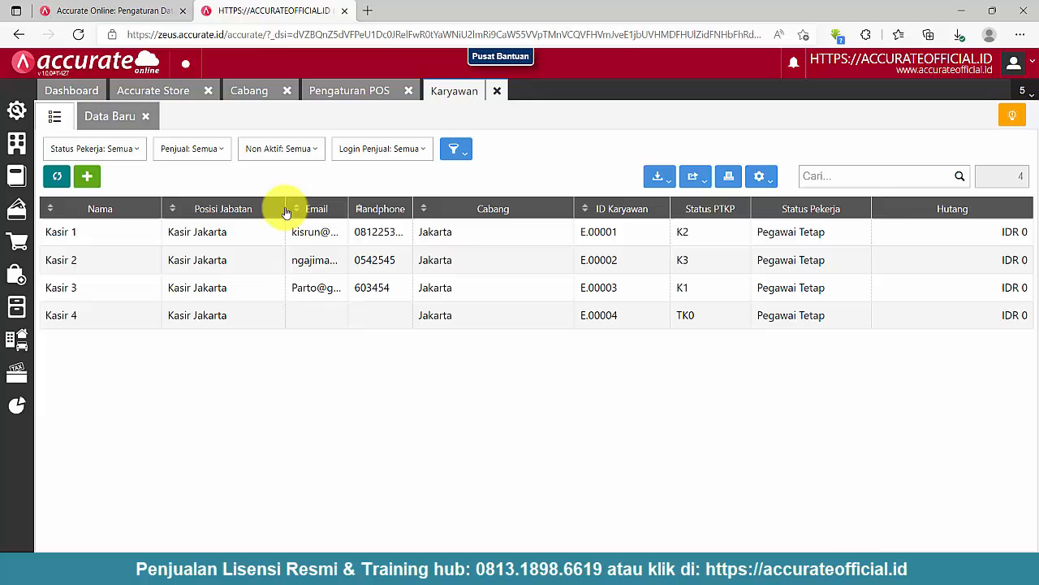
Step: Search Pengaturan POS for employees who can log in to the POS, and review the Cabang choices
click(362, 91)
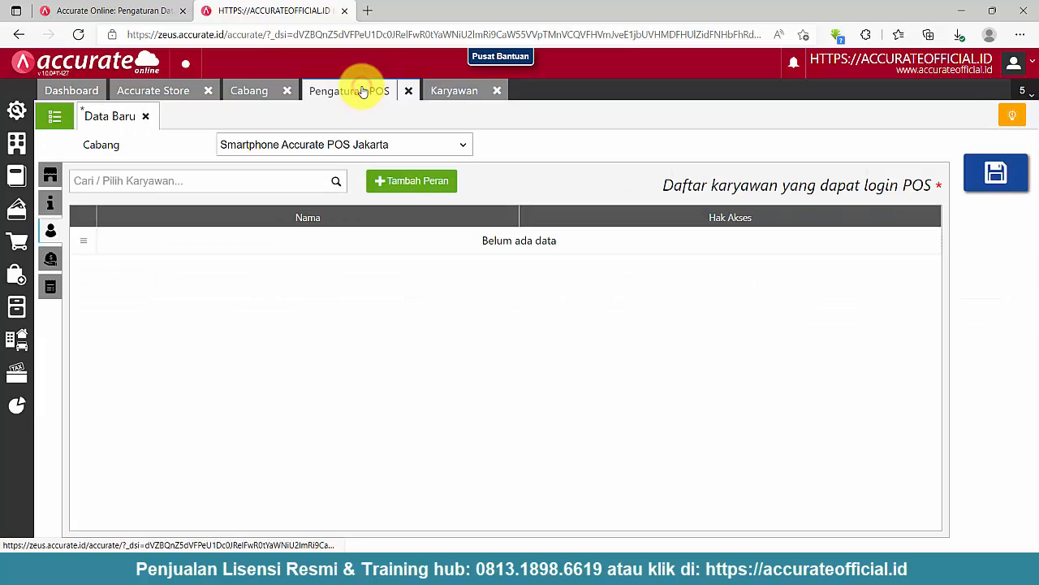
click(337, 184)
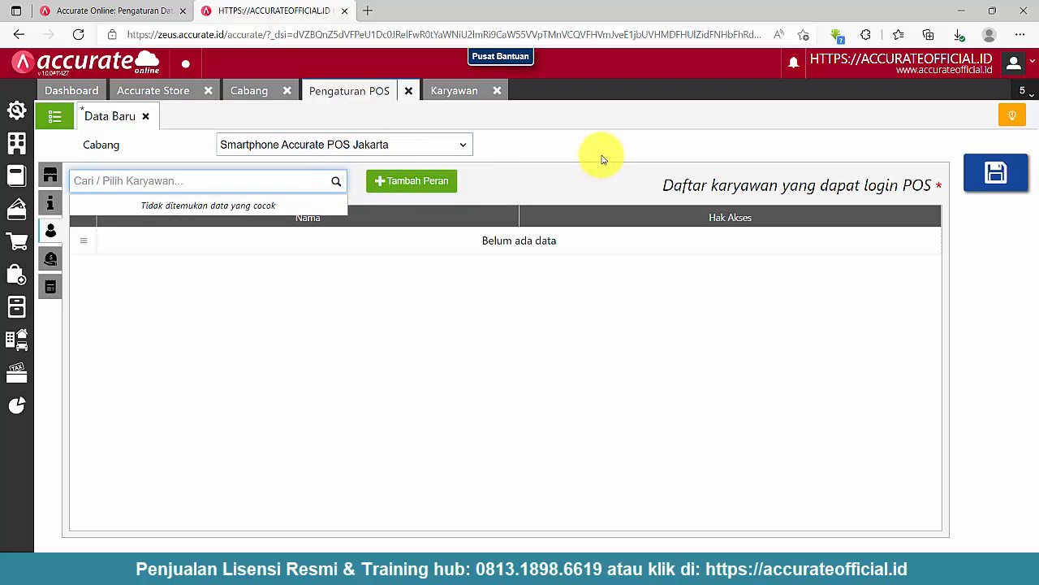
click(601, 154)
click(337, 184)
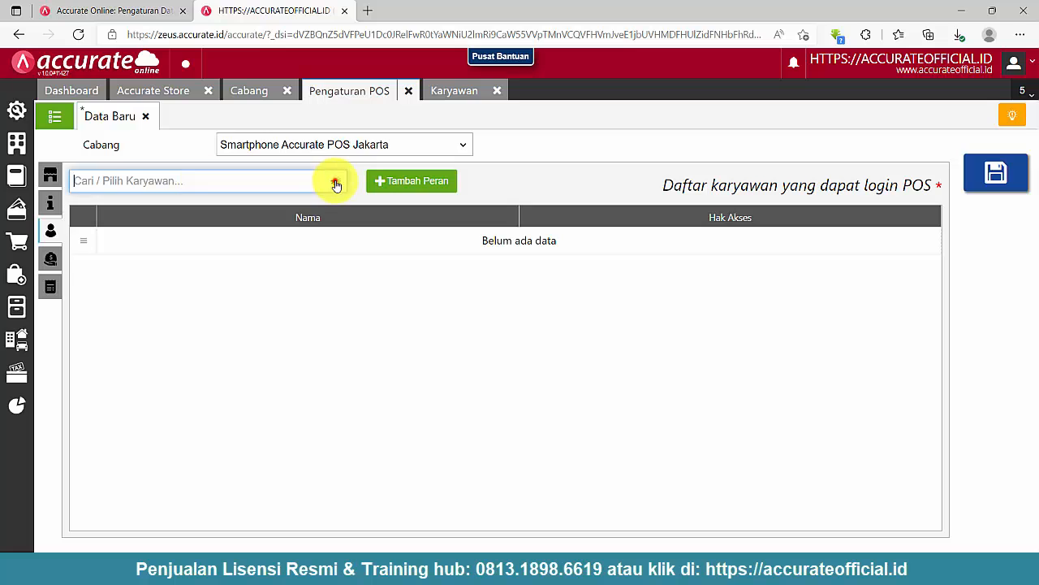
click(579, 165)
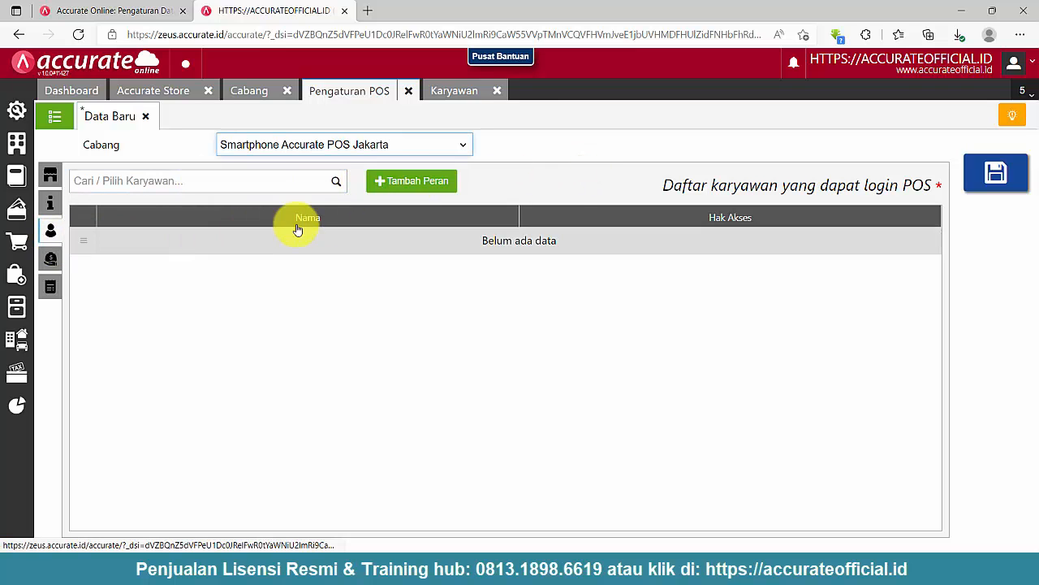
click(333, 183)
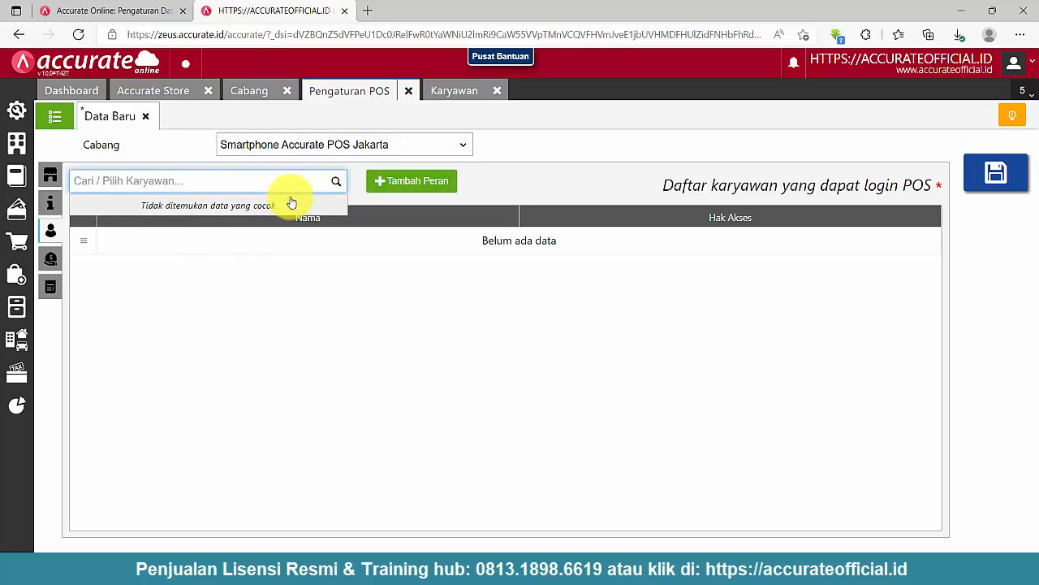
click(317, 146)
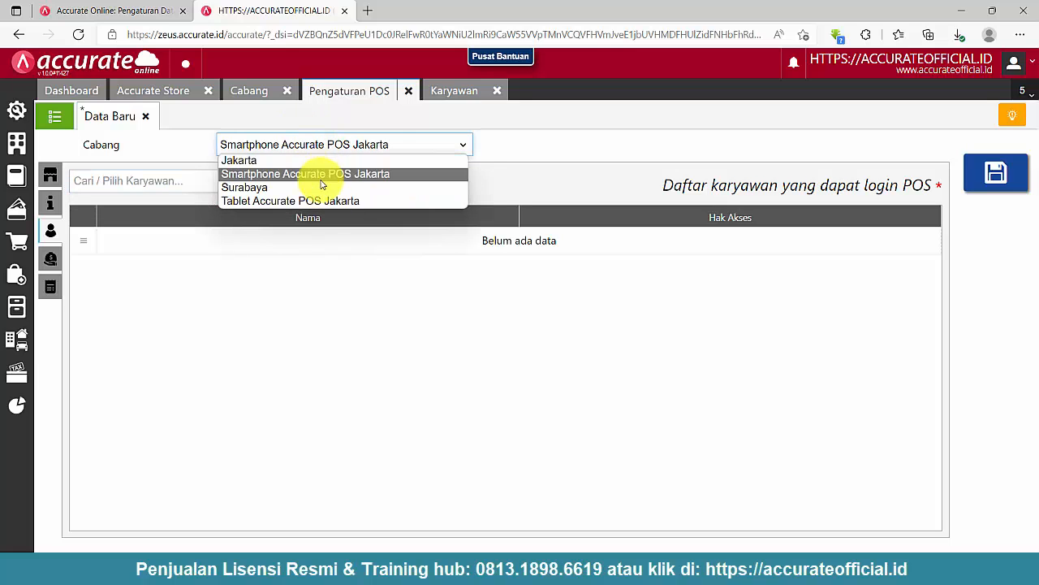
click(320, 144)
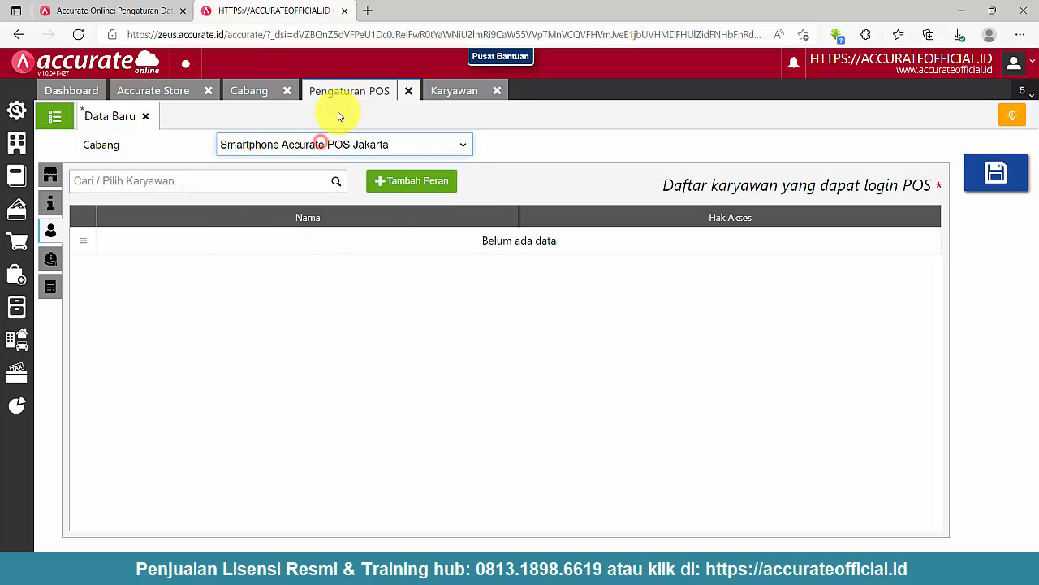
Step: Change the Cabang of employee Kasir 1 to Tablet Accurate POS Jakarta and save the record
click(450, 91)
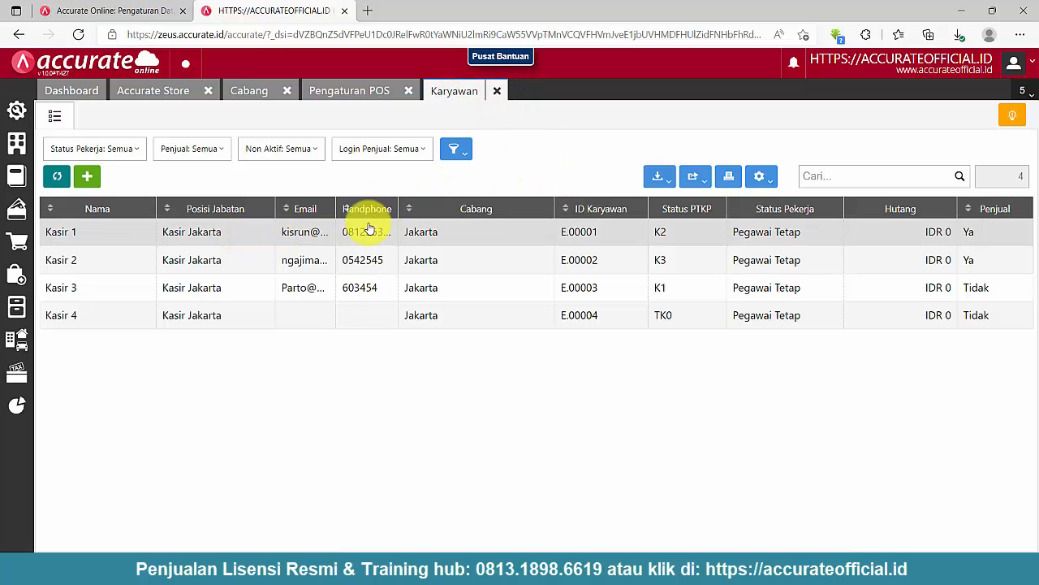
double_click(201, 235)
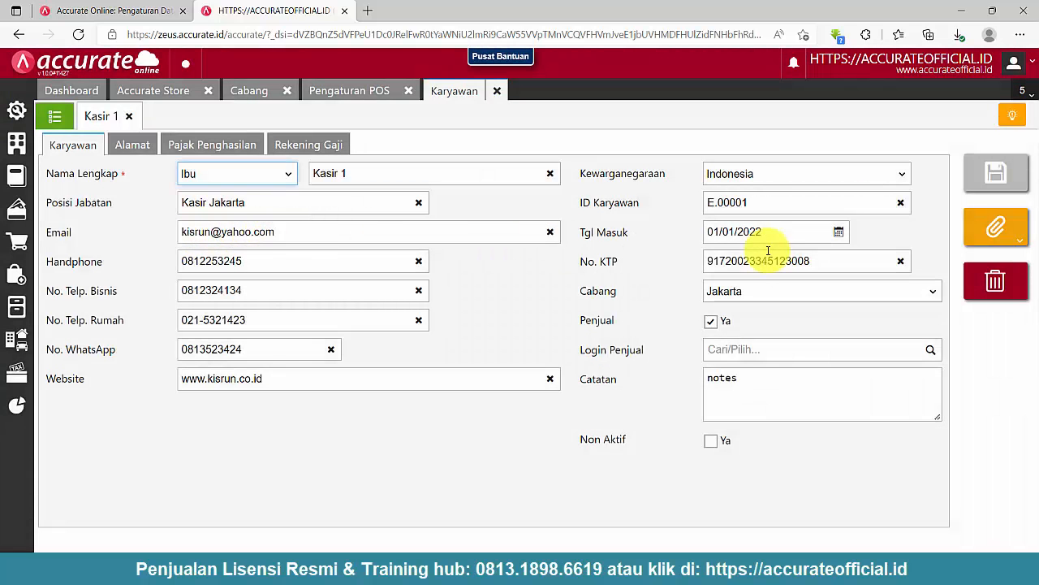
click(745, 295)
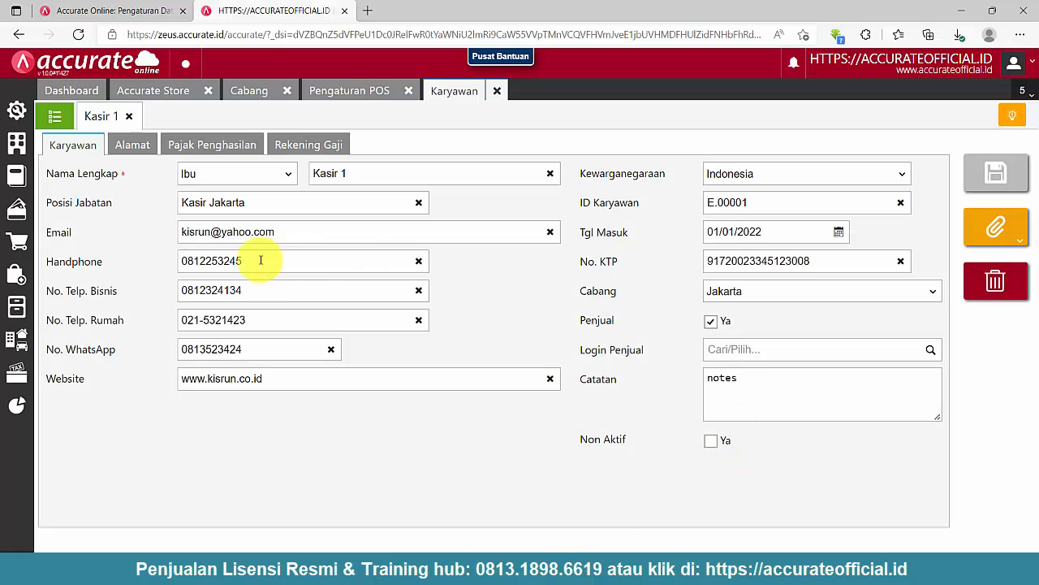
drag(352, 180, 309, 176)
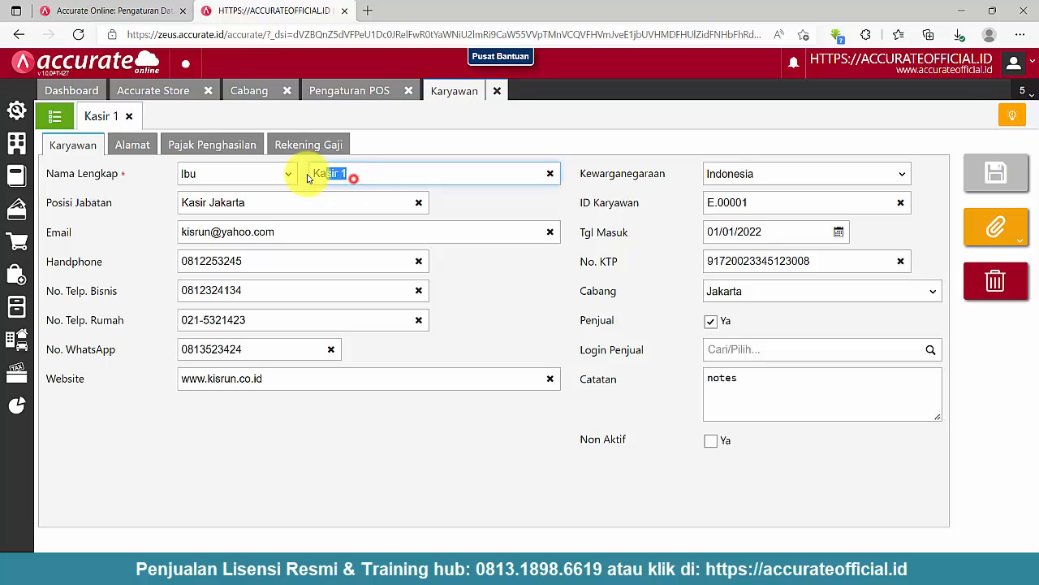
click(821, 293)
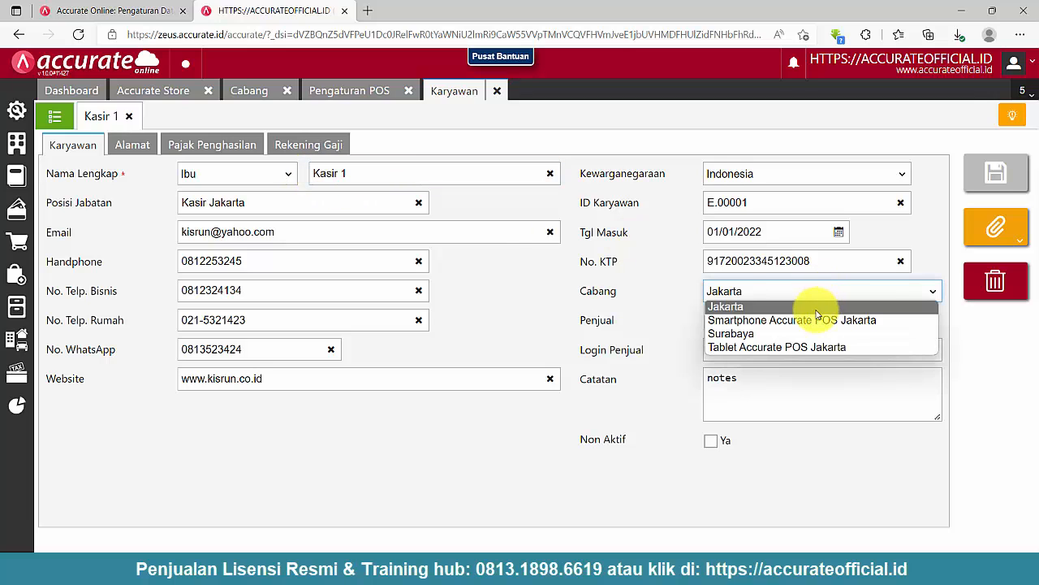
click(796, 348)
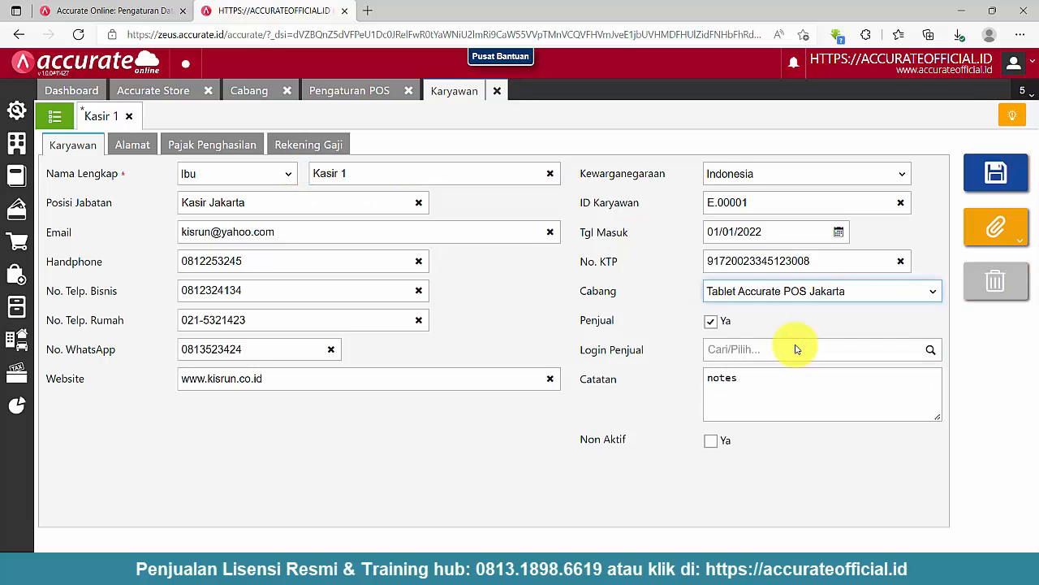
click(996, 173)
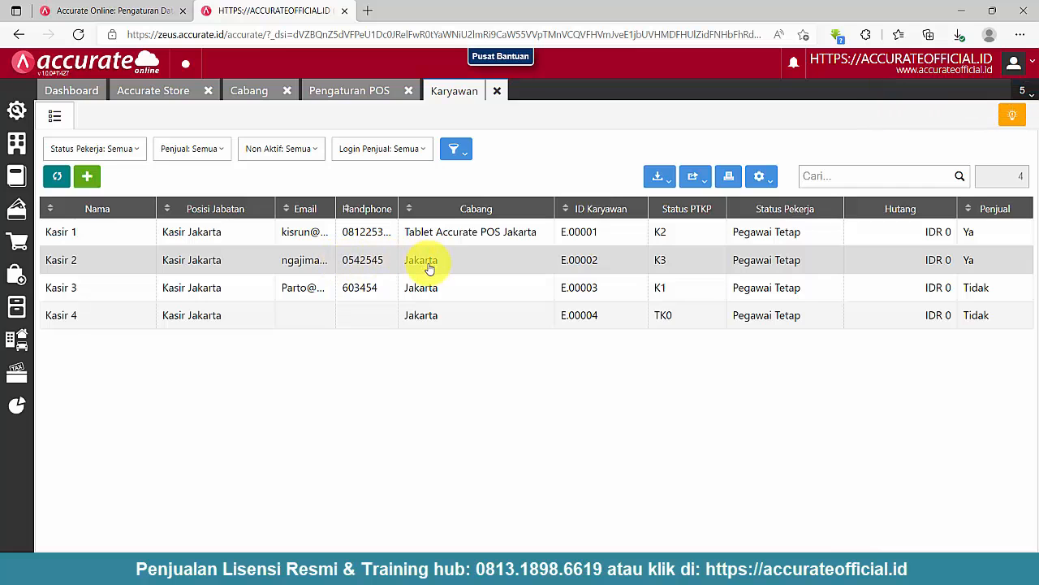
Step: Change the Cabang of employee Kasir 2 to Tablet Accurate POS Jakarta and save the record
double_click(228, 268)
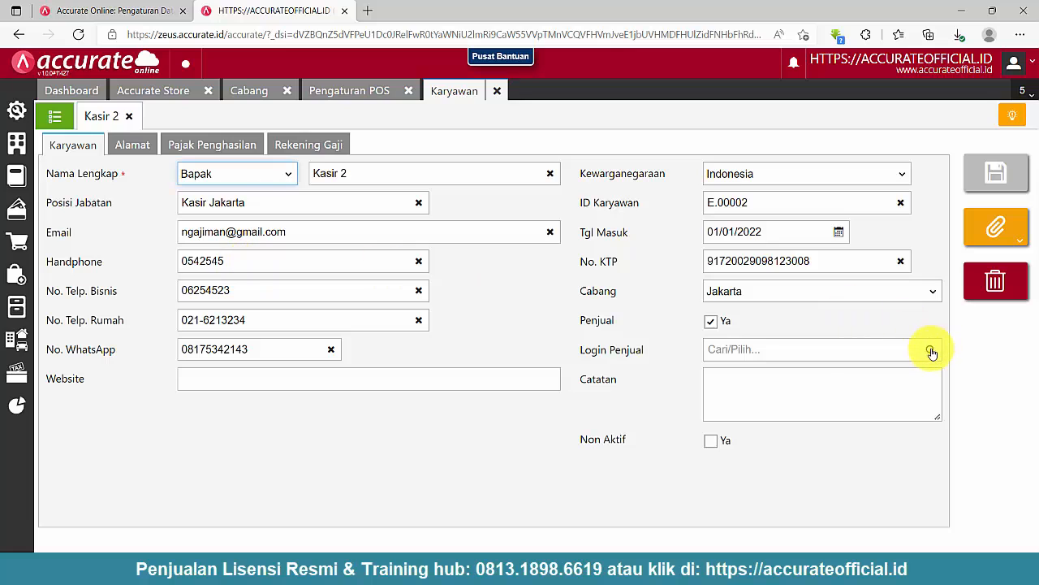
click(932, 351)
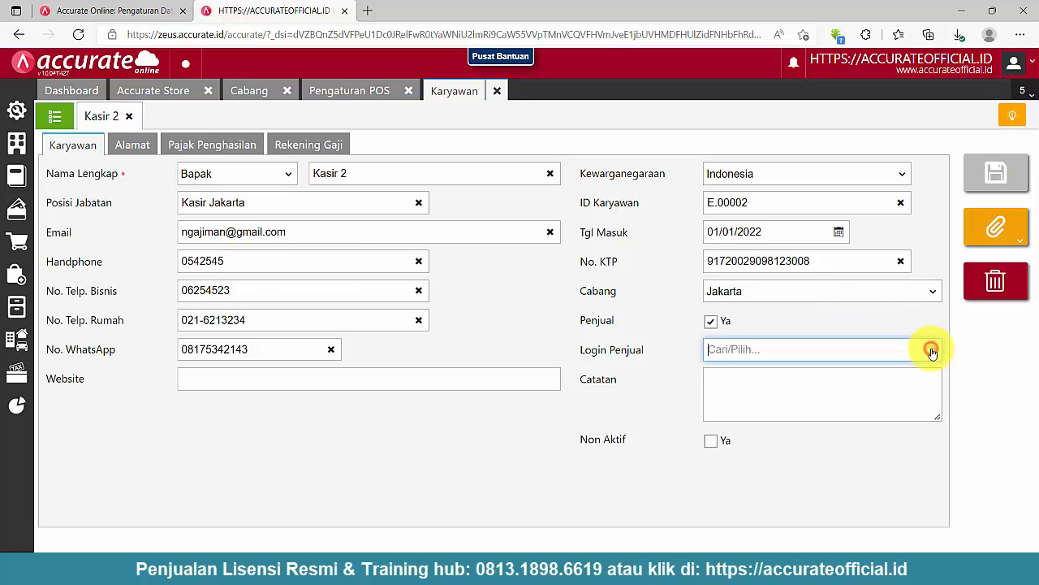
click(836, 326)
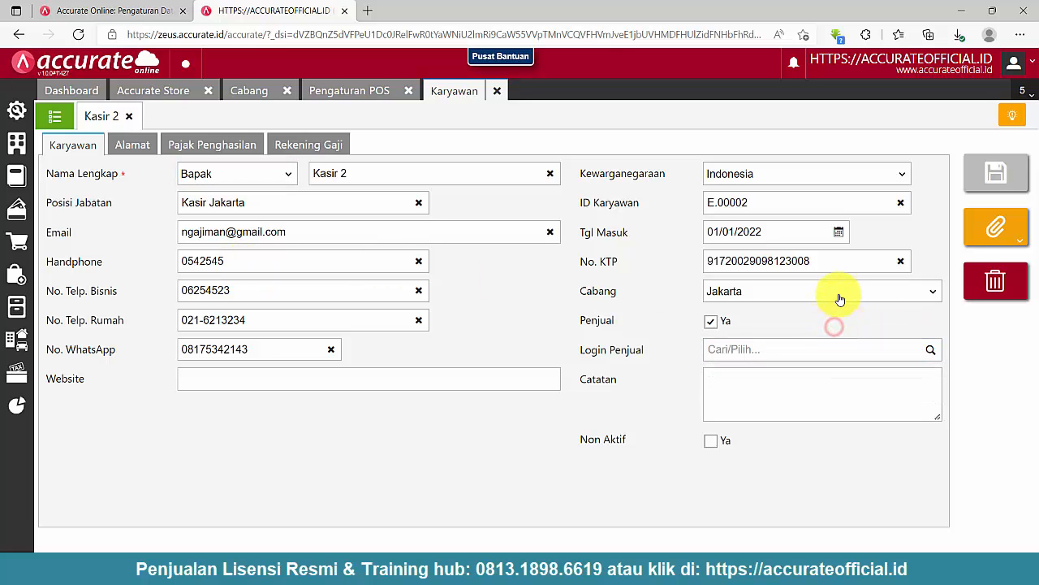
click(840, 290)
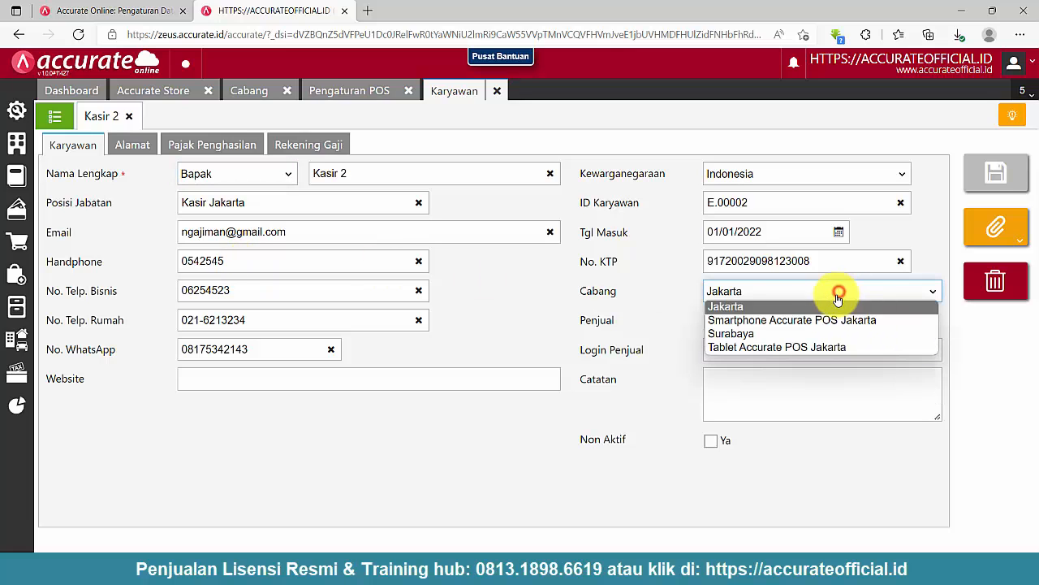
click(792, 348)
click(995, 172)
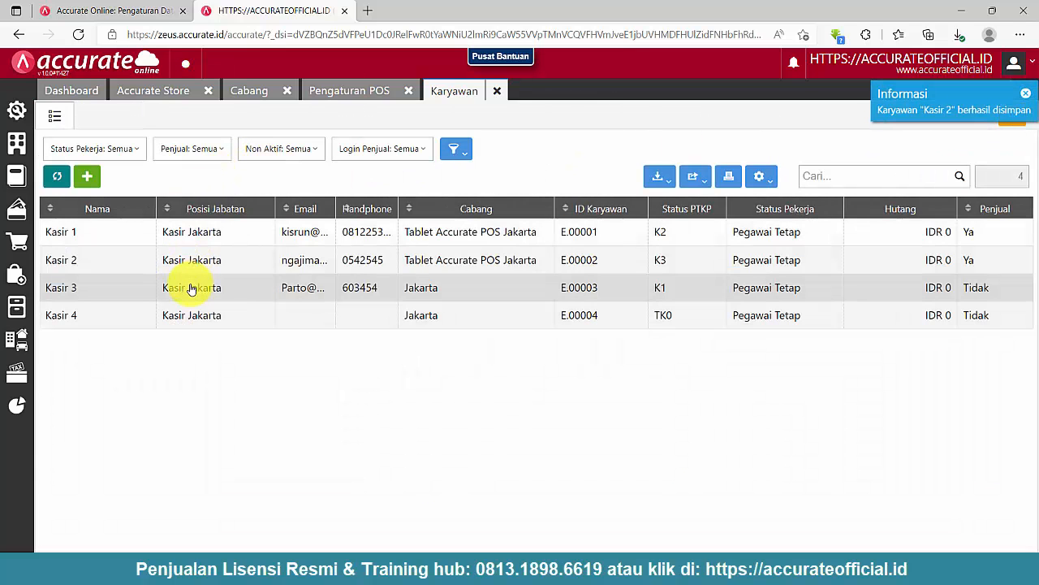
Step: Change the Cabang of employee Kasir 3 to Smartphone Accurate POS Jakarta and save the record
click(190, 288)
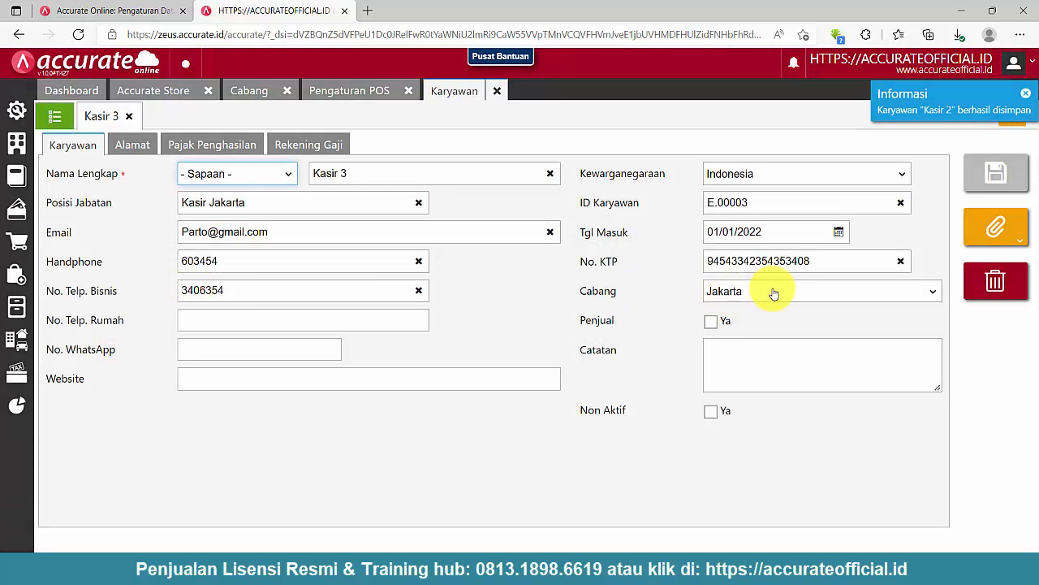
click(771, 291)
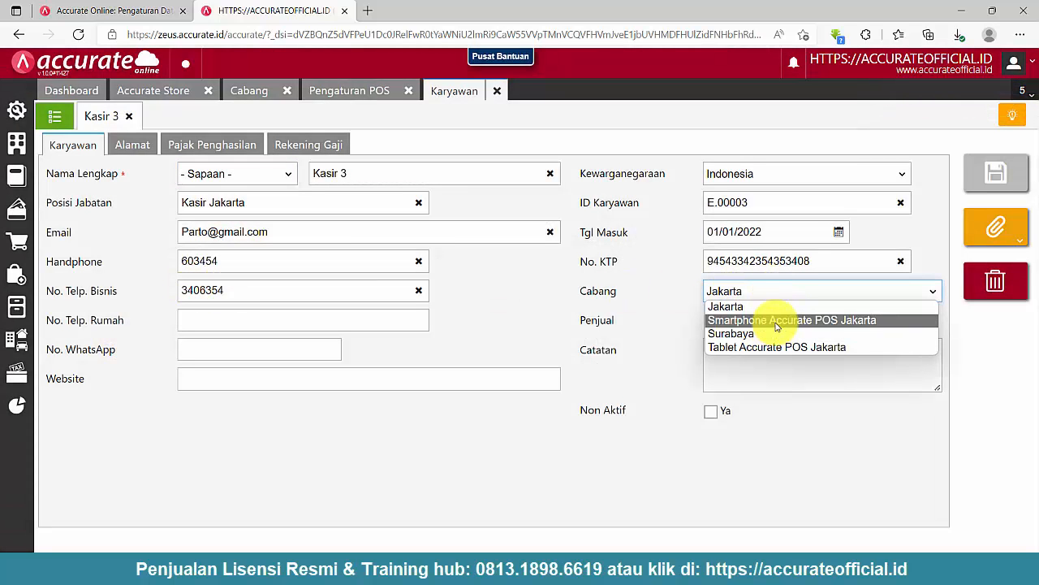
click(777, 322)
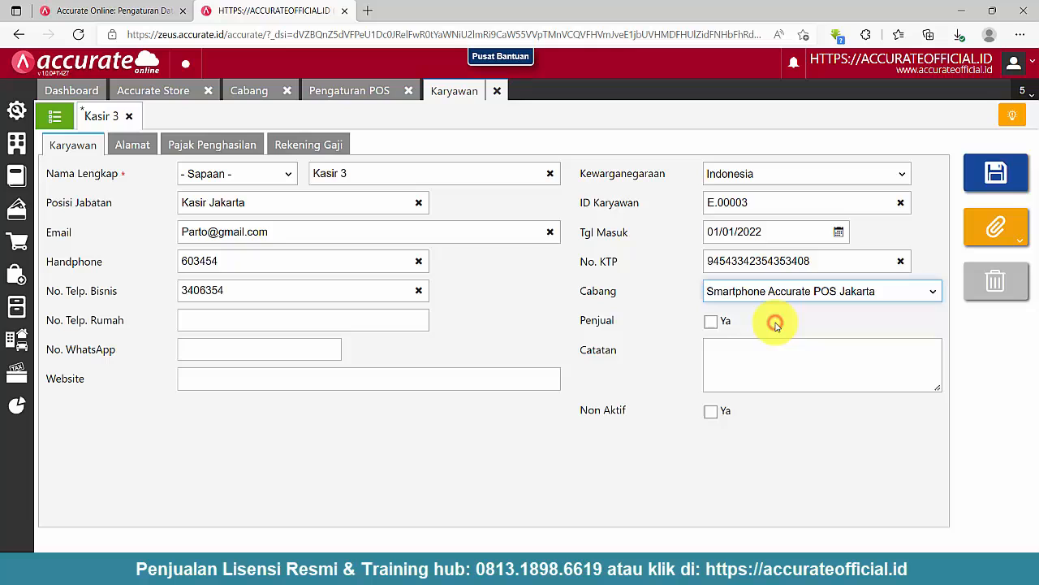
click(1003, 184)
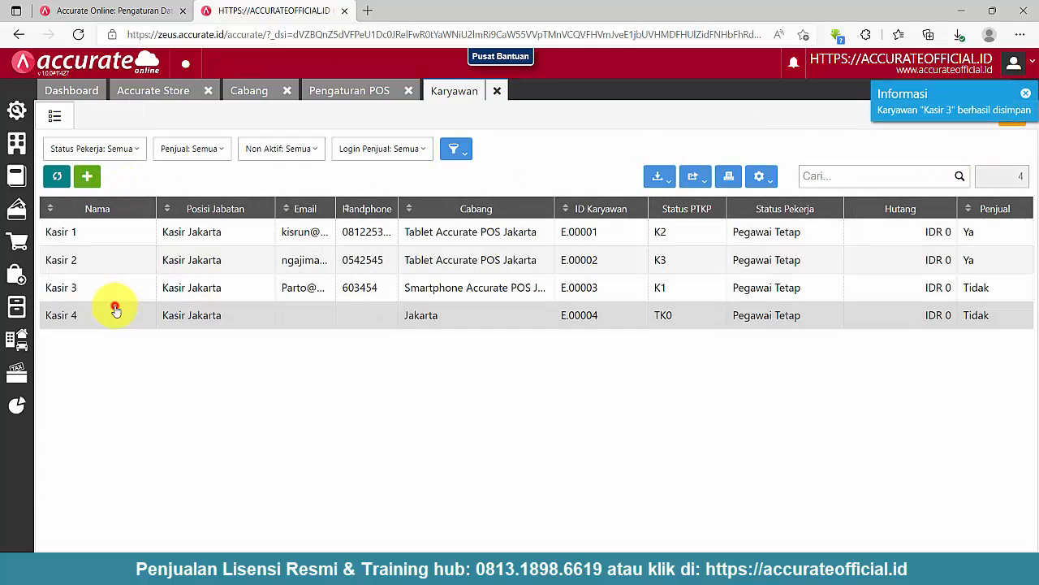
Step: Assign employee Kasir 4 to the Smartphone Accurate POS Jakarta branch and save the record
click(115, 309)
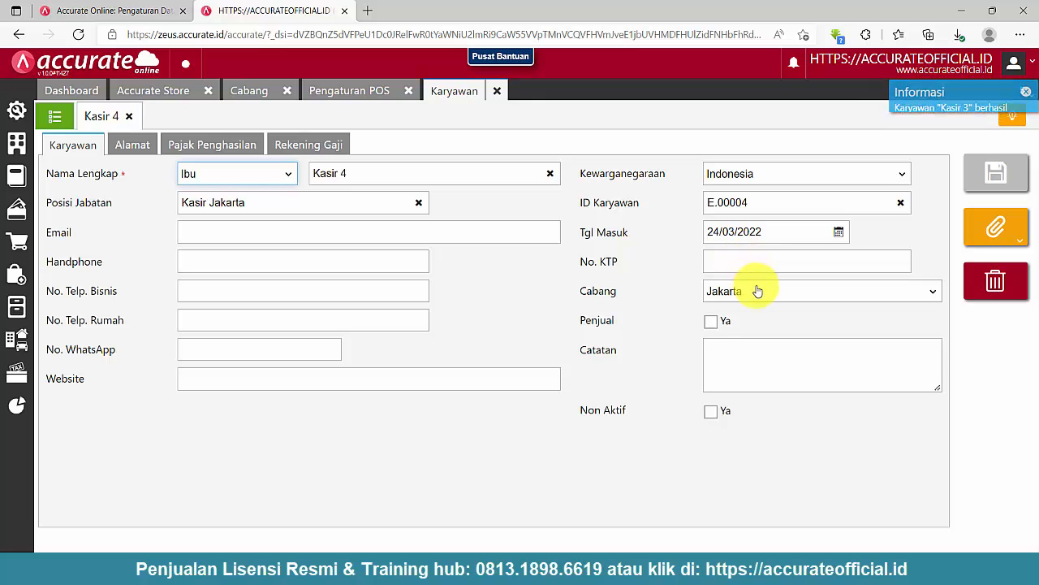
click(757, 291)
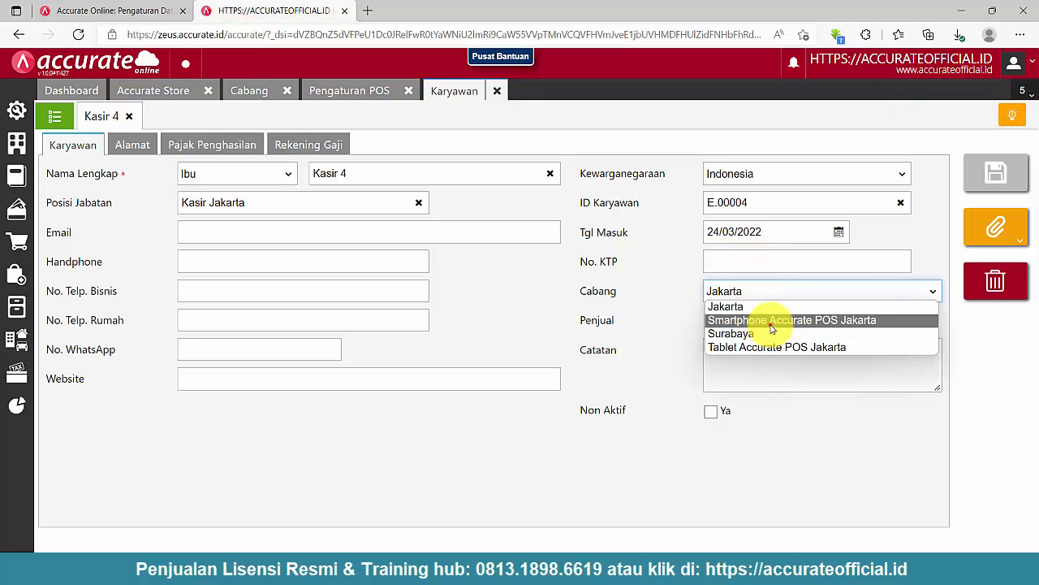
click(768, 321)
click(992, 188)
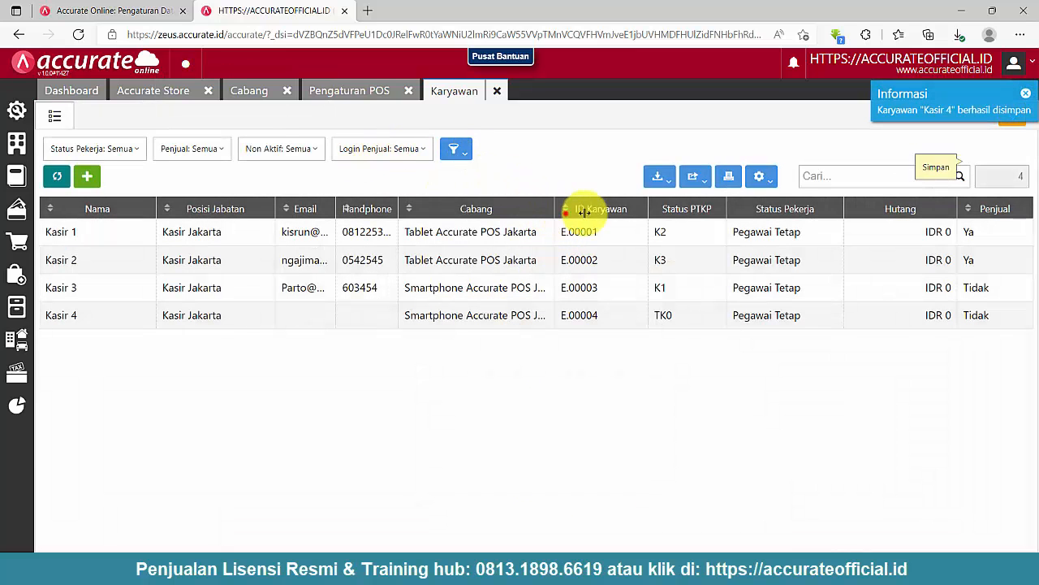
Step: Widen the Cabang column in the Karyawan list and move it directly after Posisi Jabatan
drag(584, 212, 620, 216)
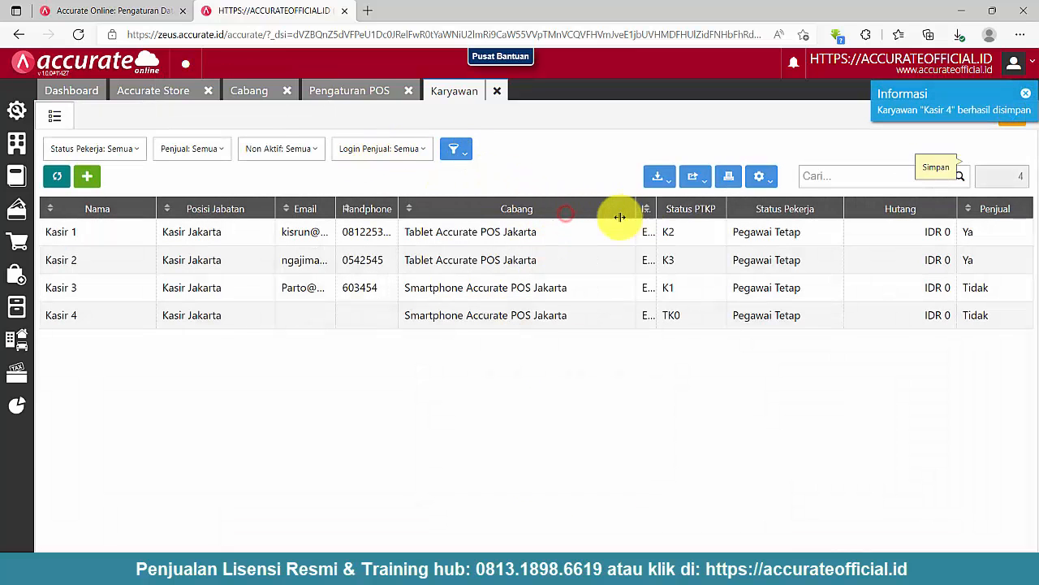
click(758, 178)
scroll(731, 260, down, 3)
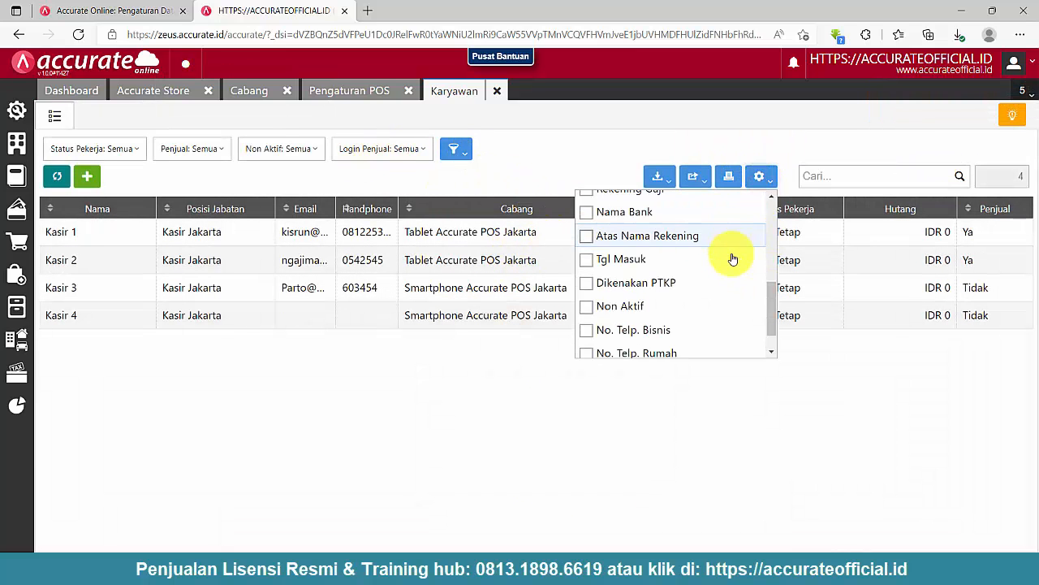
scroll(696, 281, up, 4)
scroll(649, 284, up, 3)
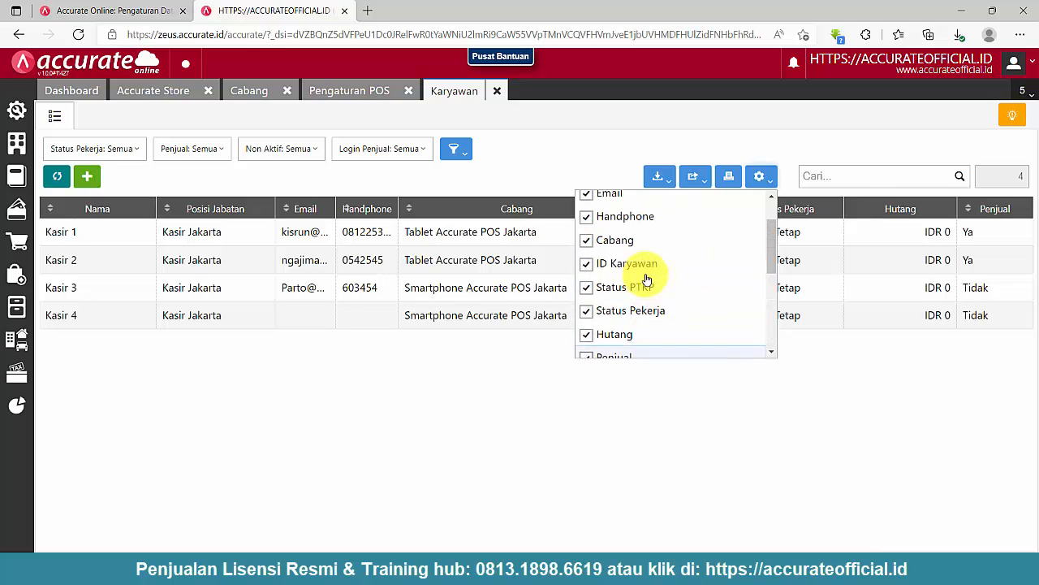
click(617, 298)
click(611, 298)
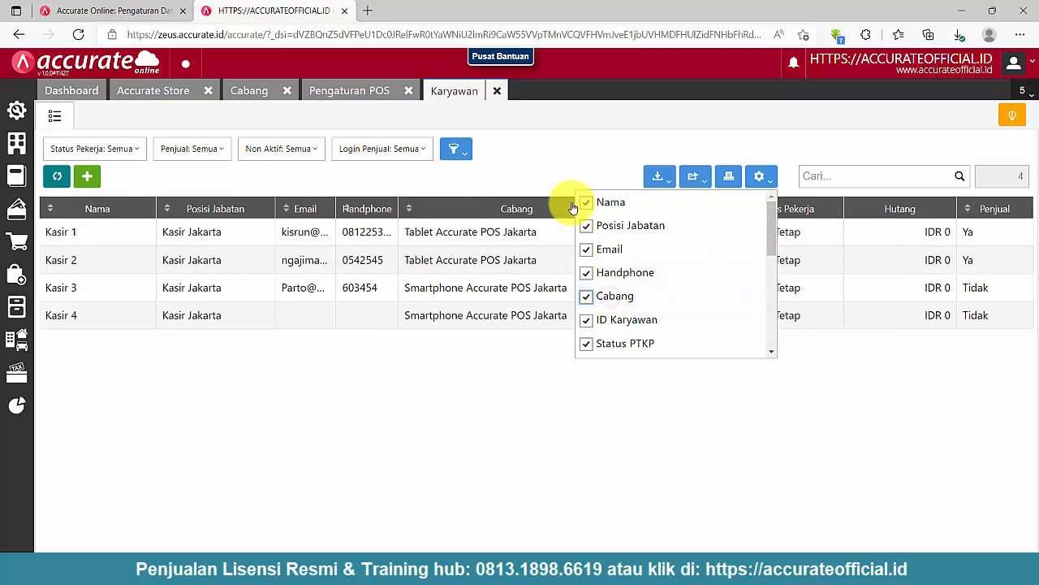
click(561, 174)
drag(406, 215, 572, 209)
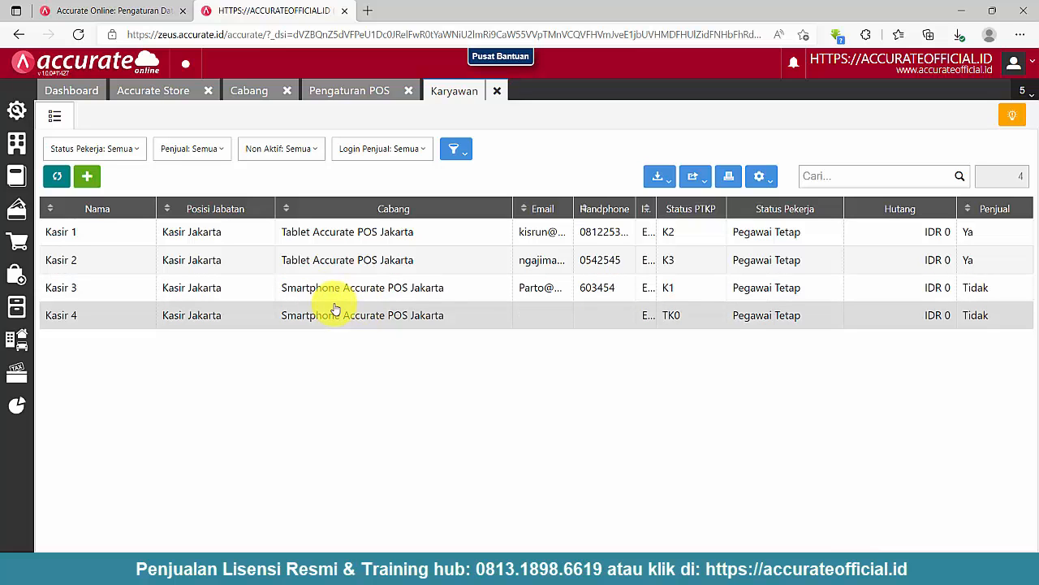
Step: Check which employees Pengaturan POS offers for the branch's login list and compare them with the branches in the Karyawan list
click(348, 91)
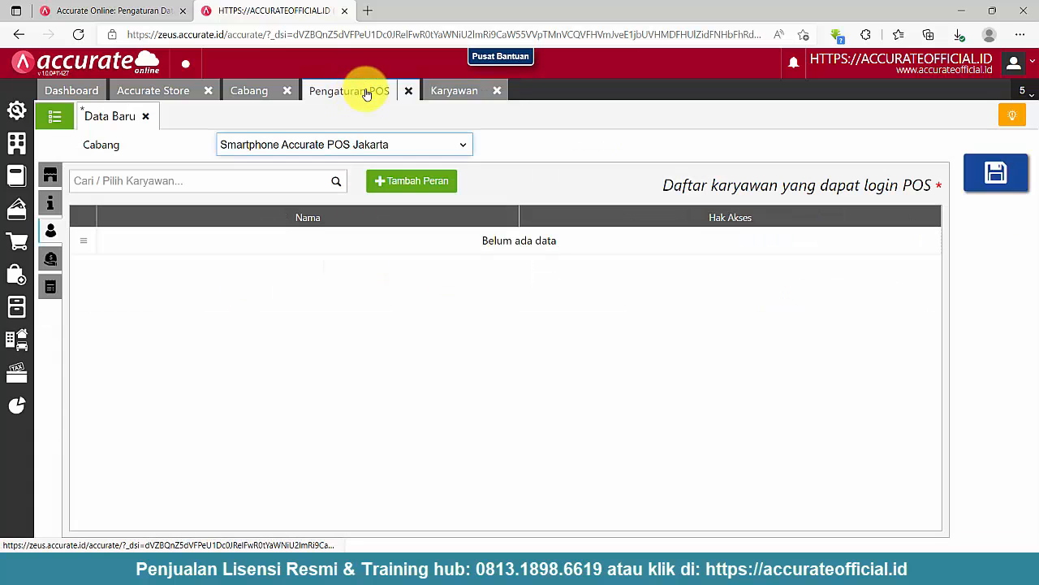
click(340, 186)
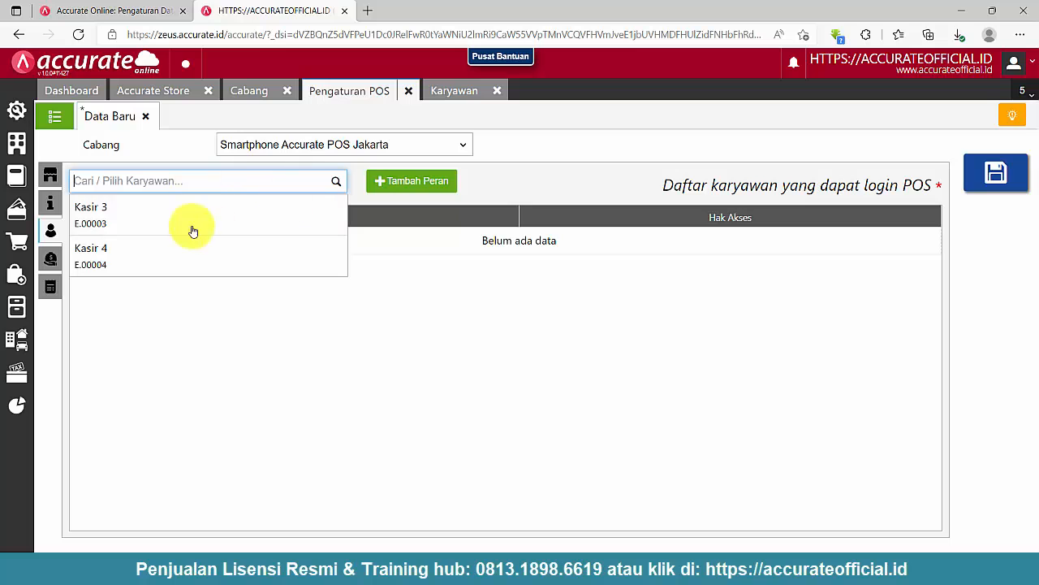
click(456, 90)
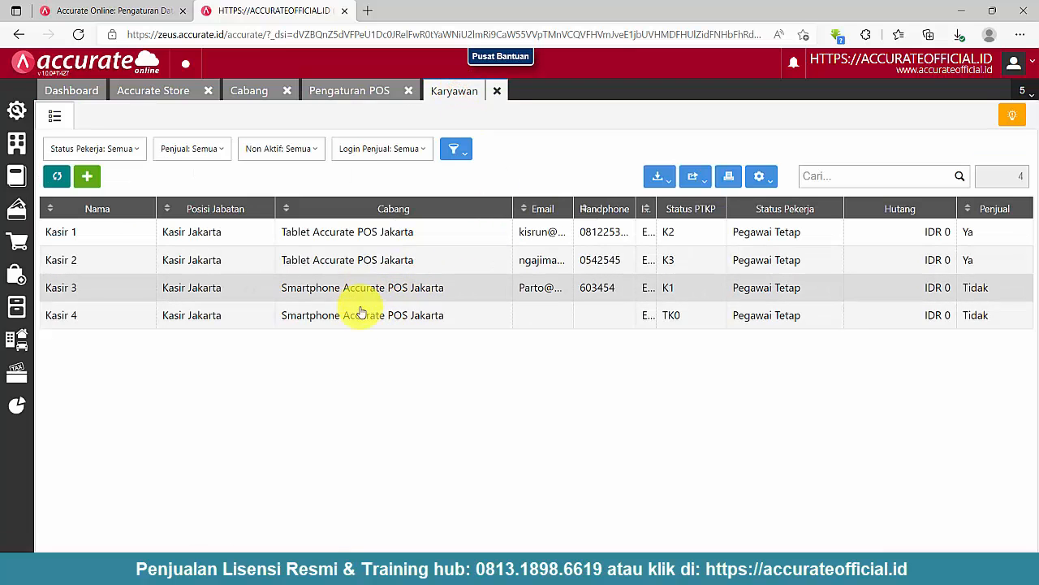
click(348, 88)
click(209, 182)
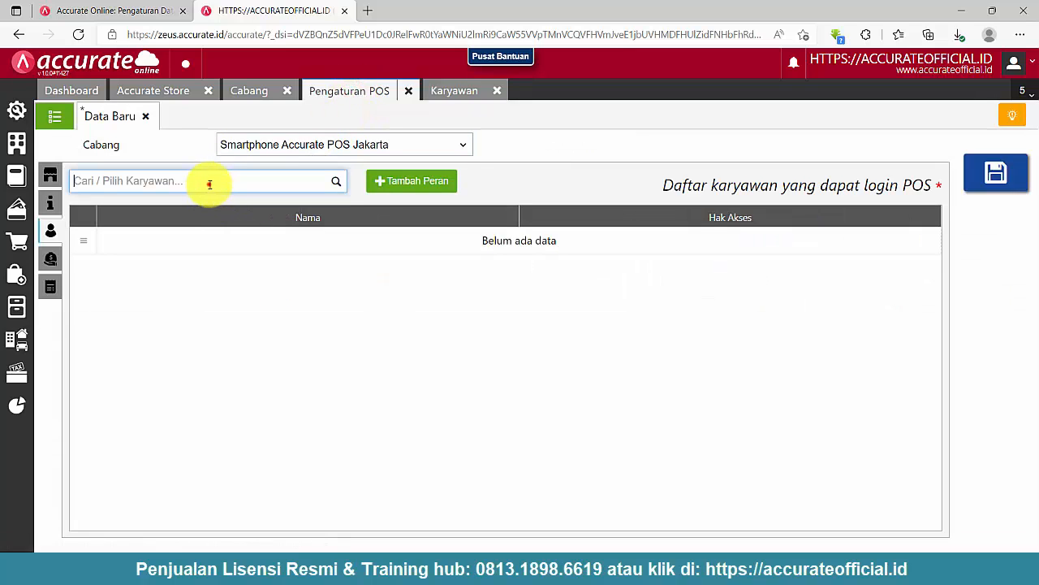
Step: Select Kasir 3 as an employee who can log in to the POS and set the Hak Akses to Kasir
click(342, 186)
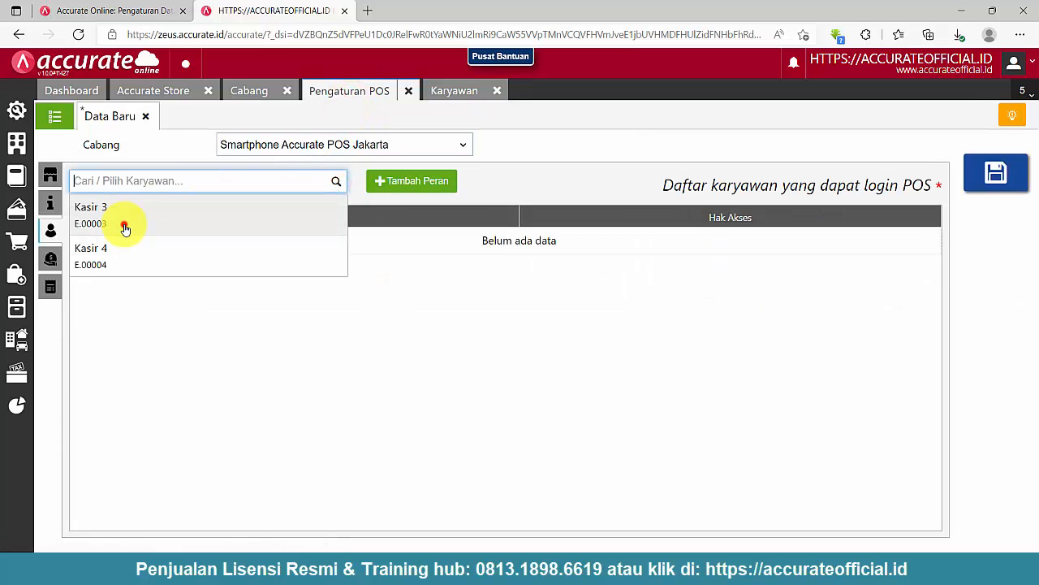
click(124, 227)
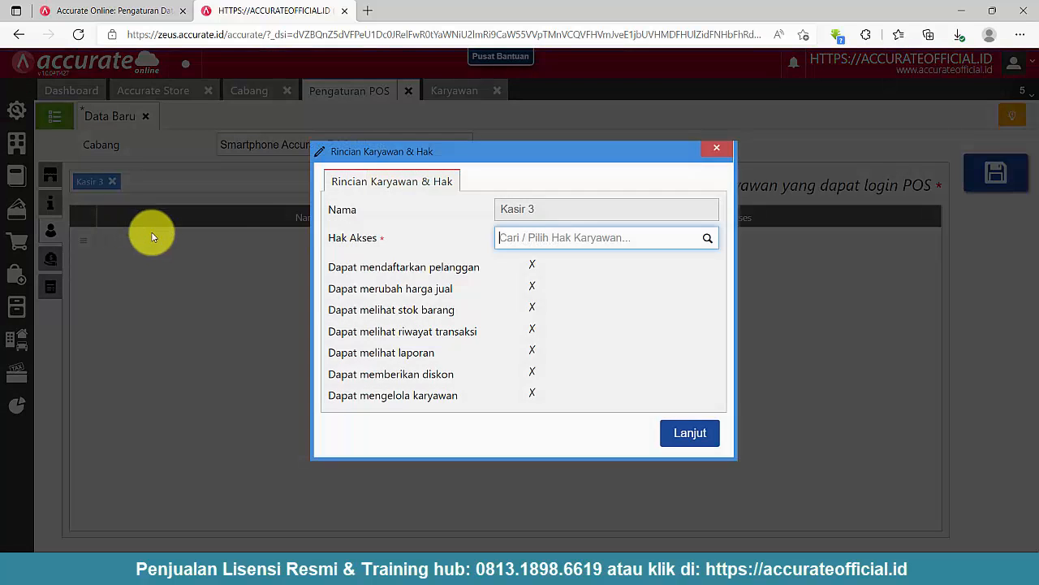
click(714, 238)
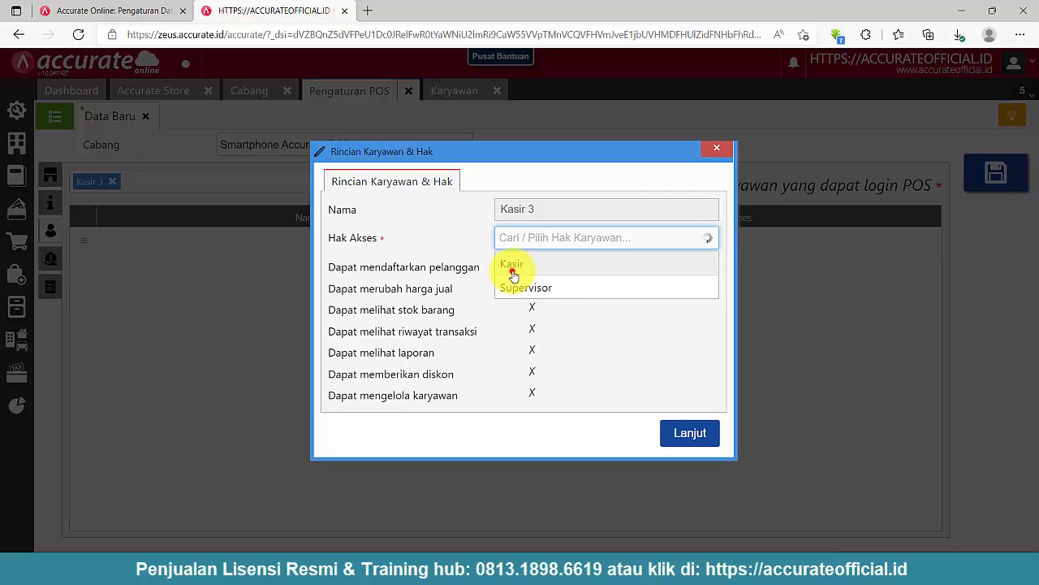
click(512, 264)
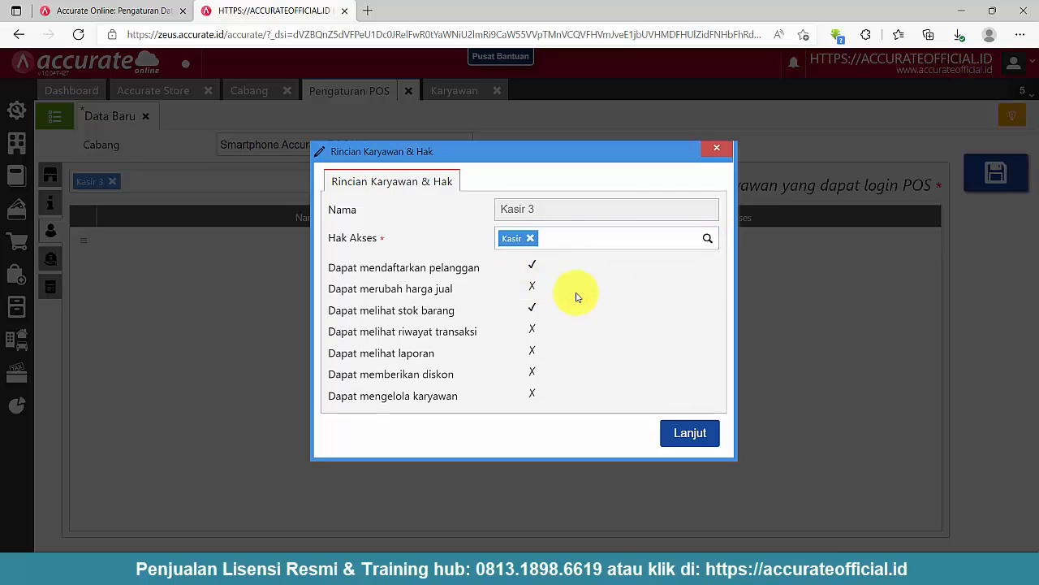
Step: Review which permissions the Kasir role grants in Rincian Karyawan & Hak, and close the dialog without continuing
click(528, 288)
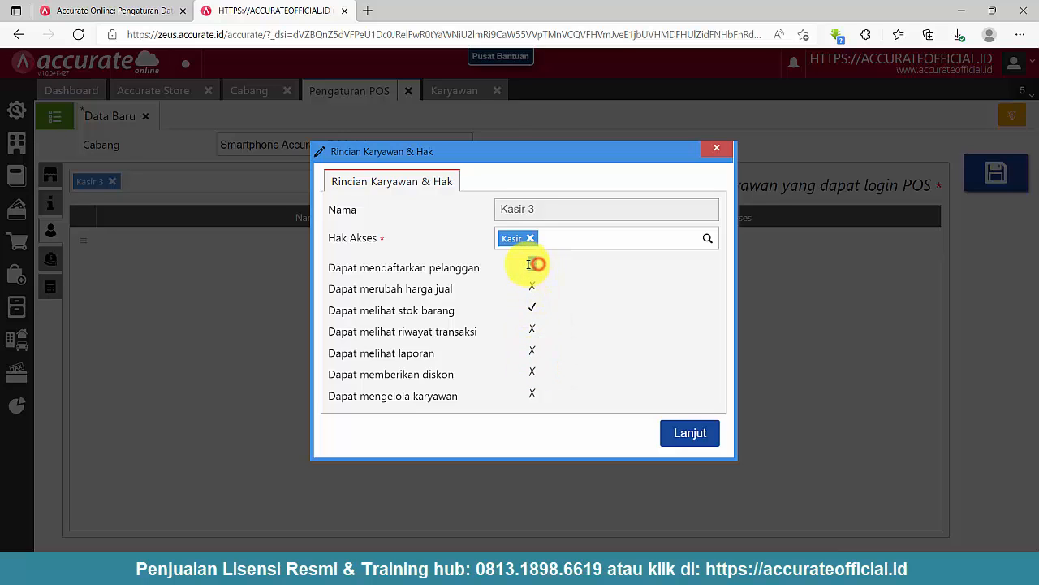
drag(532, 263, 360, 251)
click(546, 292)
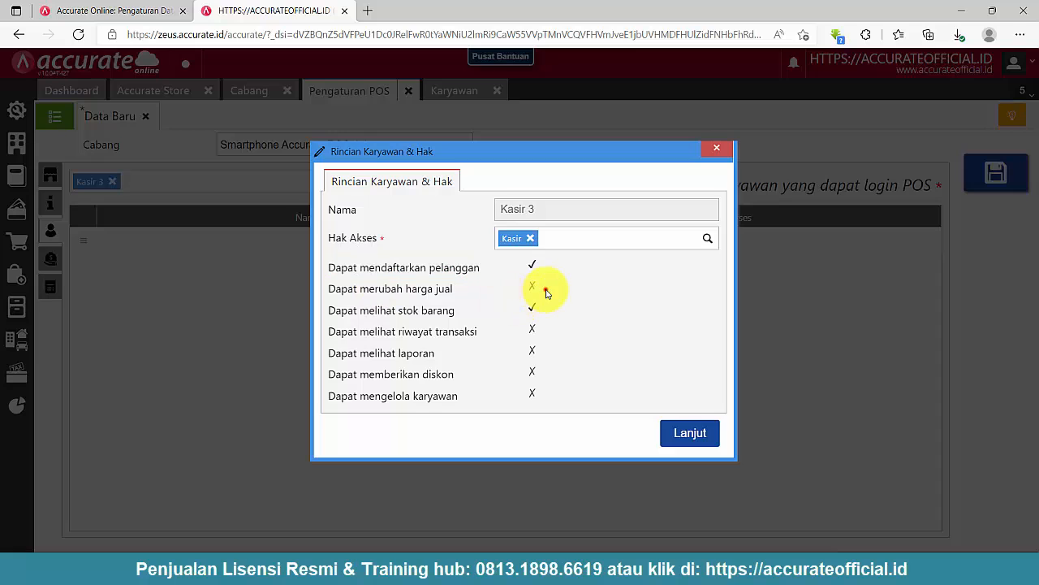
drag(544, 290, 329, 294)
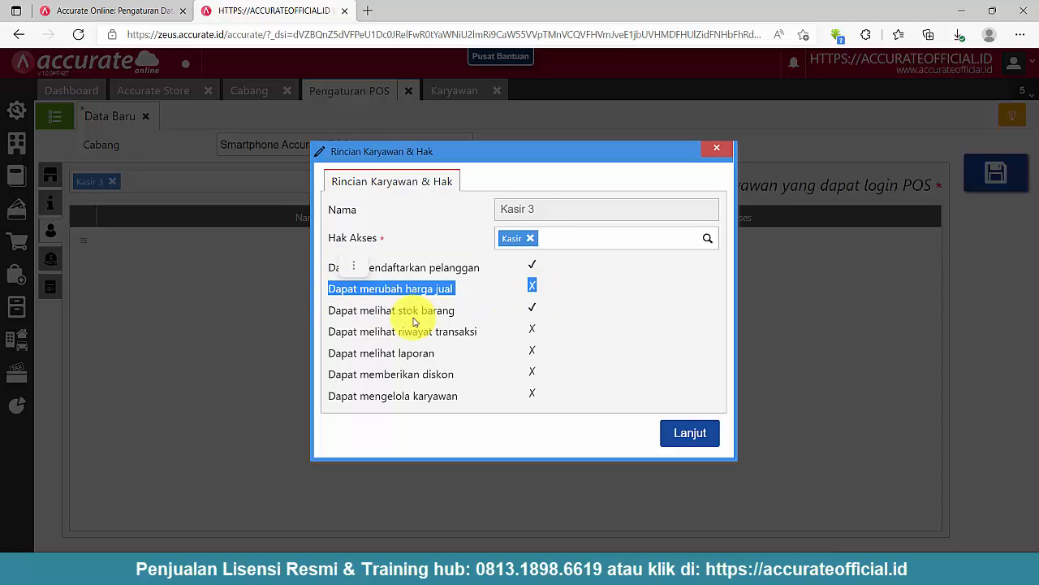
drag(538, 311, 336, 313)
click(589, 333)
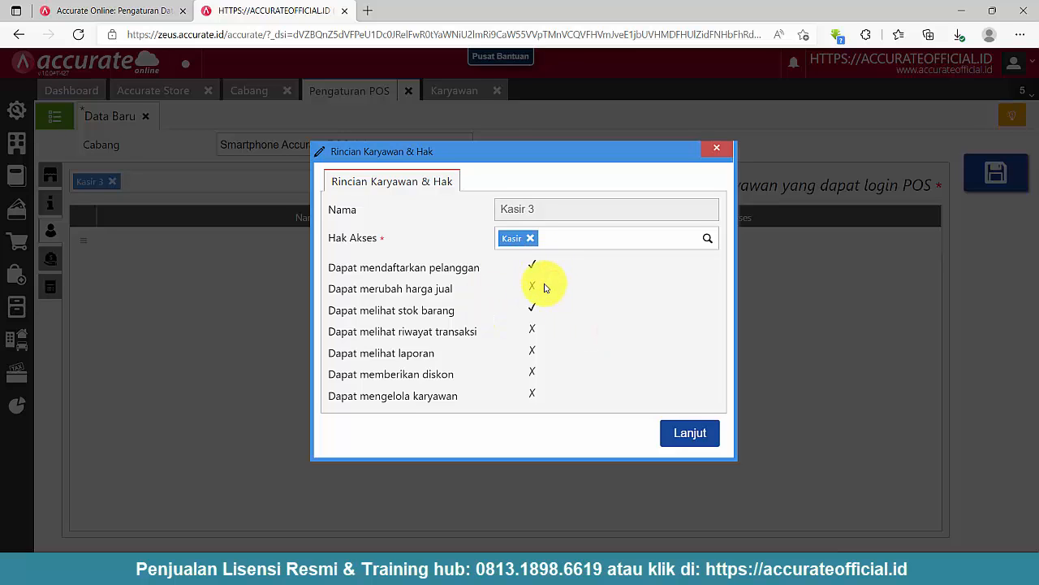
drag(486, 292, 342, 294)
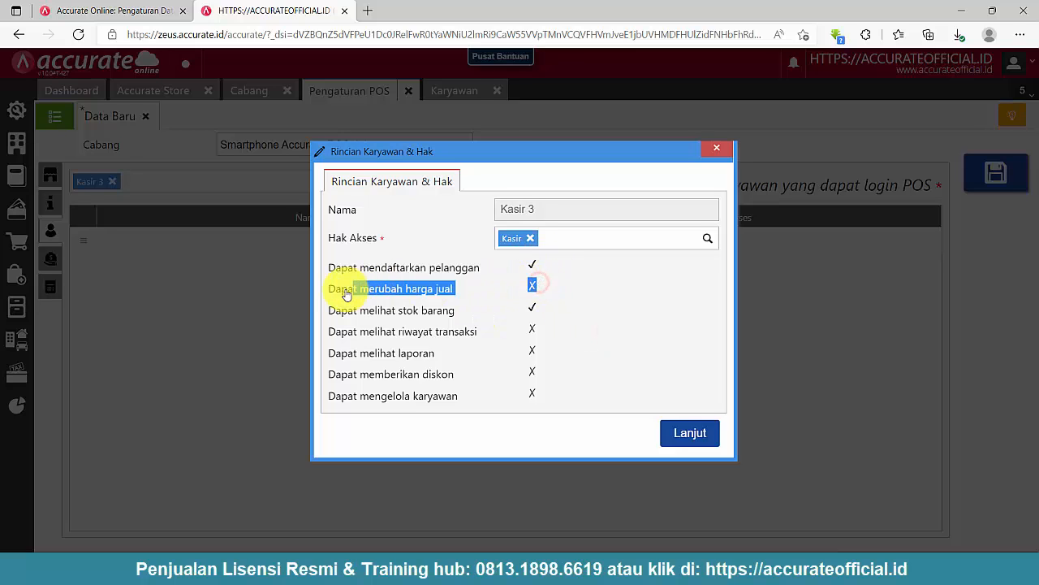
click(545, 333)
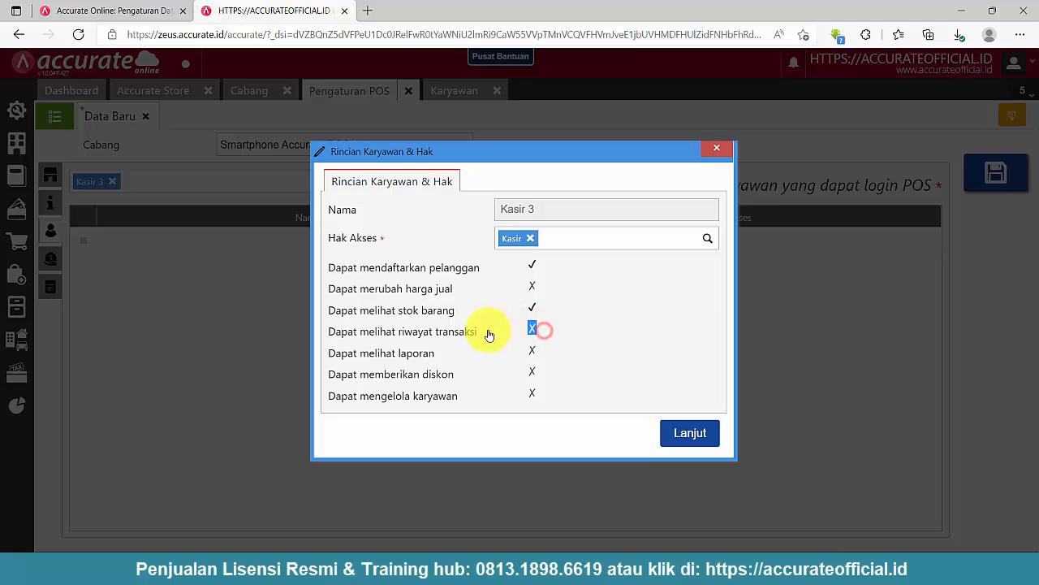
drag(490, 334, 336, 332)
drag(549, 375, 347, 374)
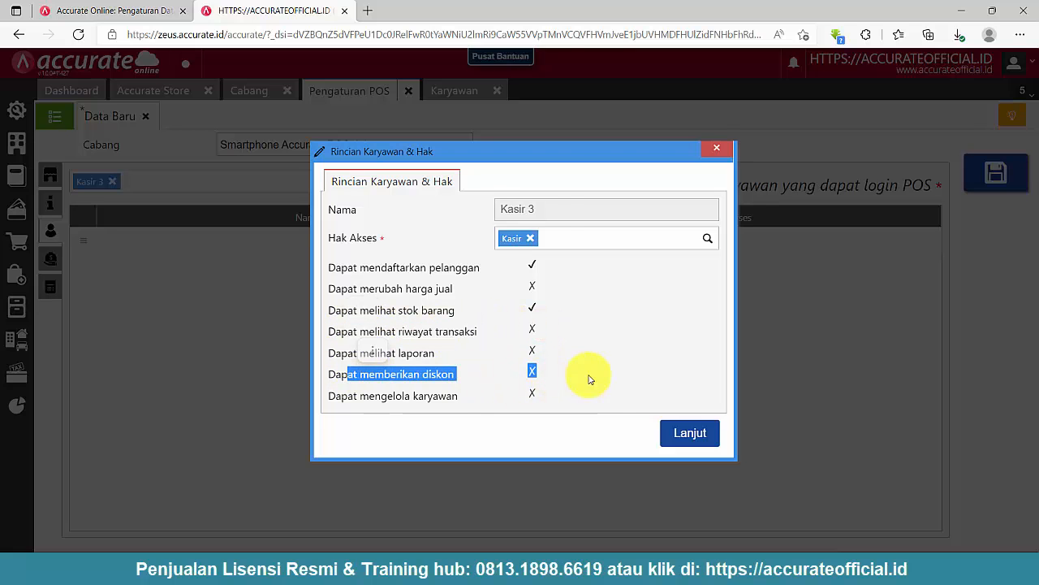
click(717, 147)
Step: Open the Kasir role from the Peran Karyawan POS list to view its access rights
click(435, 183)
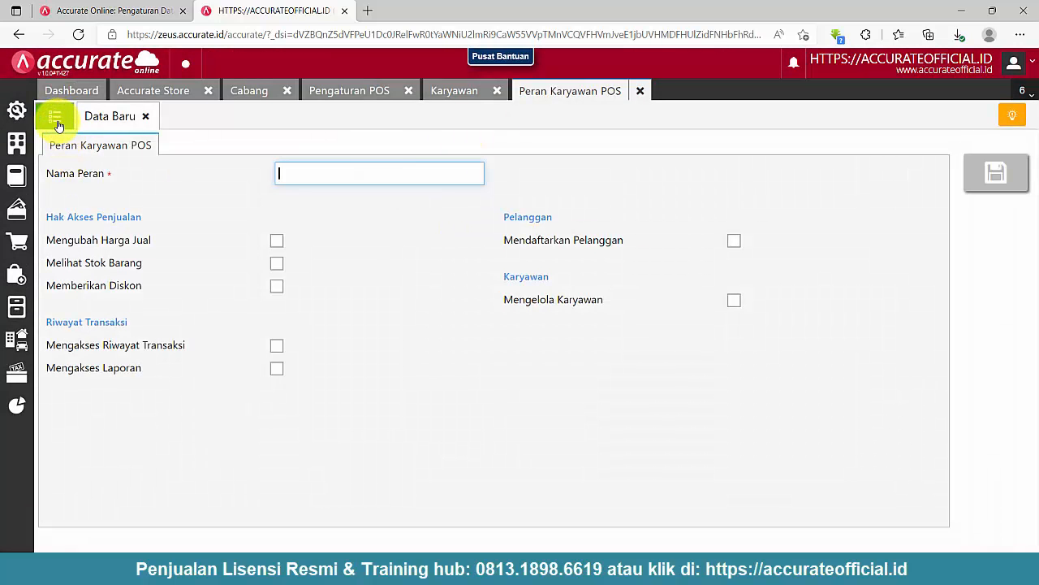
click(56, 122)
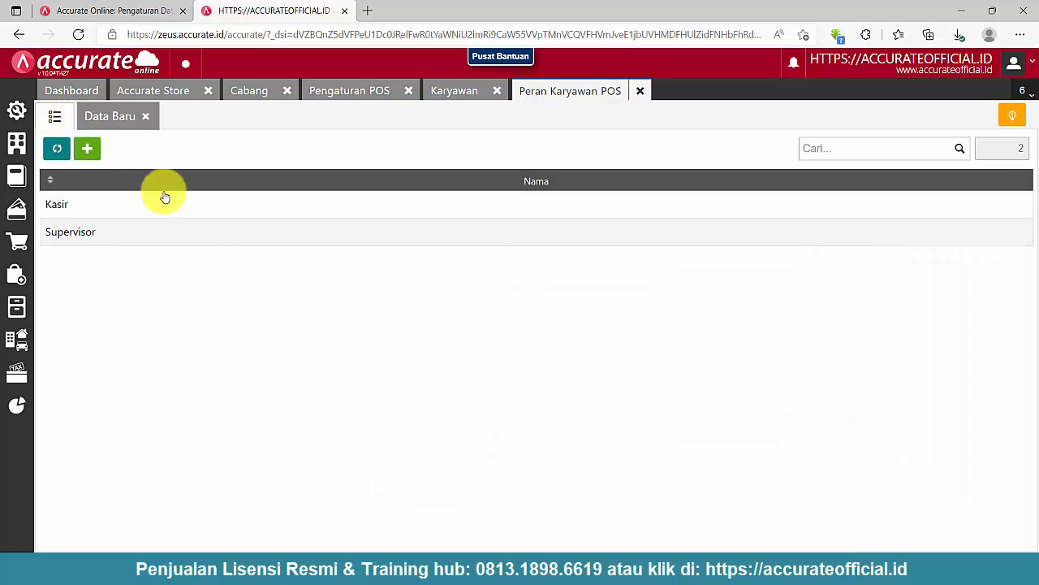
click(126, 210)
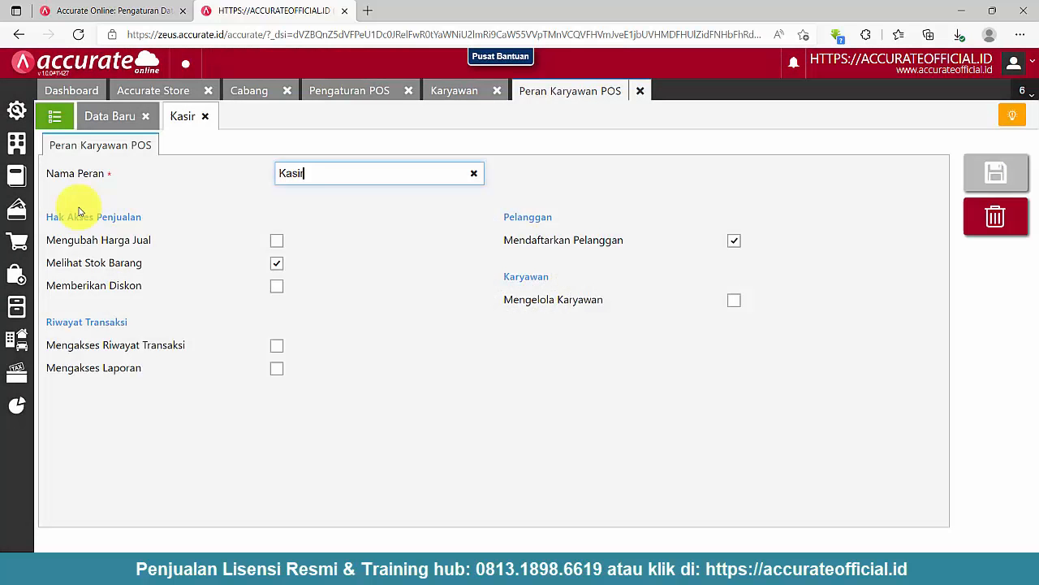
Step: Grant the Kasir role Mengubah Harga Jual, Memberikan Diskon, Mengakses Riwayat Transaksi and Mengakses Laporan, save it, and close the blank role form
click(278, 242)
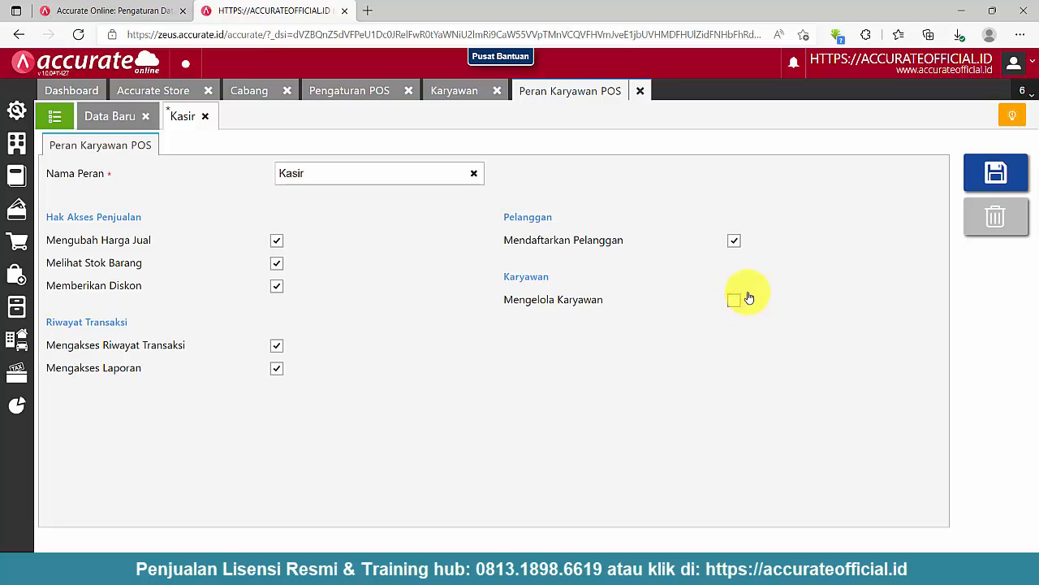
click(993, 175)
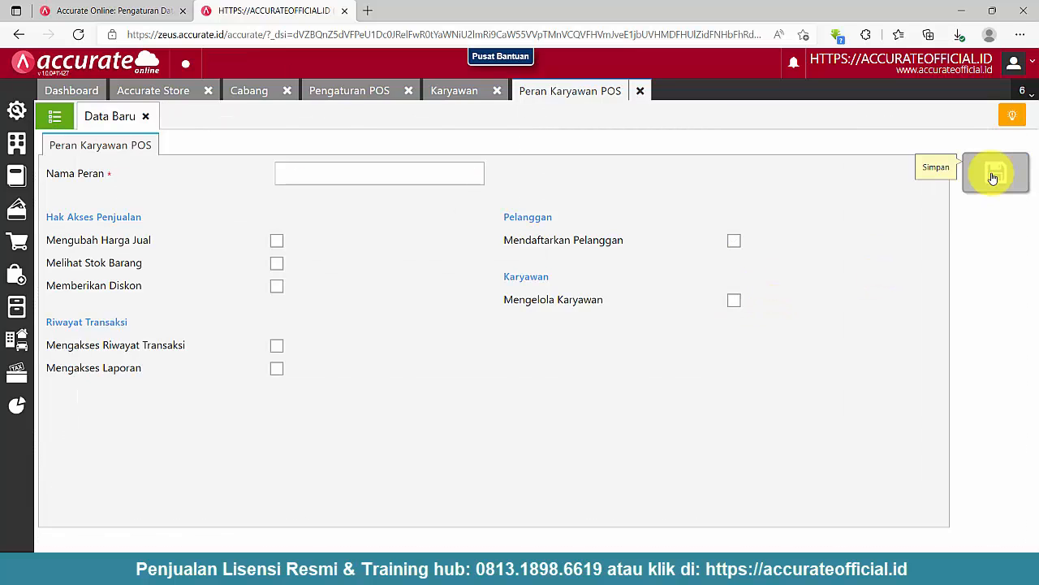
click(146, 117)
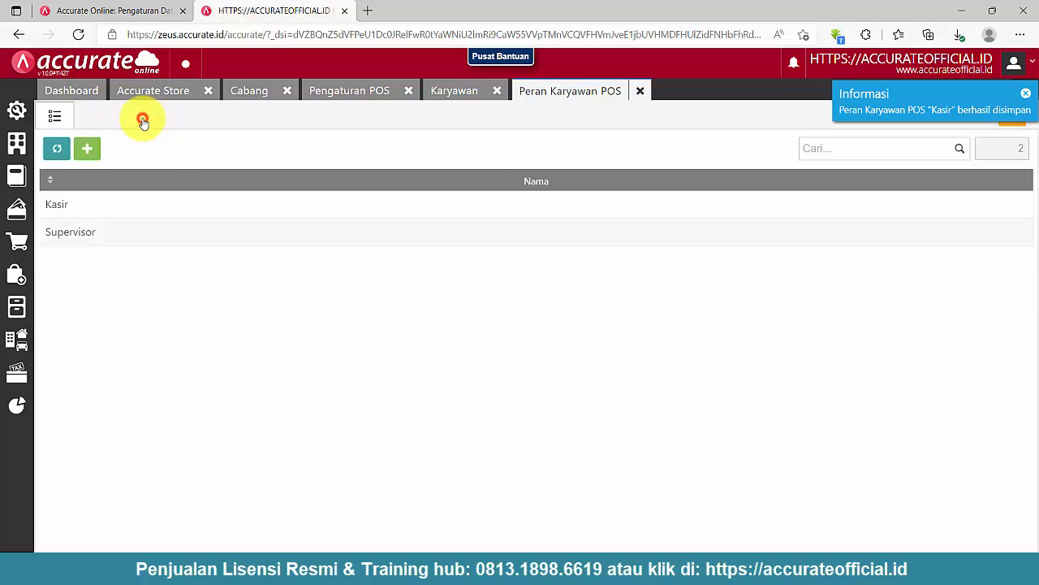
Step: Compare the Mengelola Karyawan right in the Supervisor and Kasir roles, and close Peran Karyawan POS
click(138, 230)
click(106, 227)
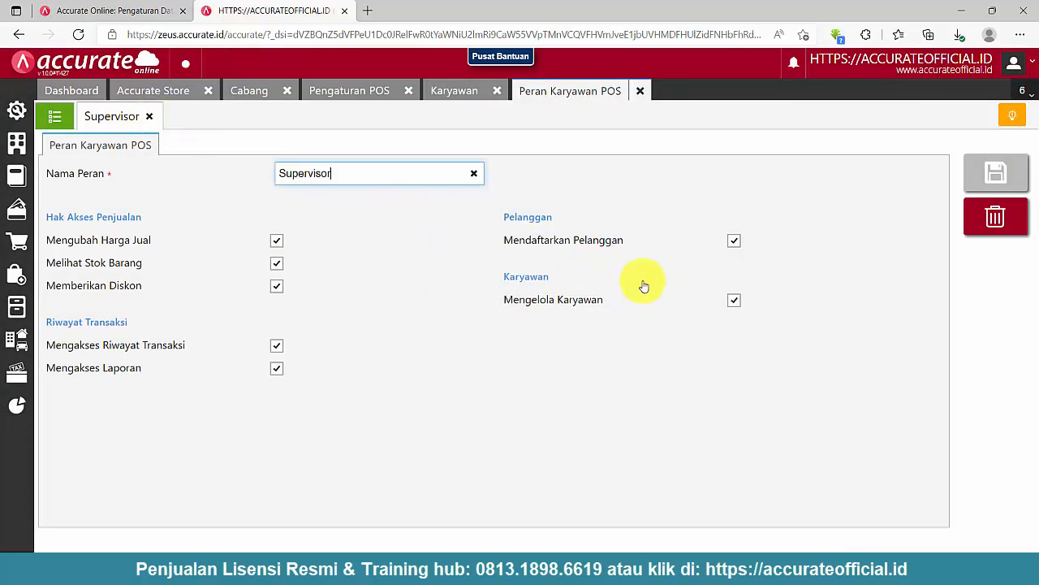
click(736, 302)
click(735, 302)
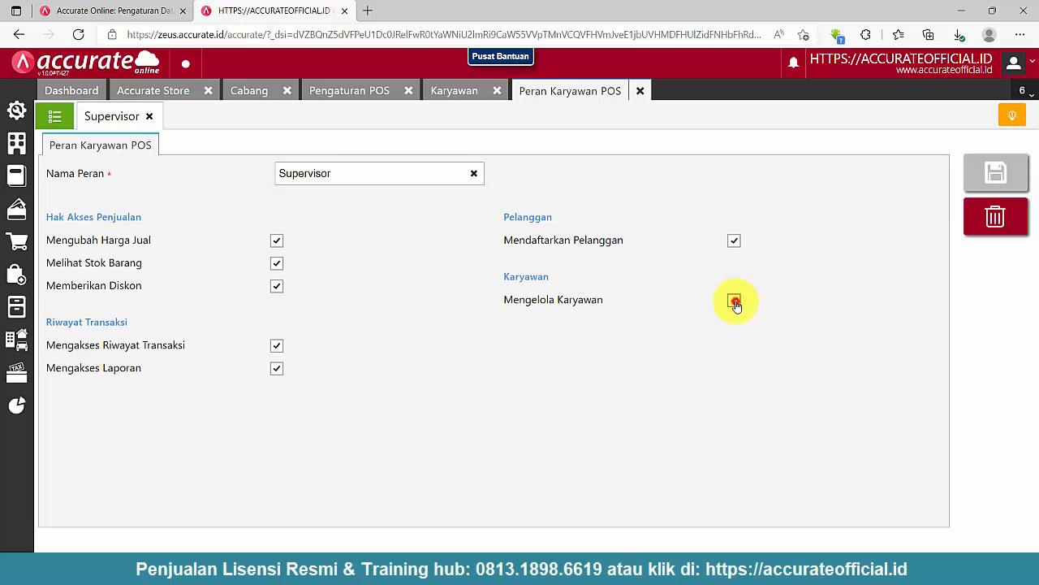
click(736, 302)
click(736, 303)
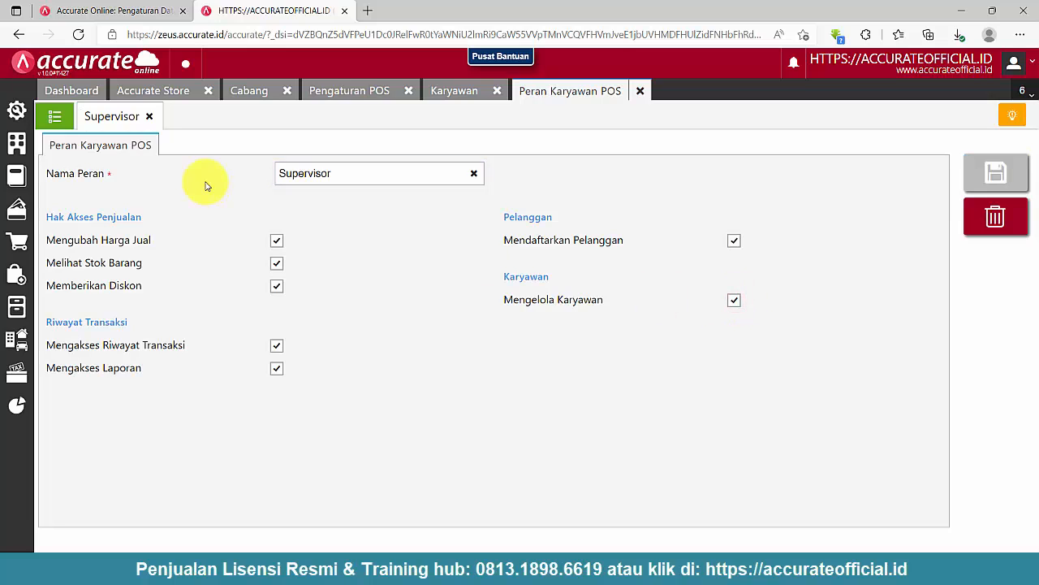
click(150, 118)
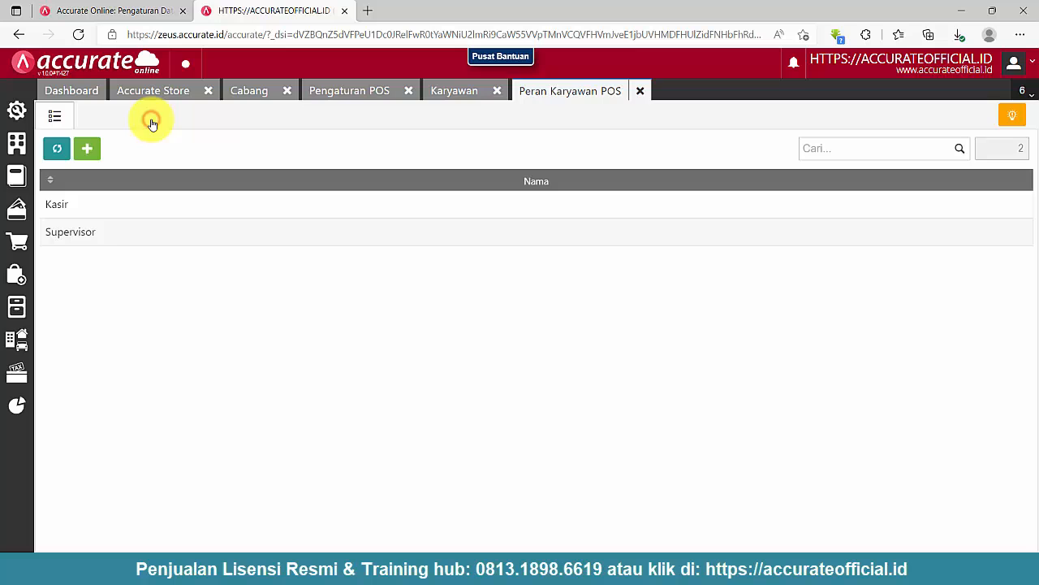
click(155, 207)
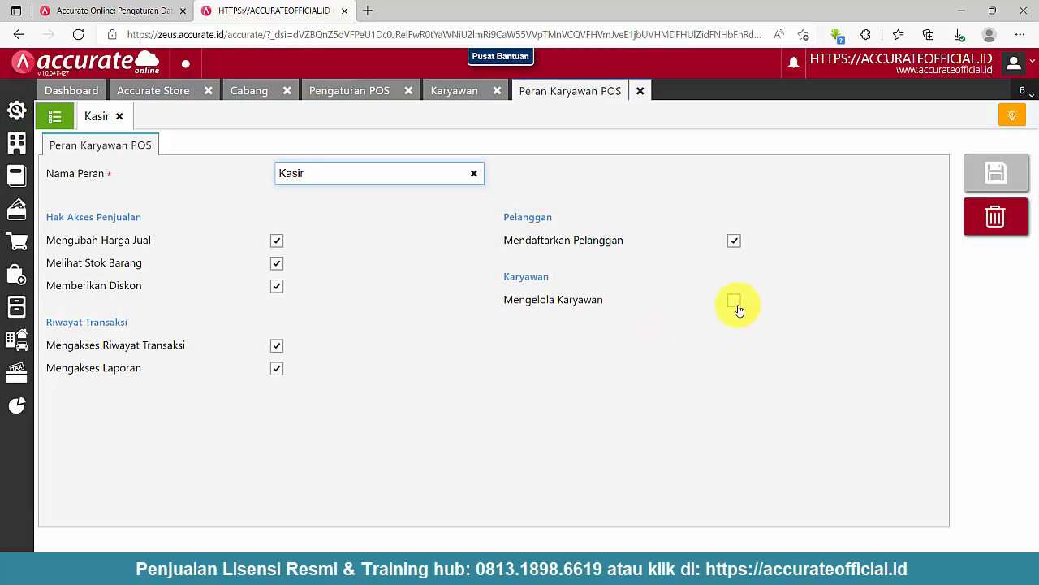
click(640, 91)
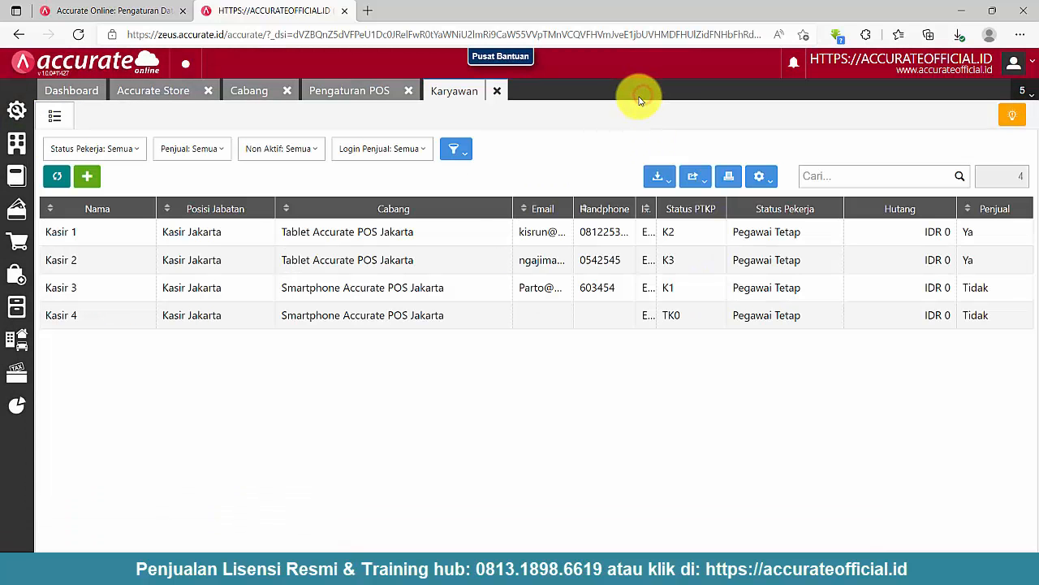
Step: Add Kasir 3 to the Smartphone Accurate POS Jakarta login list in Pengaturan POS with the Kasir Hak Akses
click(349, 91)
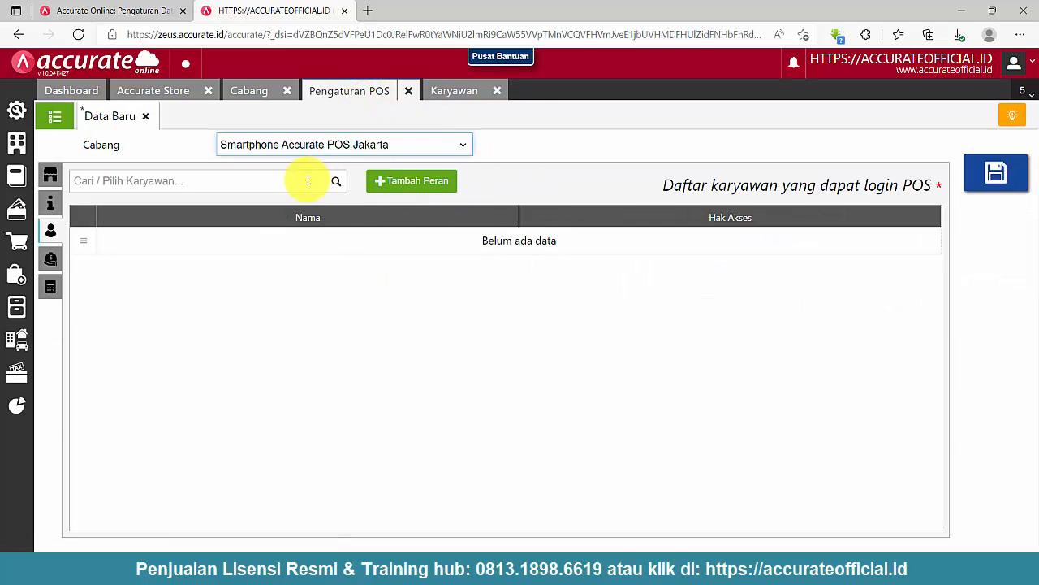
click(338, 181)
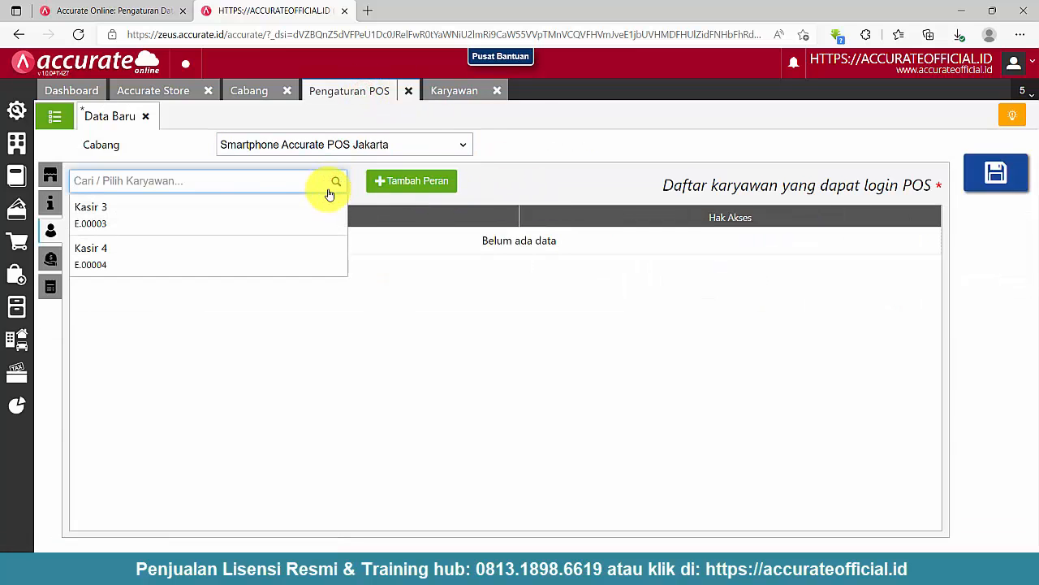
click(230, 211)
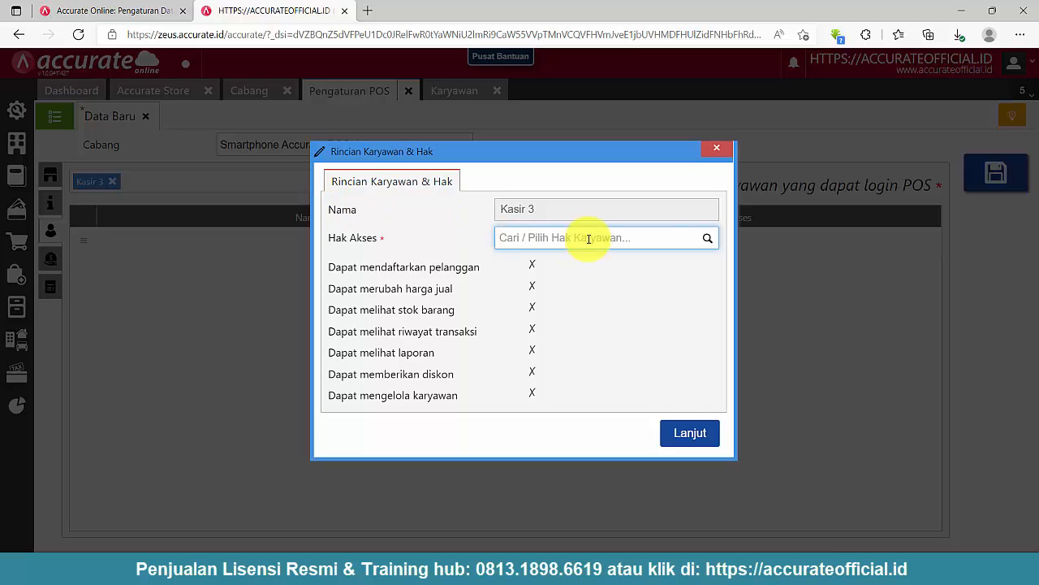
click(706, 242)
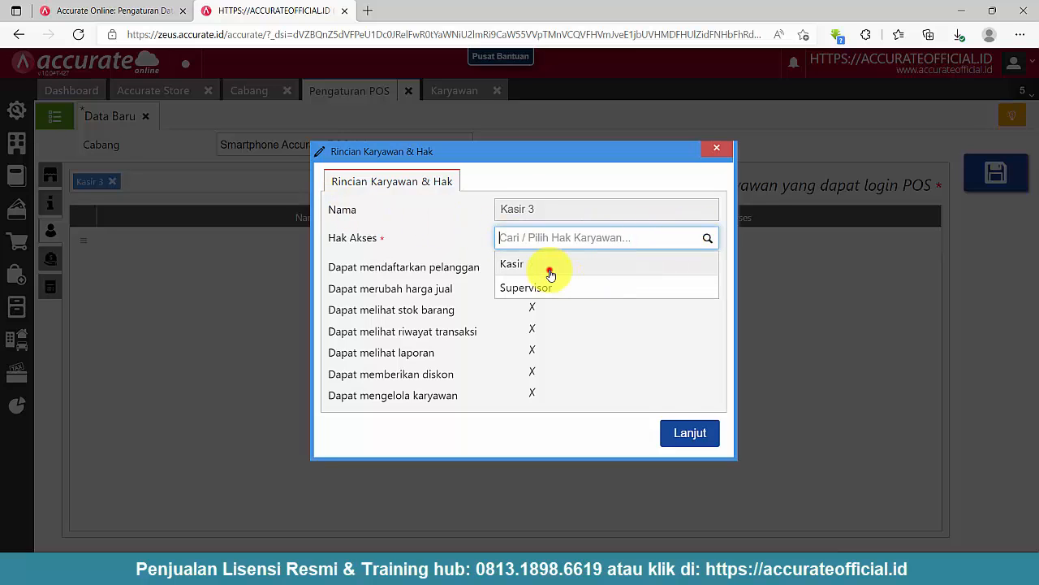
click(551, 273)
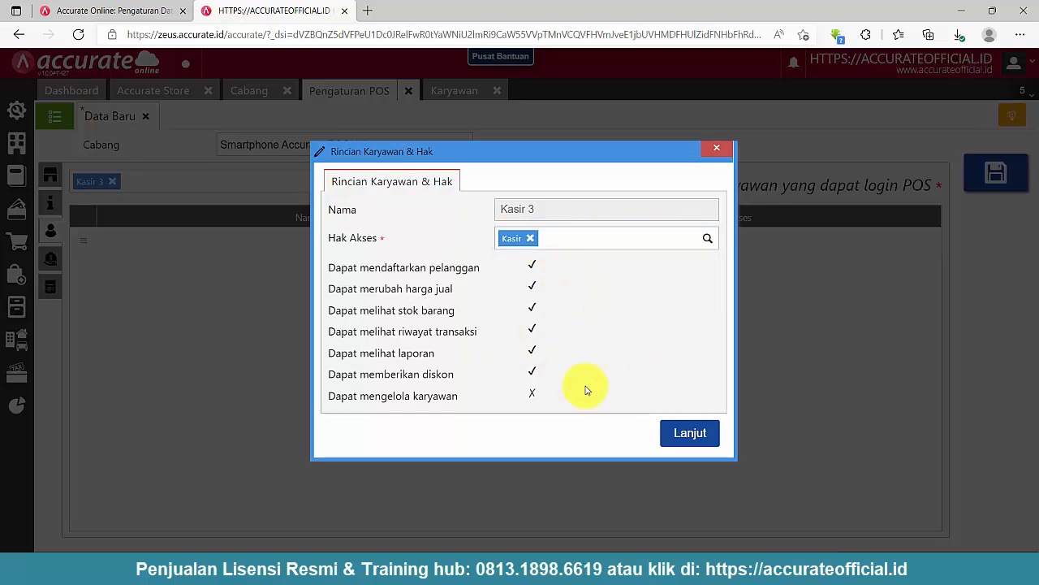
click(690, 432)
Step: Add Kasir 4 to the branch's POS login list with the Kasir Hak Akses
click(335, 186)
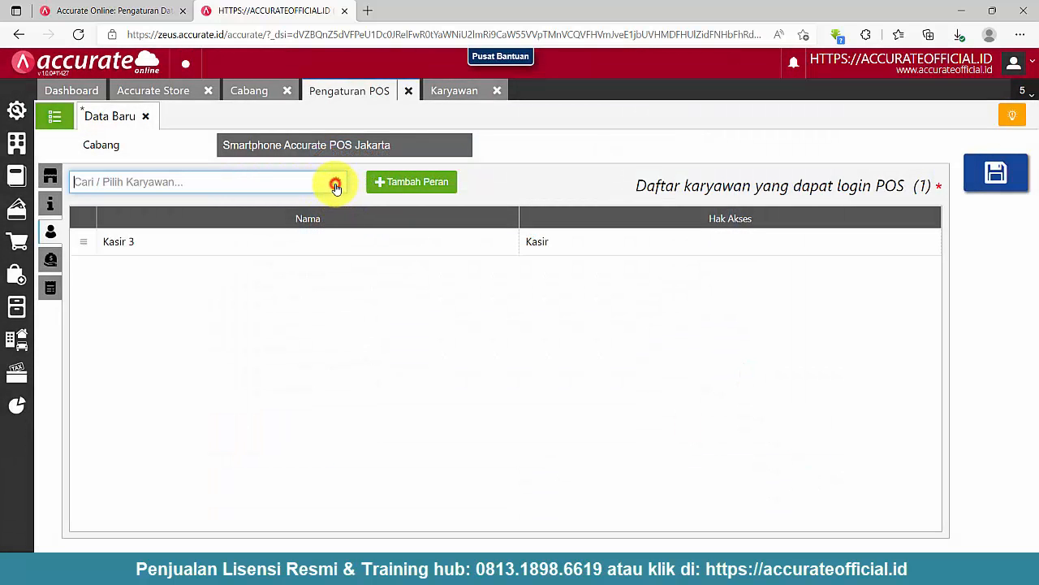
click(249, 252)
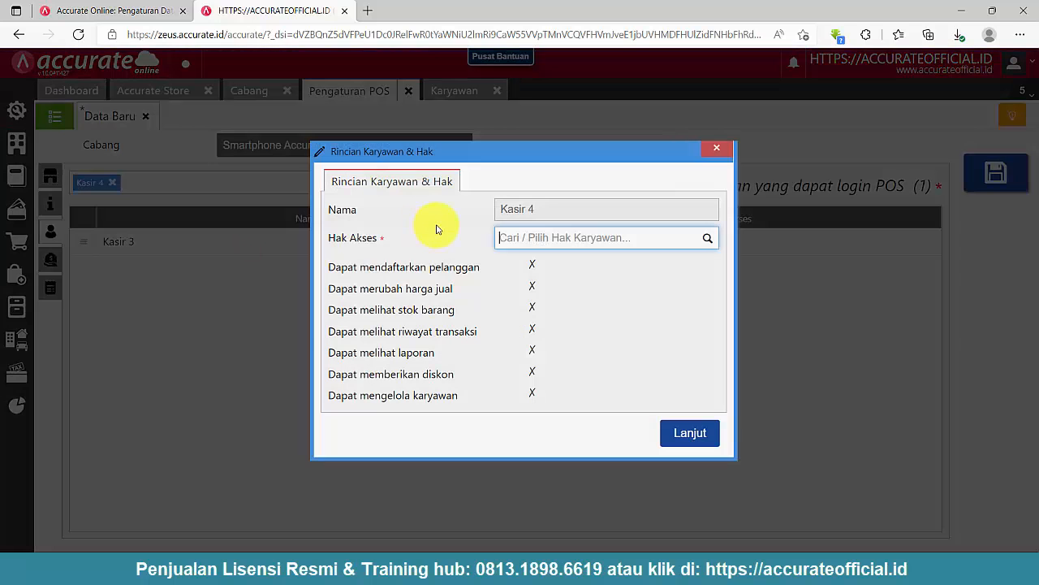
click(713, 238)
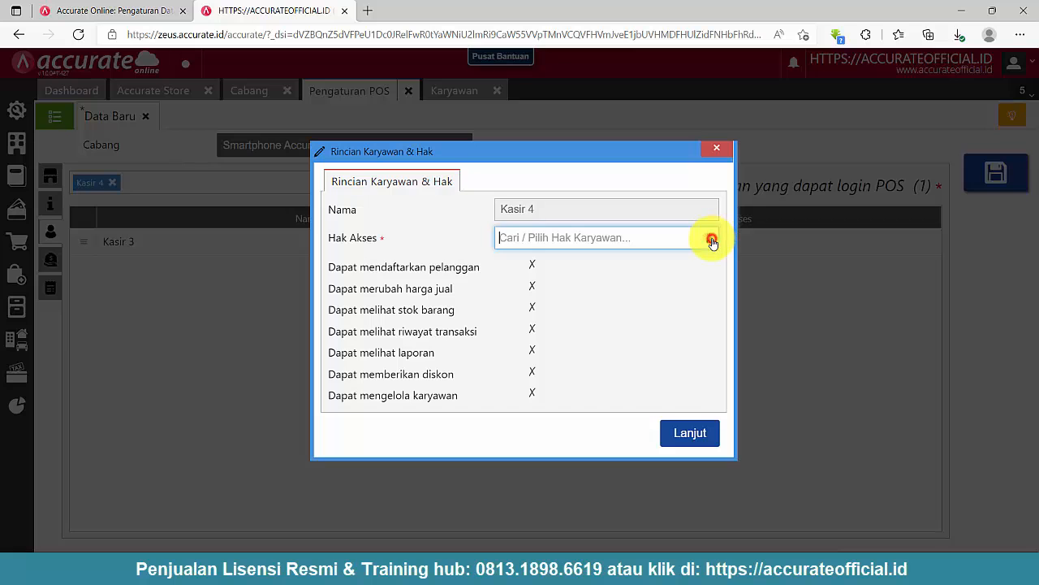
click(561, 266)
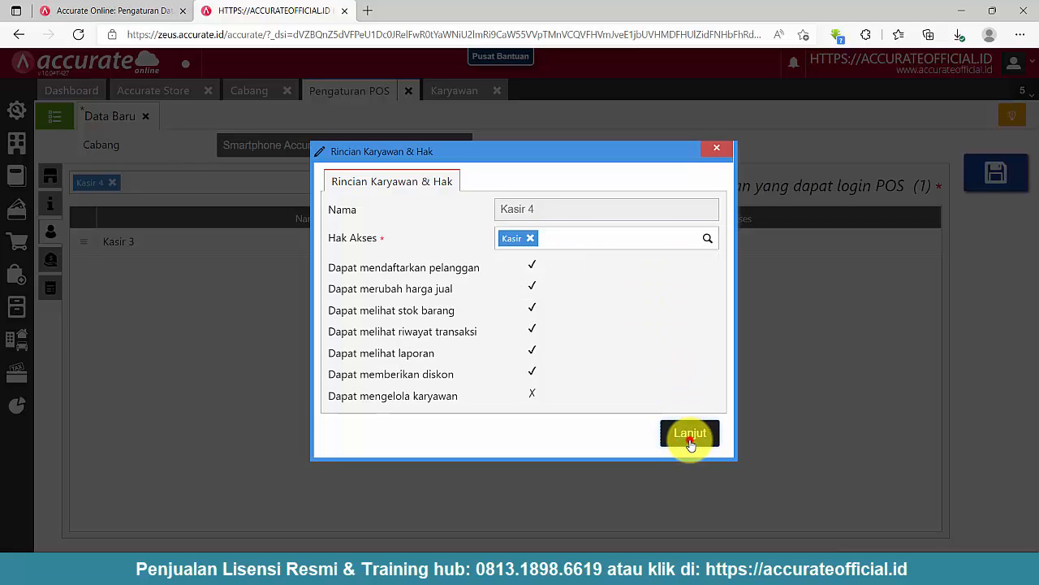
click(690, 433)
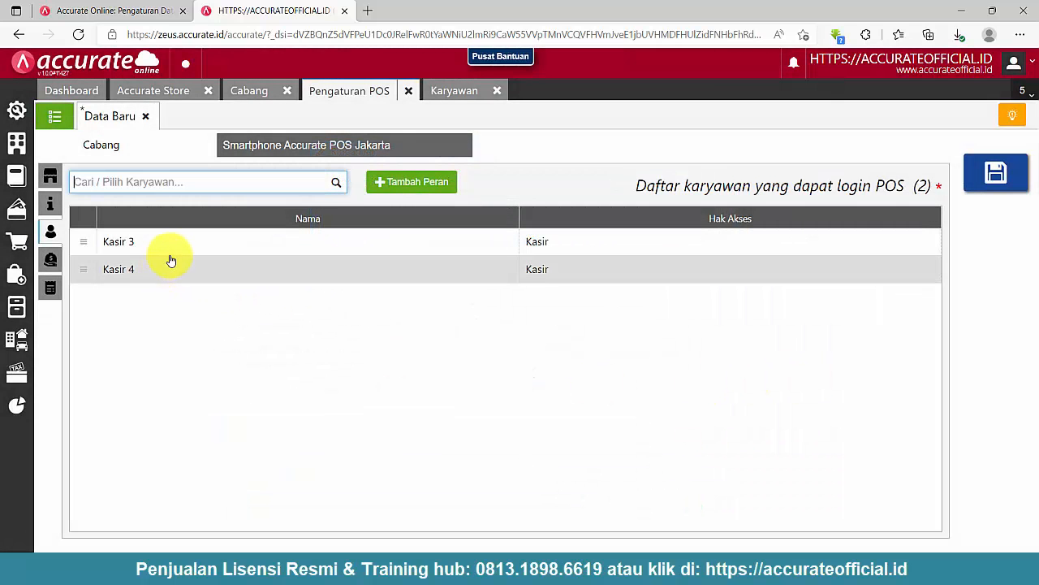
Step: Review the branch's payment and stock settings, information and login employees, and open its non-cash payment list
click(50, 176)
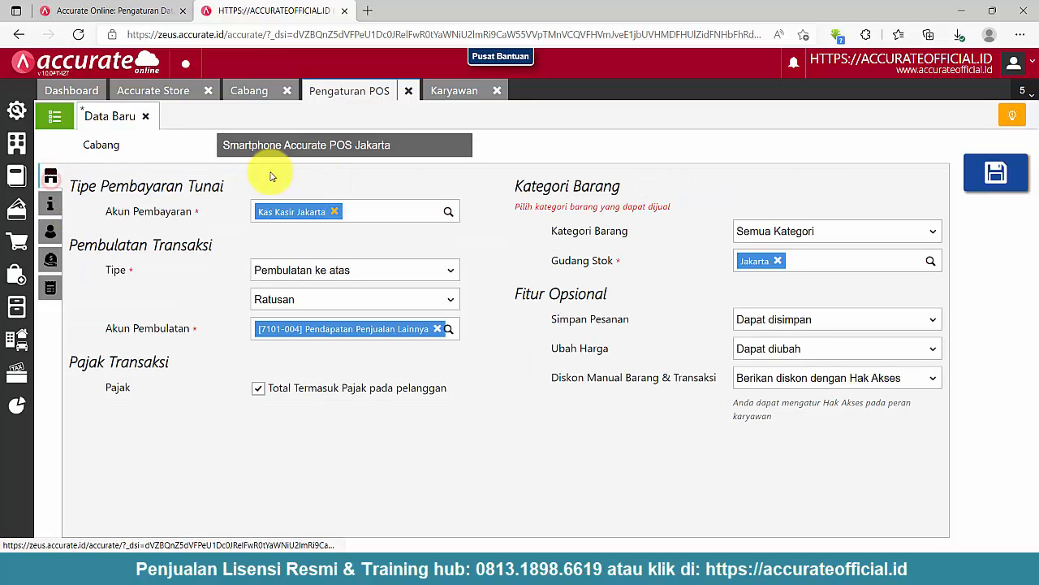
drag(402, 144, 232, 164)
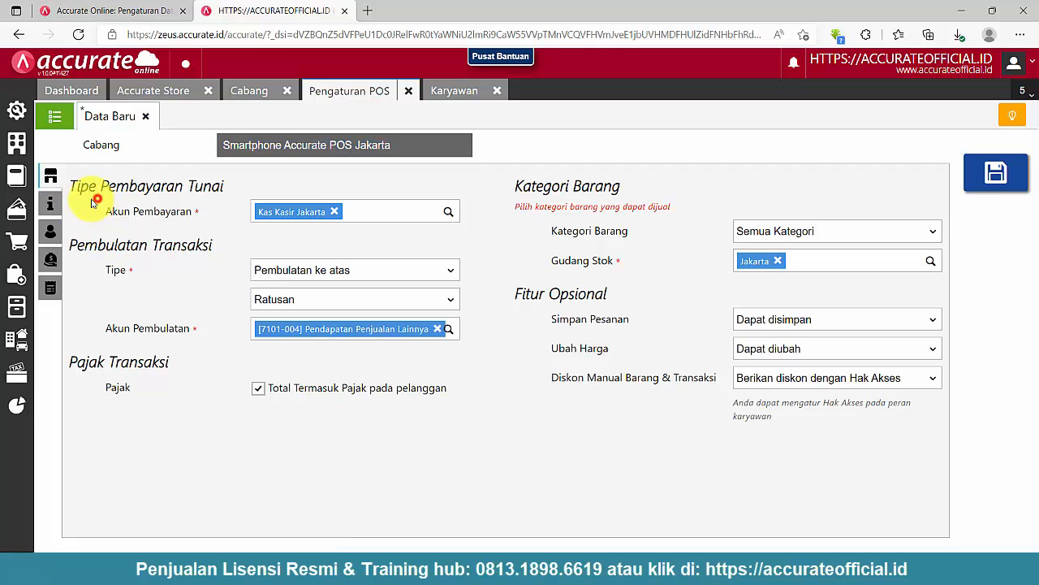
click(50, 205)
click(50, 231)
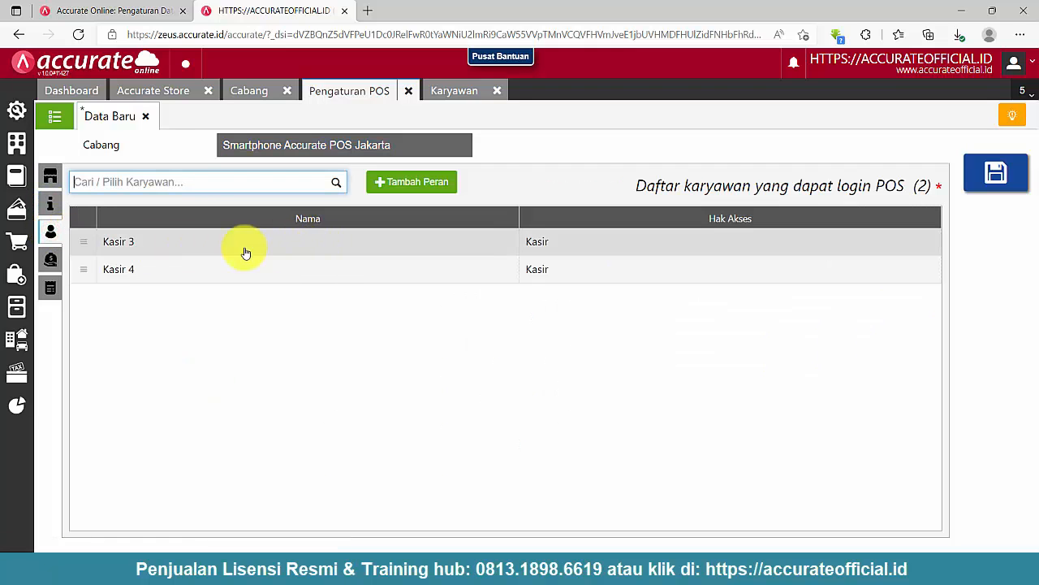
click(55, 261)
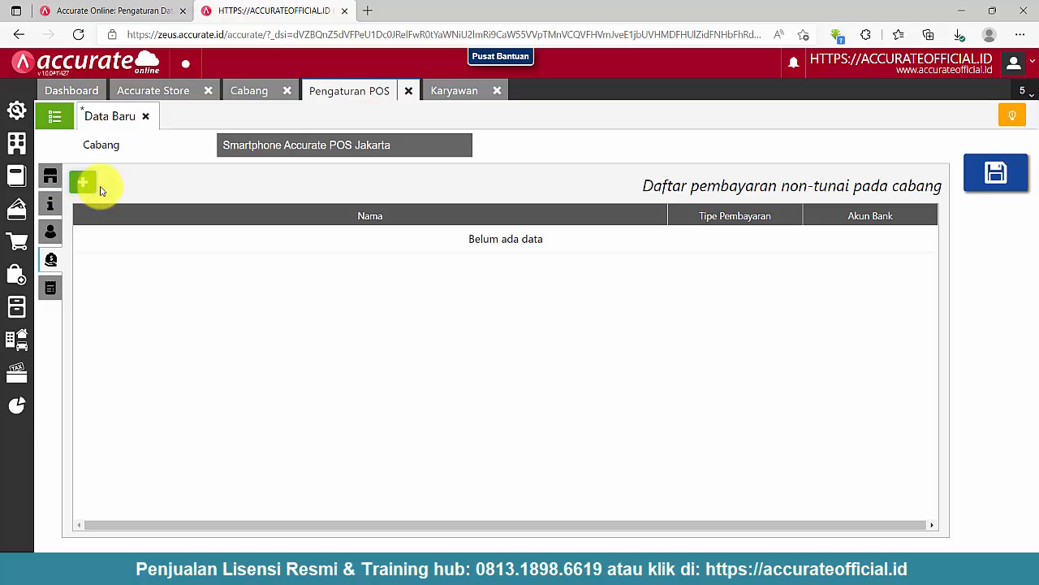
Step: Filter the Akun Perkiraan list by the Kas & Bank account type and examine the cash, EDC, electronic payment and bank accounts
mouse_move(17, 174)
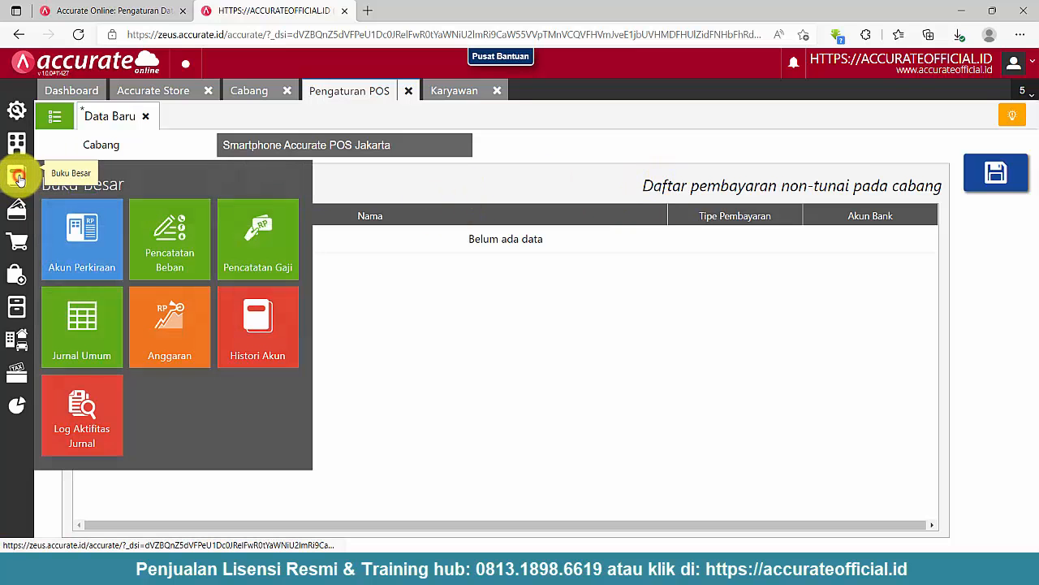
click(82, 259)
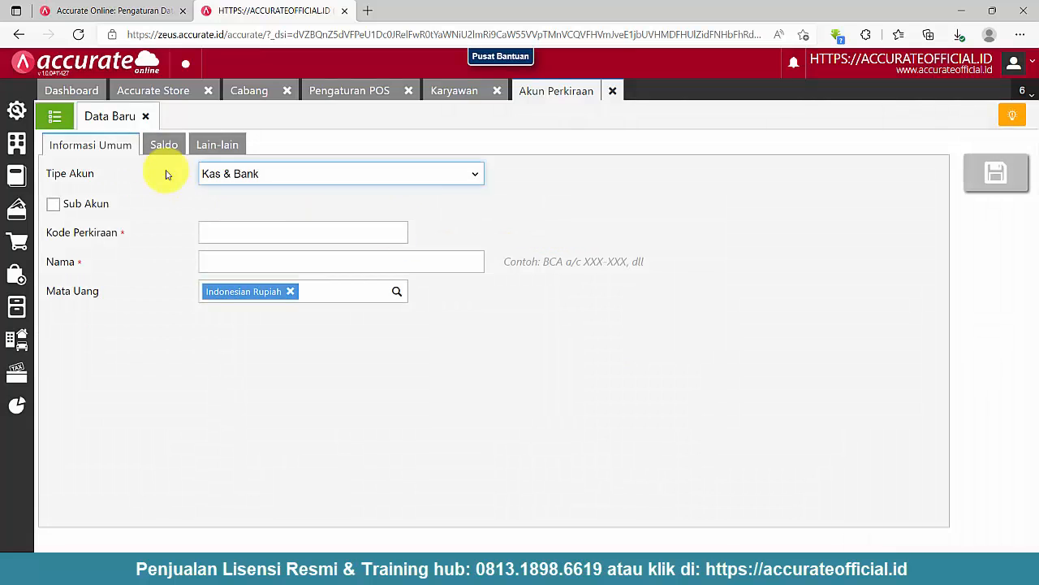
click(56, 118)
click(116, 148)
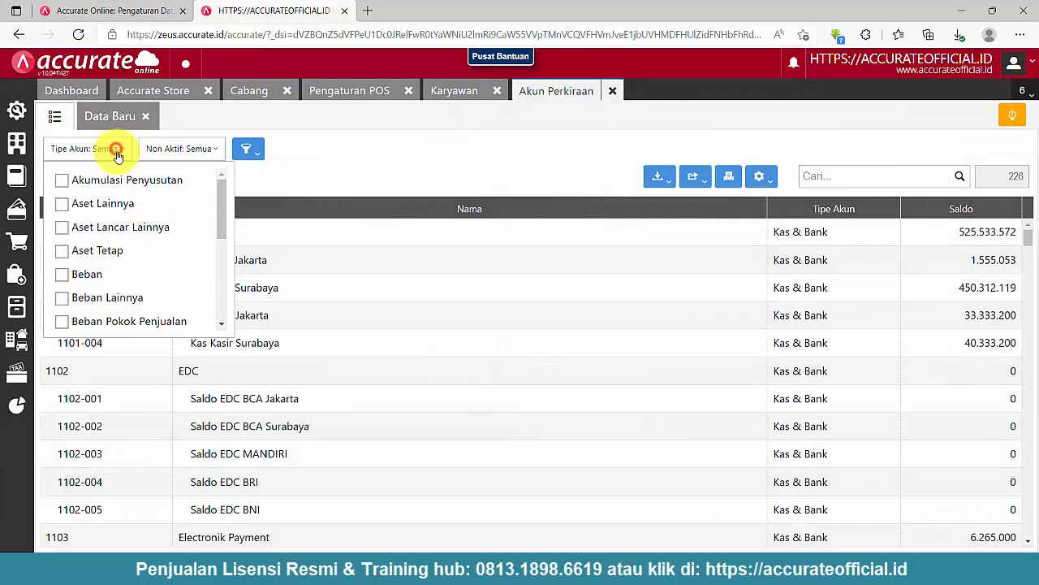
scroll(136, 260, down, 5)
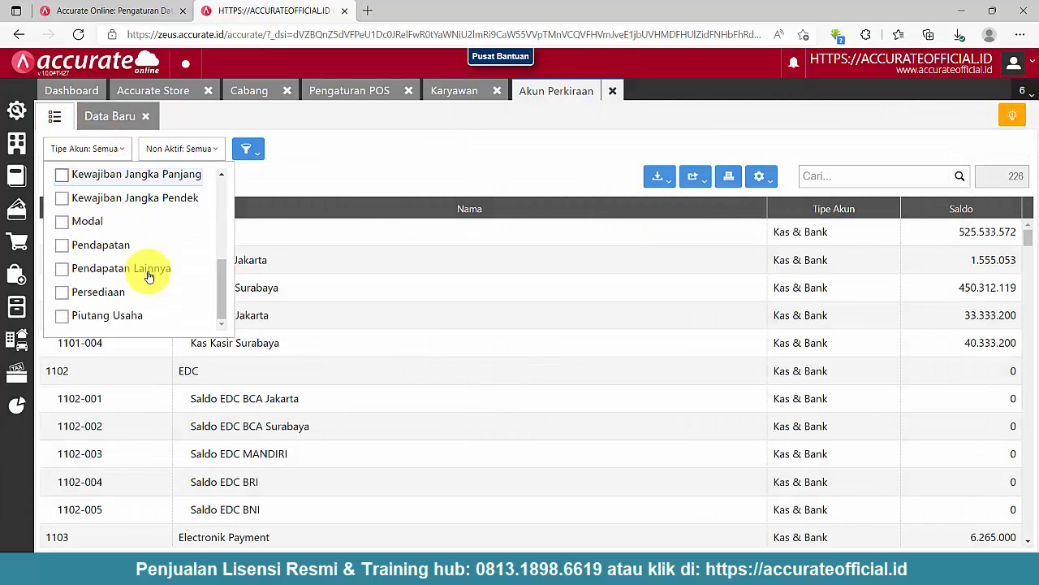
scroll(149, 276, up, 5)
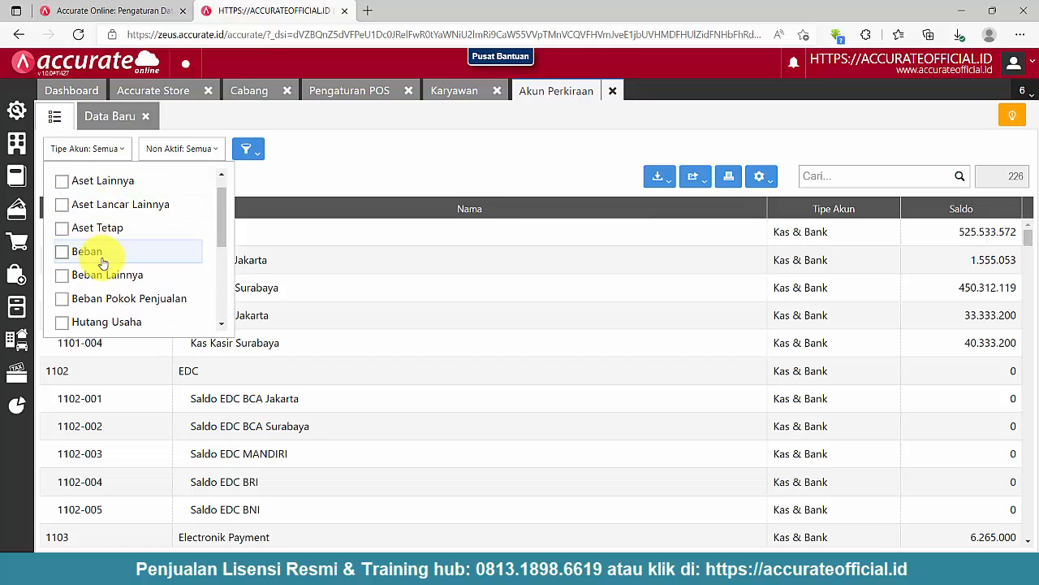
scroll(103, 263, down, 1)
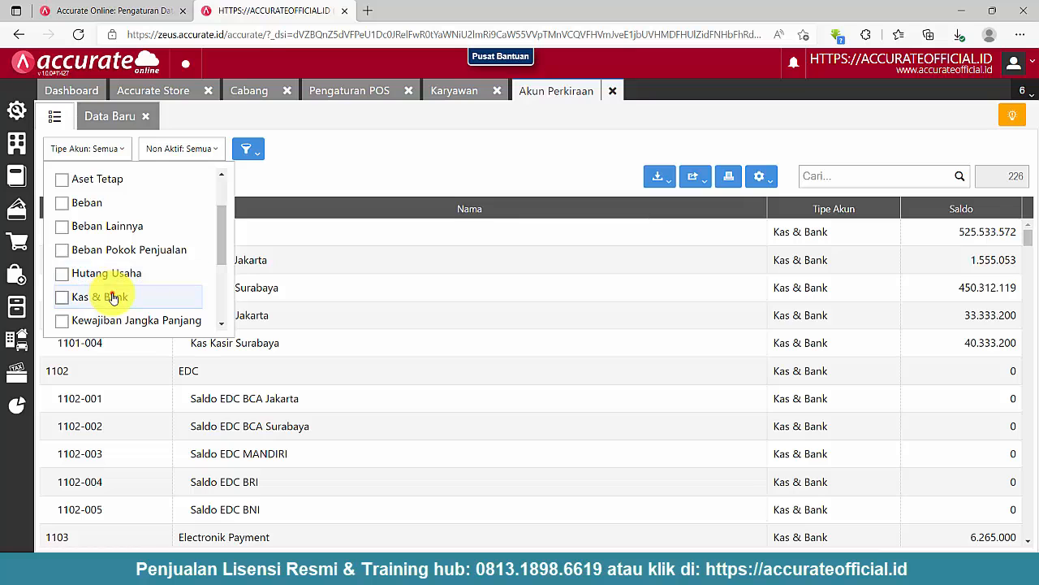
click(112, 295)
click(380, 164)
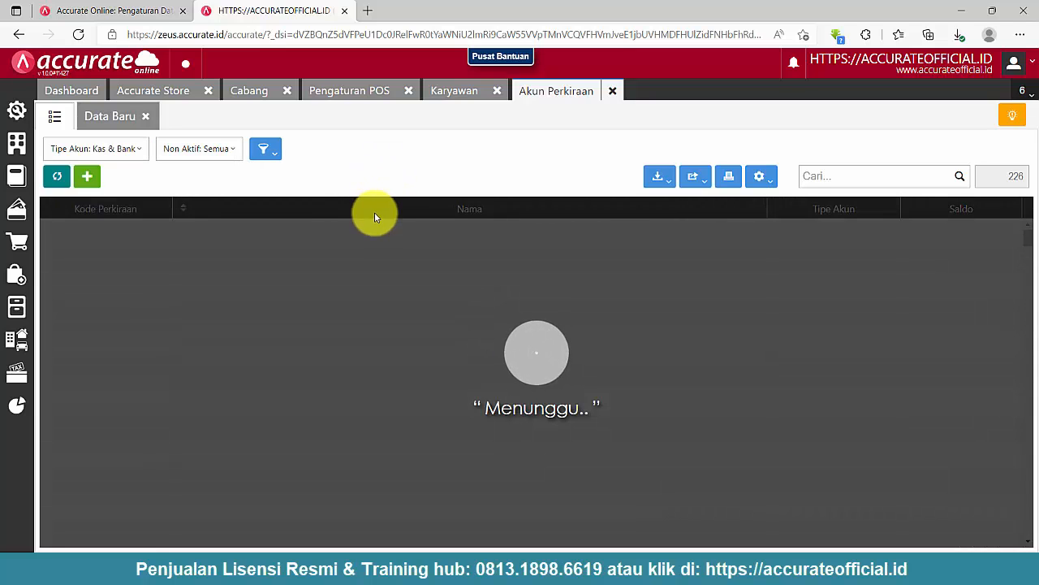
scroll(384, 313, down, 1)
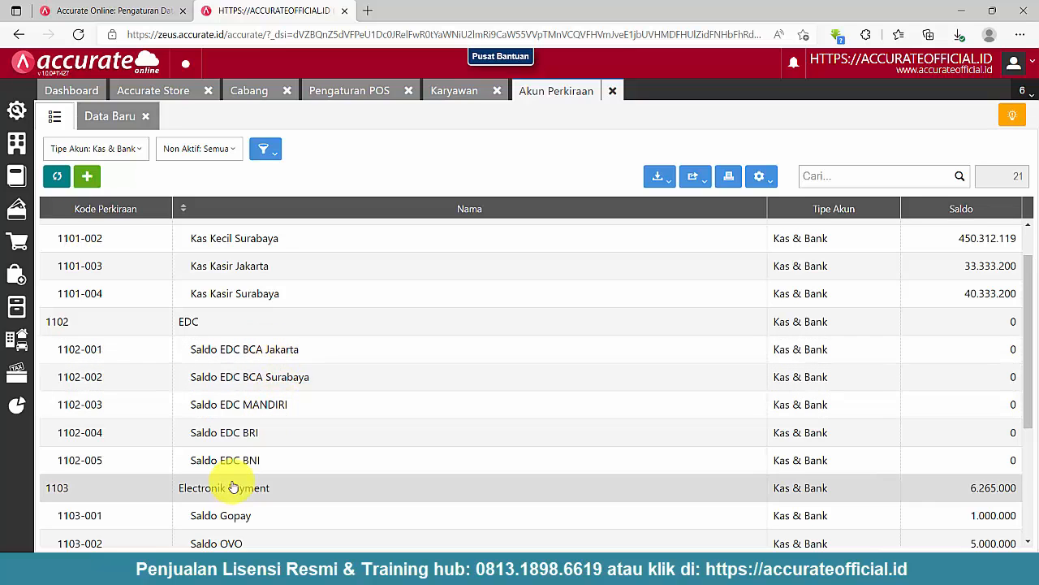
scroll(233, 459, down, 2)
scroll(228, 412, down, 2)
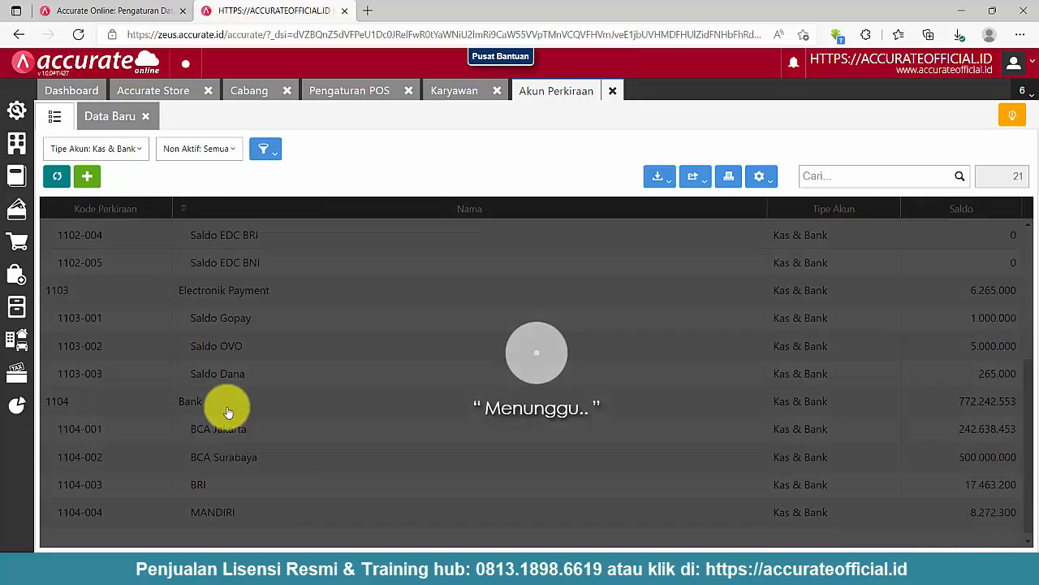
scroll(244, 439, up, 4)
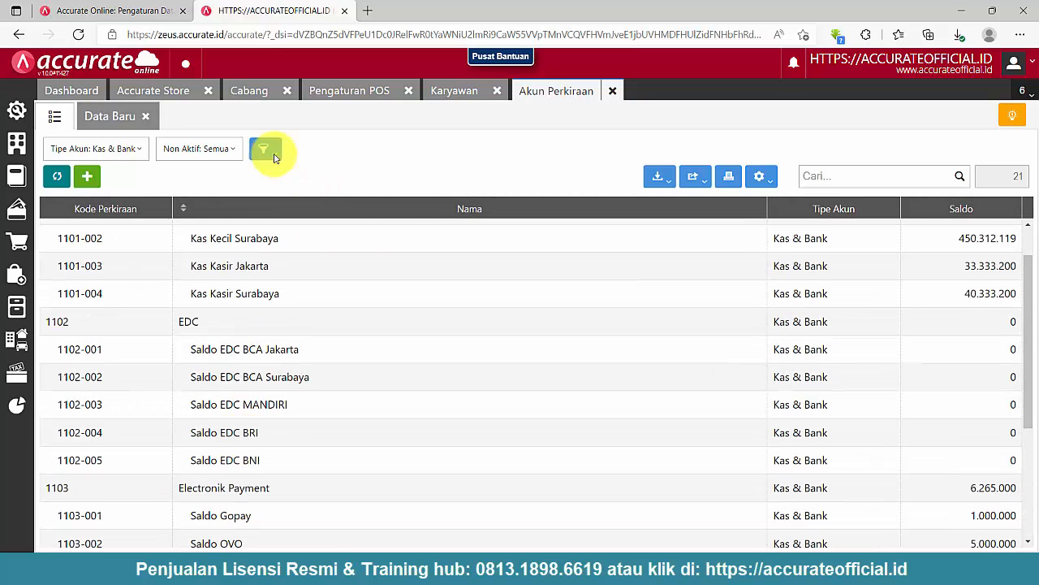
Step: In Pengaturan POS, add a non-cash payment named EDC BCA Jkt linked to the Saldo EDC BCA Jakarta bank account
click(359, 97)
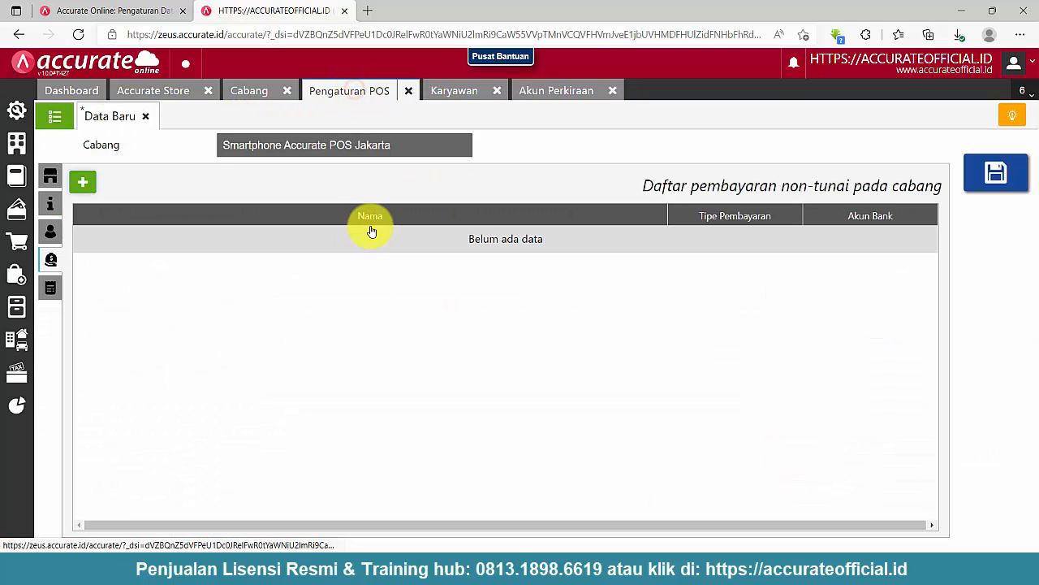
drag(621, 190, 940, 186)
click(583, 184)
click(84, 184)
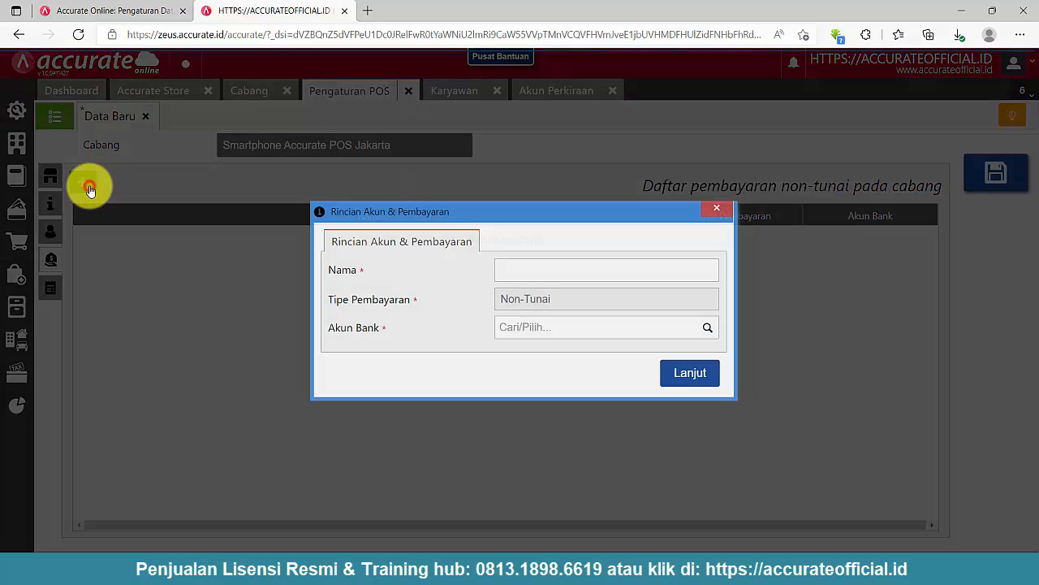
click(709, 327)
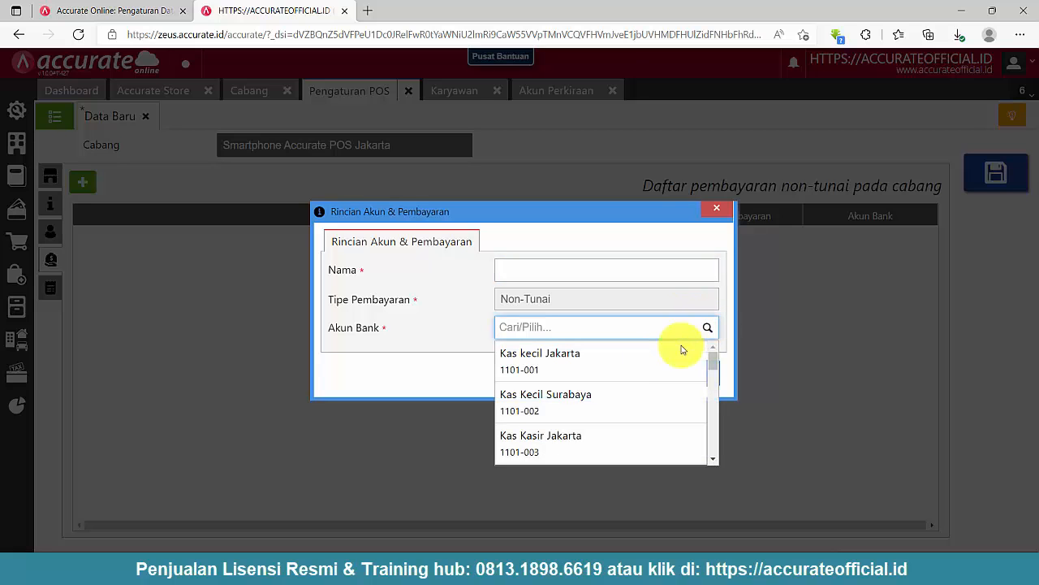
scroll(605, 383, down, 2)
scroll(605, 382, down, 1)
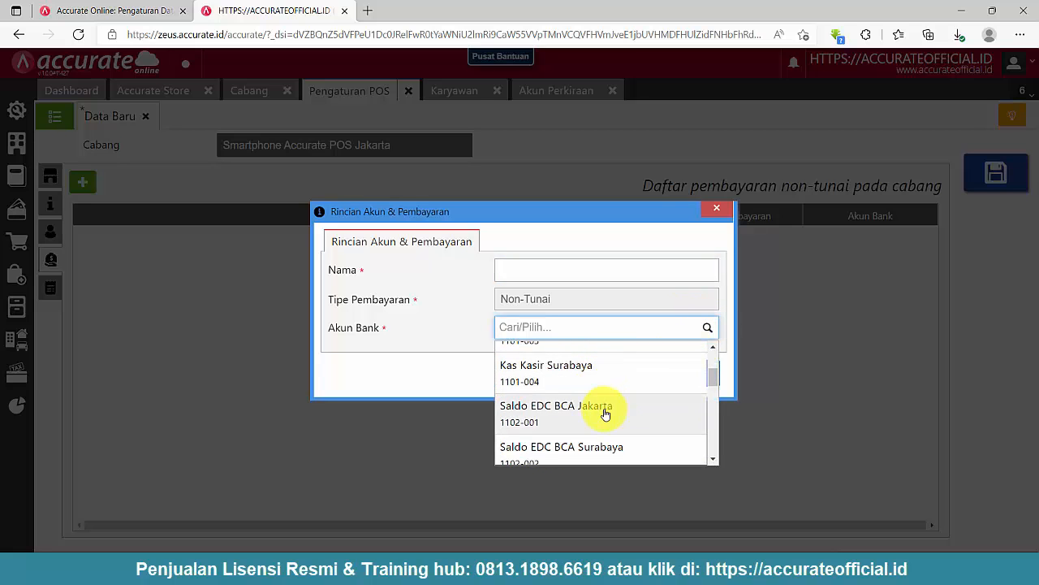
click(596, 418)
click(540, 269)
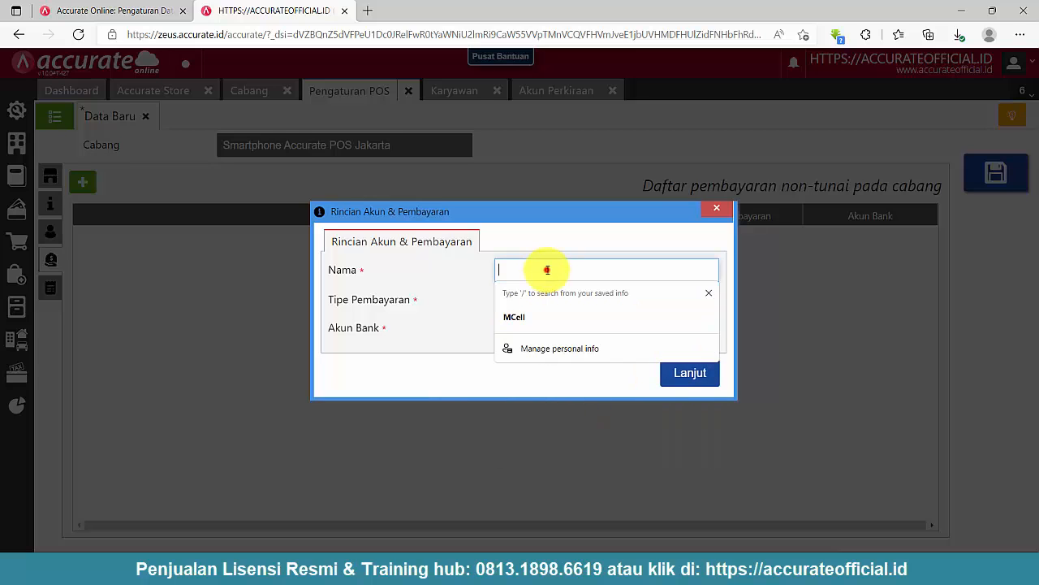
text(EDC )
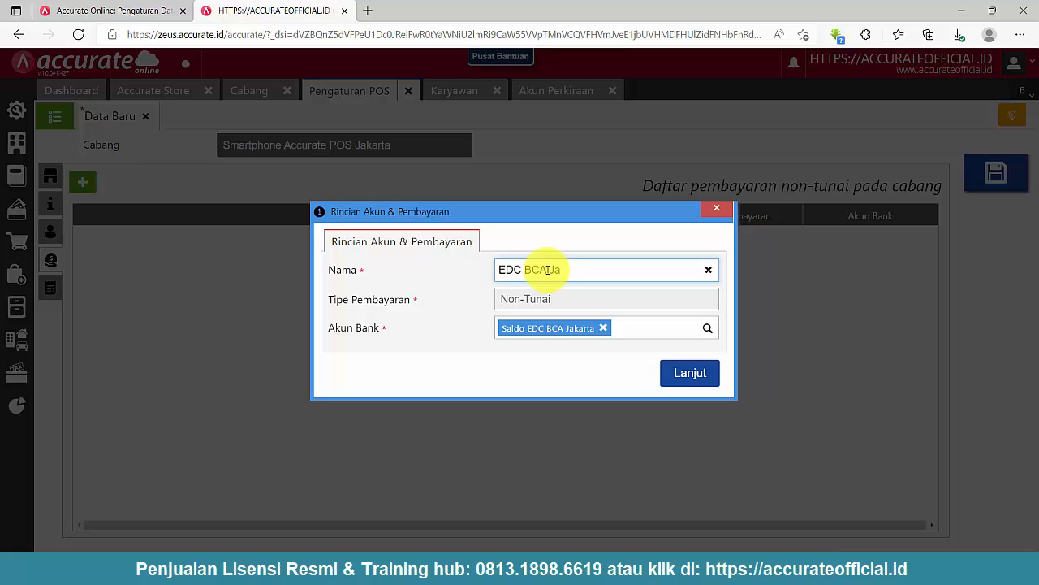
text(BCA Jkt)
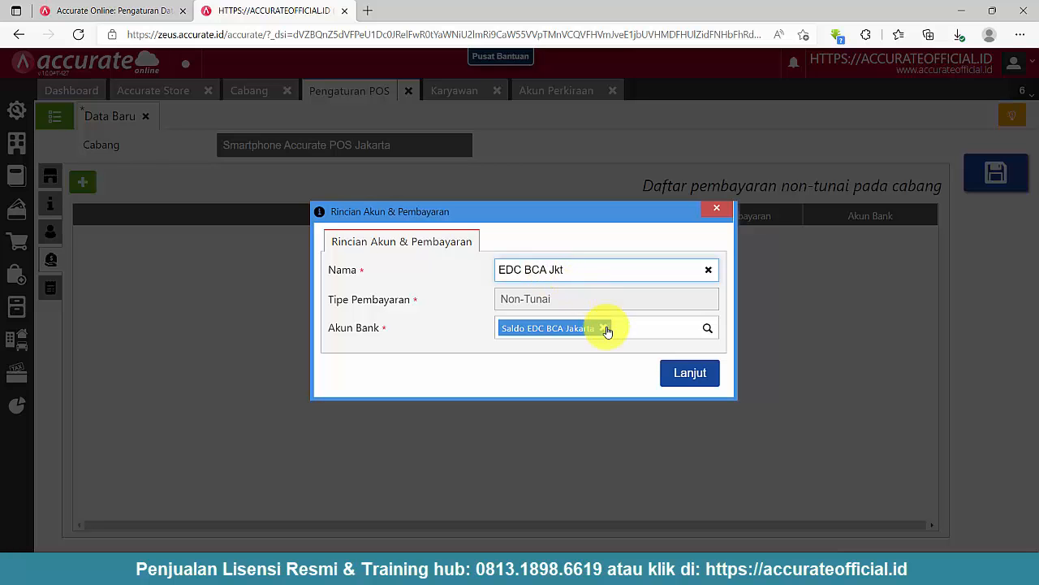
click(686, 373)
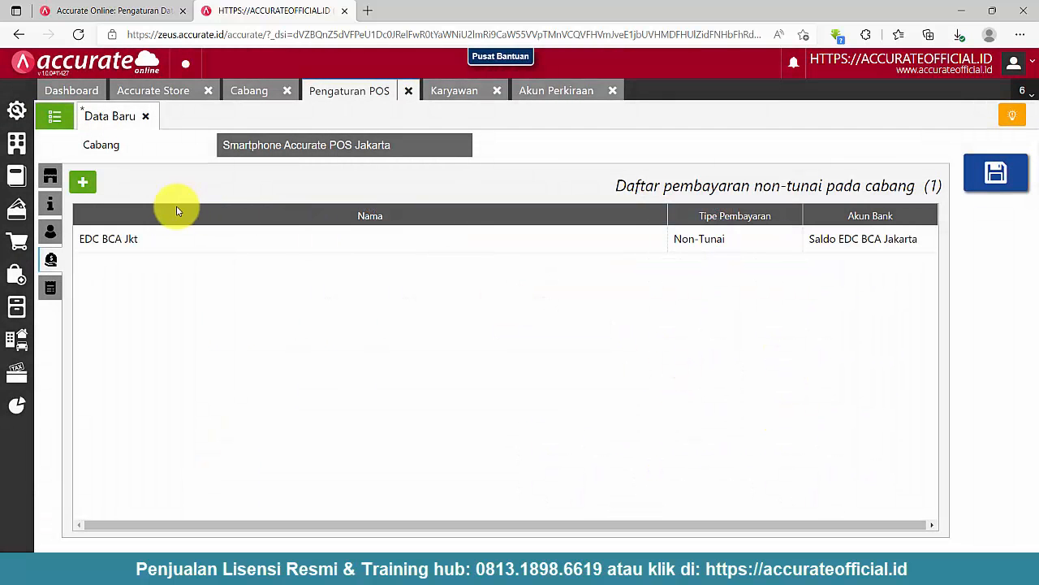
Step: Add a non-cash payment named EDC Mandiri Jkt linked to the Saldo EDC MANDIRI bank account
click(82, 182)
click(708, 328)
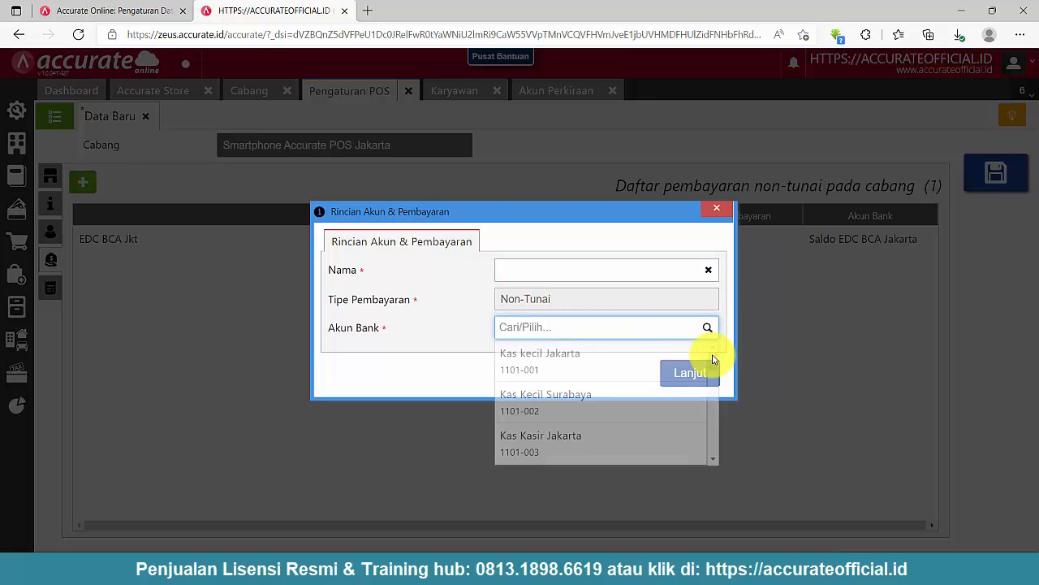
drag(712, 365, 713, 401)
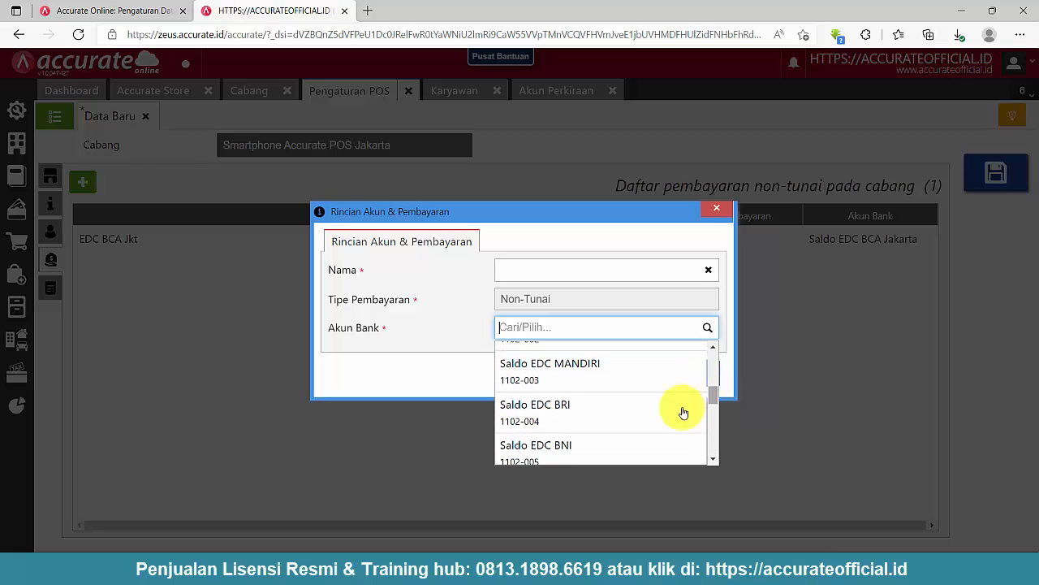
scroll(619, 398, up, 1)
scroll(605, 402, up, 1)
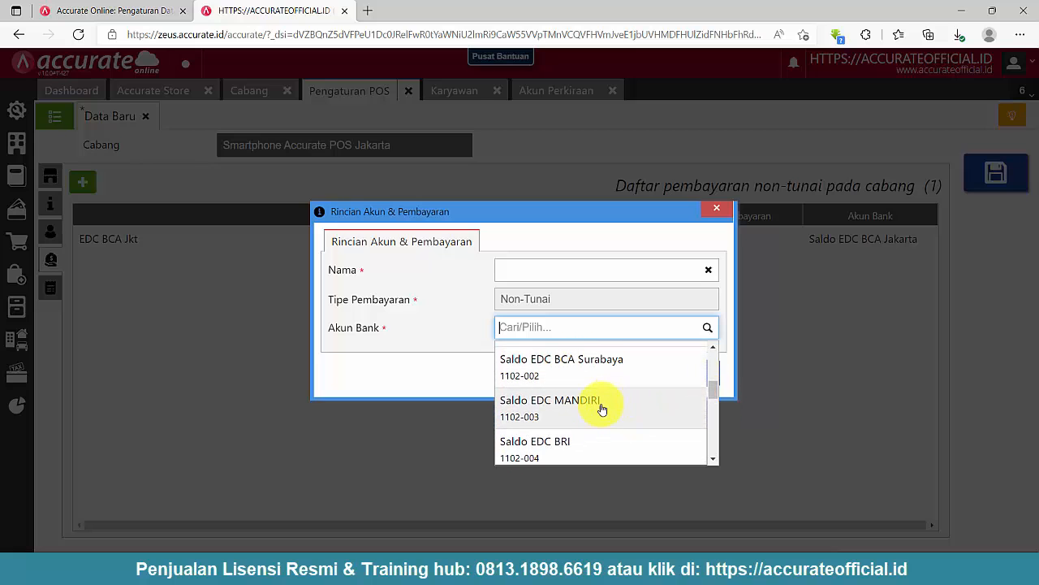
click(601, 416)
click(559, 273)
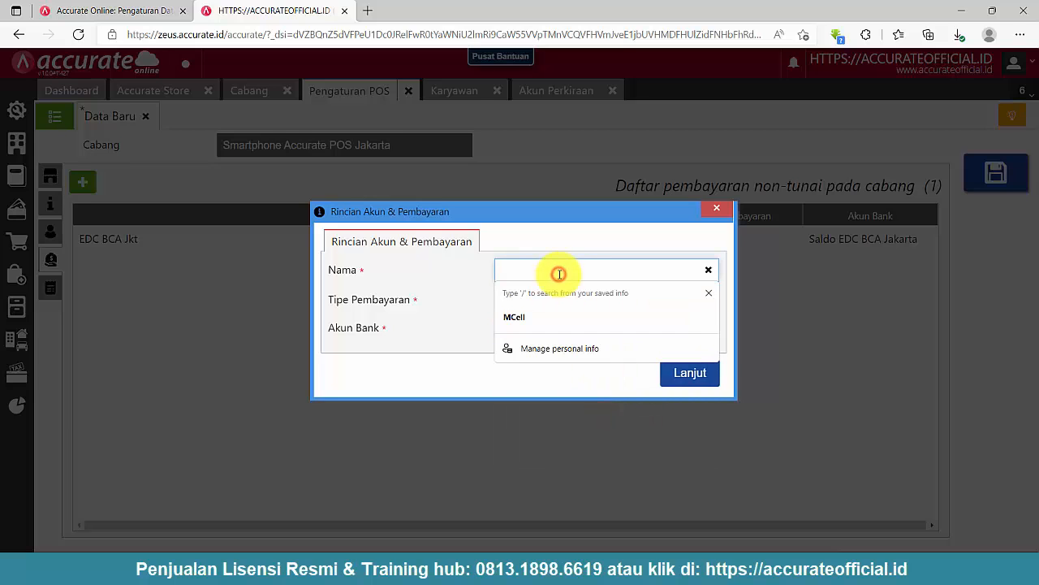
text(EDC Mandiri Jkt)
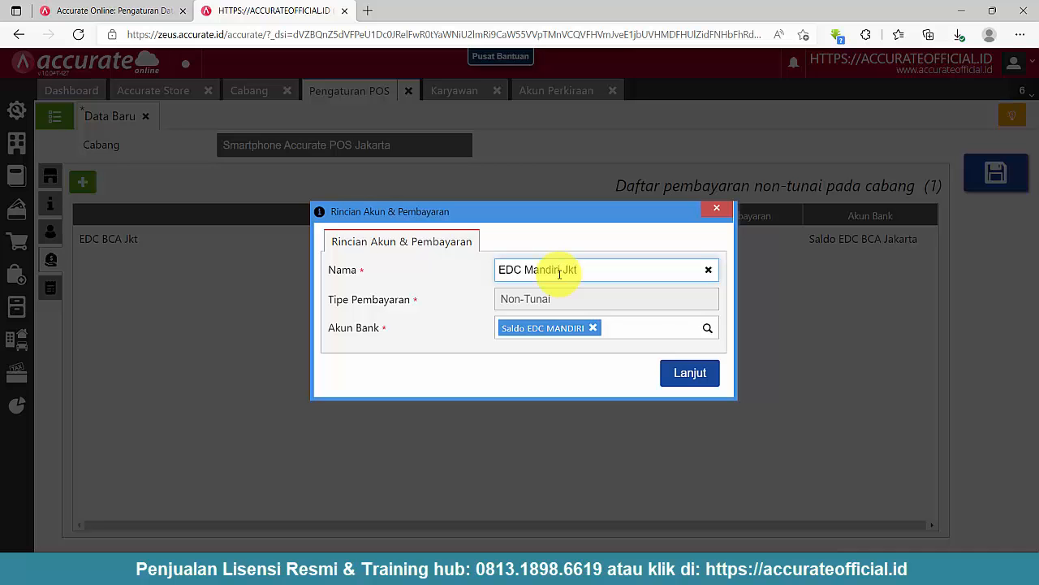
click(689, 373)
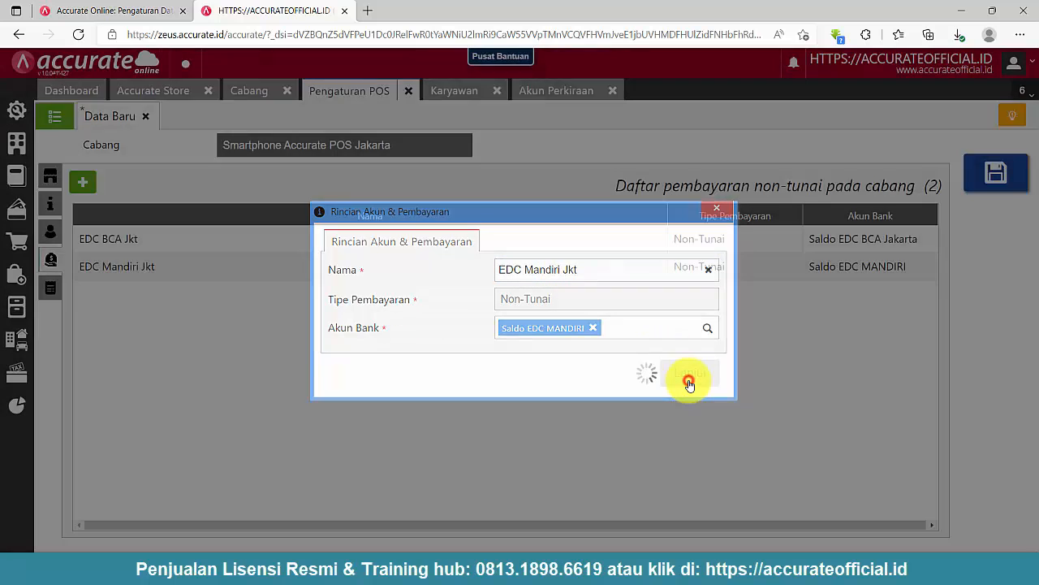
Step: Add a non-cash payment named Gopay linked to the Saldo Gopay bank account
click(86, 182)
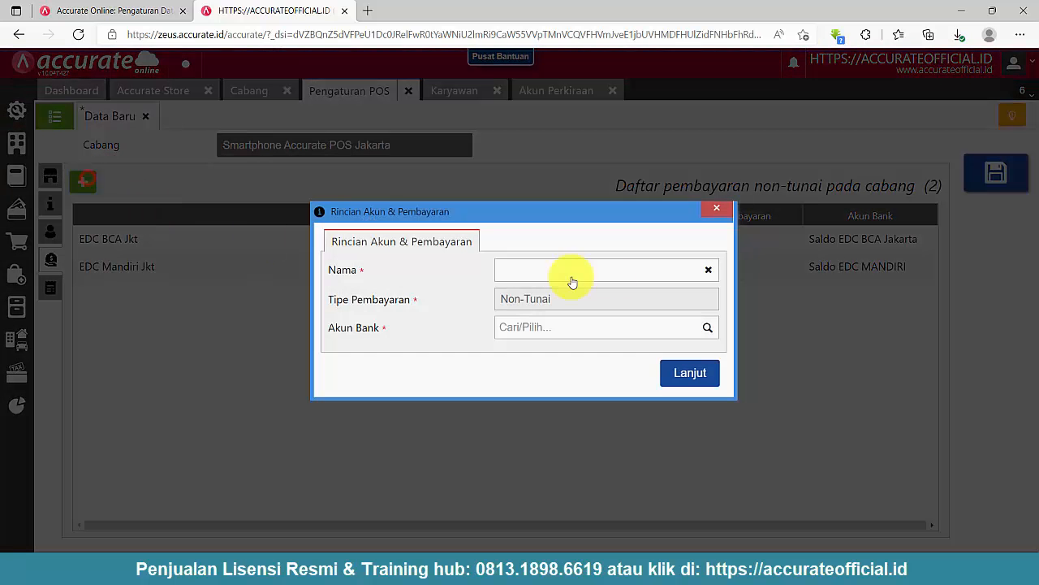
click(708, 328)
drag(712, 367, 708, 411)
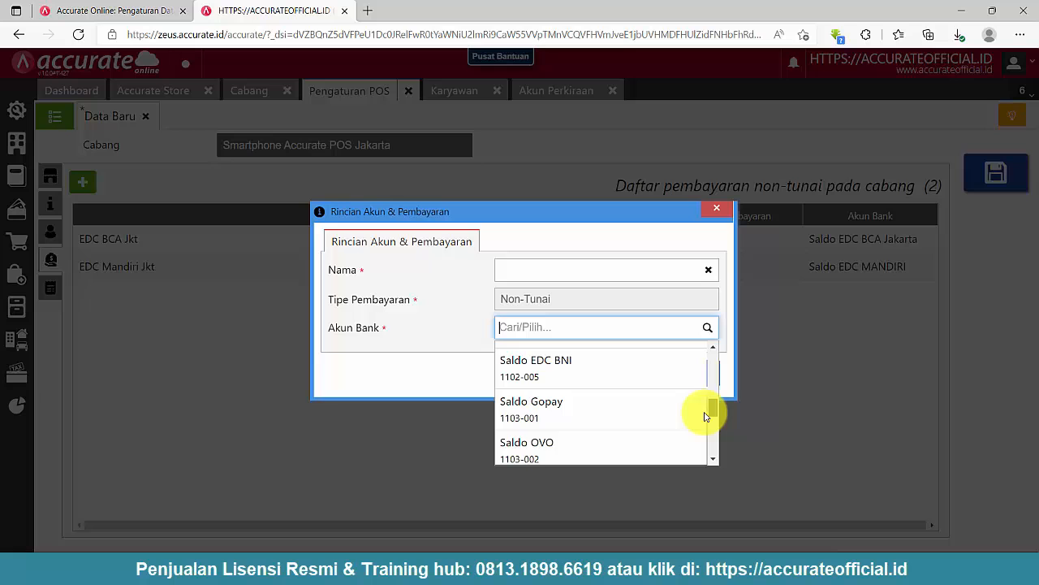
click(656, 417)
click(551, 270)
text(Gopay)
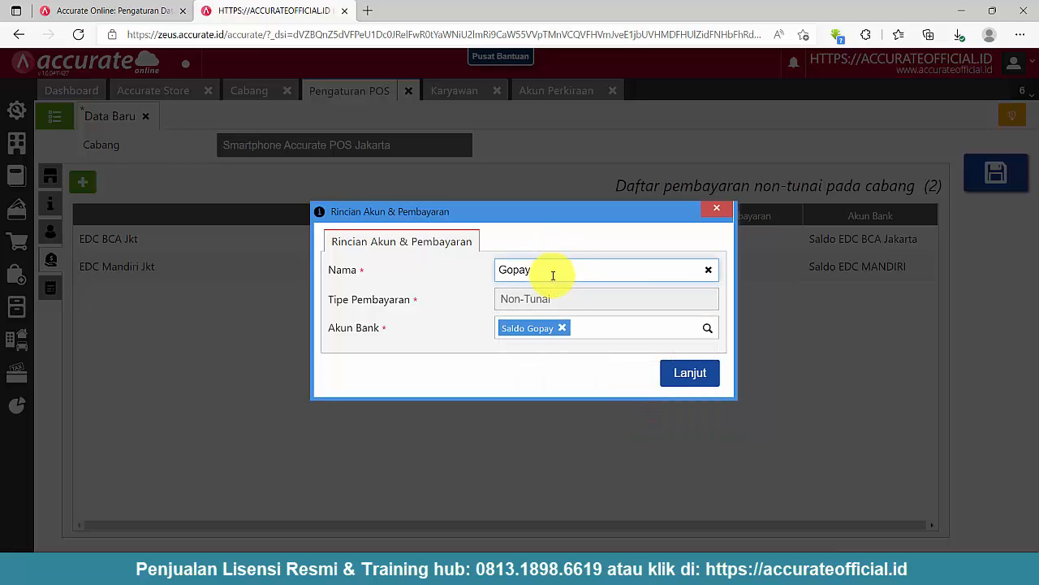
click(690, 372)
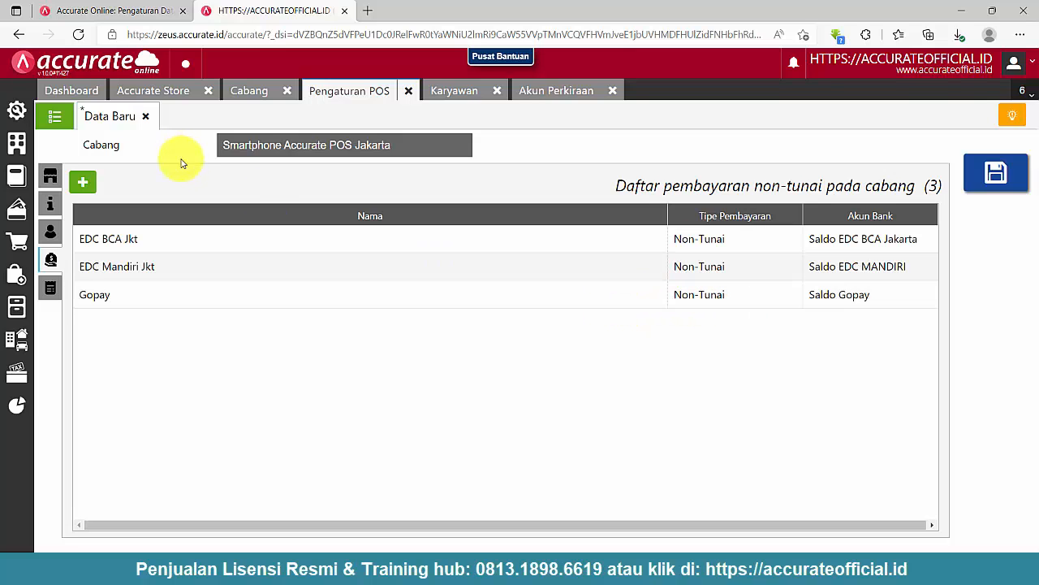
Step: Add a non-cash payment named OVO linked to the Saldo OVO bank account
click(82, 181)
click(705, 323)
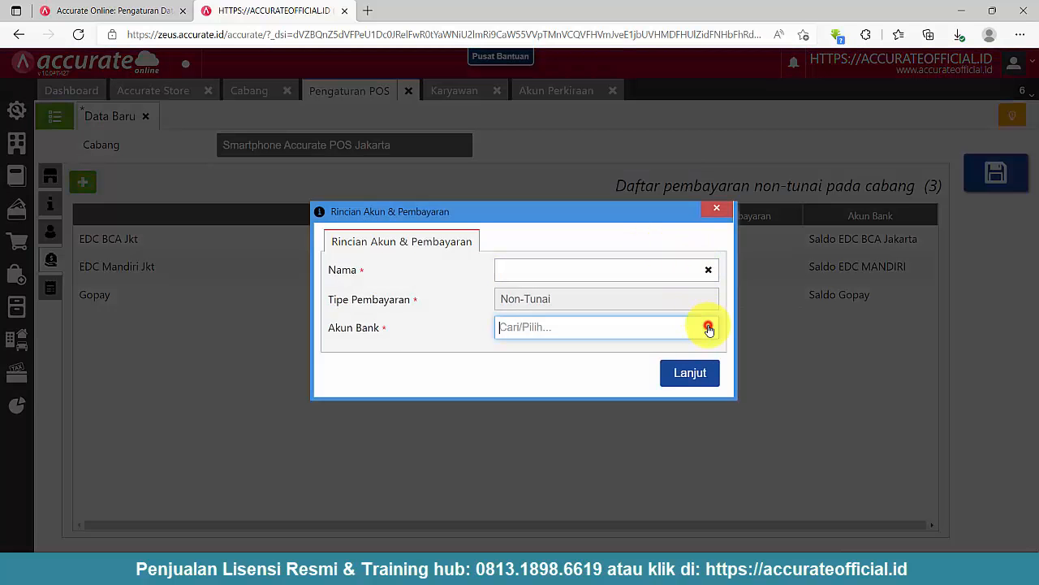
drag(714, 359, 713, 420)
click(639, 419)
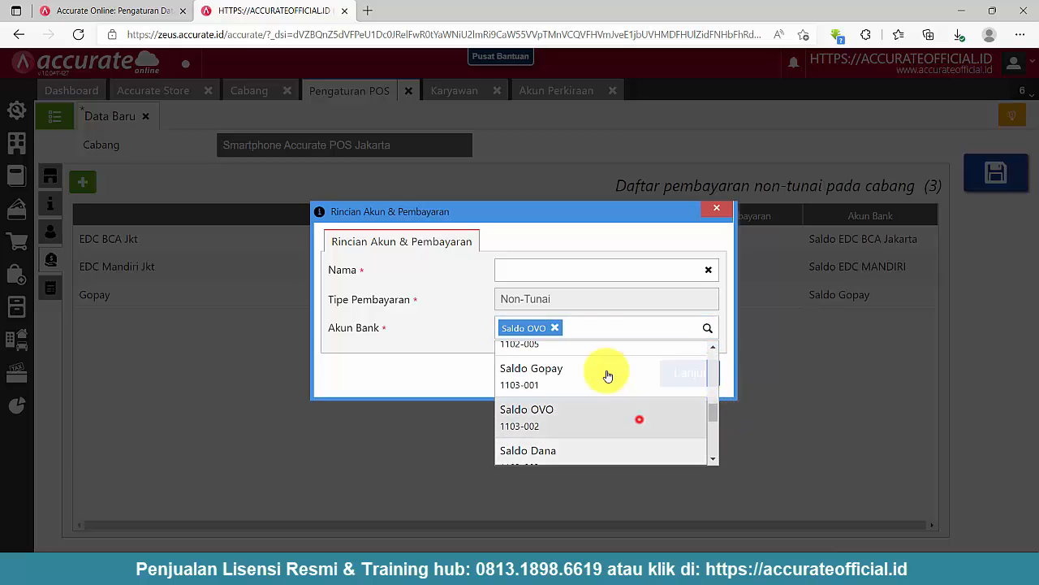
click(553, 272)
text(OVO)
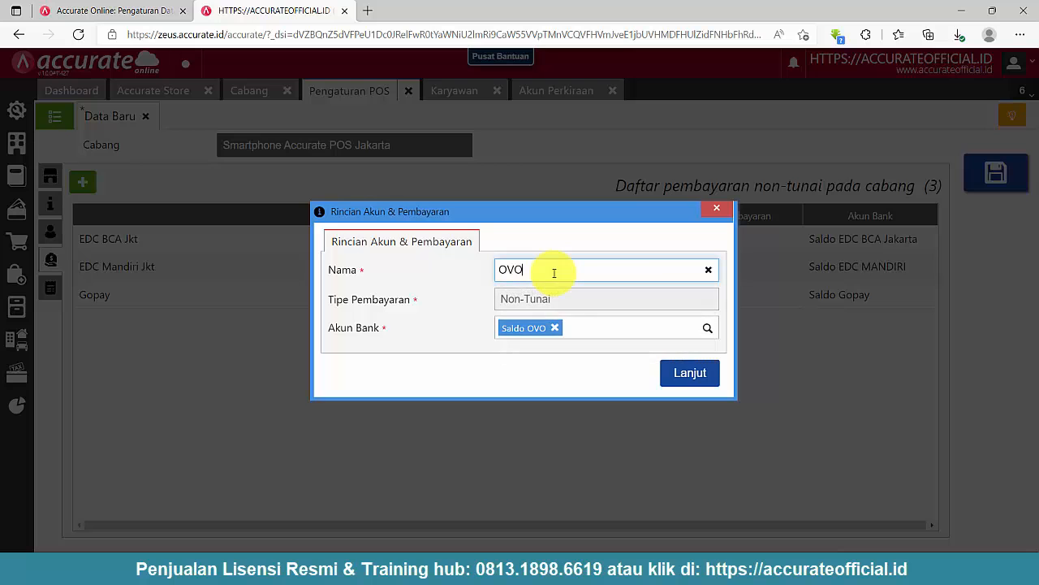
click(686, 373)
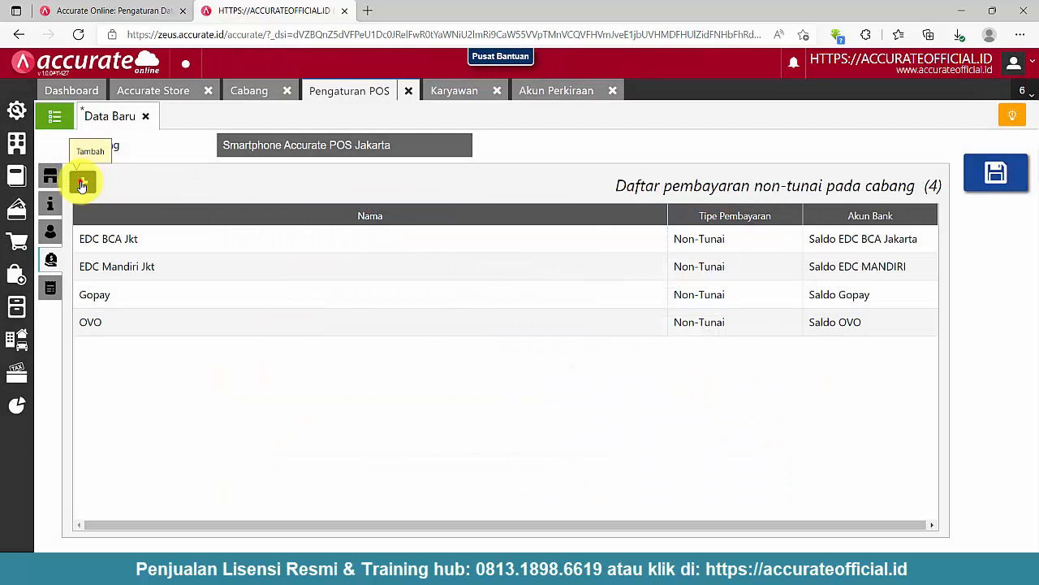
Step: Add a non-cash payment named Dana linked to the Saldo Dana bank account
click(81, 181)
click(606, 268)
text(Dana)
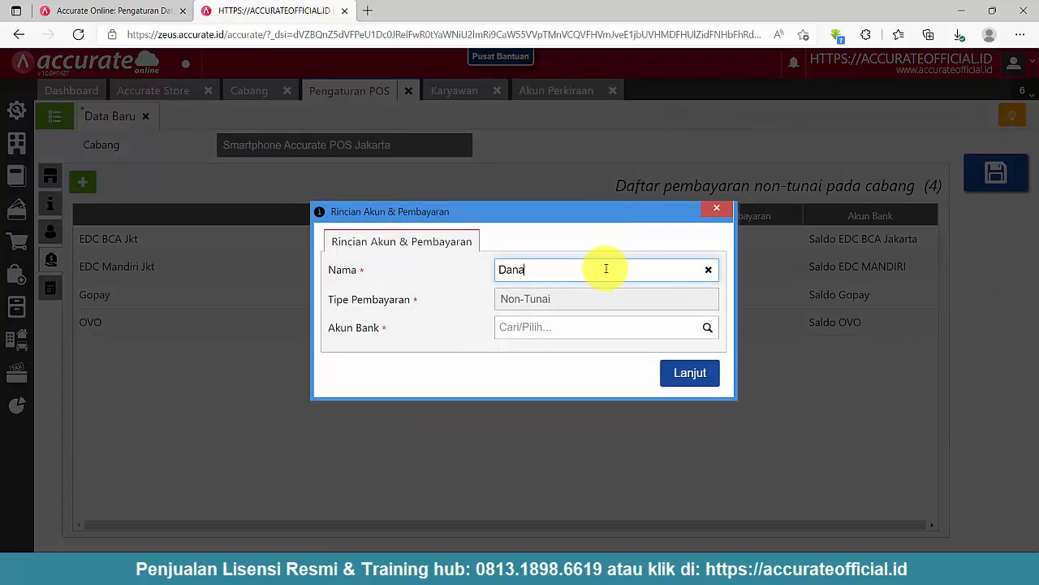
key(Tab)
click(716, 331)
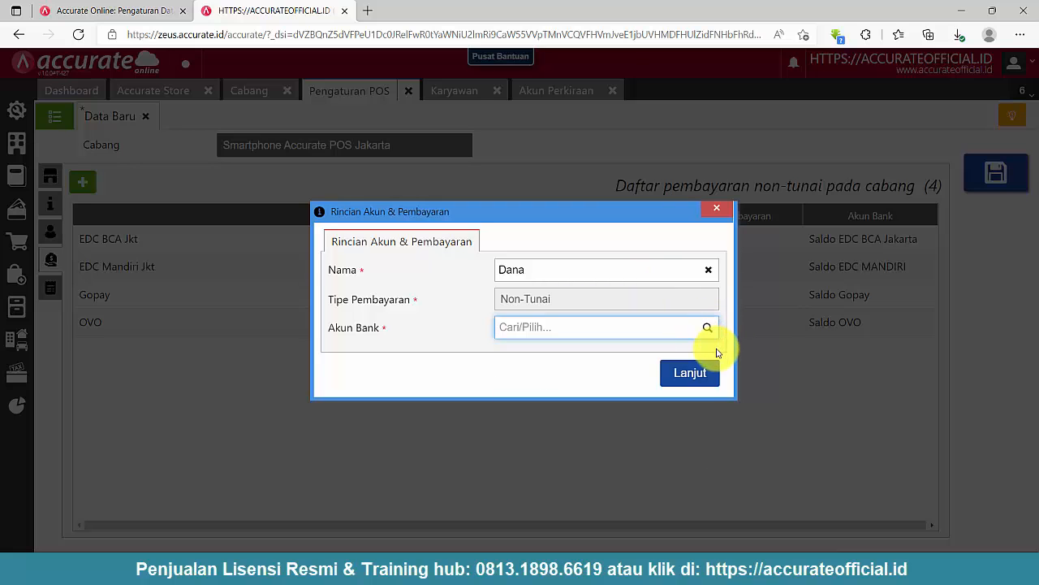
scroll(713, 406, down, 5)
scroll(715, 430, down, 2)
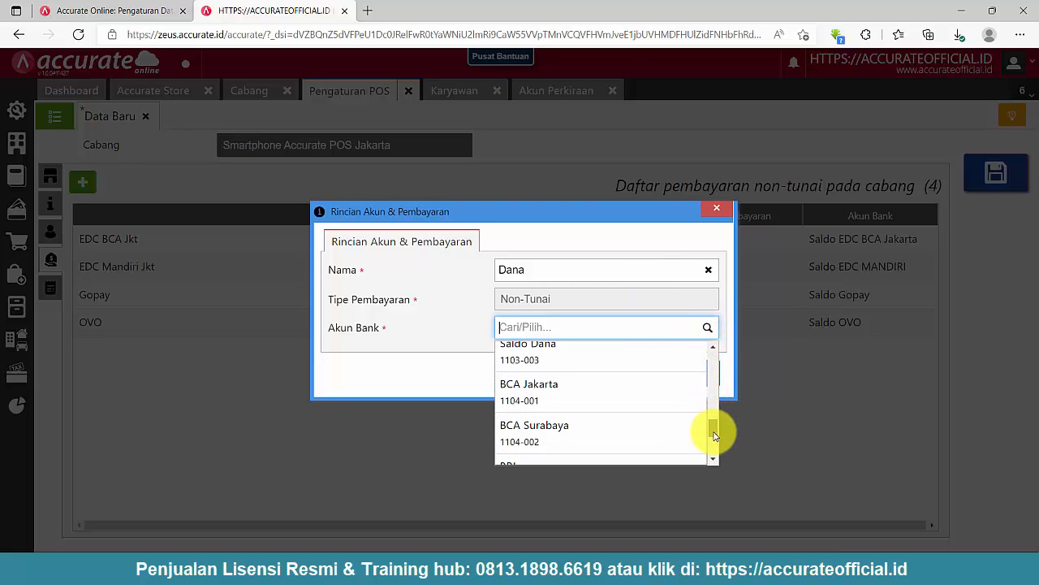
scroll(718, 426, up, 2)
click(594, 402)
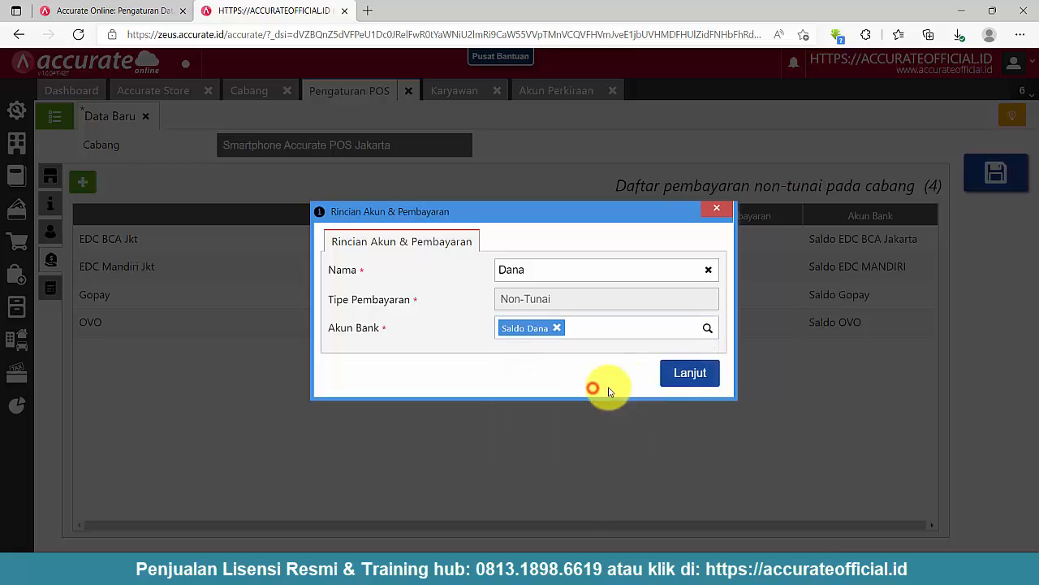
click(691, 373)
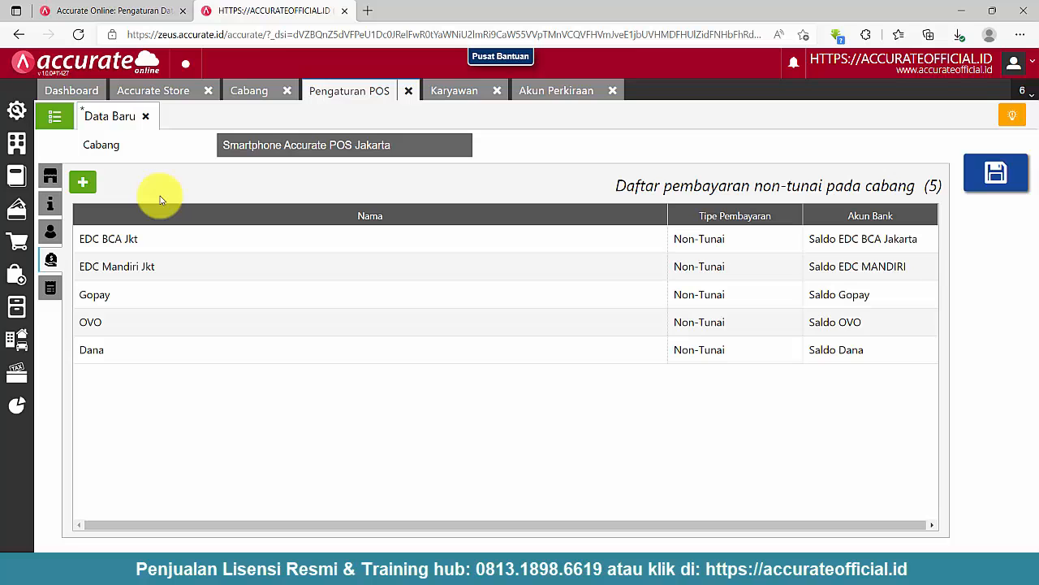
Step: Add a non-cash payment named TransferBank BCA Jkt linked to the BCA Jakarta bank account
click(86, 184)
click(703, 327)
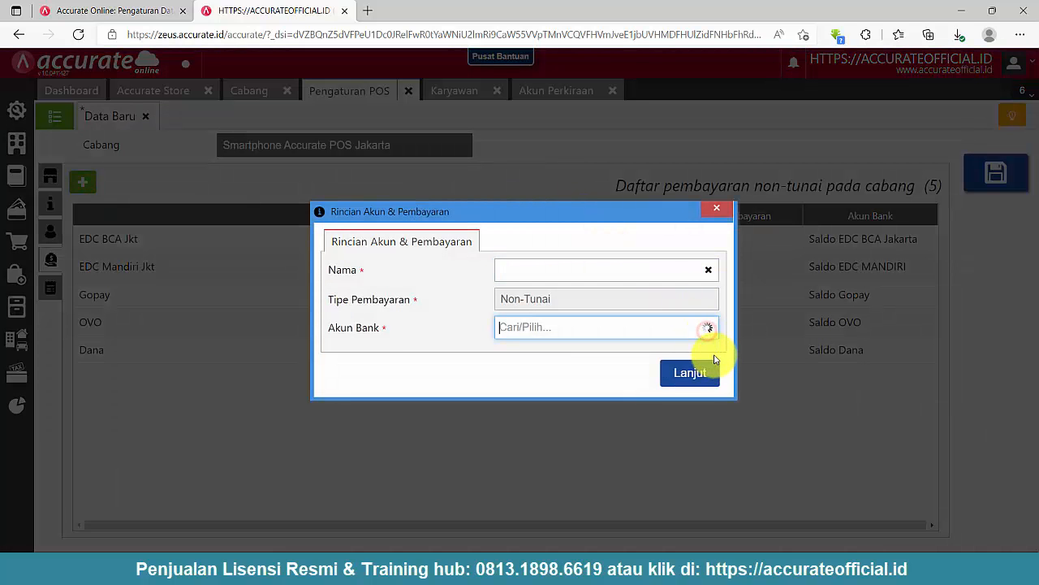
drag(715, 372, 719, 429)
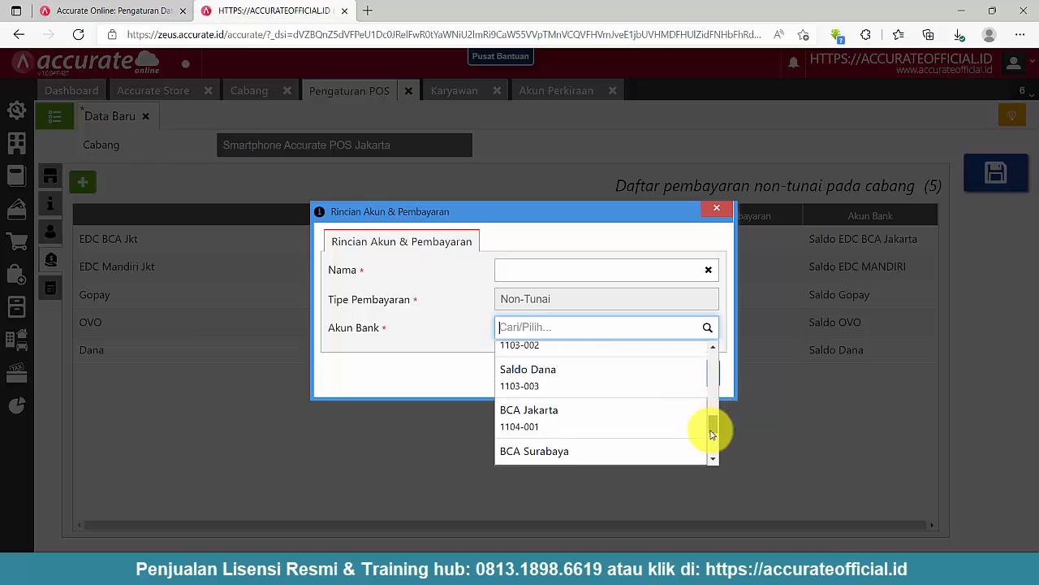
click(591, 414)
click(563, 268)
text(Ba)
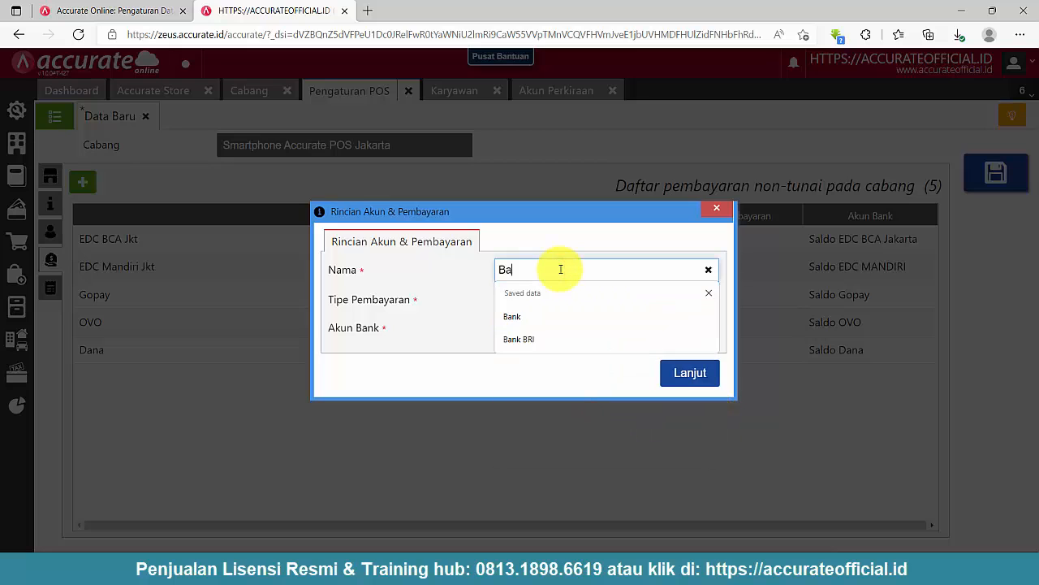
text(nk BCA J)
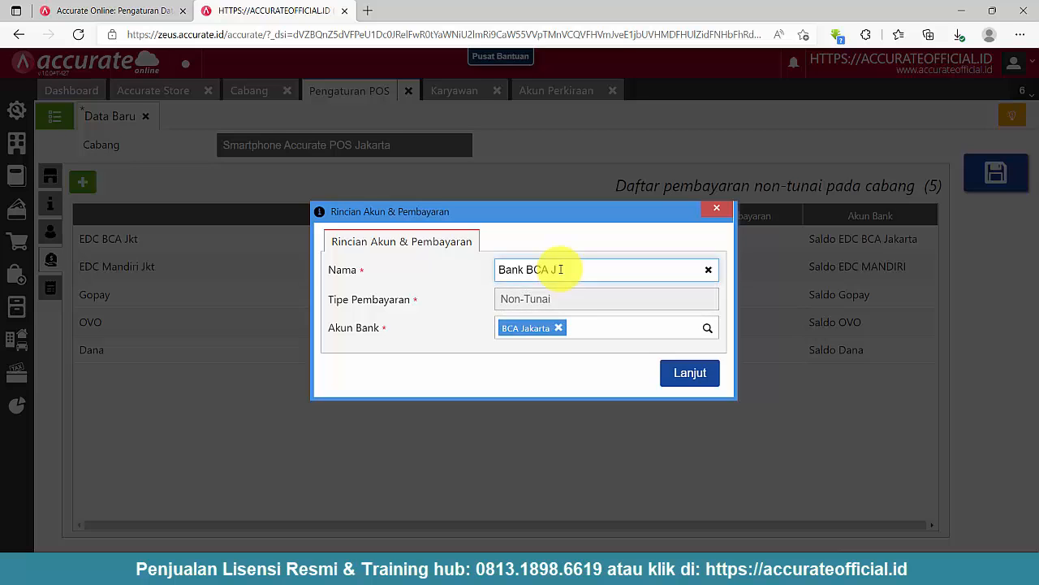
text(kt)
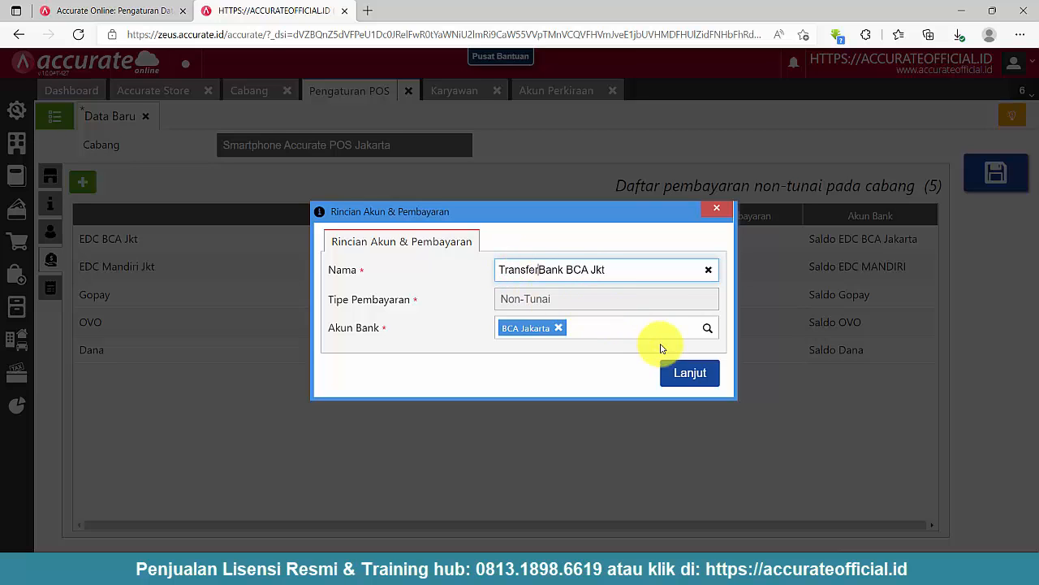
click(682, 373)
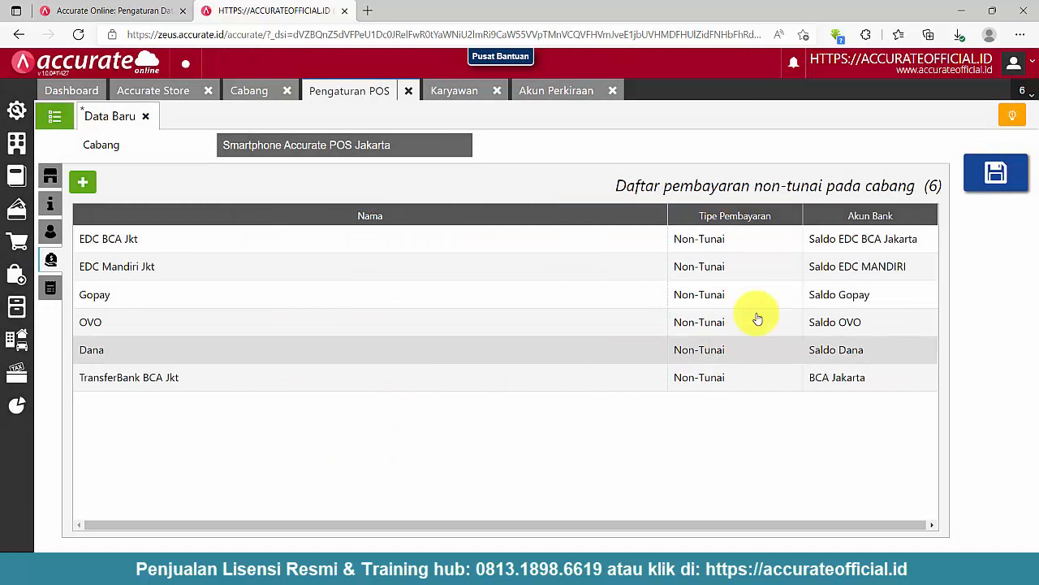
Step: Set the receipt logo to the image Ina.jpg from the Pictures folder
click(51, 289)
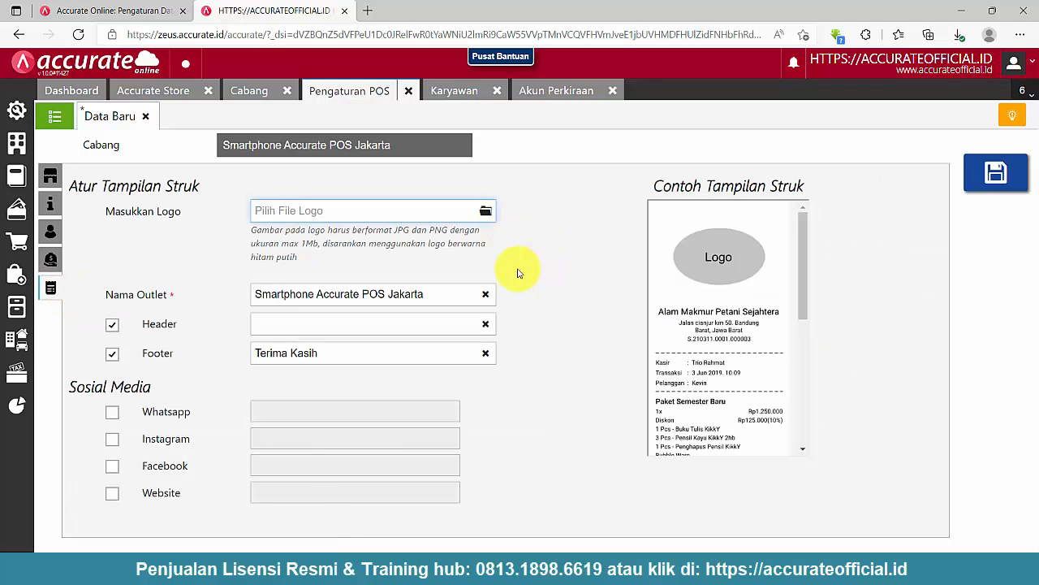
click(485, 212)
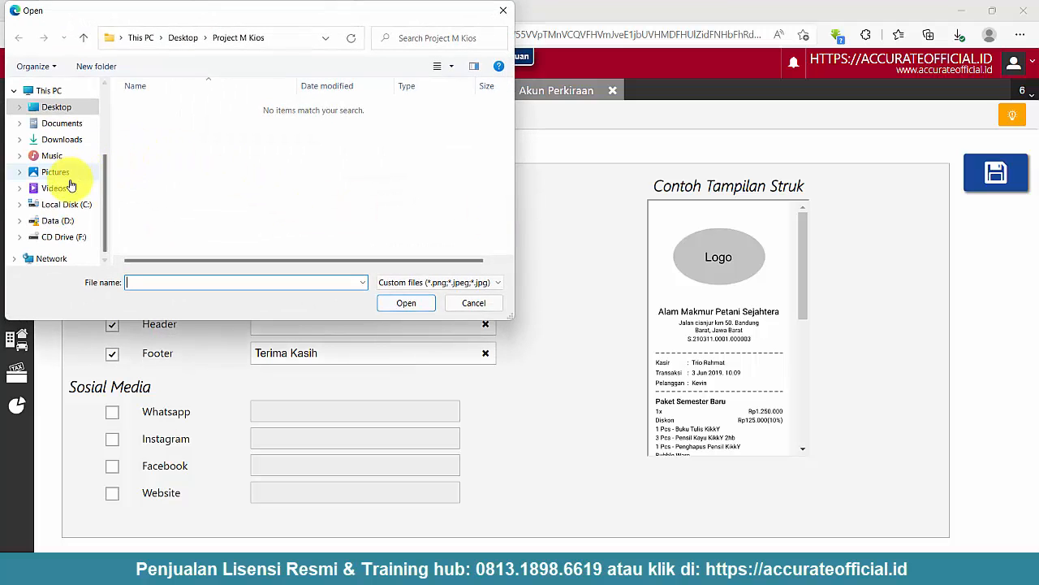
click(58, 173)
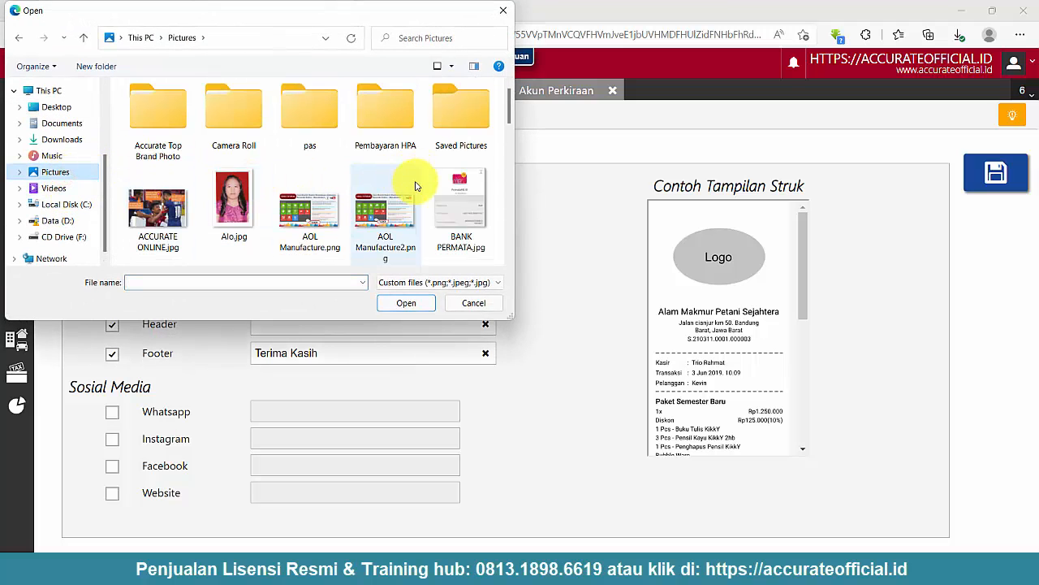
scroll(415, 186, down, 15)
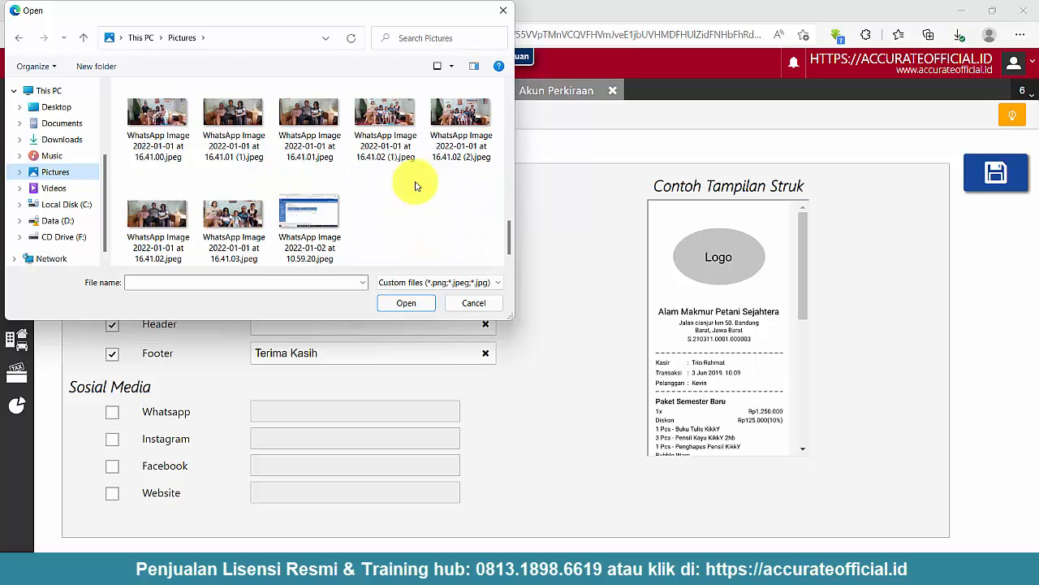
scroll(482, 186, up, 3)
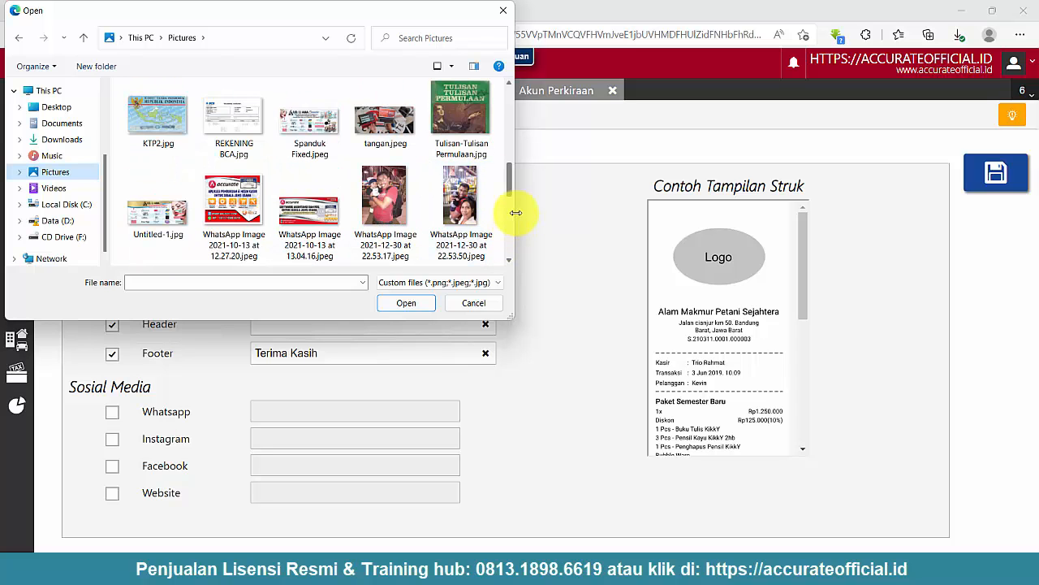
drag(510, 195, 509, 167)
click(234, 148)
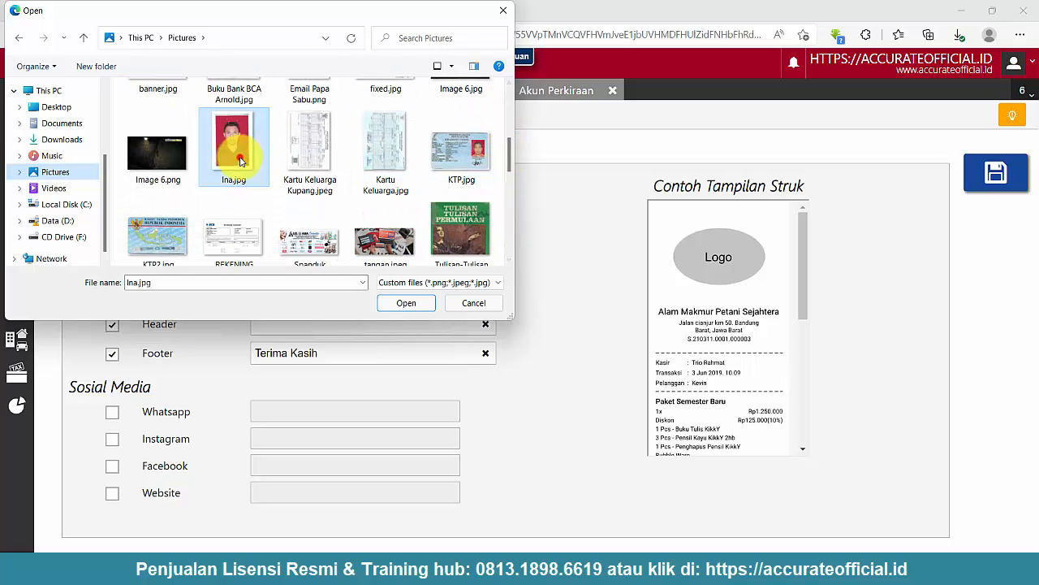
click(406, 302)
Step: Set the receipt header text to "Selamat berbelanja"
click(284, 324)
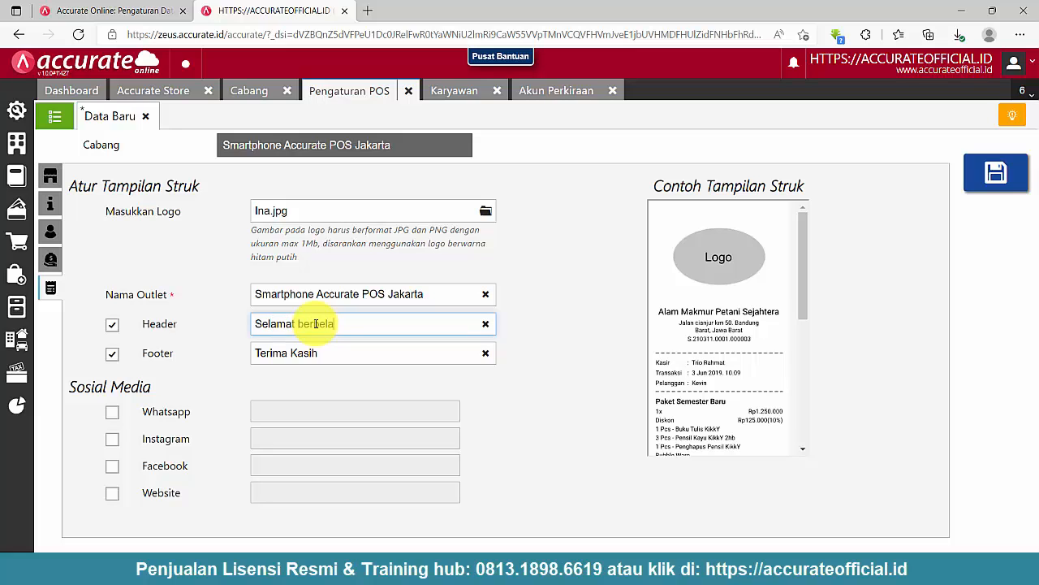
click(365, 352)
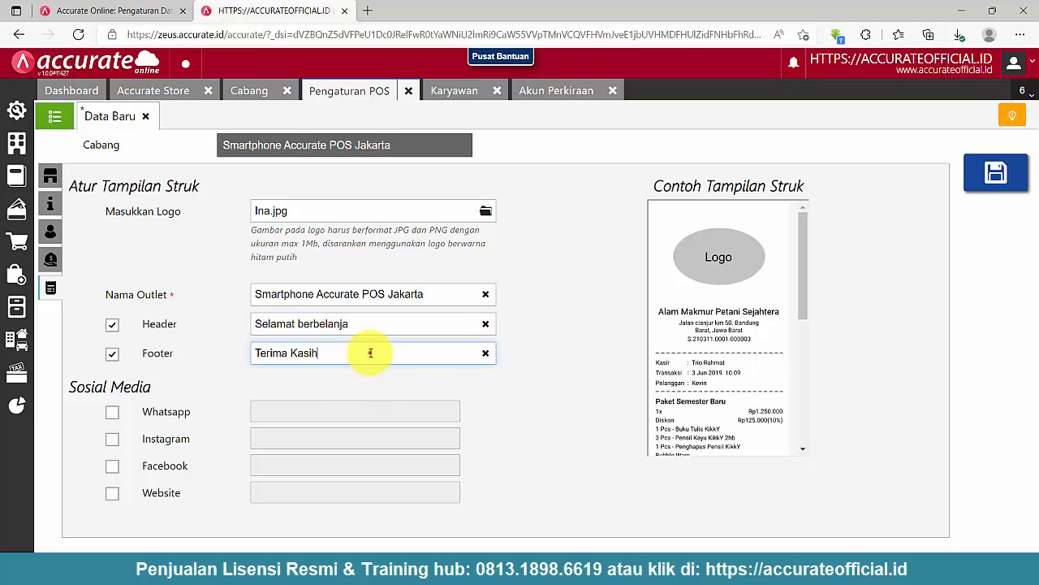
drag(808, 299, 798, 277)
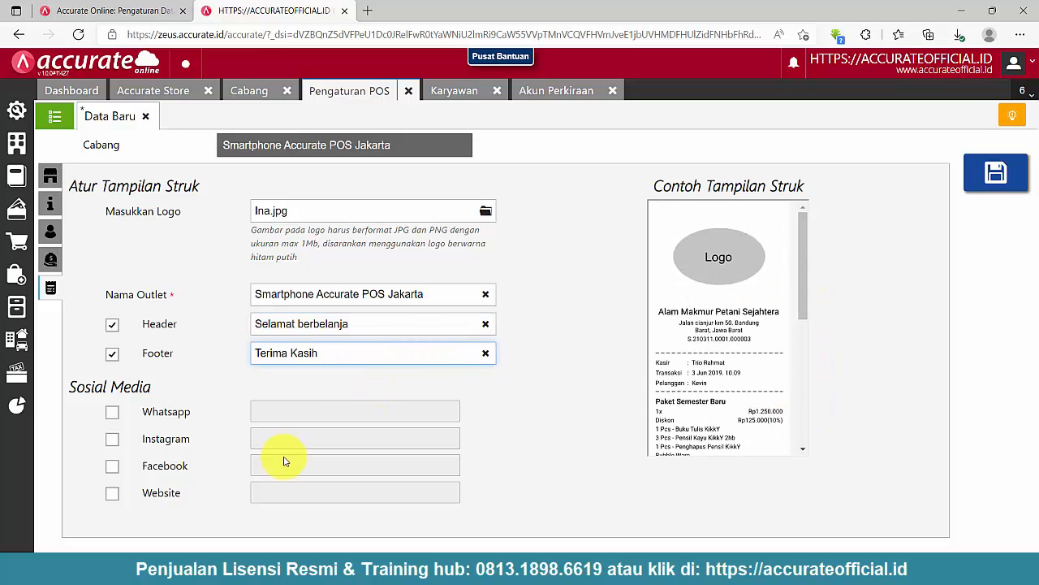
Step: Enable Whatsapp, Instagram and Facebook on the receipt and fill in the contact number, Instagram account name and Facebook profile link
click(113, 412)
click(302, 412)
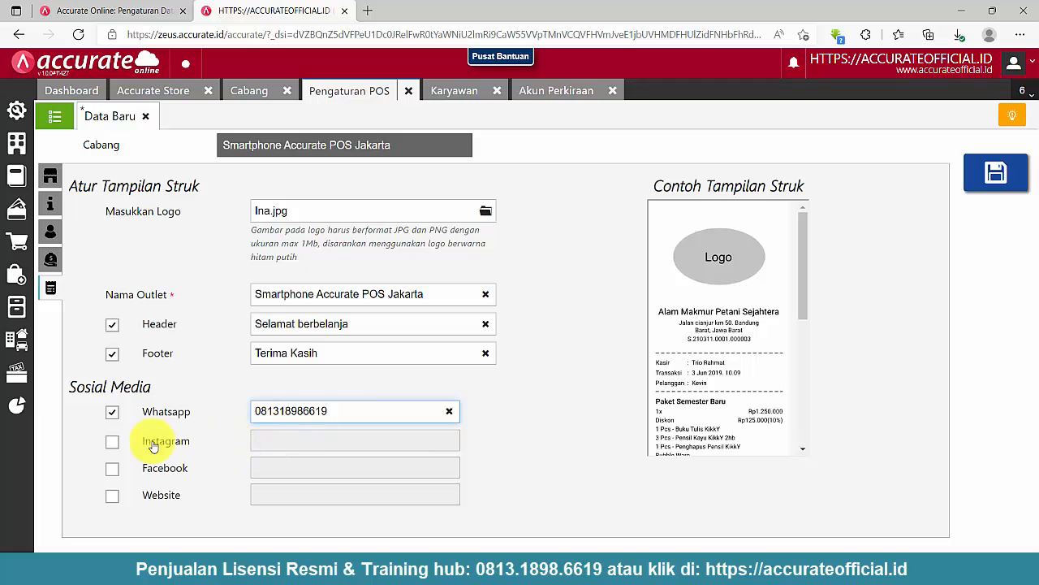
click(112, 443)
click(112, 468)
click(115, 442)
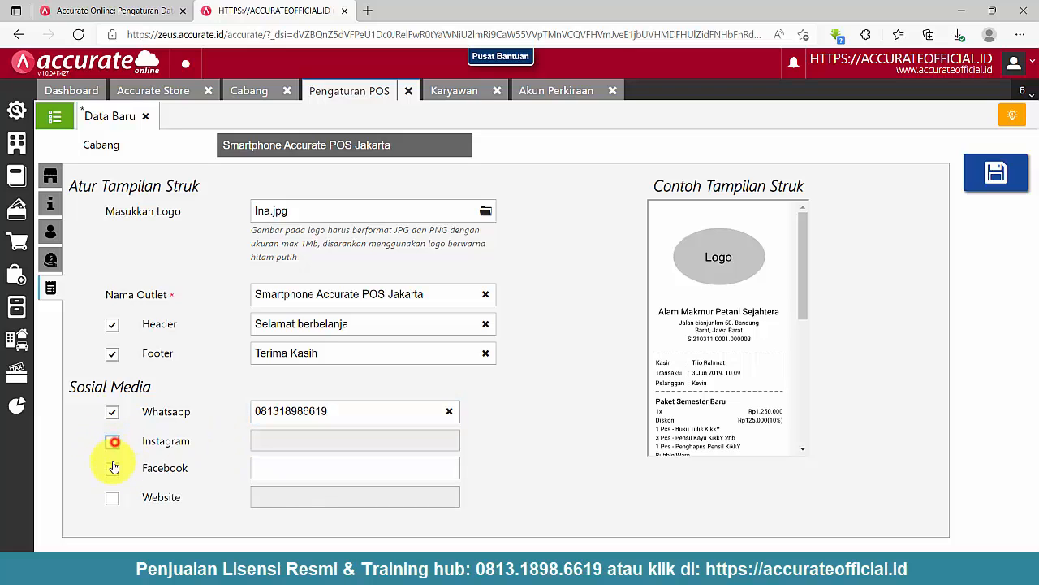
click(113, 471)
click(113, 441)
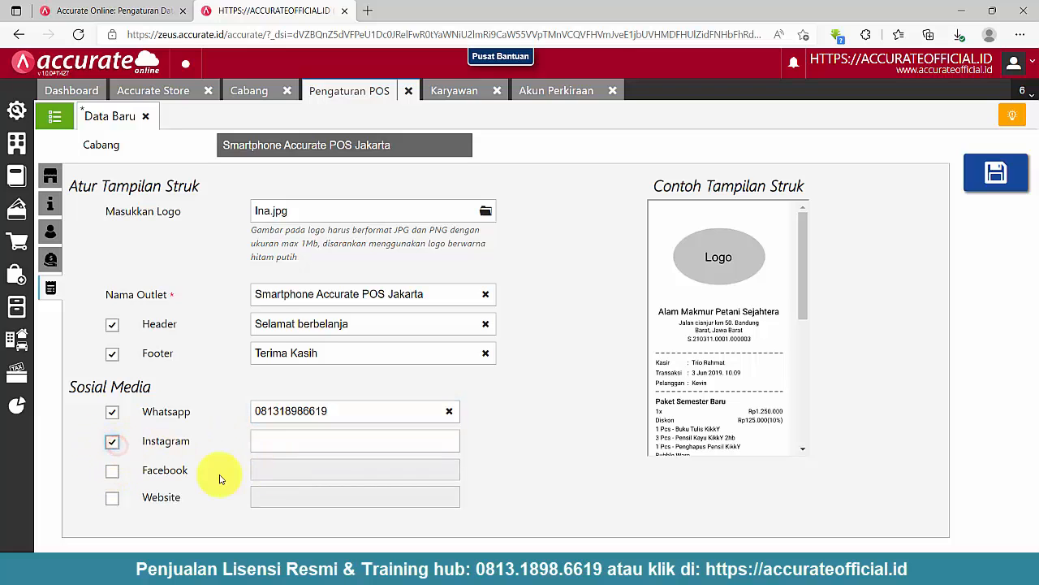
click(112, 472)
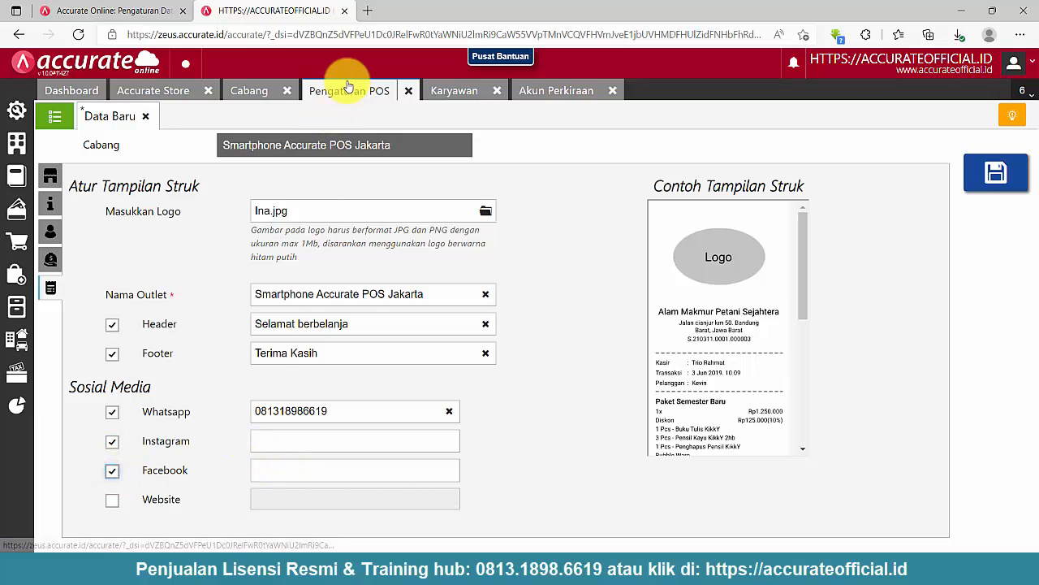
click(280, 464)
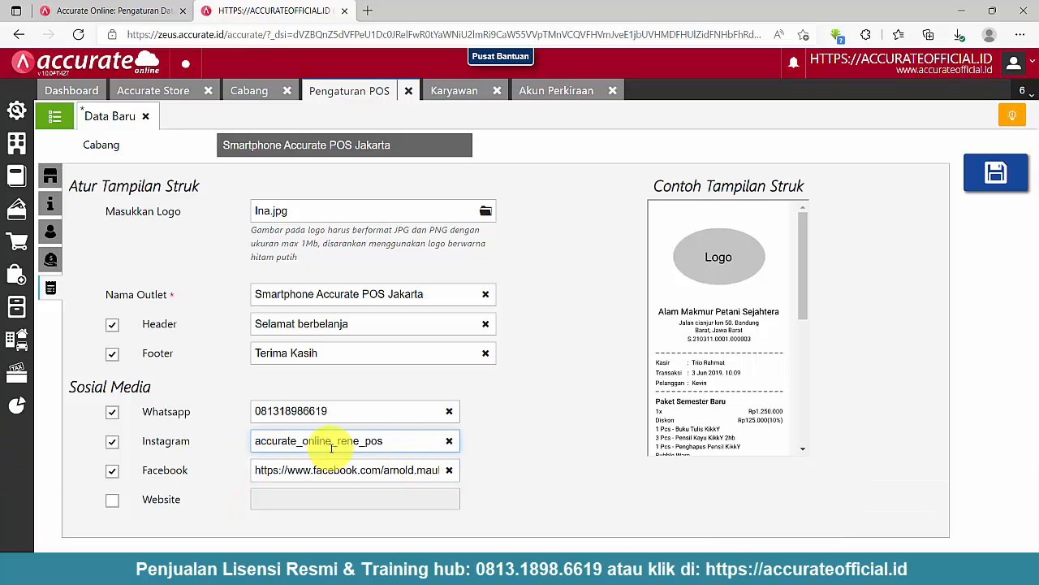
click(112, 501)
click(271, 503)
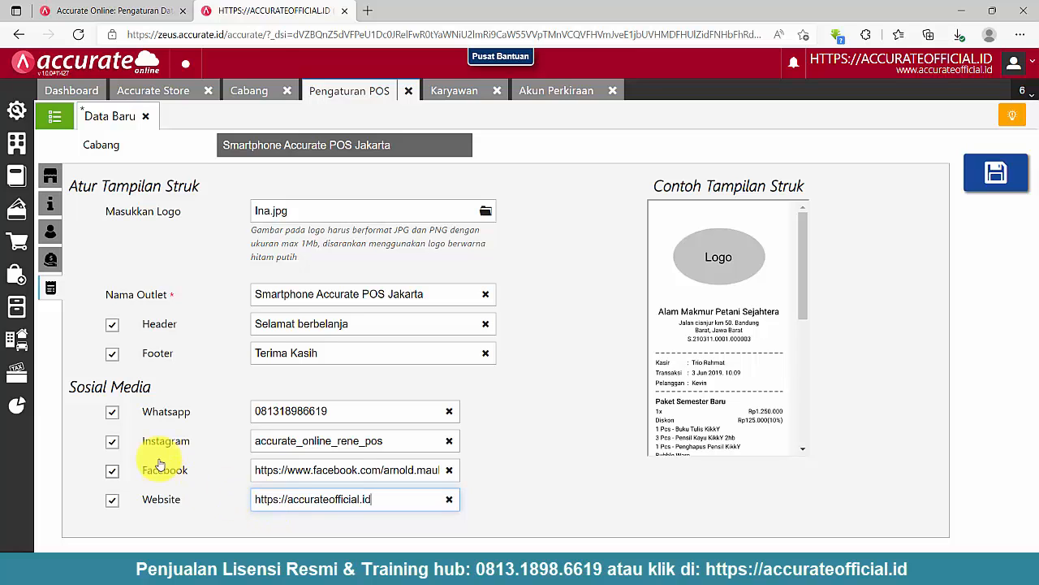
scroll(743, 366, down, 5)
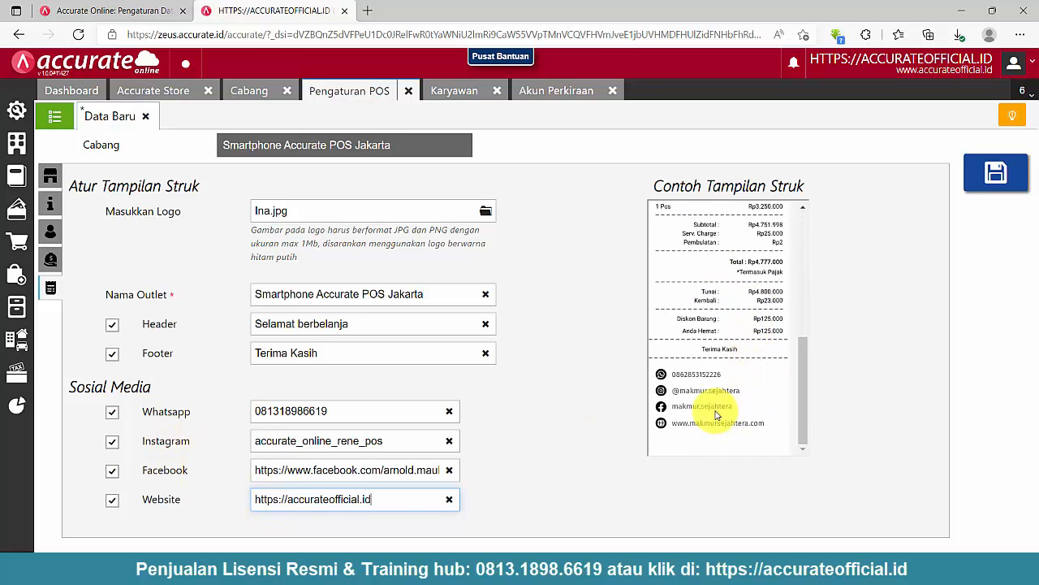
scroll(718, 413, up, 5)
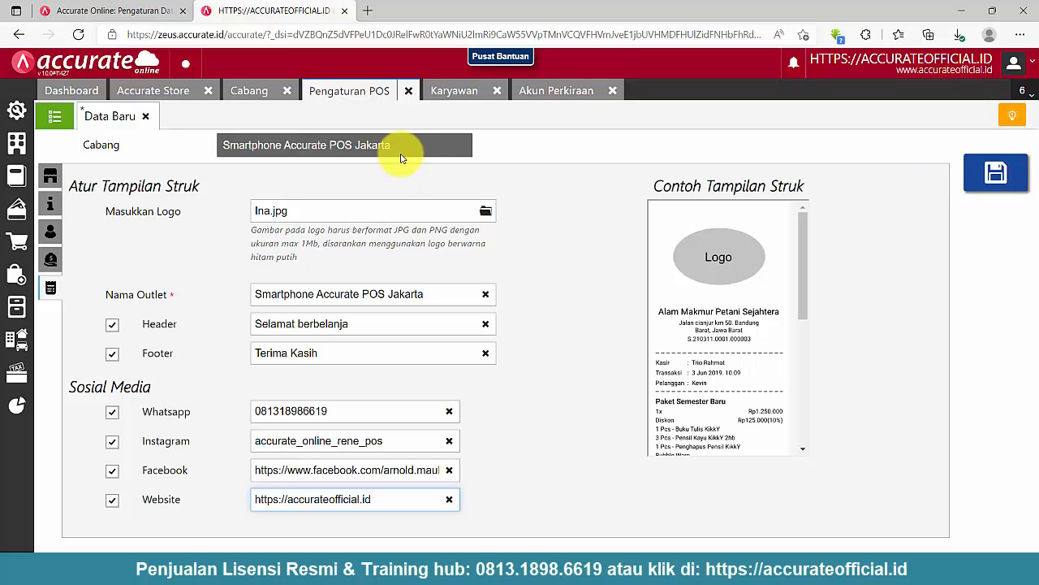
click(536, 258)
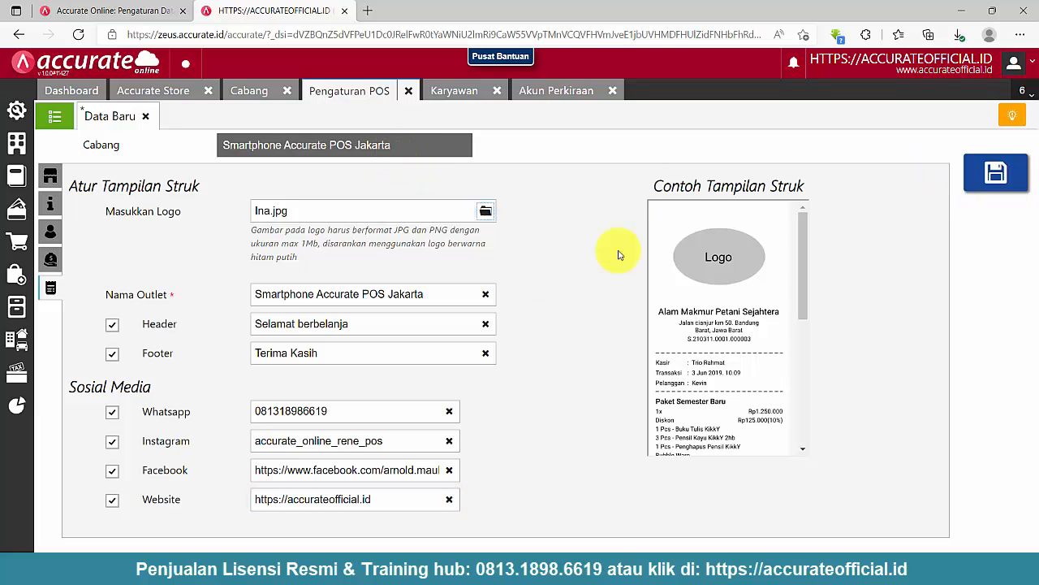
click(1004, 178)
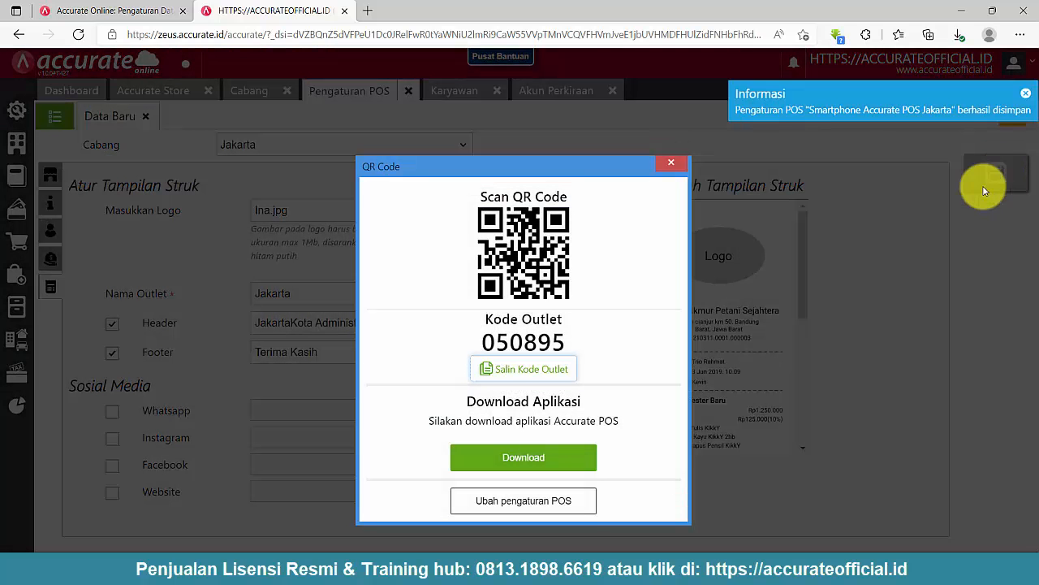
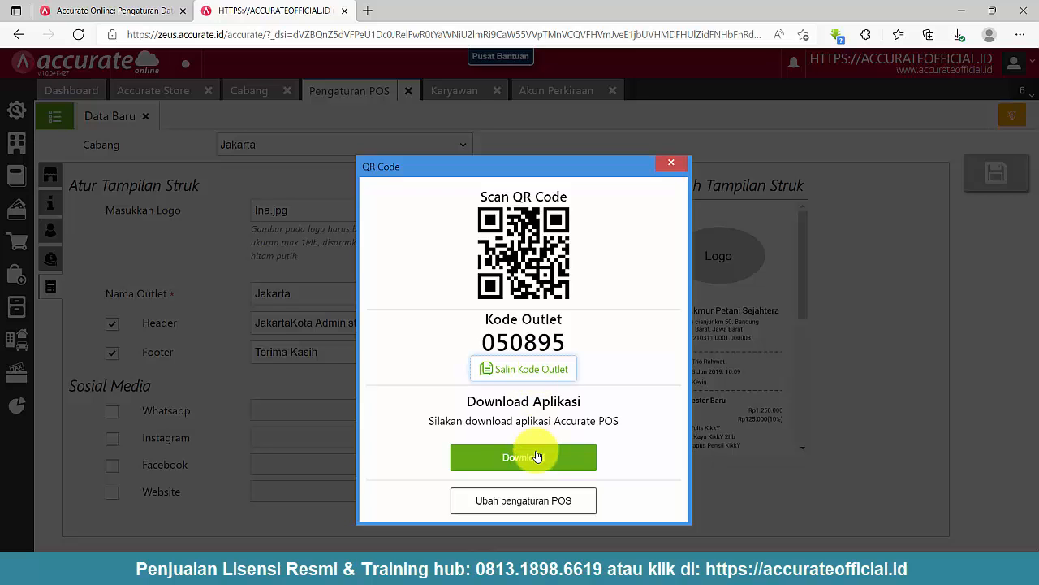
Step: Open the Accurate POS app download page and copy its web address
click(543, 459)
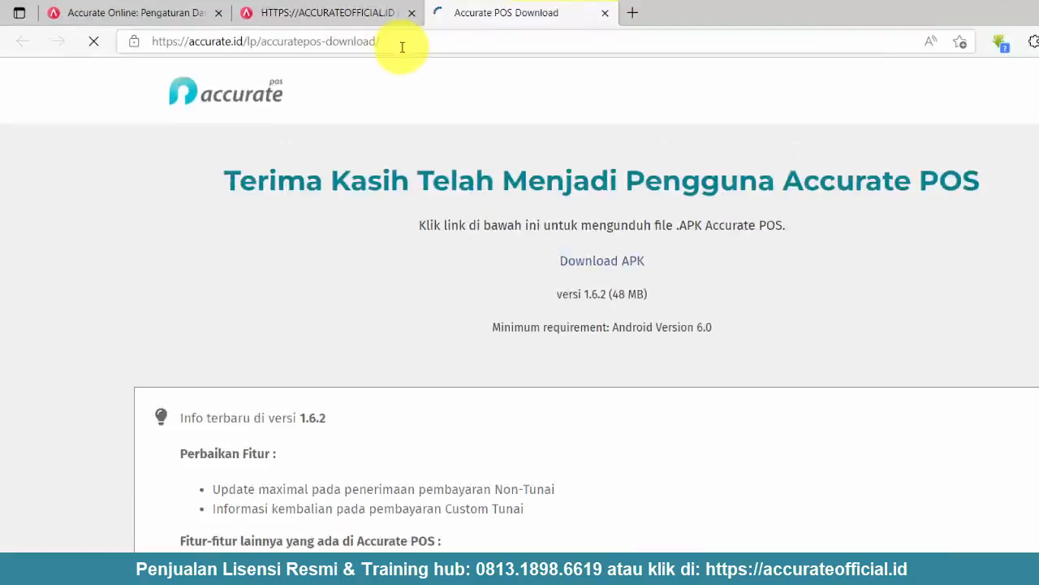
click(319, 39)
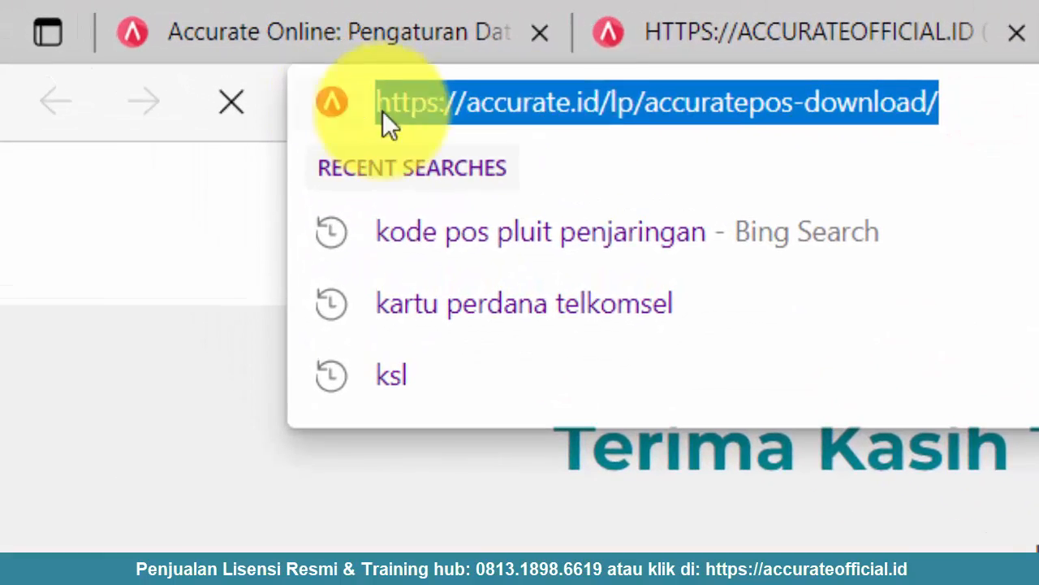
right_click(384, 75)
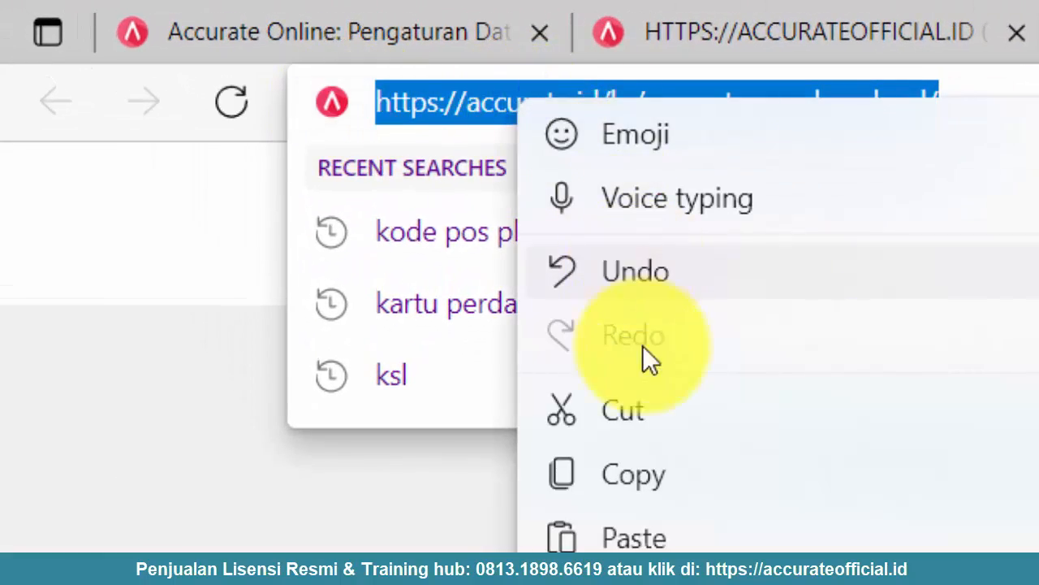
click(627, 474)
click(10, 233)
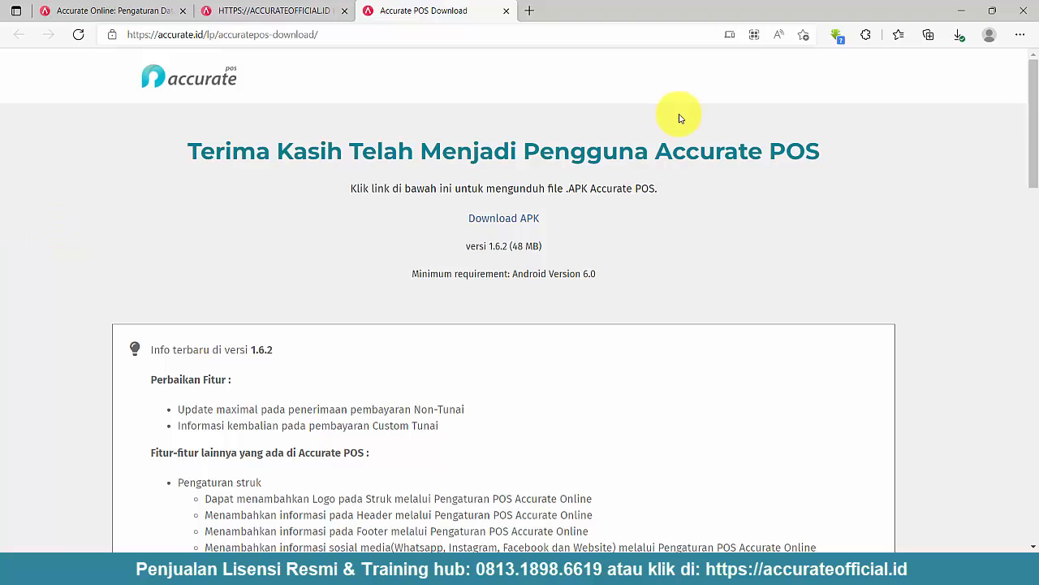
Step: Return to the POS settings and view the QR code of the saved Smartphone Accurate POS Jakarta entry
click(297, 10)
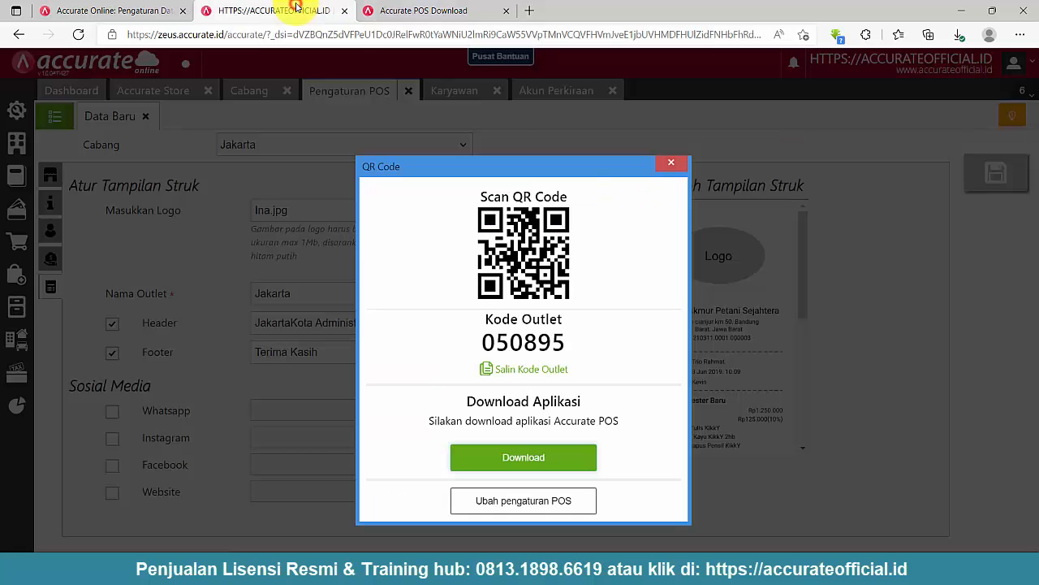
click(673, 166)
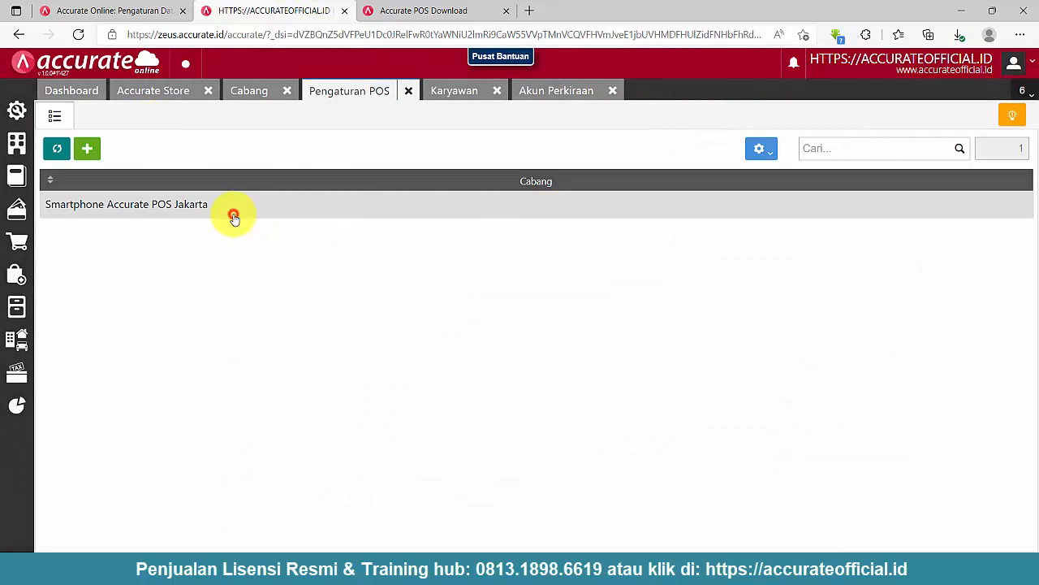
click(233, 216)
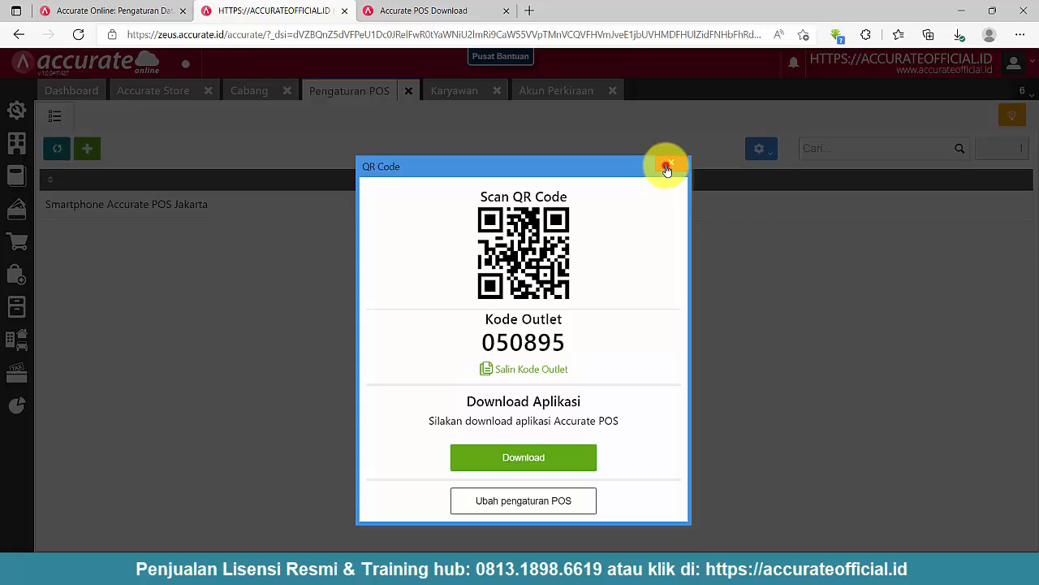
click(667, 167)
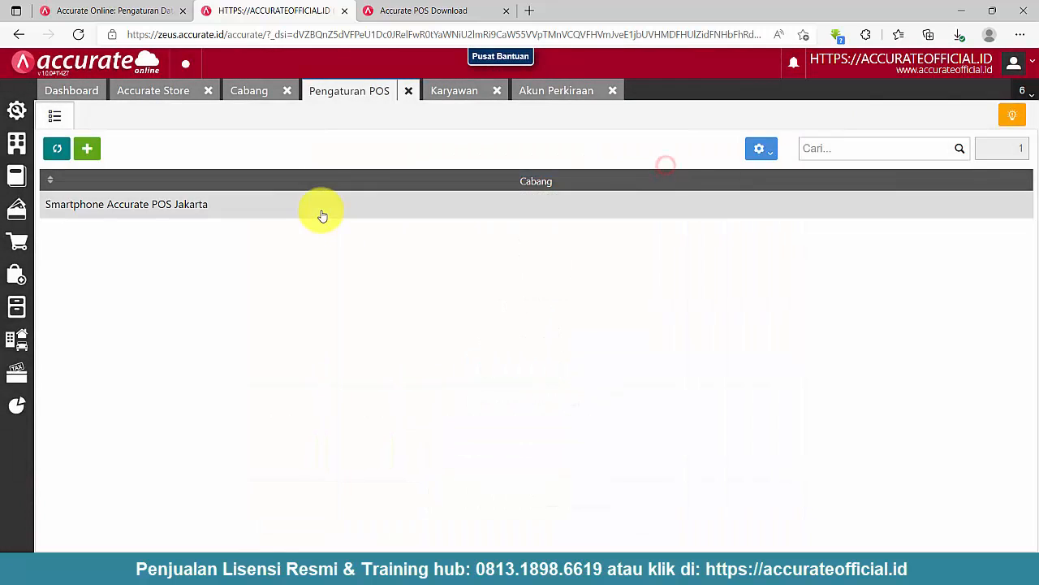
Step: Close the Karyawan, Akun Perkiraan, Pengaturan POS, Cabang and Accurate Store pages, leaving only the Dashboard
click(494, 91)
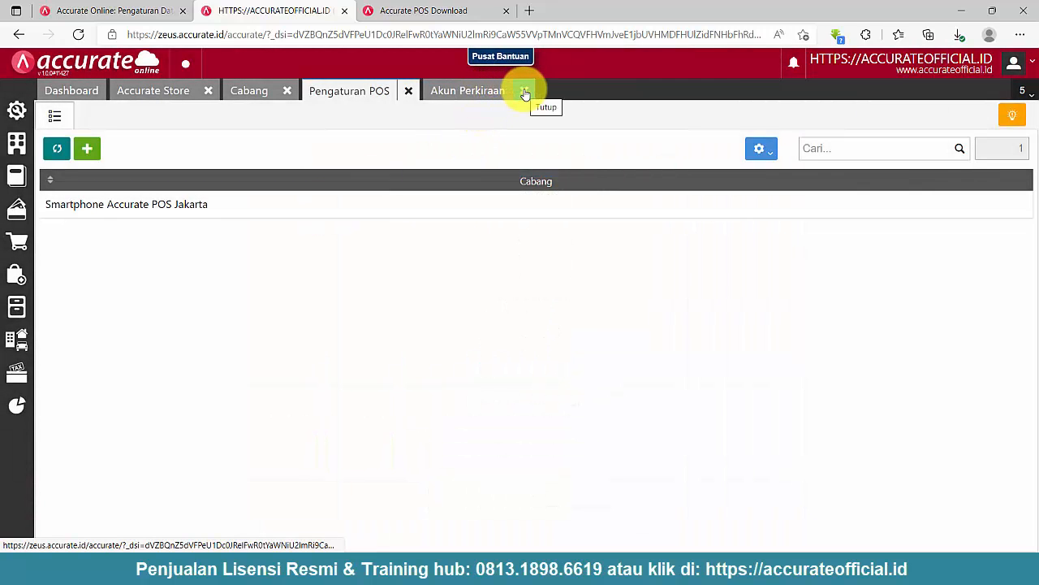
click(525, 91)
click(411, 92)
click(286, 91)
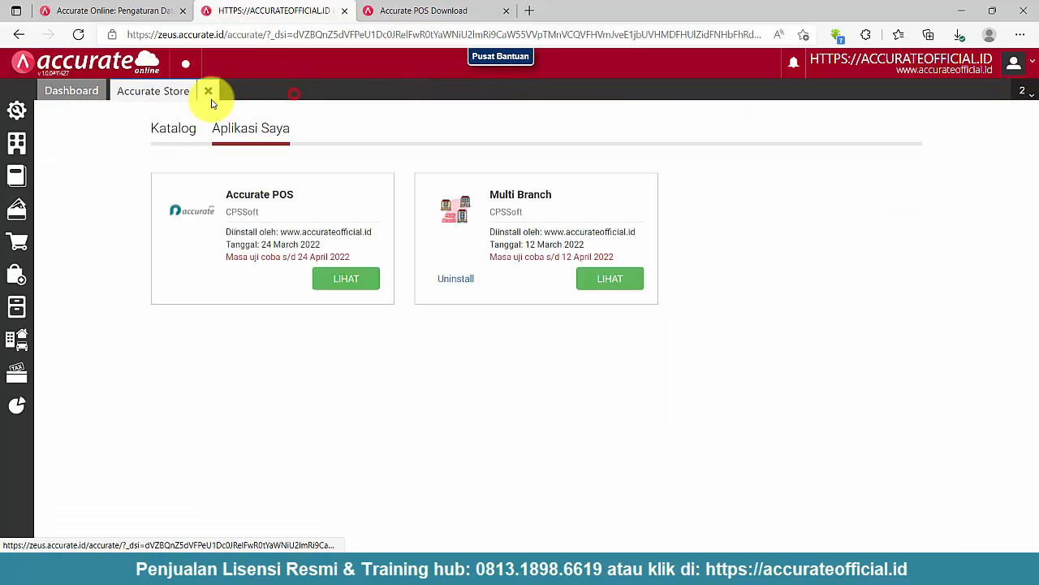
click(208, 91)
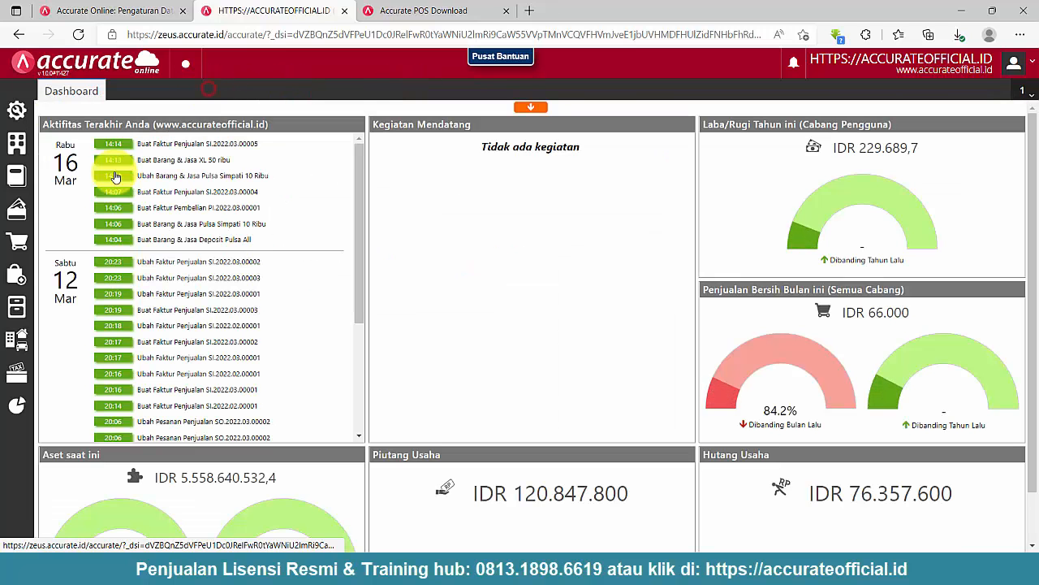
Step: Reopen Pengaturan POS, discard the blank new entry and check the Jakarta branch's QR and outlet codes
click(18, 109)
click(108, 362)
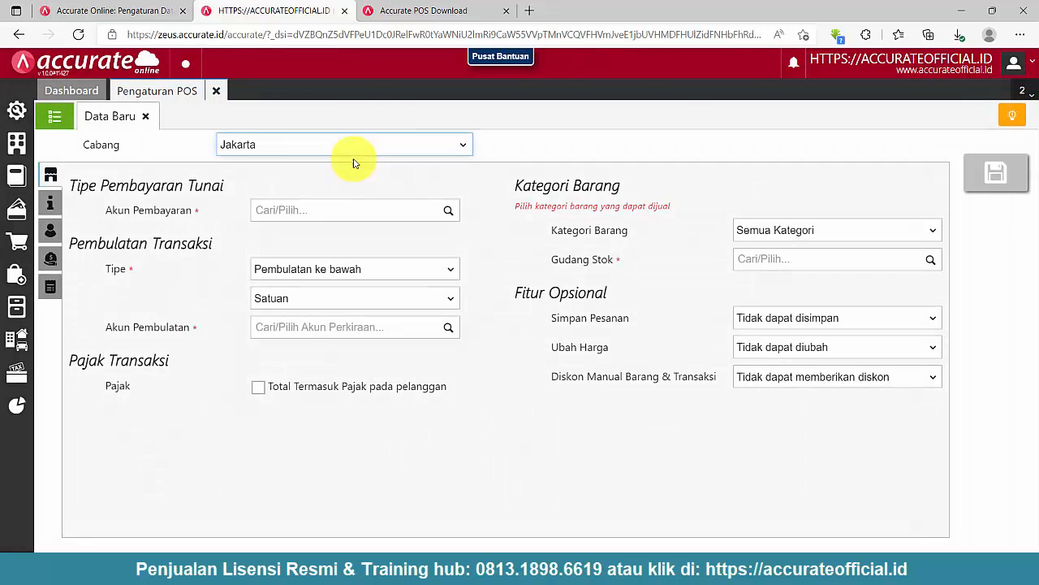
click(62, 115)
click(146, 116)
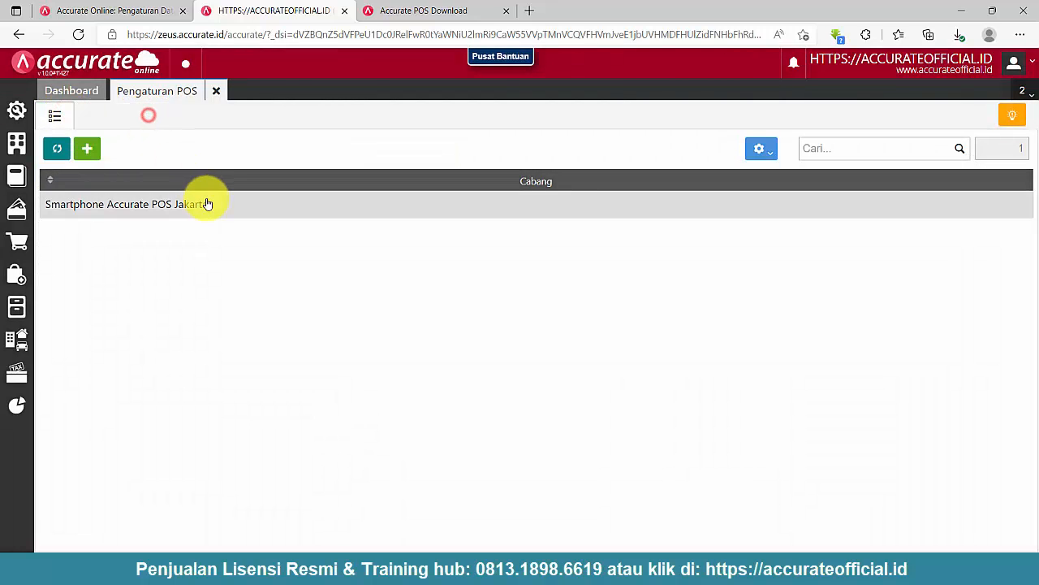
click(204, 203)
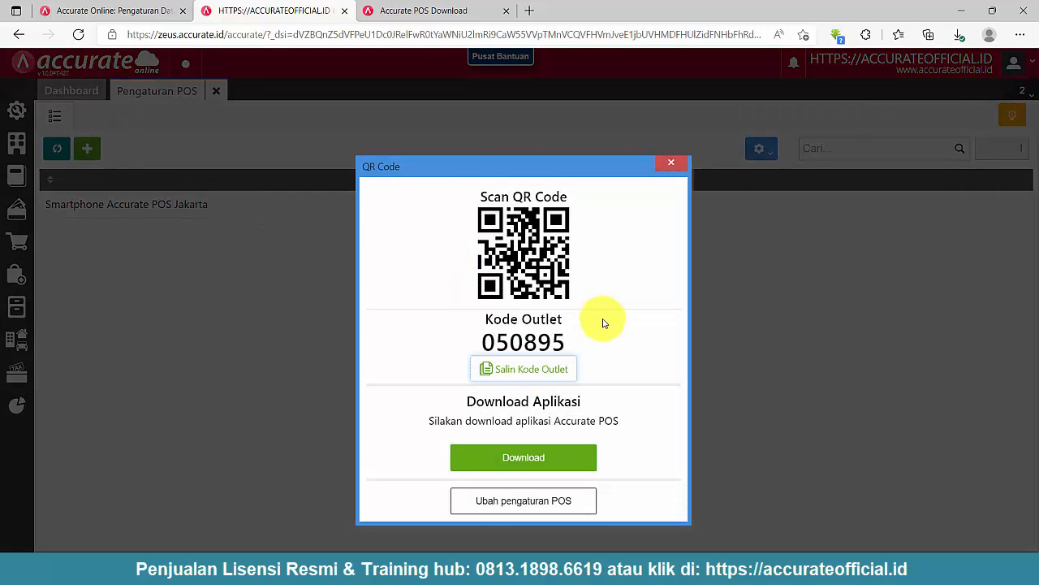
click(672, 163)
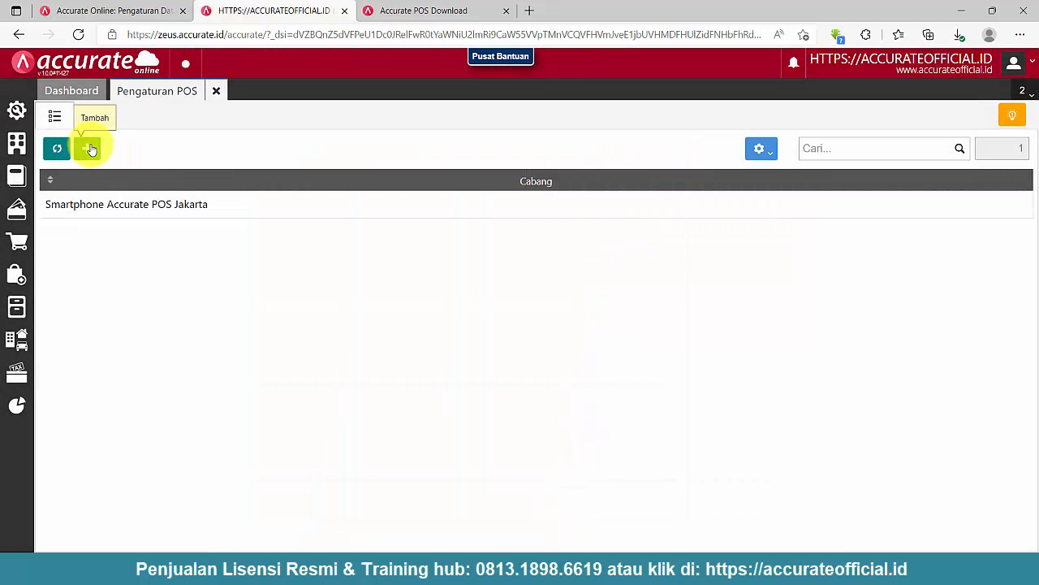
Step: Create a new POS settings entry for the Tablet Accurate POS Jakarta branch with Kas Kasir Jakarta as the cash payment account
click(90, 149)
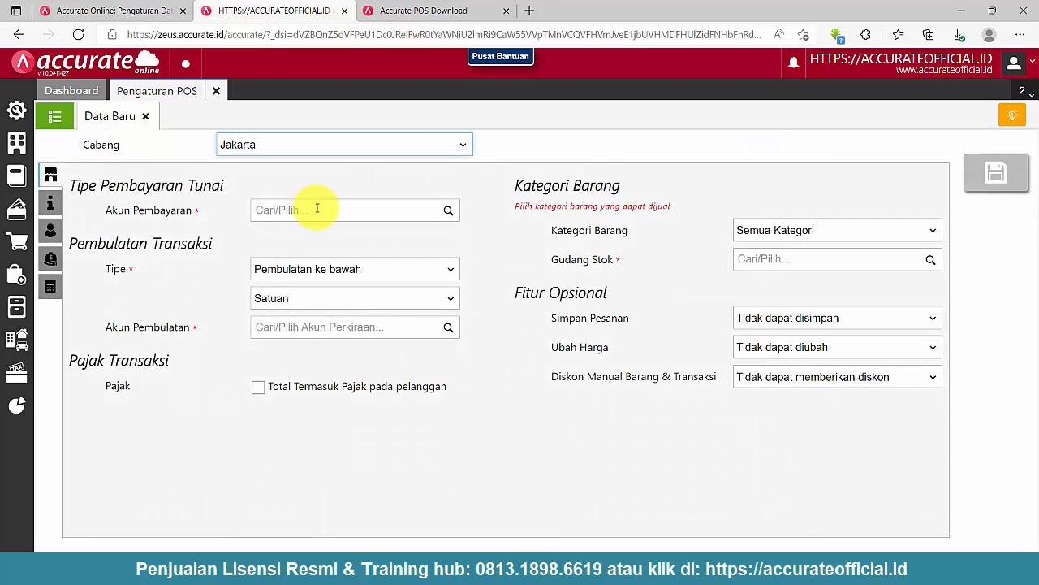
click(274, 150)
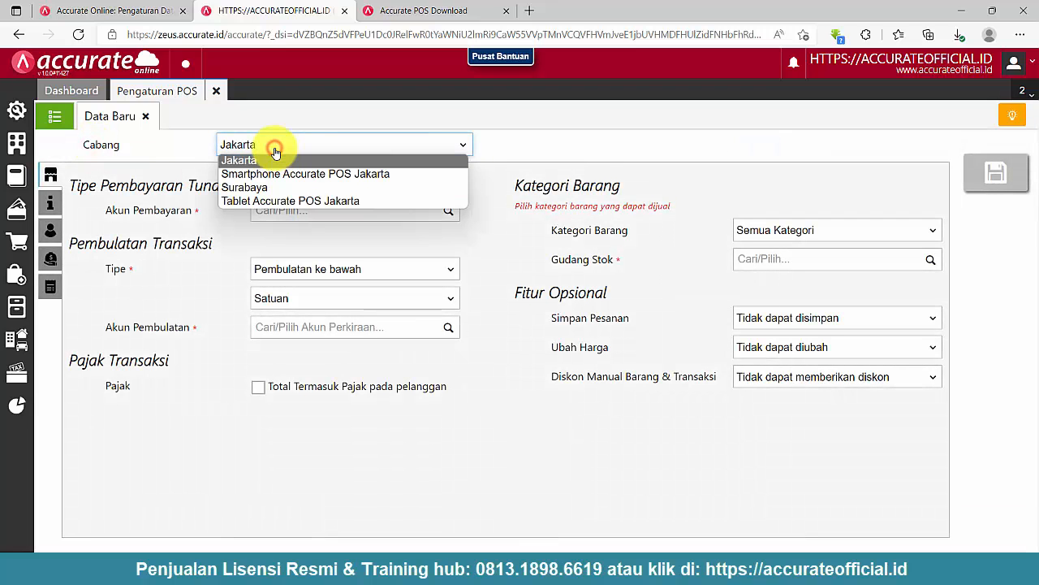
click(273, 202)
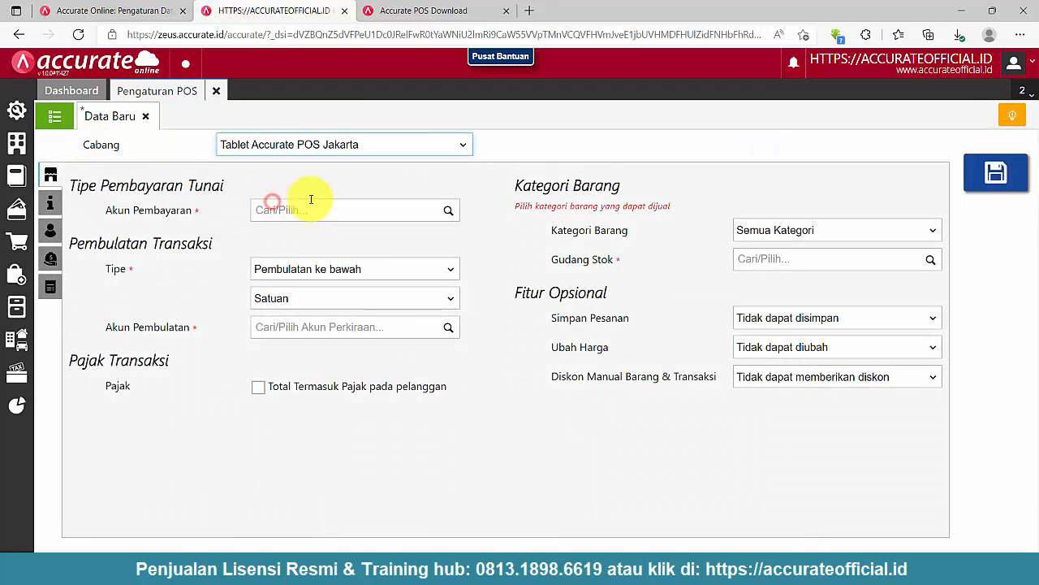
click(448, 213)
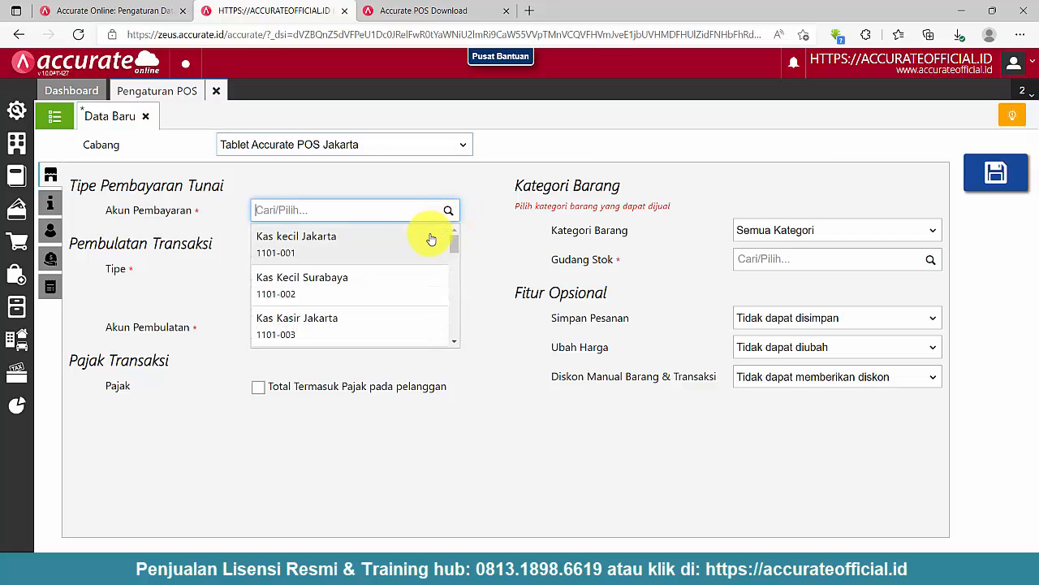
scroll(319, 260, down, 1)
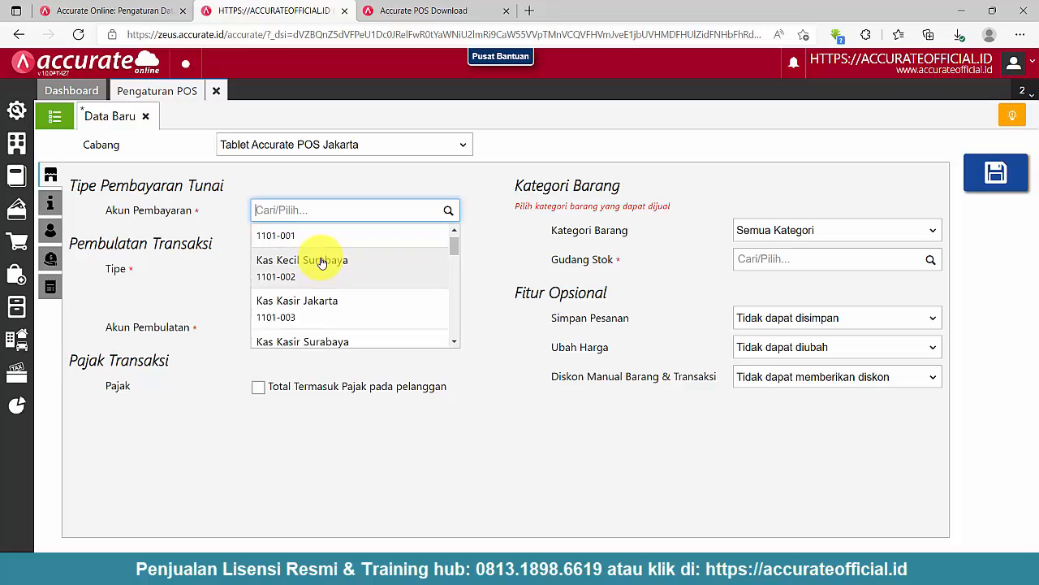
scroll(320, 262, up, 1)
scroll(323, 263, down, 1)
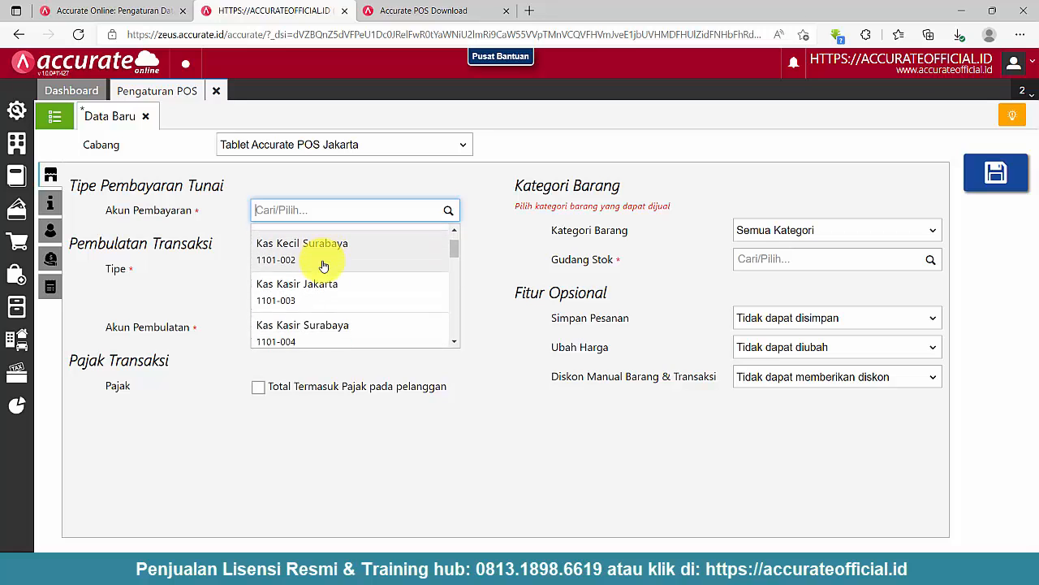
click(349, 297)
Step: Set transaction rounding to Pembulatan ke atas by Ratusan, using the rounding account Pendapatan Penjualan Lainnya (7101-004)
click(389, 270)
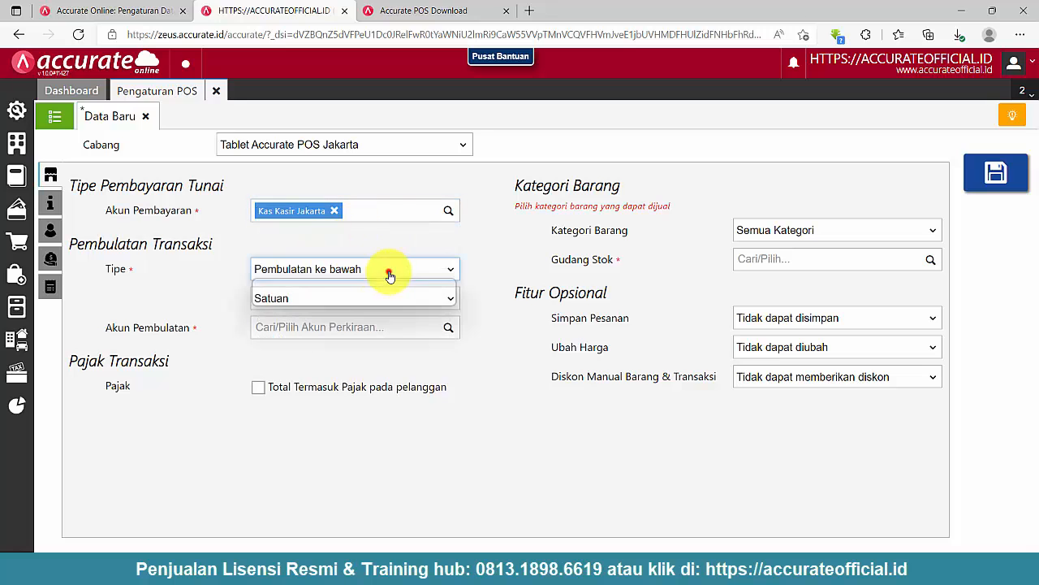
click(339, 300)
click(360, 297)
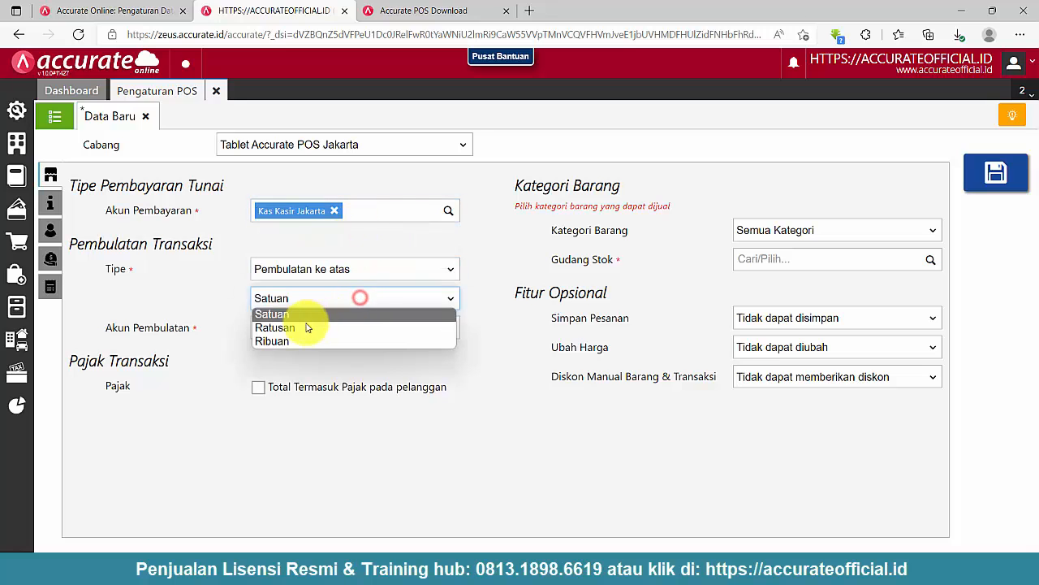
click(357, 327)
click(396, 327)
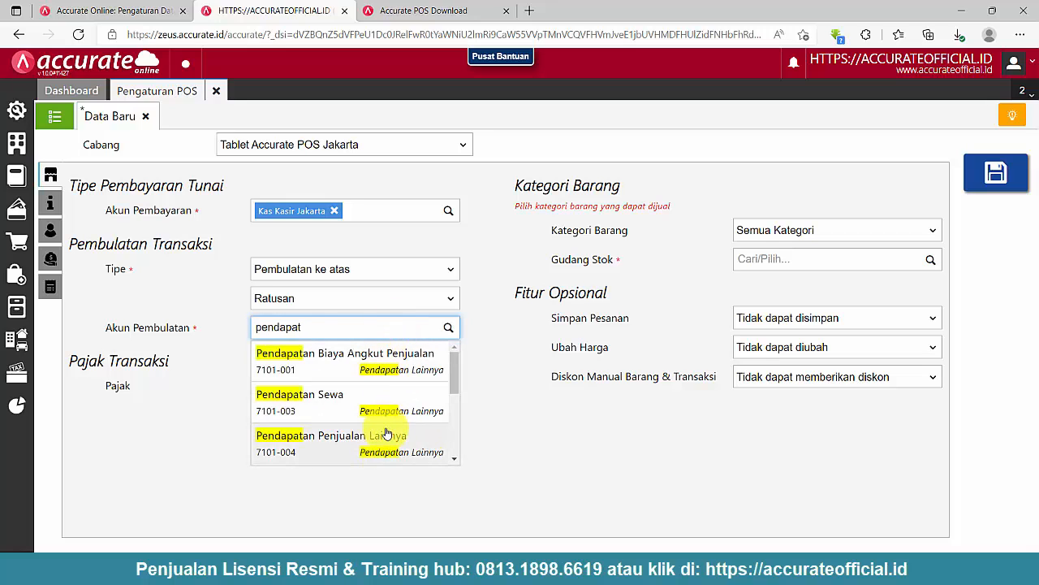
click(387, 434)
click(400, 389)
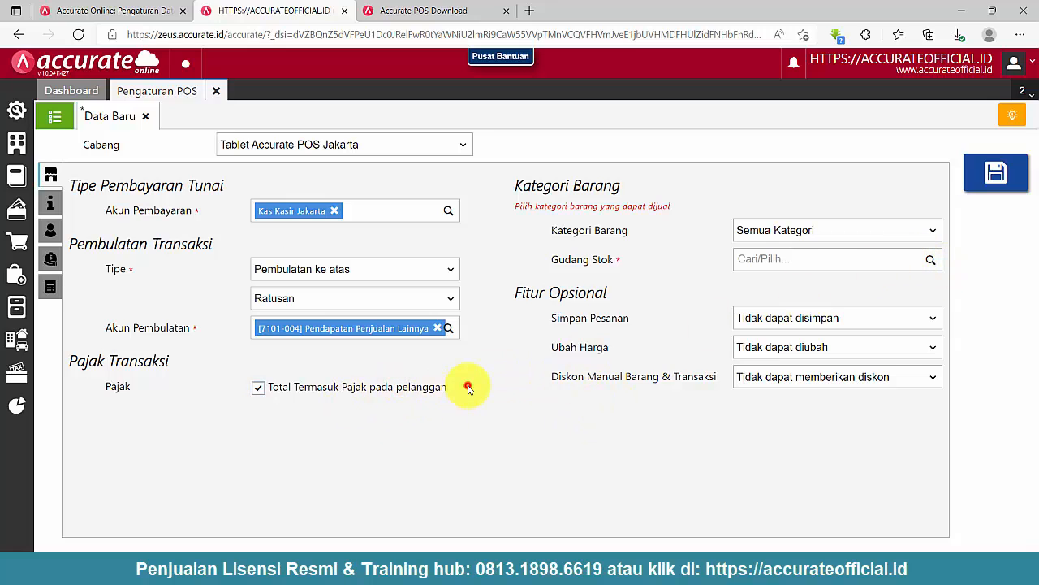
drag(468, 388, 293, 391)
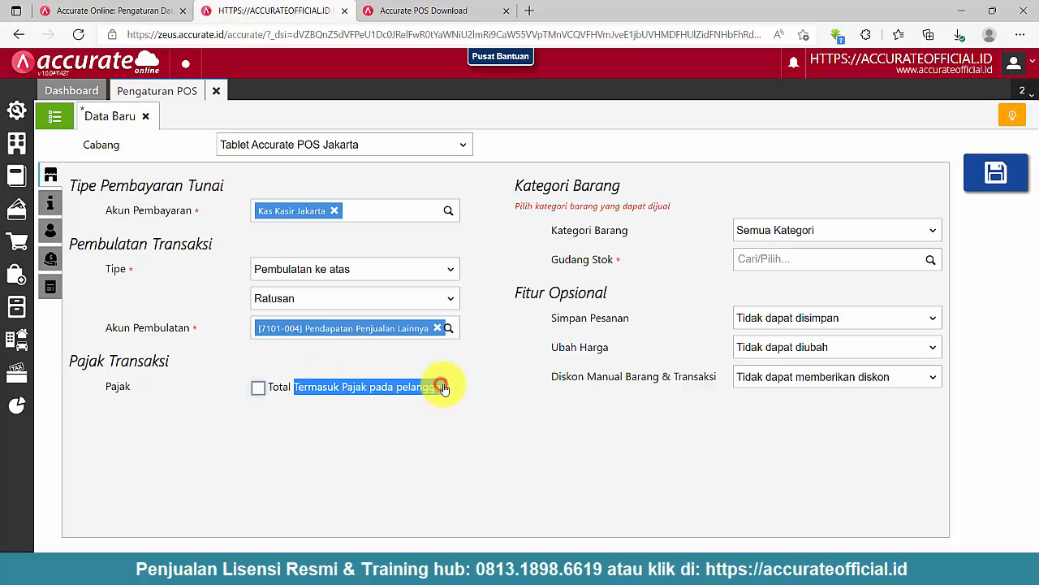
Step: Use Semua Kategori as the item category and choose Jakarta as the stock warehouse
click(934, 231)
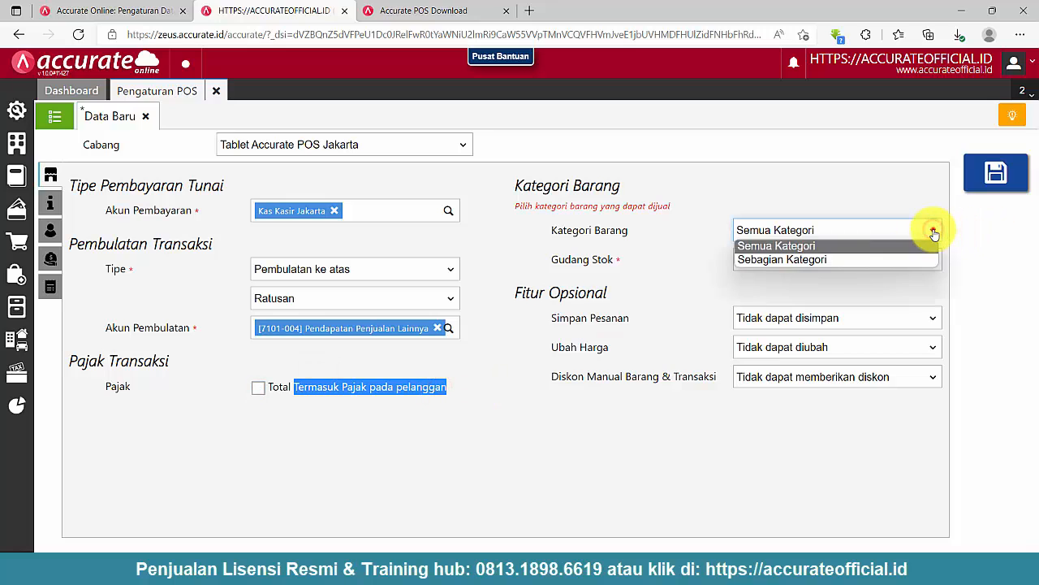
click(933, 231)
click(929, 260)
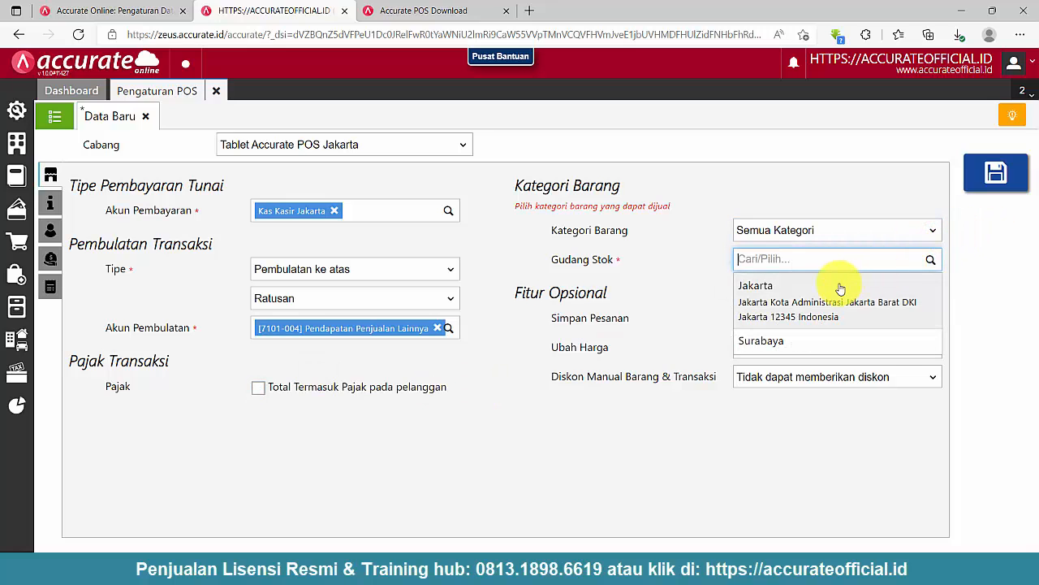
click(835, 293)
Step: Set the optional features to Dapat disimpan for orders, Dapat diubah for prices and Berikan diskon dengan Hak Akses for manual discounts
click(835, 323)
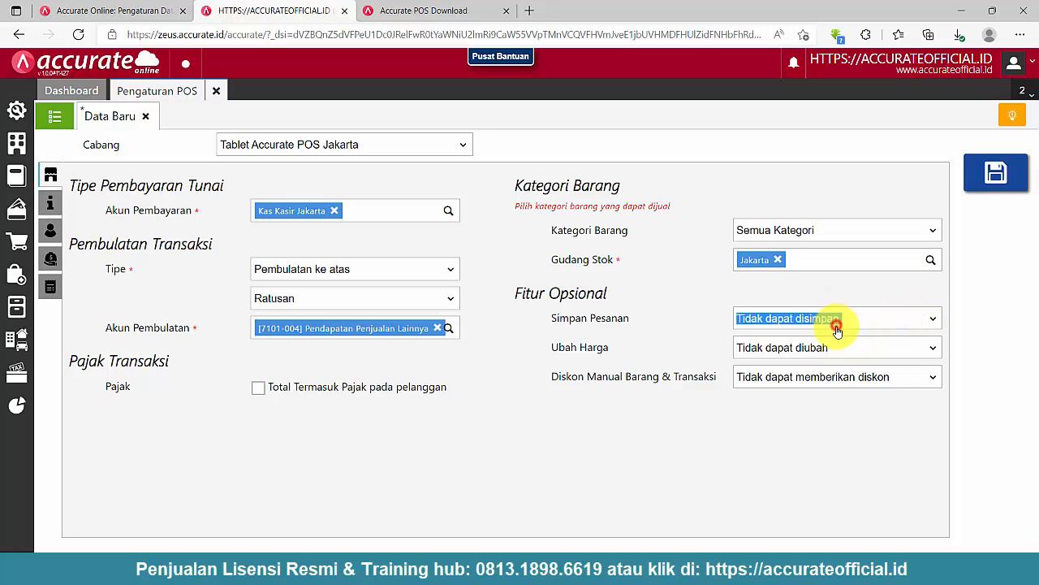
click(828, 319)
click(796, 349)
click(796, 347)
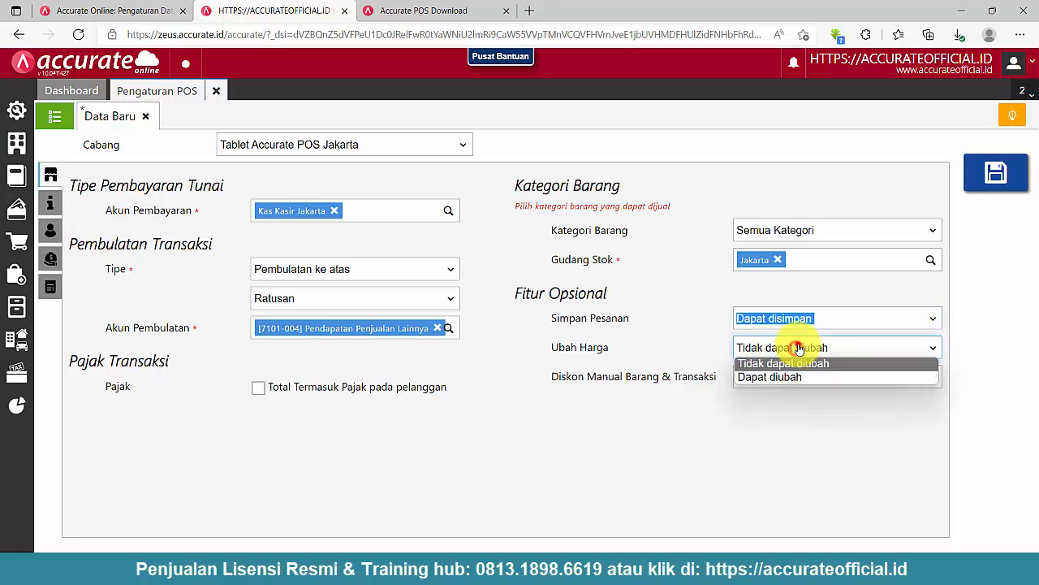
click(788, 378)
click(845, 379)
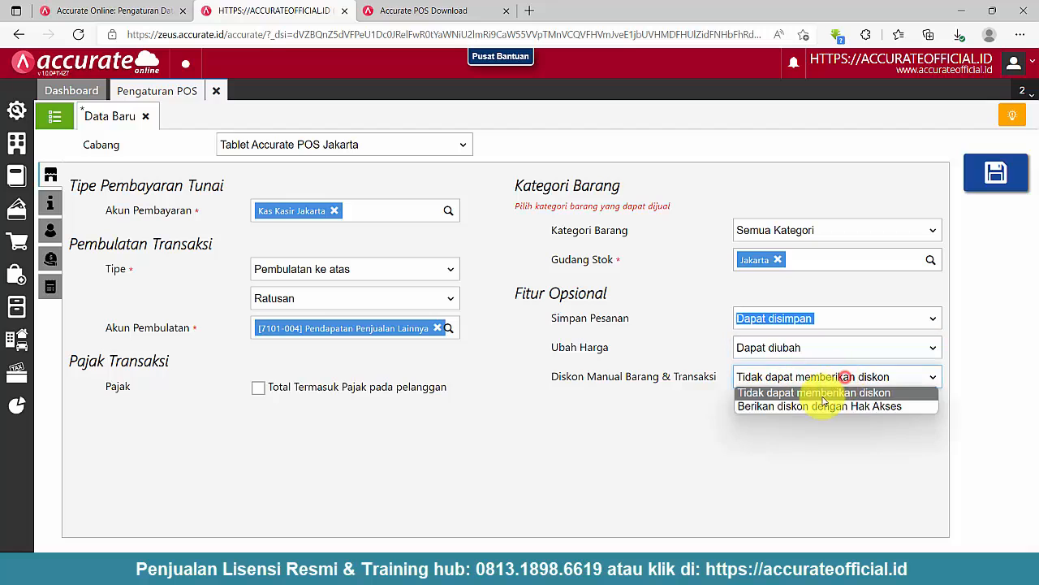
click(821, 404)
Step: Review the service charge and customer category settings, and select Jakarta as the warehouse for stock checking
click(50, 202)
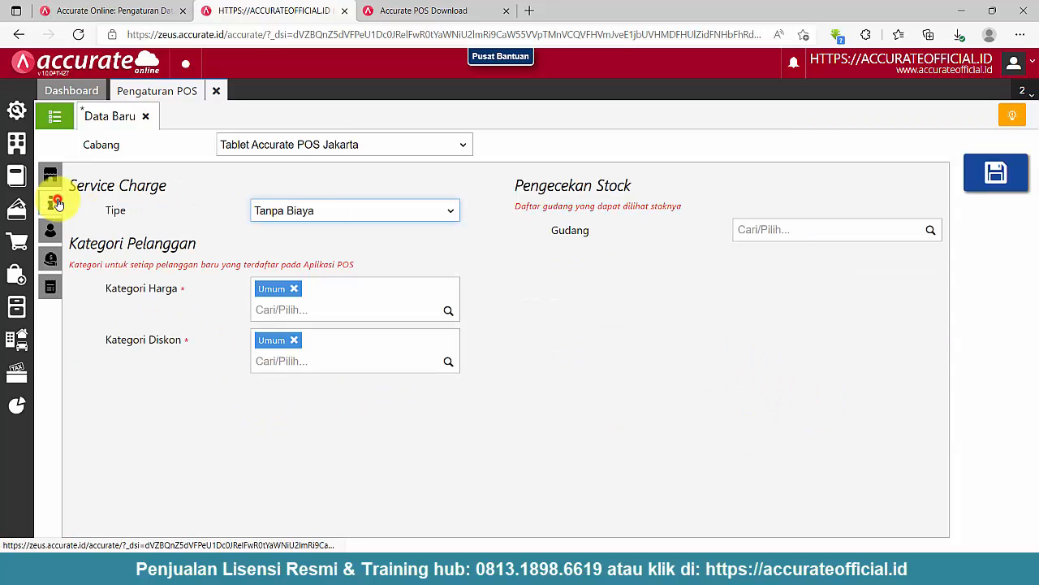
click(322, 212)
click(322, 211)
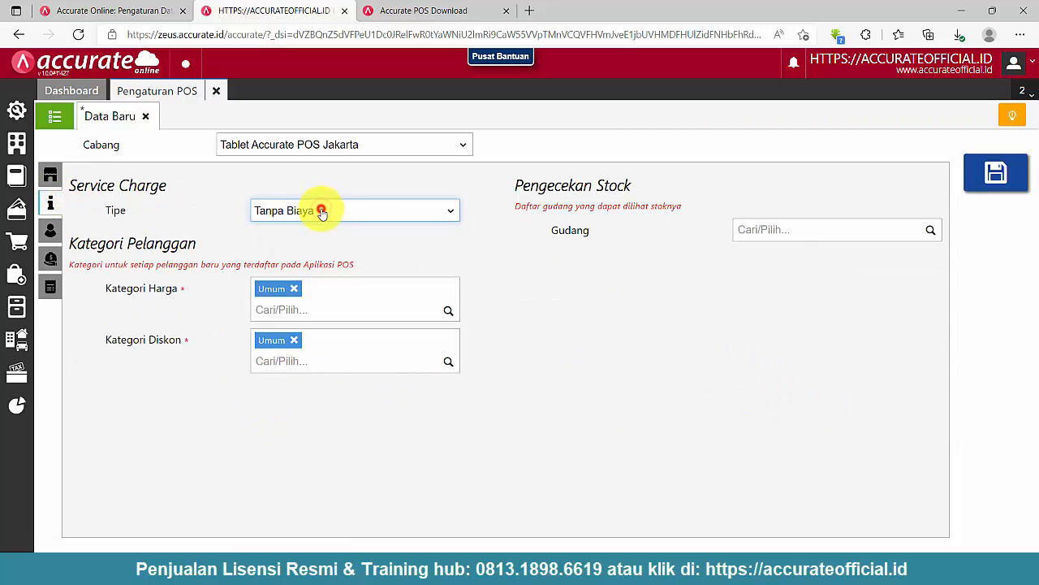
click(298, 310)
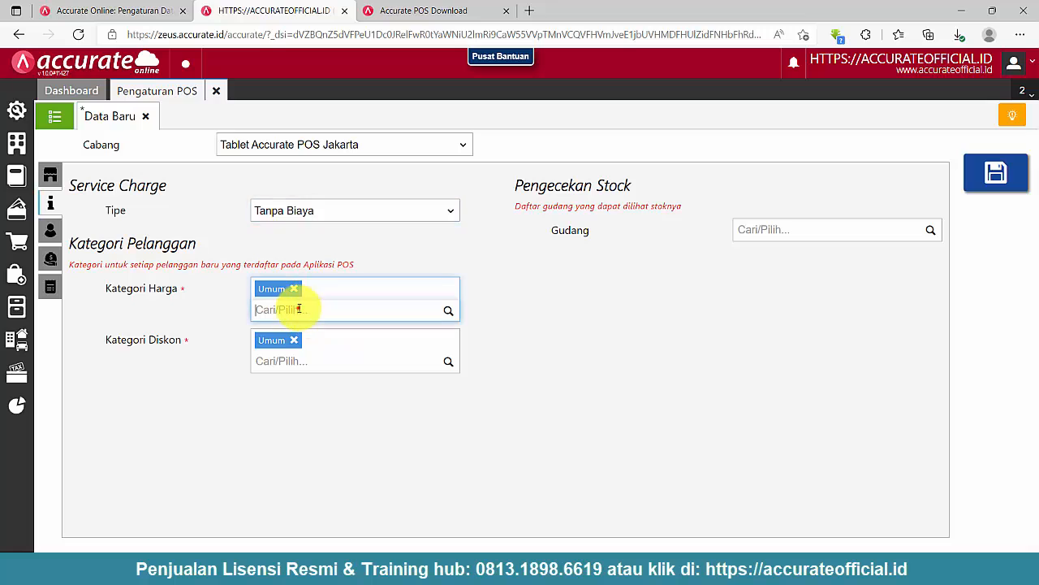
click(326, 358)
click(313, 309)
click(934, 231)
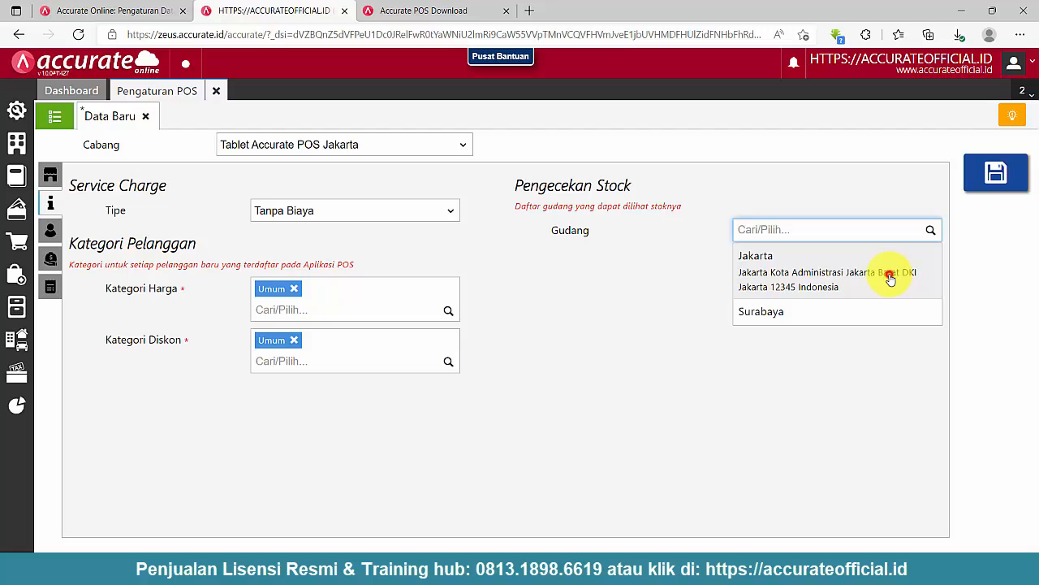
click(891, 277)
Step: Open the employee selection for people allowed to log in to the POS
click(50, 230)
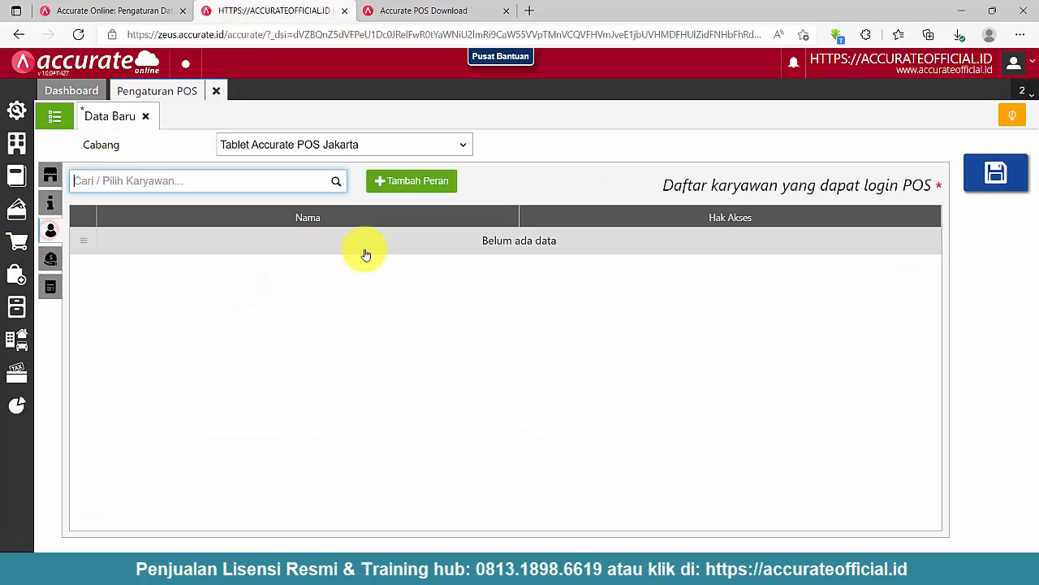
click(336, 182)
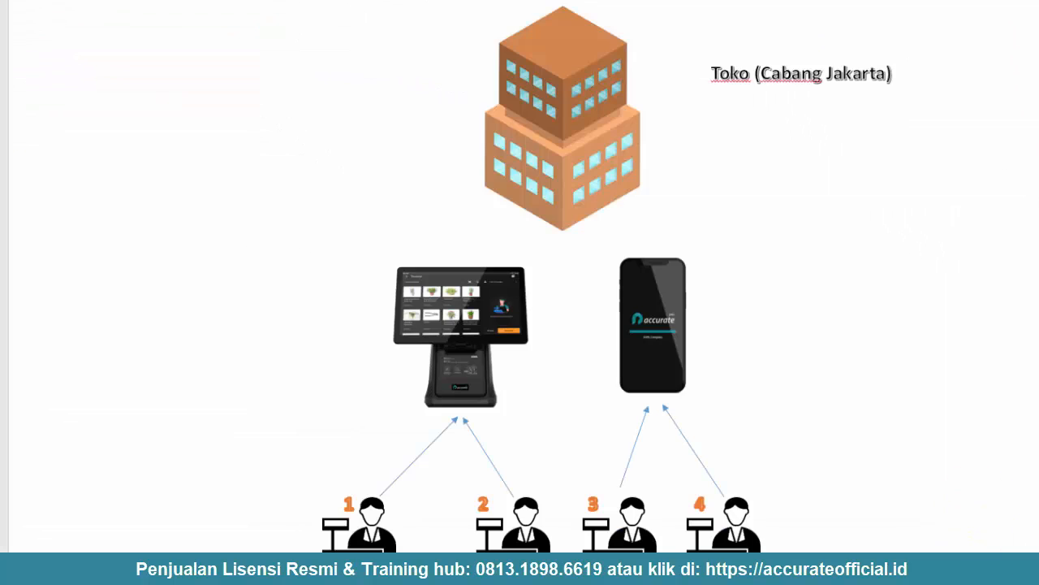
click(816, 384)
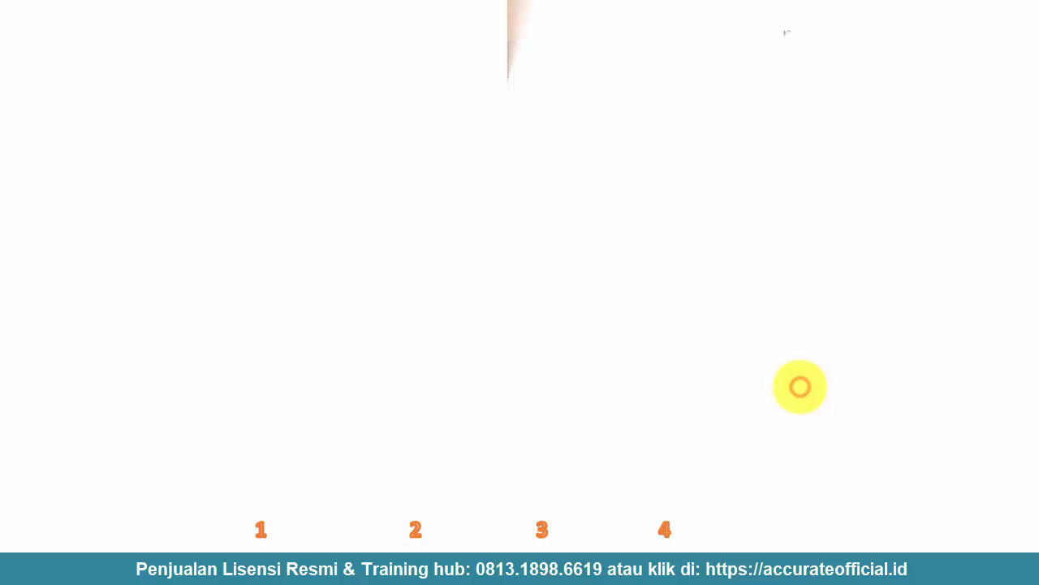
click(788, 389)
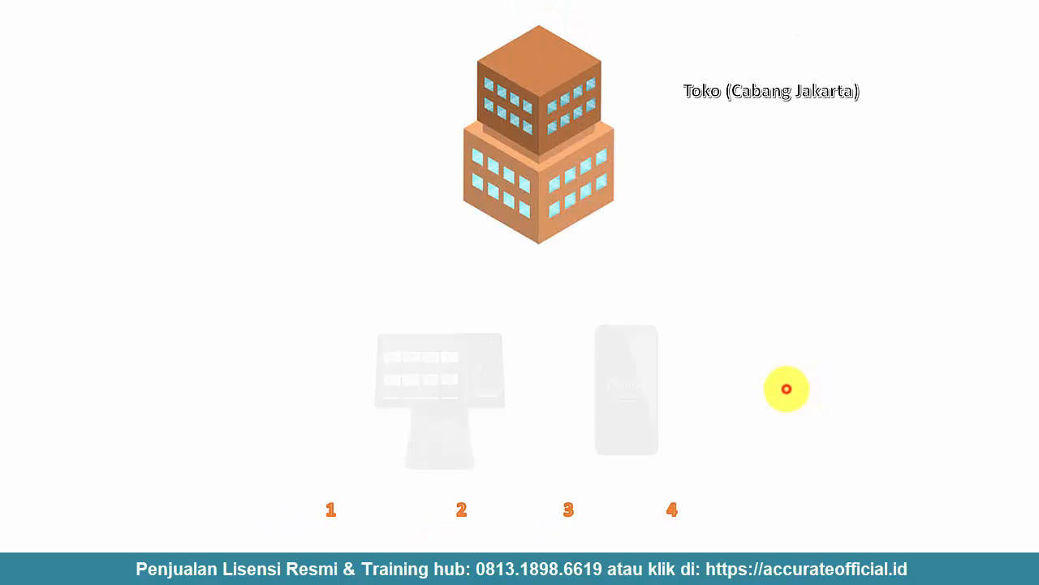
click(787, 388)
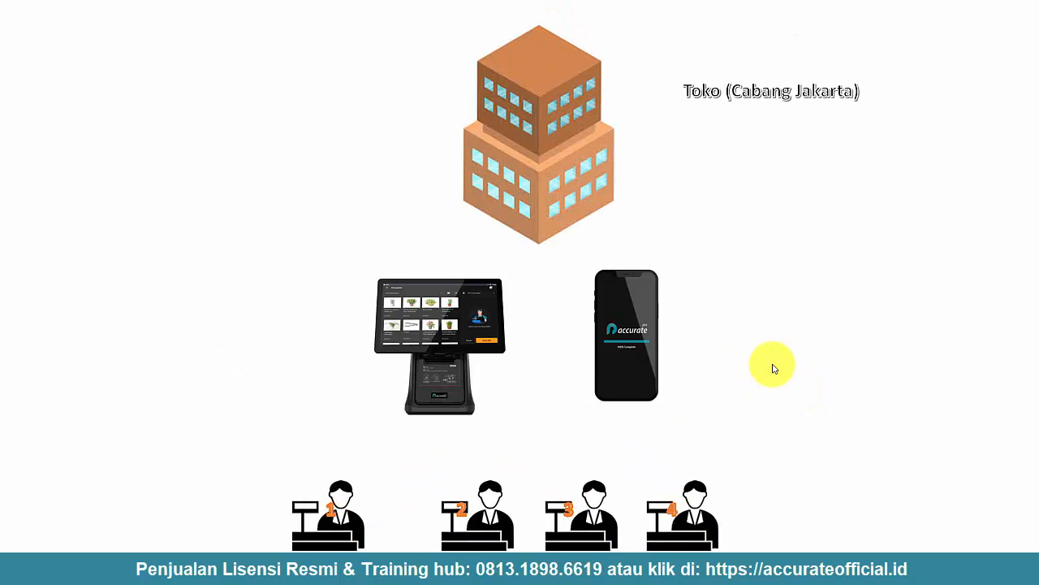
click(773, 367)
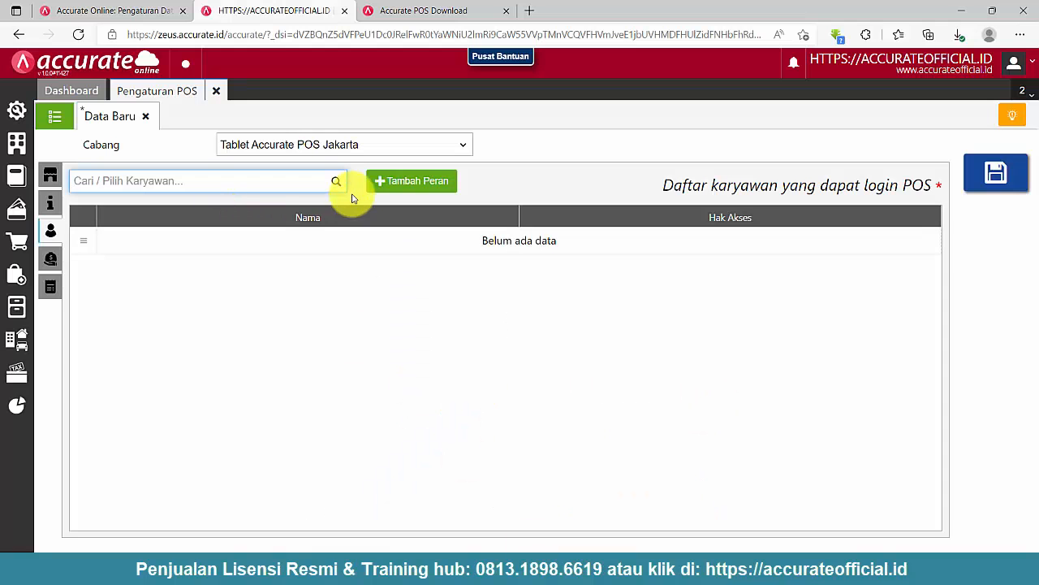
Step: Add Kasir 1 to the employees who can log in to the POS, with the access right Kasir
click(338, 183)
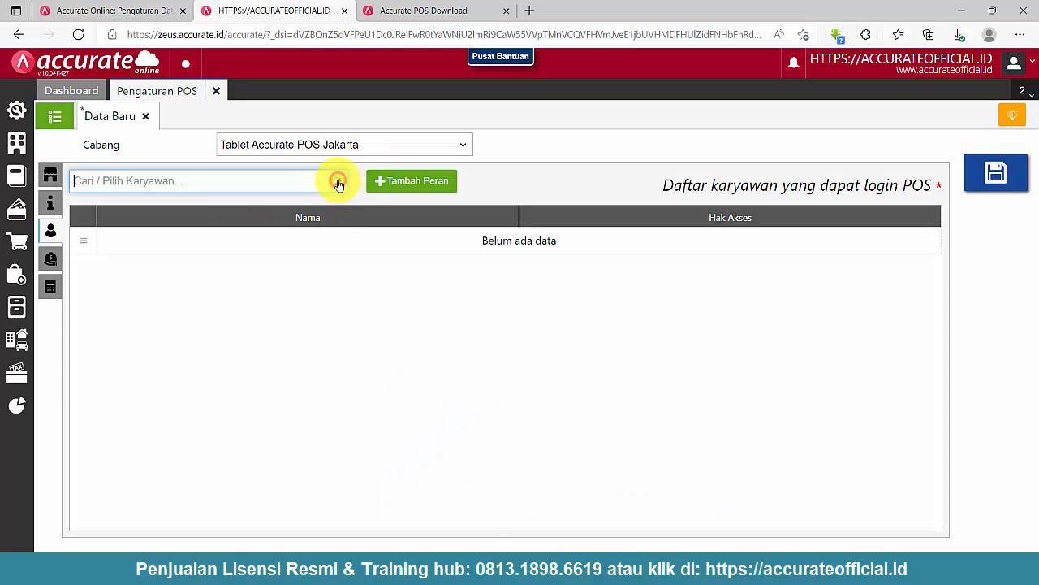
click(302, 212)
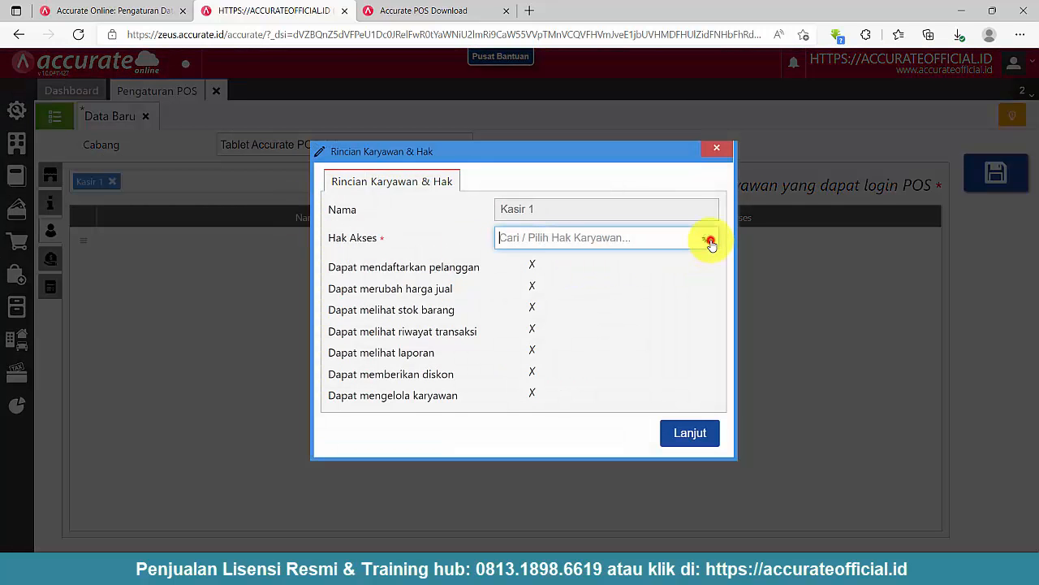
click(711, 244)
click(592, 262)
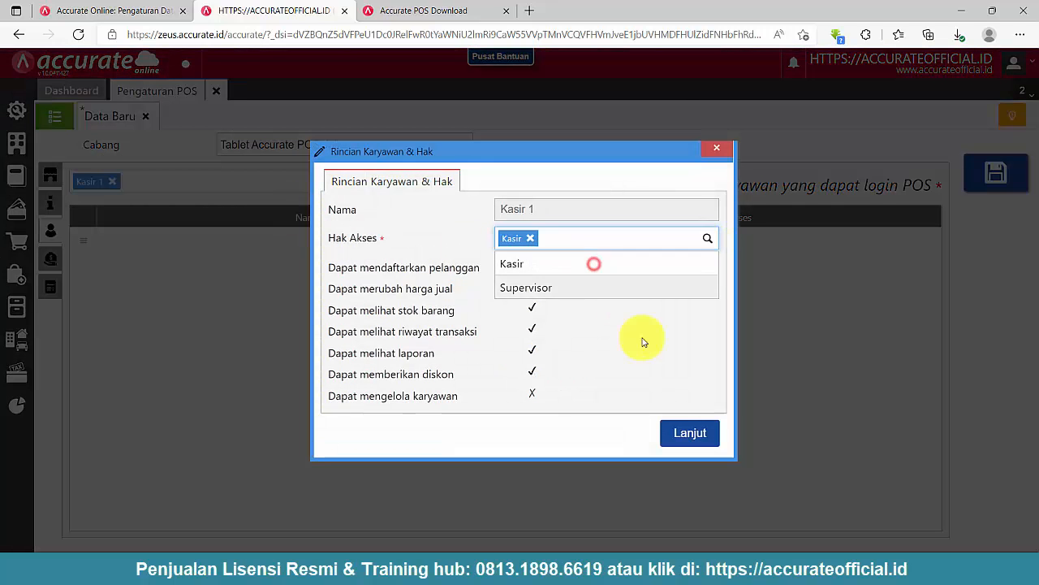
click(691, 427)
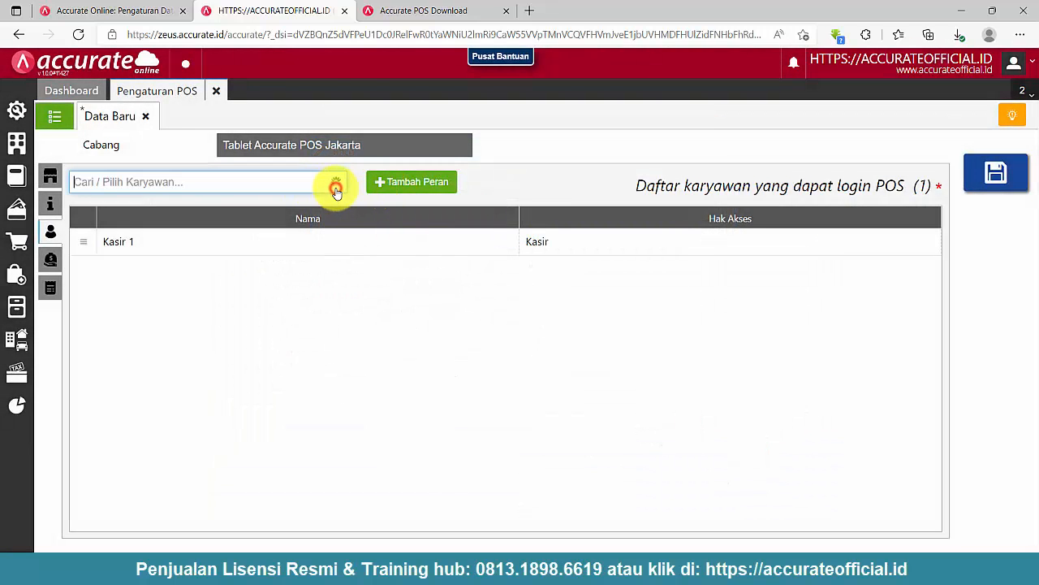
Step: Add Kasir 2 to the POS login employees, also with the access right Kasir
click(337, 188)
click(239, 255)
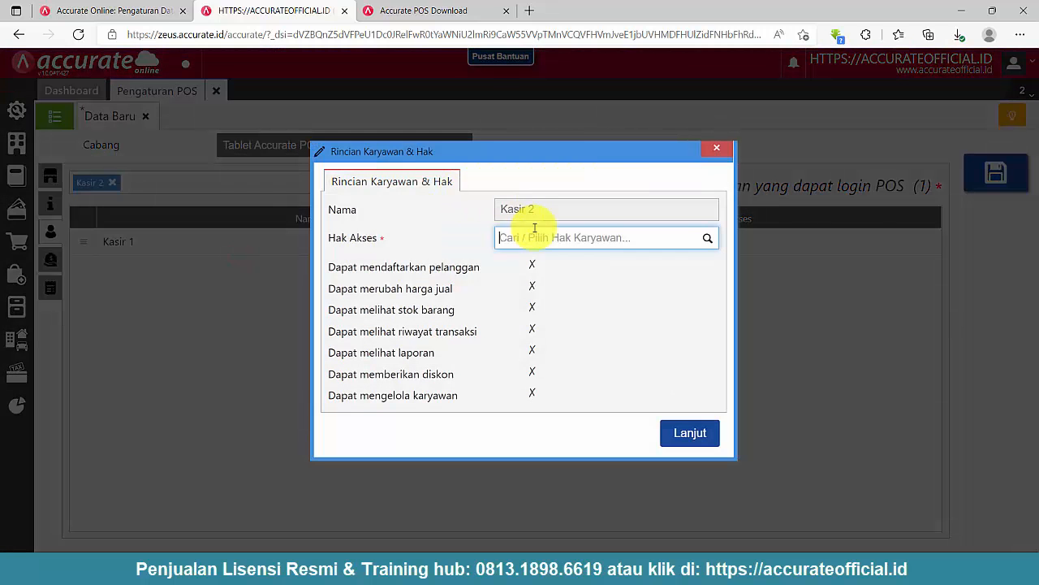
click(712, 238)
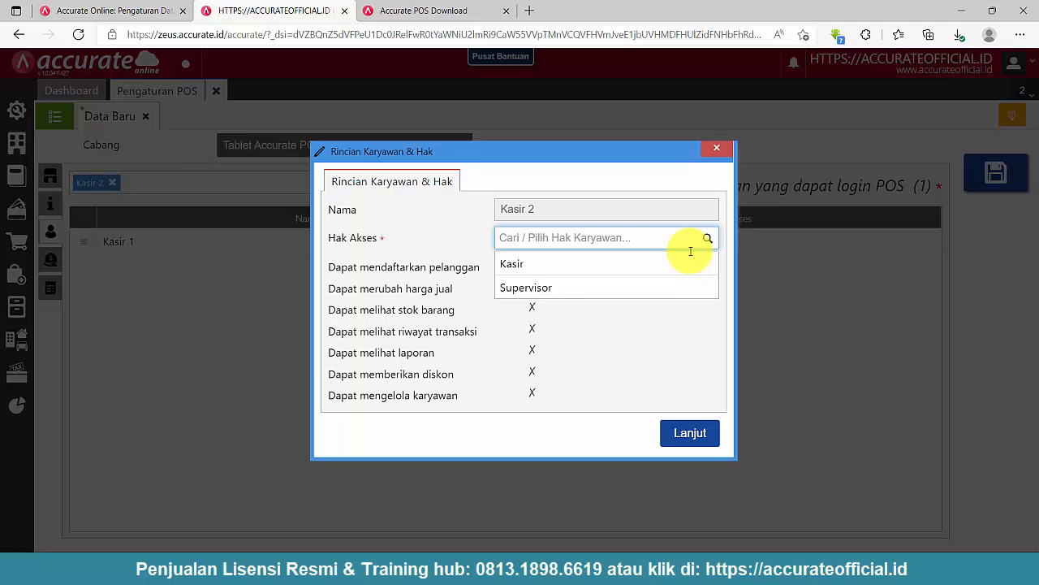
click(540, 274)
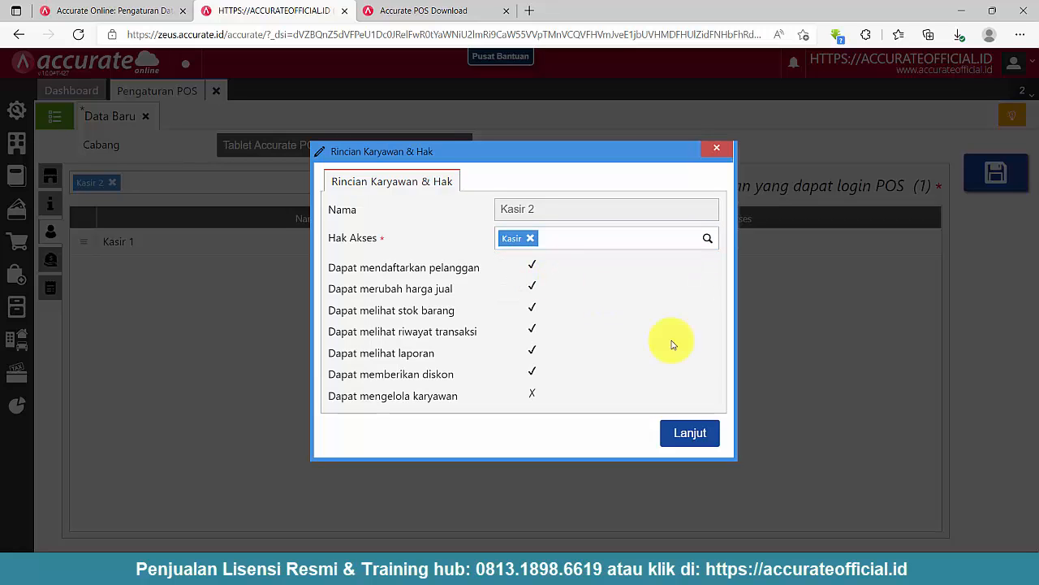
click(691, 432)
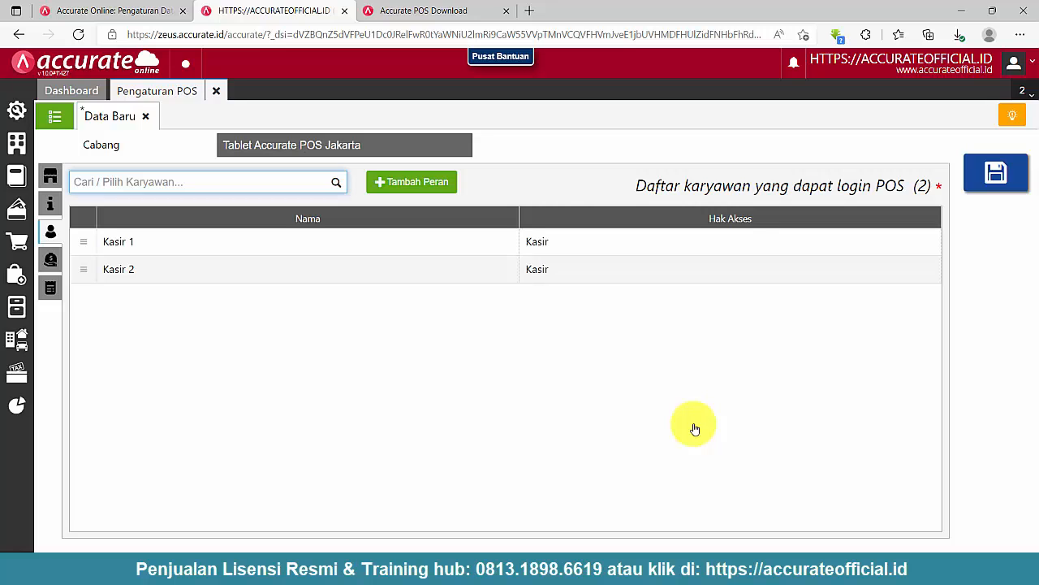
Step: Add a non-cash payment named EDC BCA Jakarta to the tablet branch, linked to the bank account Saldo EDC BCA Jakarta
click(50, 260)
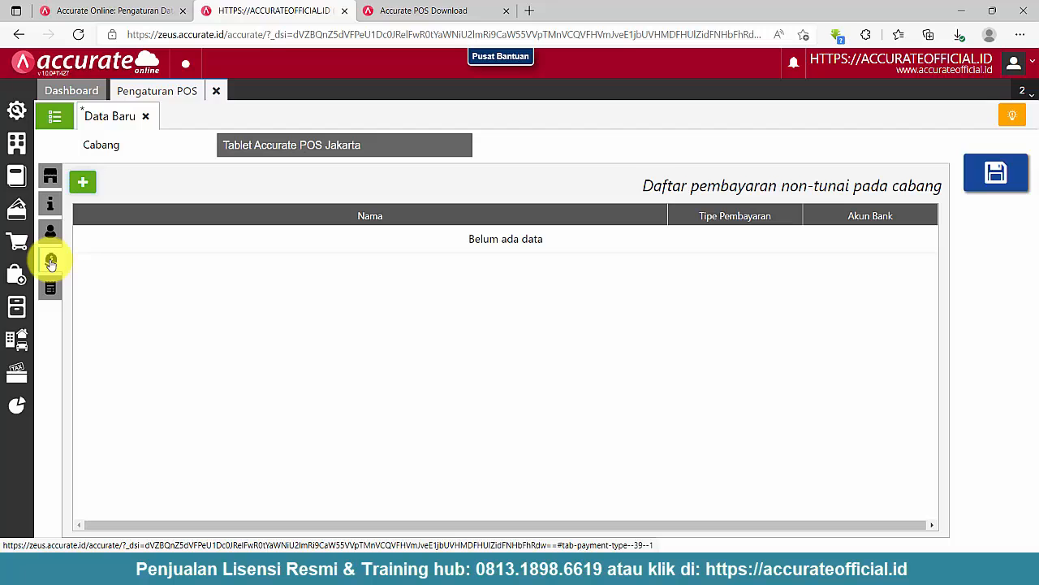
drag(631, 187, 940, 186)
click(272, 310)
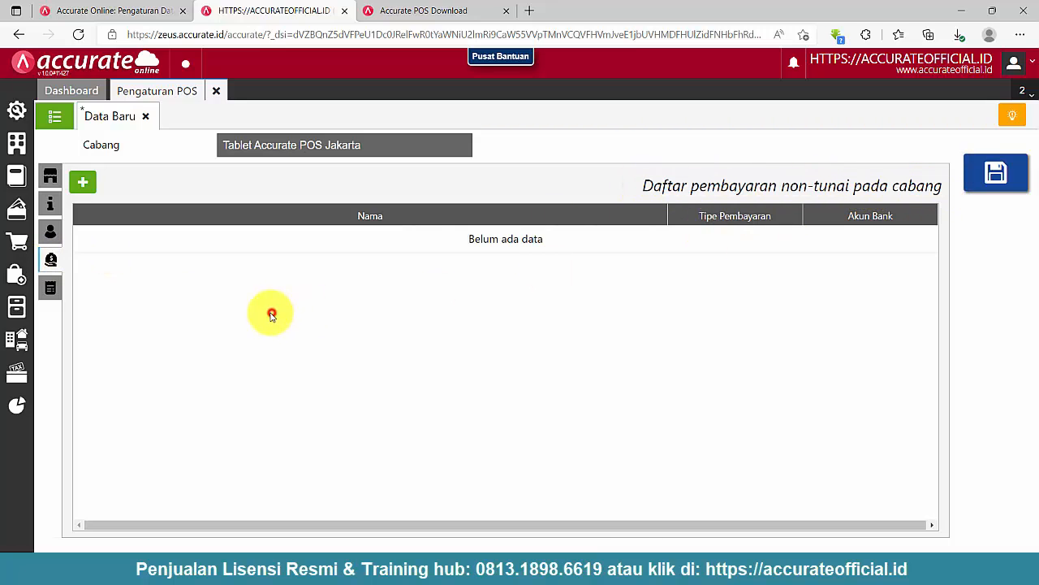
click(50, 288)
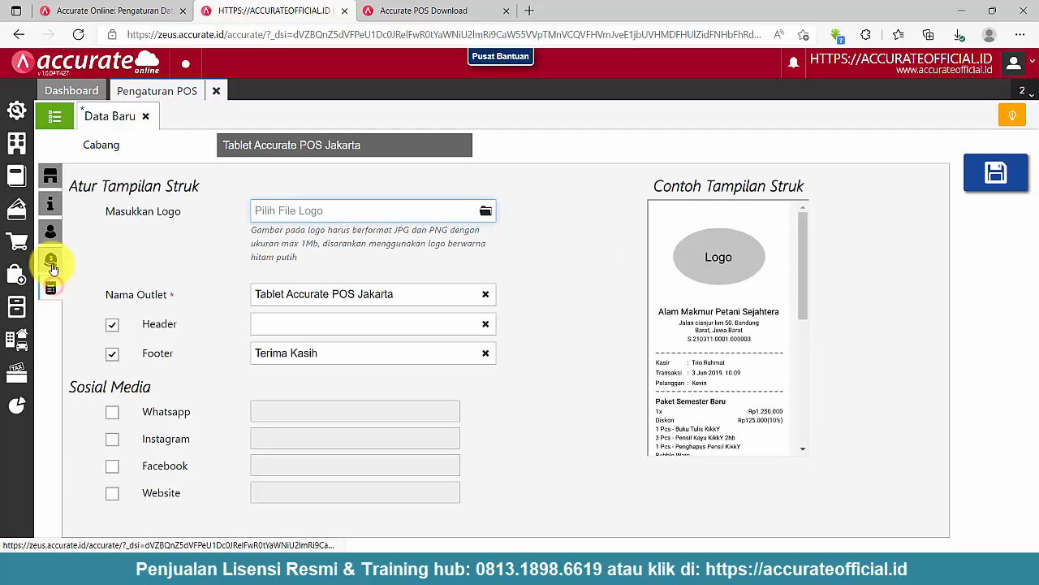
click(51, 264)
click(85, 184)
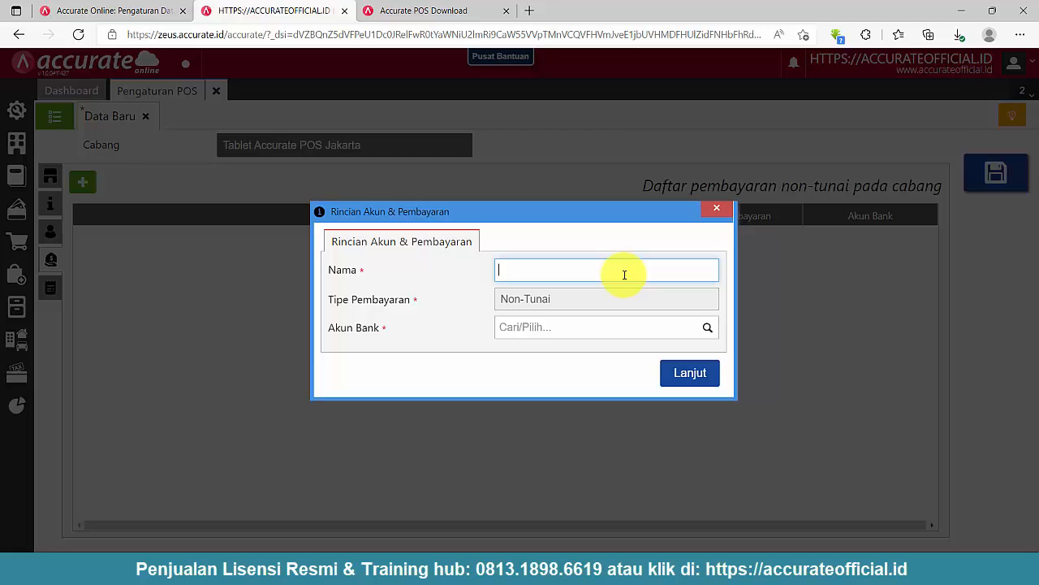
click(707, 328)
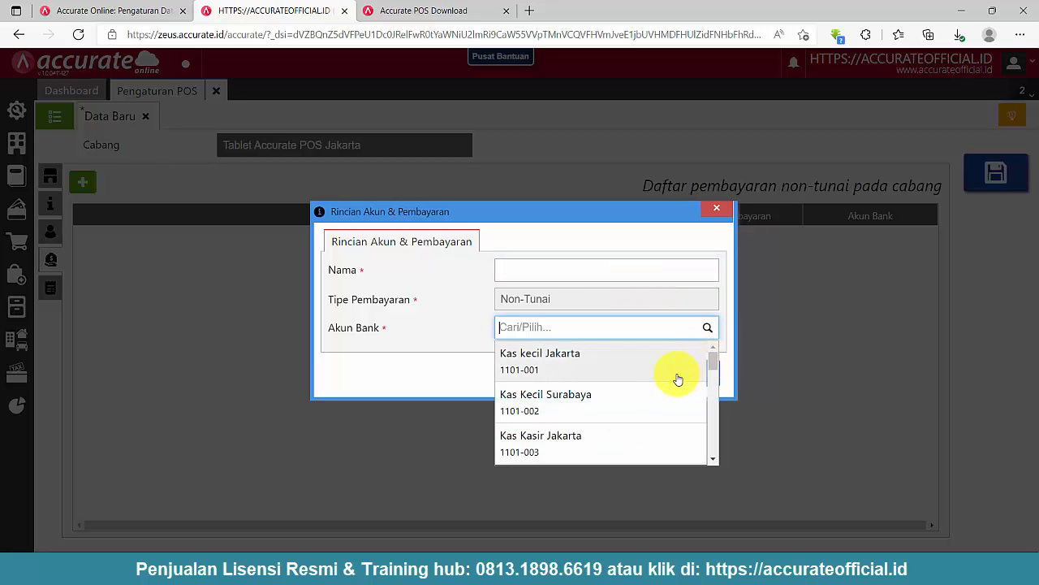
scroll(678, 379, down, 3)
click(609, 394)
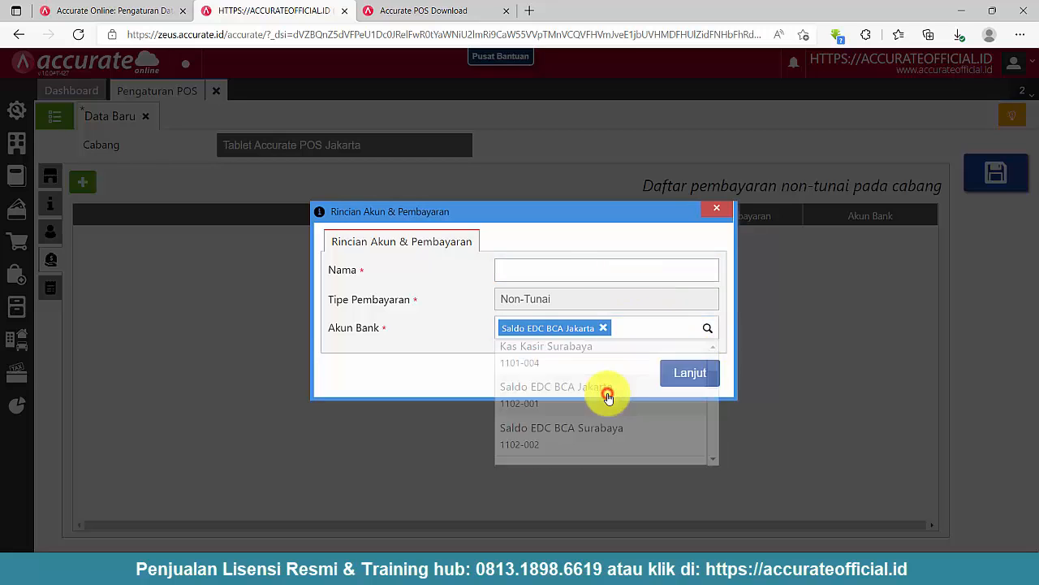
click(552, 272)
text(EDC BCA Jakarta)
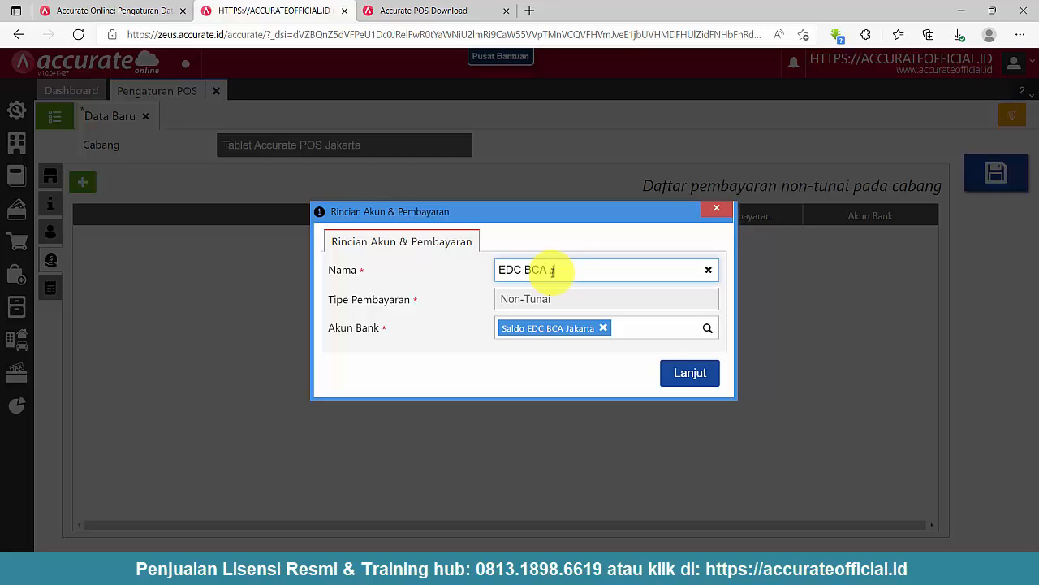
click(696, 370)
Step: Add a non-cash payment named EDC Mandiri, linked to the bank account Saldo EDC MANDIRI
click(81, 187)
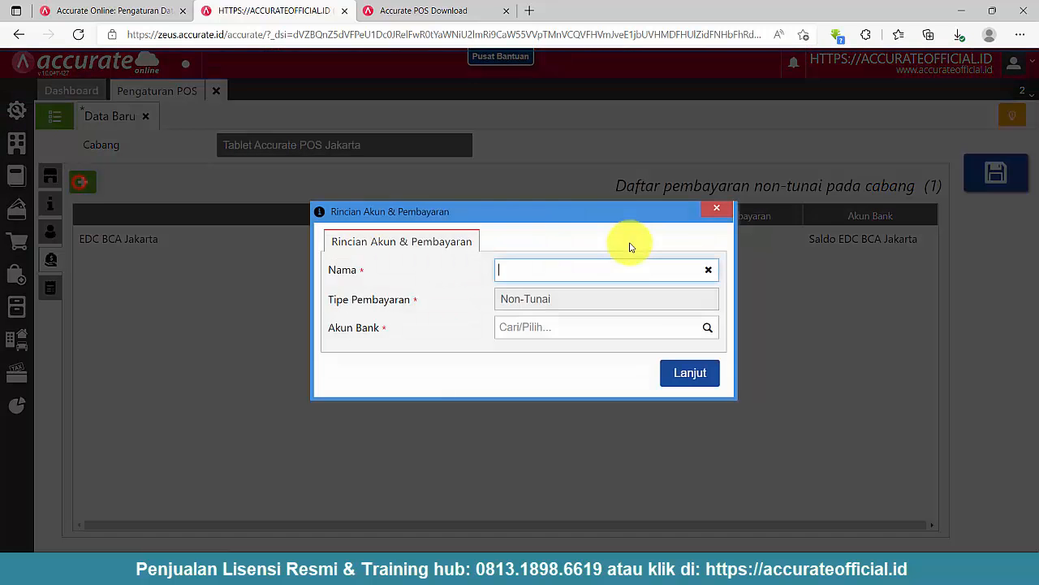
click(629, 263)
text(EDC Mandiri)
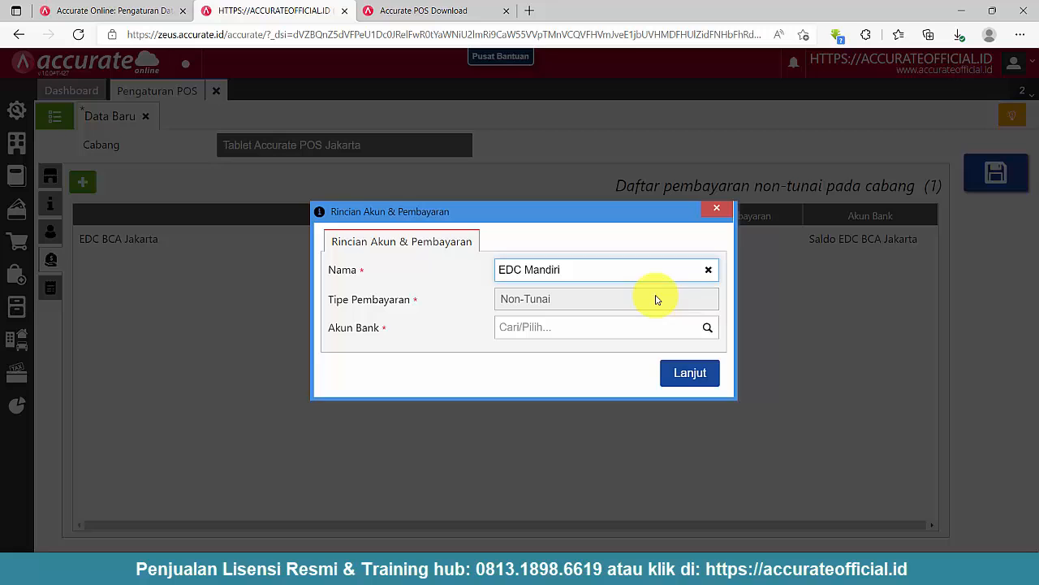
click(707, 325)
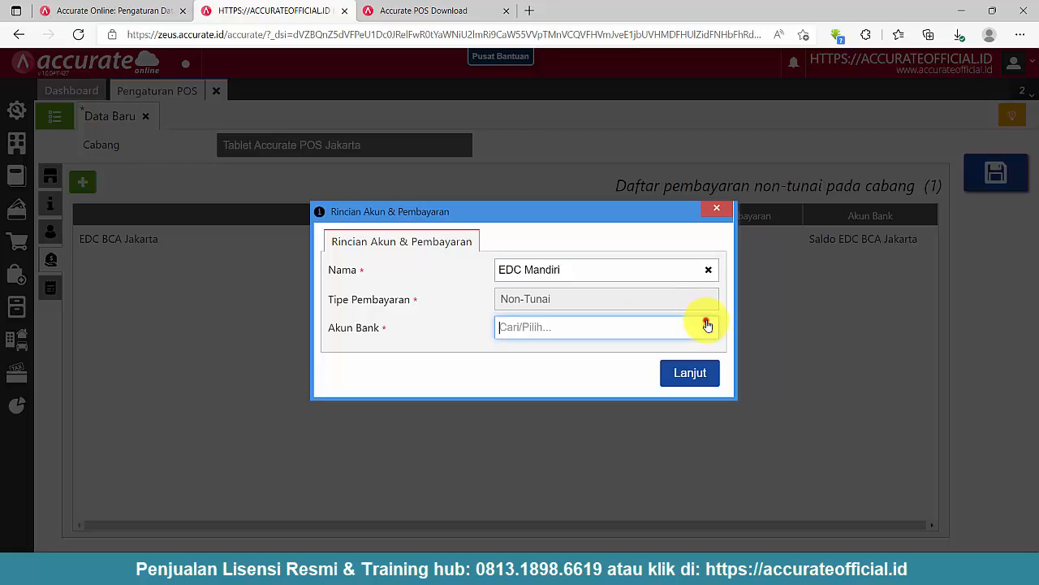
drag(712, 359, 713, 396)
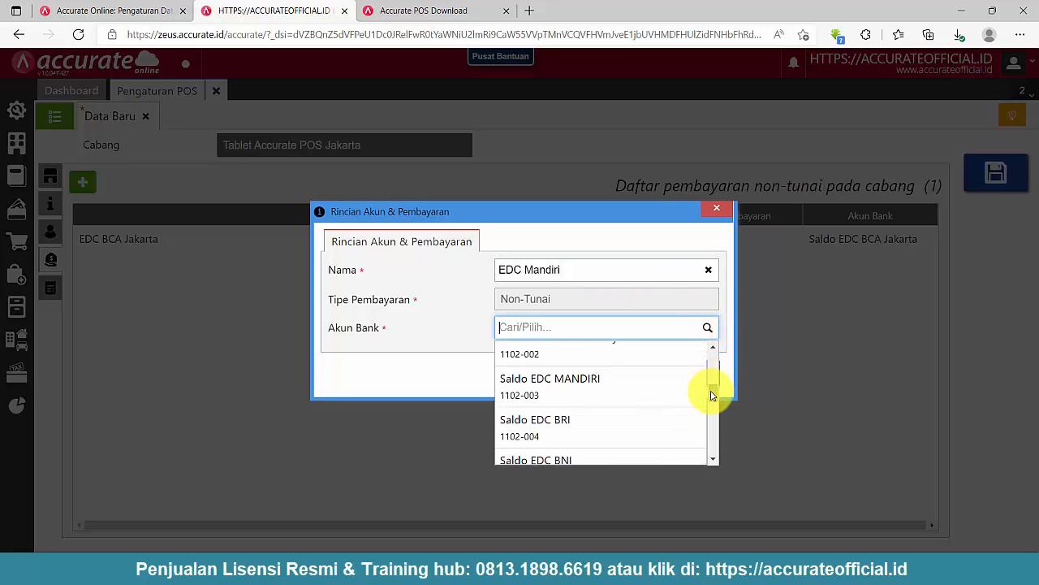
click(668, 392)
click(669, 369)
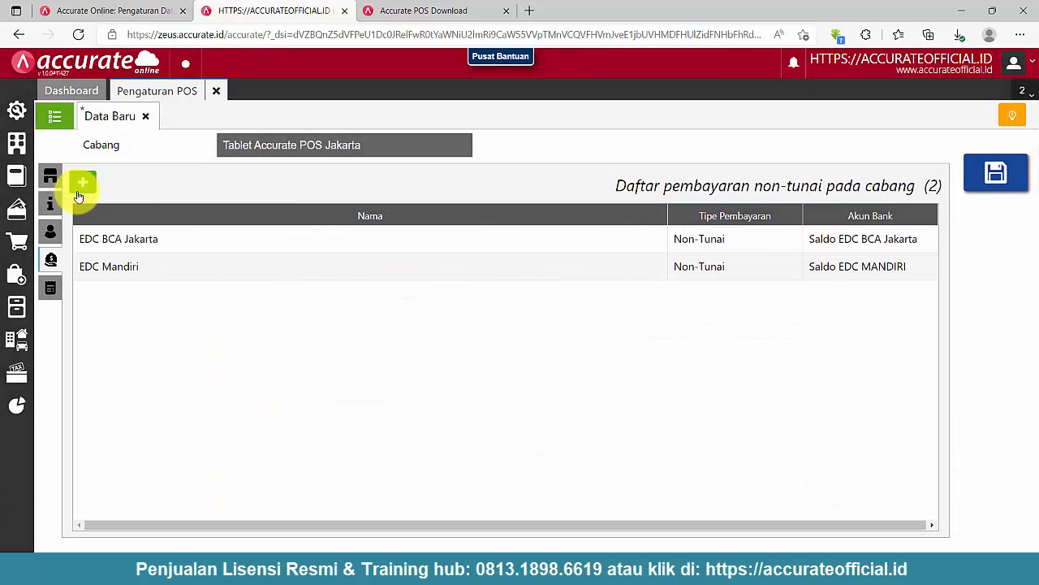
Step: Add a non-cash payment named Gopay, linked to the bank account Saldo Gopay
click(83, 182)
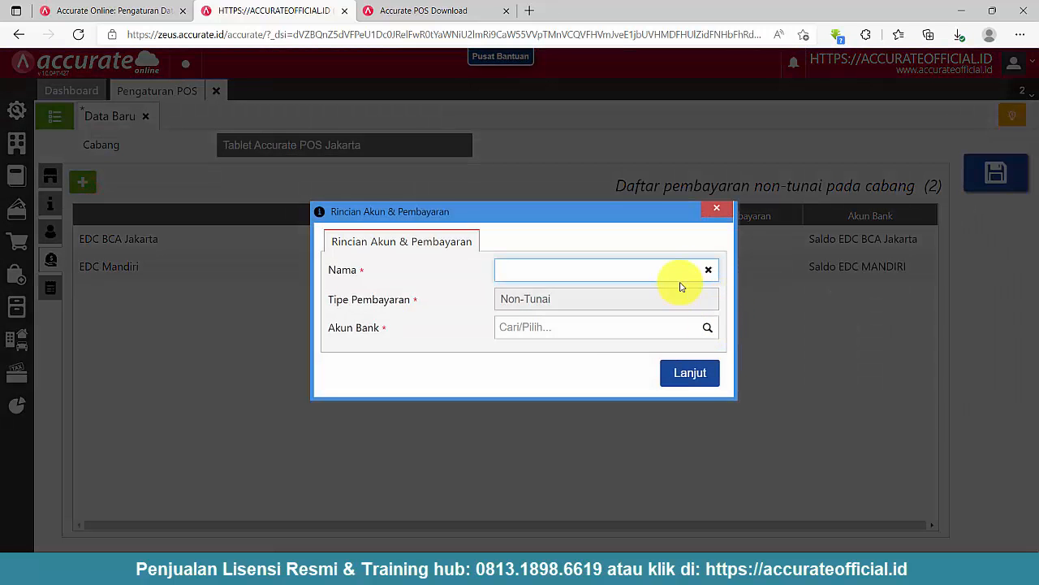
click(664, 269)
text(Gp)
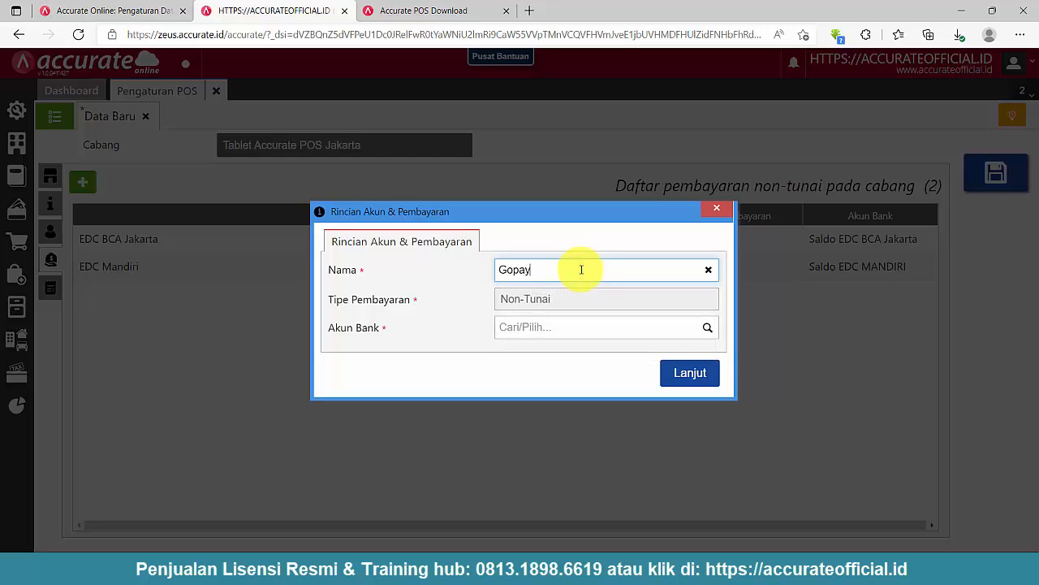
key(Tab)
click(713, 338)
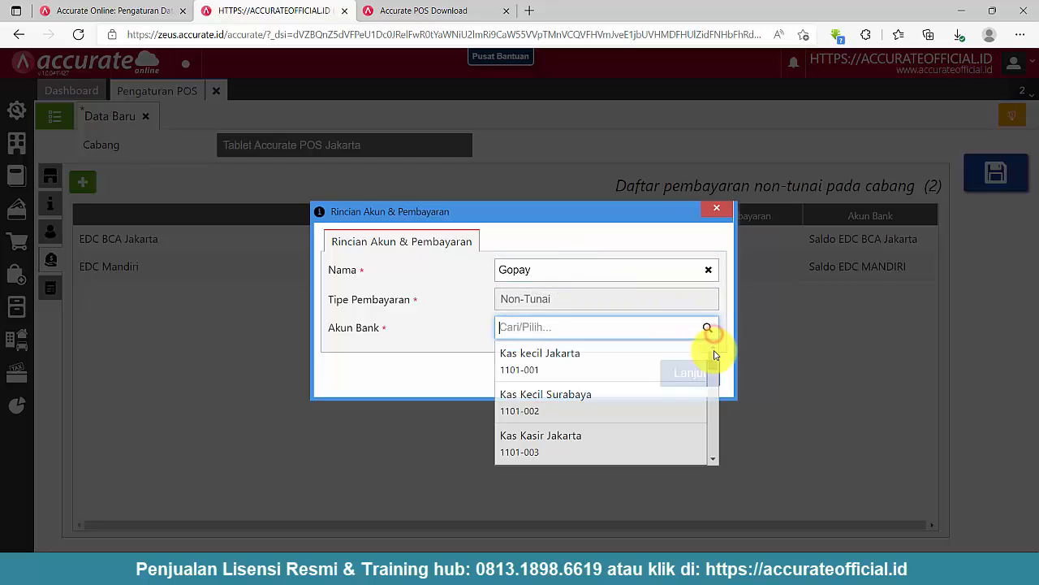
drag(712, 360, 712, 417)
click(657, 370)
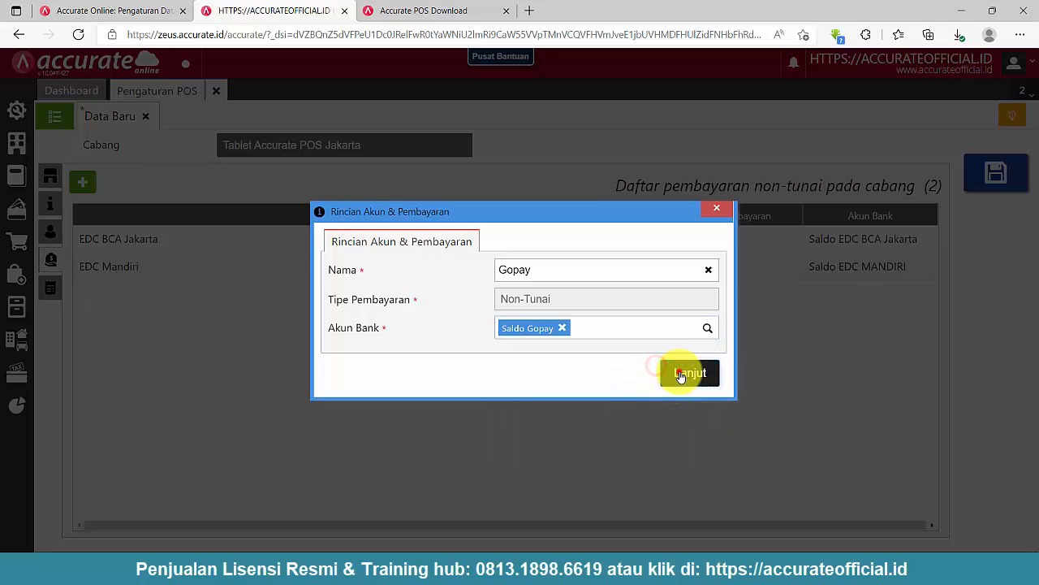
click(678, 372)
Step: Add a non-cash payment named OVO, linked to the bank account Saldo OVO
click(82, 181)
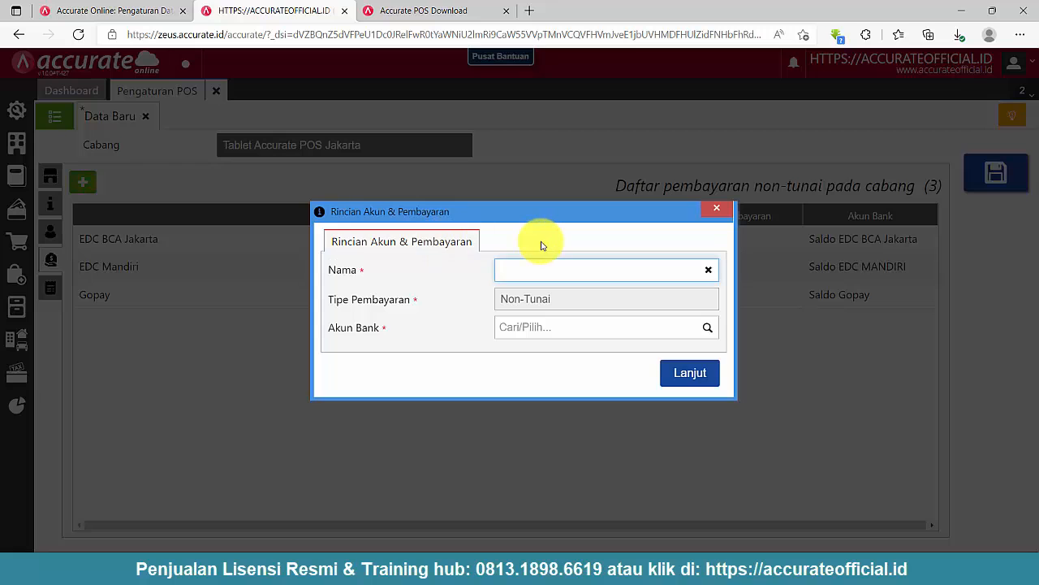
click(707, 327)
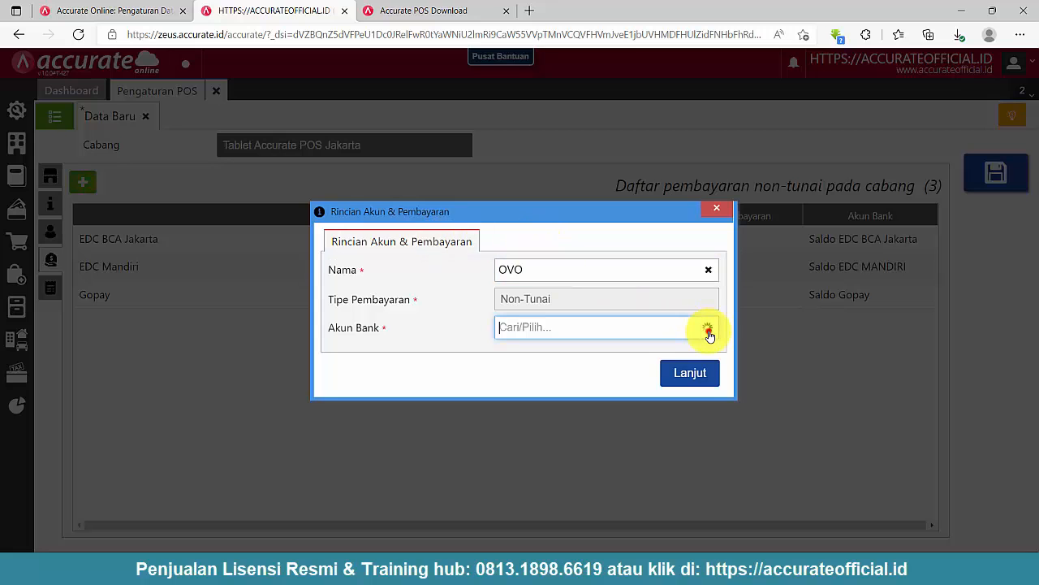
scroll(666, 384, down, 5)
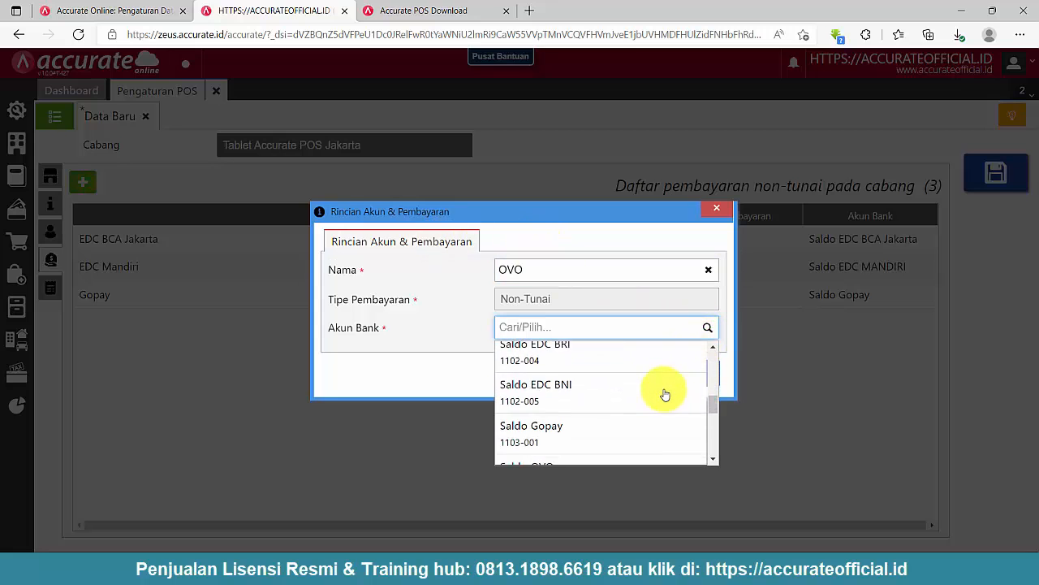
scroll(664, 398, up, 1)
click(569, 381)
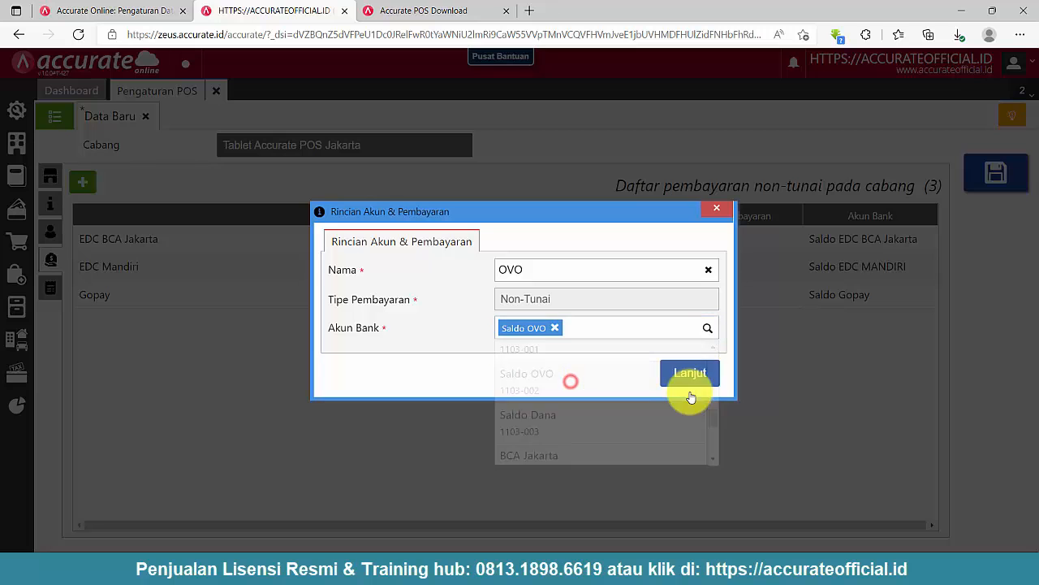
click(691, 372)
Step: Add a non-cash payment named DANA, linked to the bank account Saldo Dana
click(83, 183)
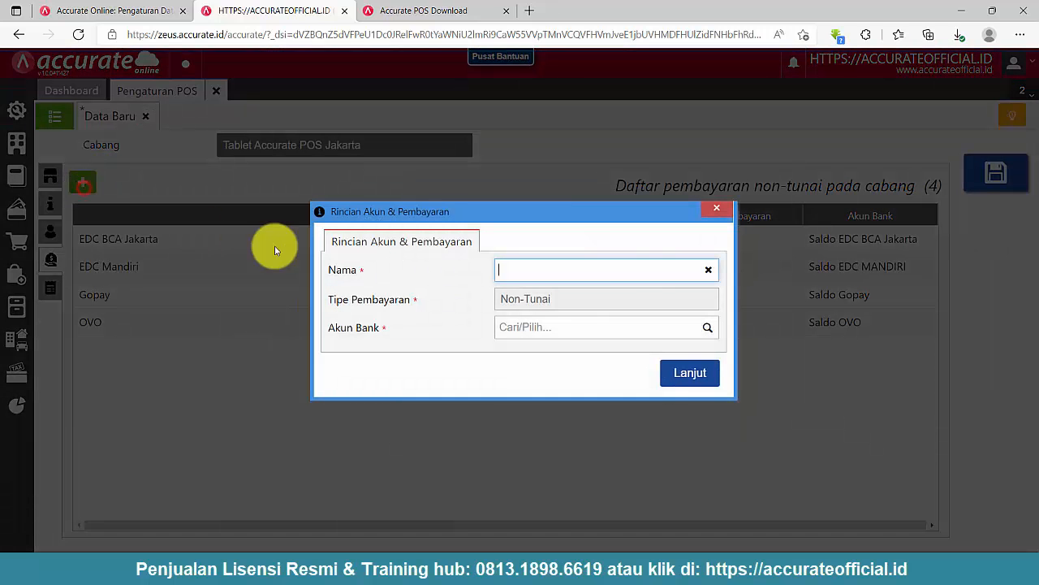
click(658, 271)
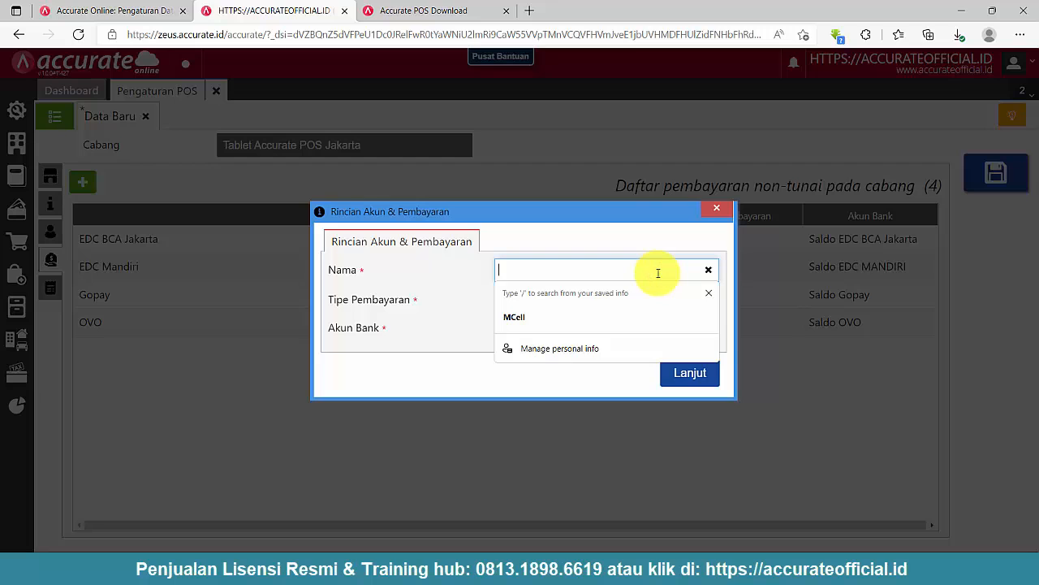
text(DANA)
click(669, 326)
text(dana)
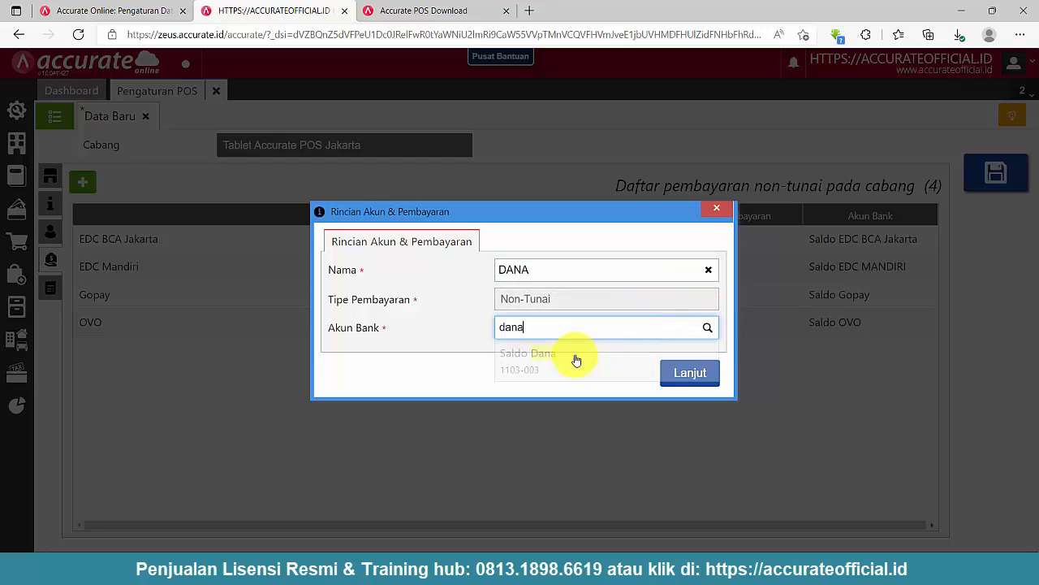
click(574, 354)
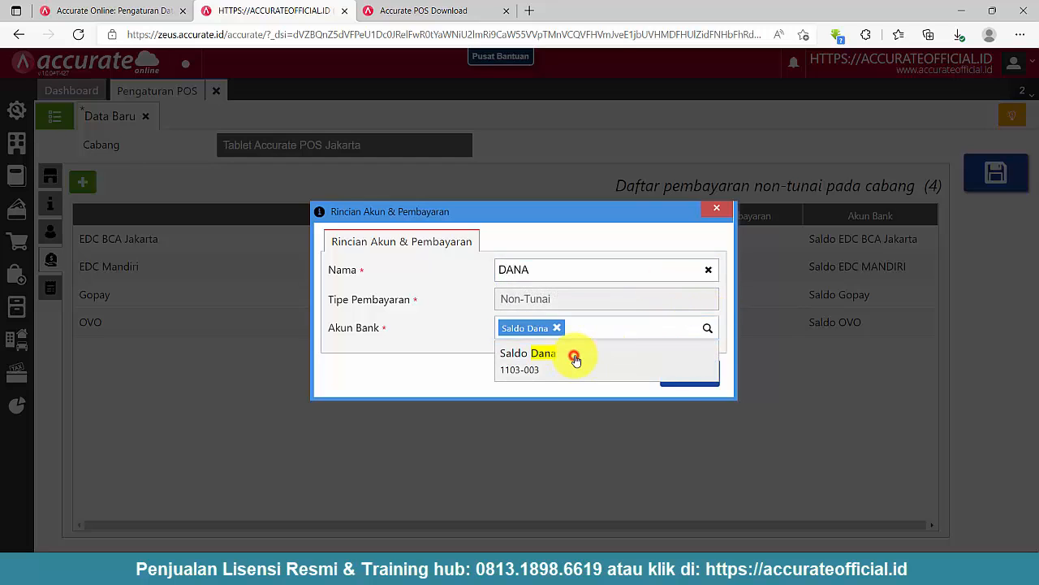
click(689, 372)
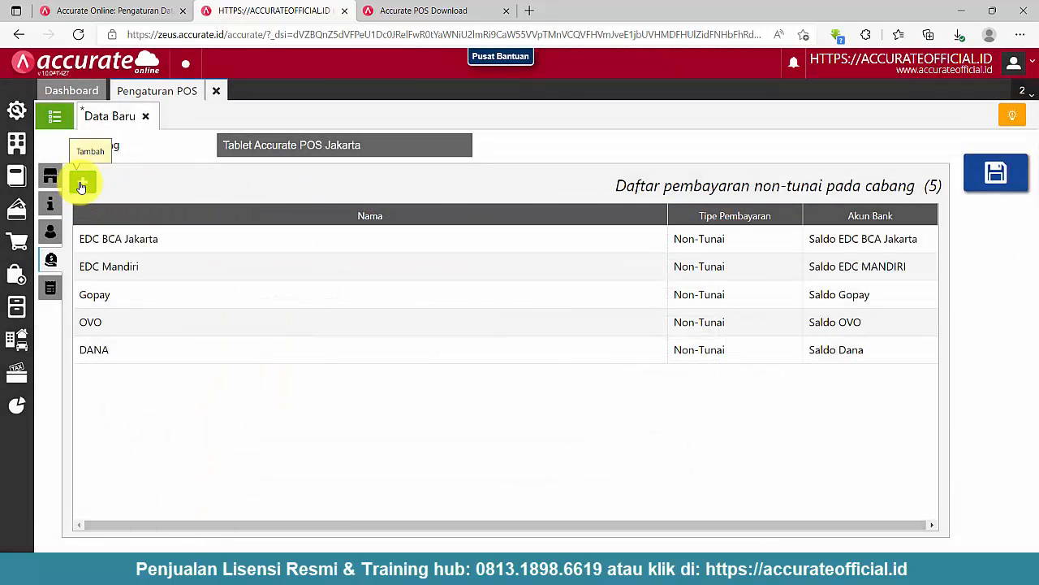
Step: Add a non-cash payment named Transfer BCA Jakarta, linked to the bank account BCA Jakarta
click(82, 181)
text(Transfer BCA Jakarta)
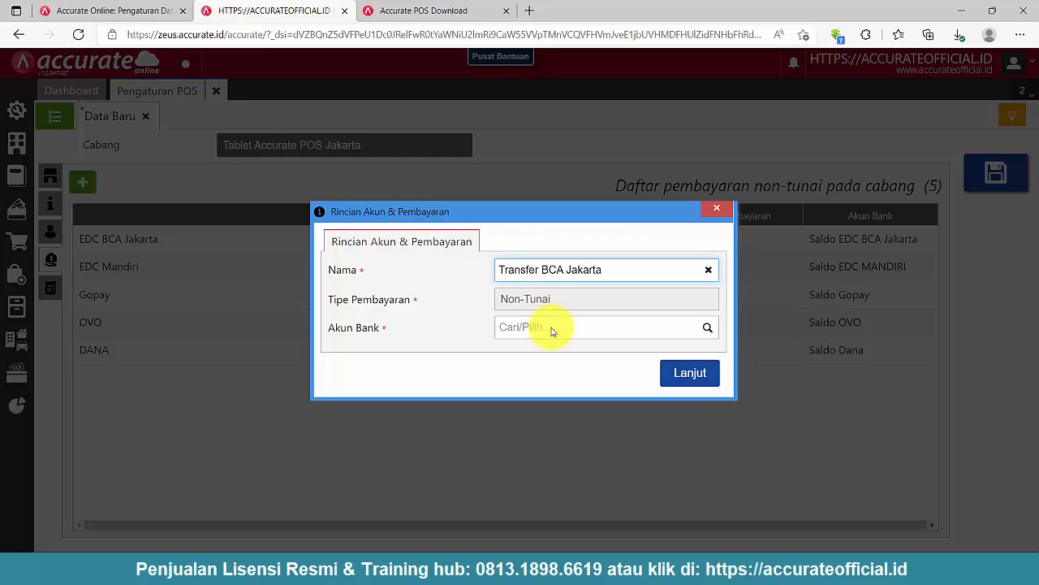
click(707, 327)
scroll(592, 395, down, 3)
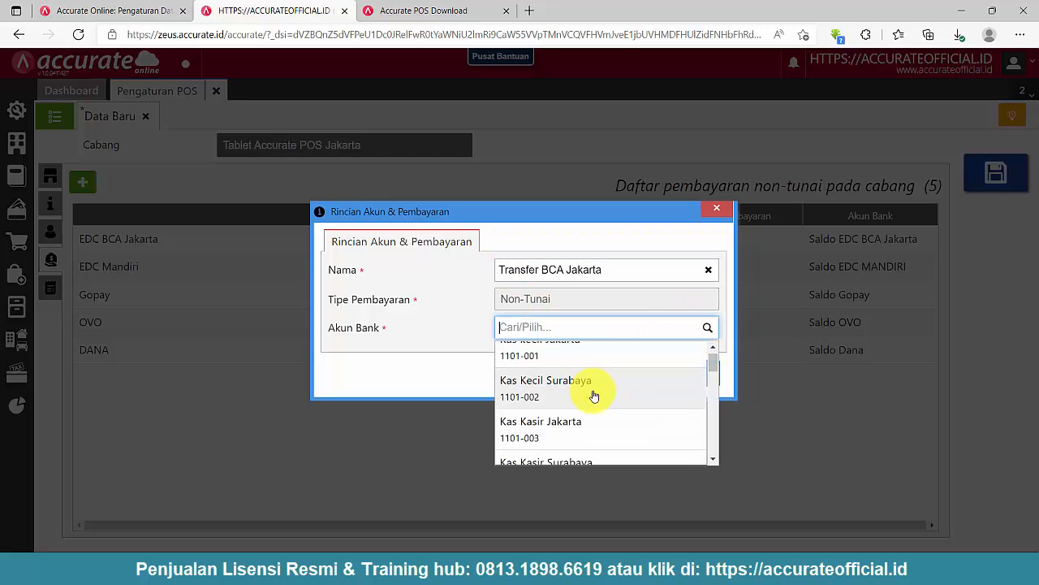
scroll(615, 406, down, 5)
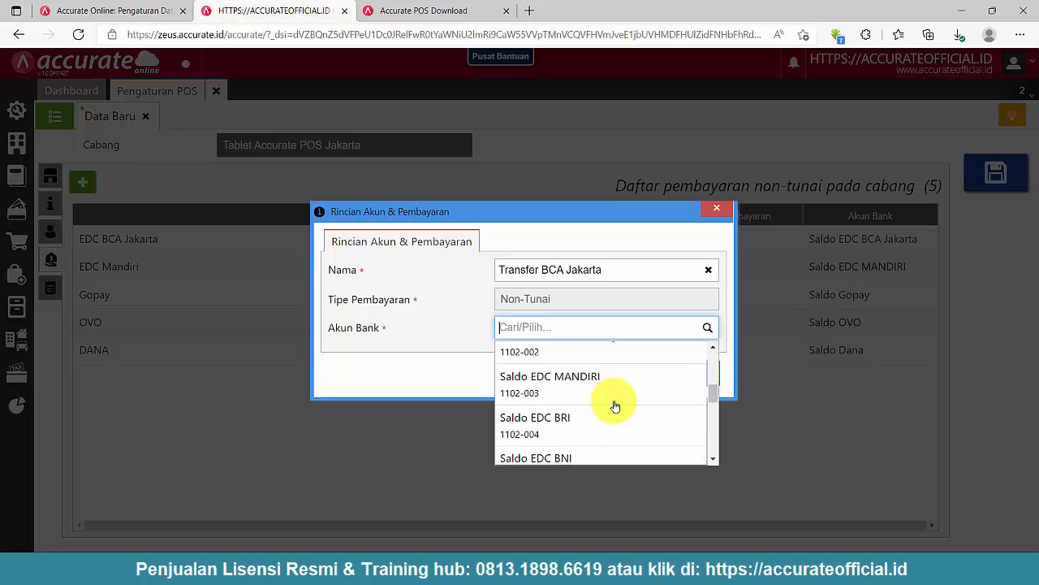
scroll(614, 406, down, 1)
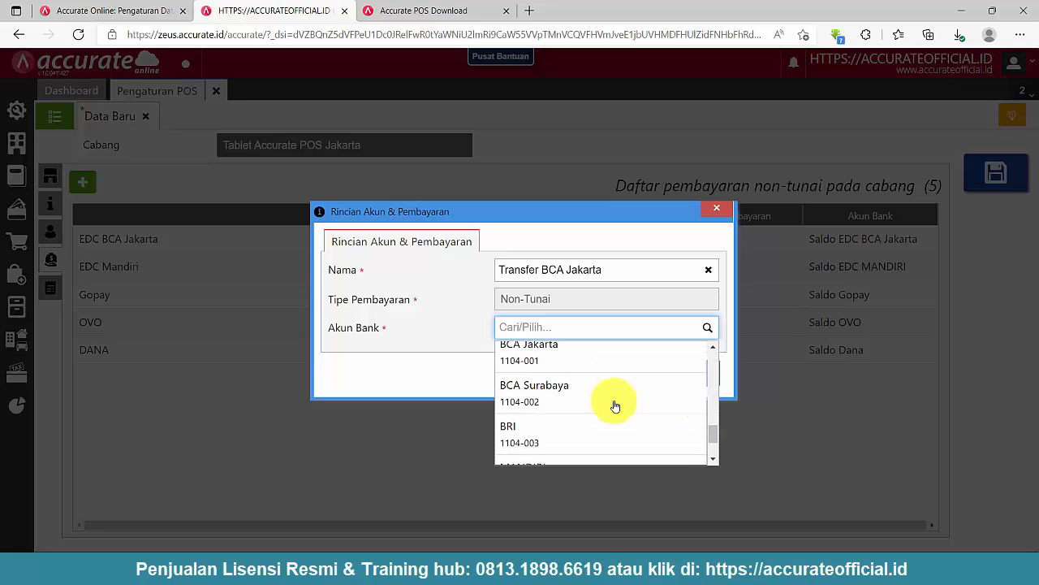
scroll(601, 391, up, 1)
click(599, 387)
click(685, 378)
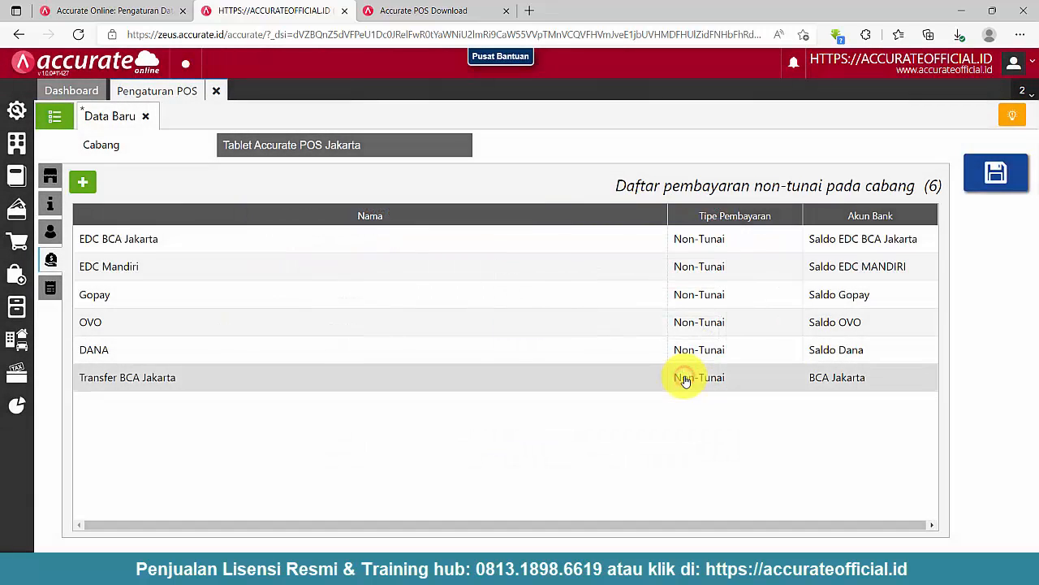
Step: Set the header in the tablet branch's receipt display settings to "Selamat berbelanja"
click(49, 289)
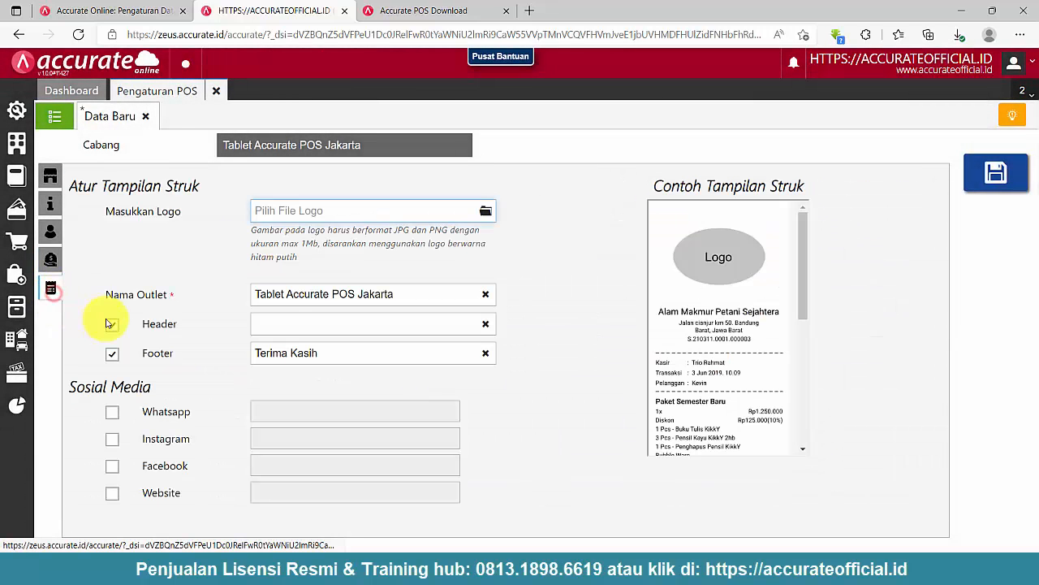
click(302, 321)
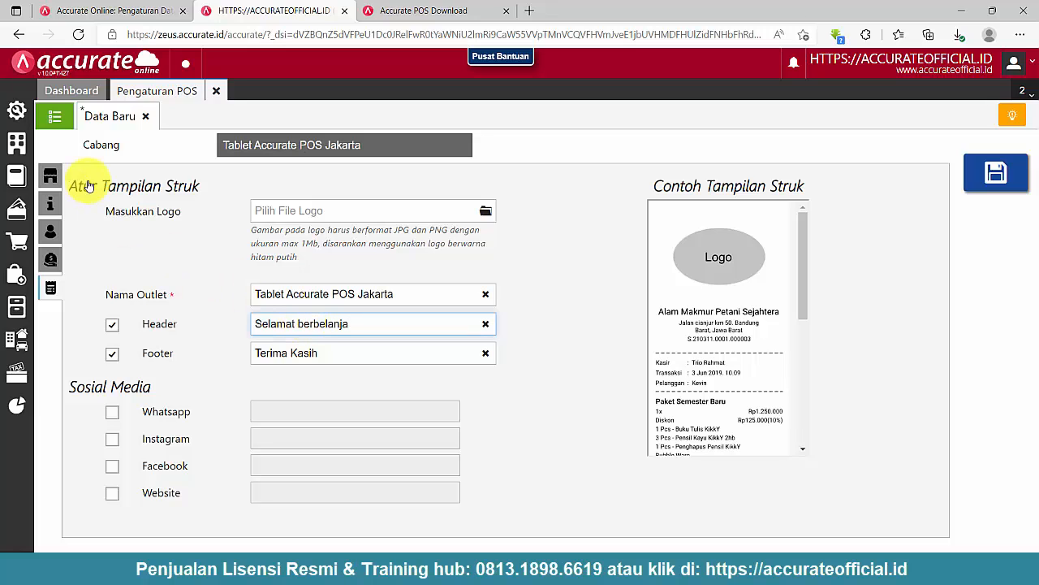
Step: Open the saved Smartphone Accurate POS Jakarta branch and view the social media entries in its receipt display settings
click(53, 116)
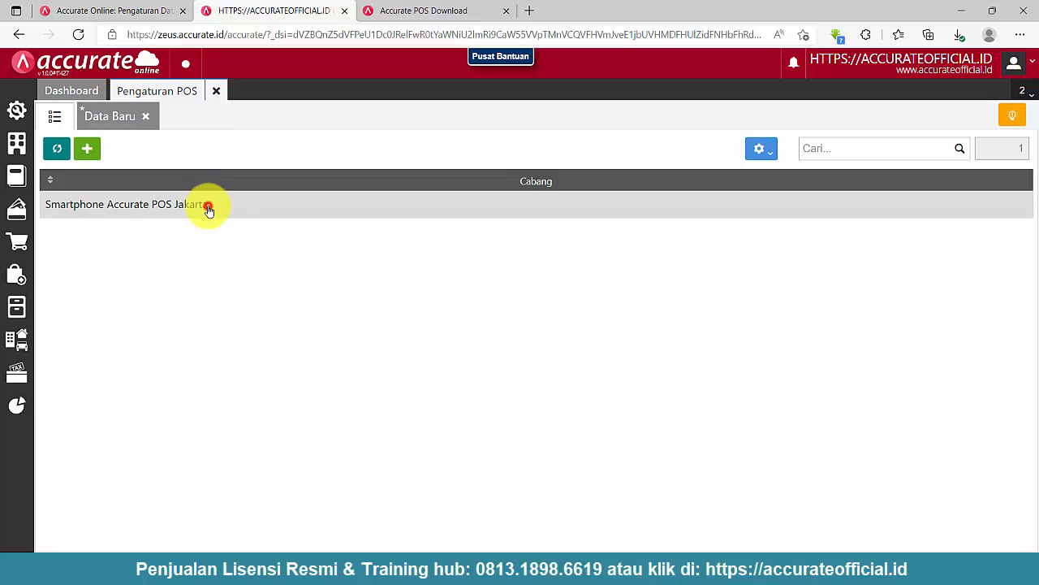
click(208, 209)
click(541, 499)
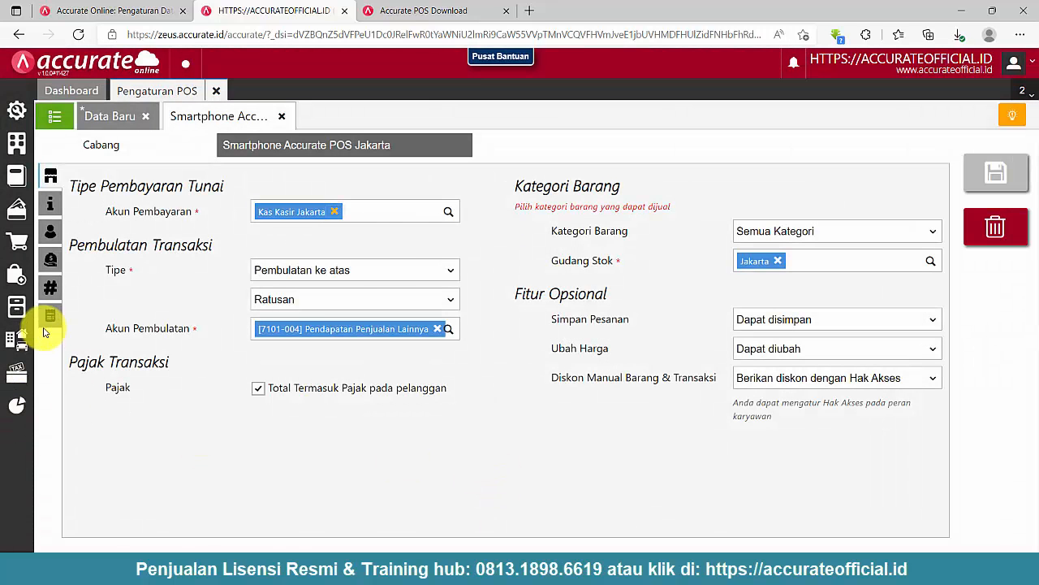
click(50, 315)
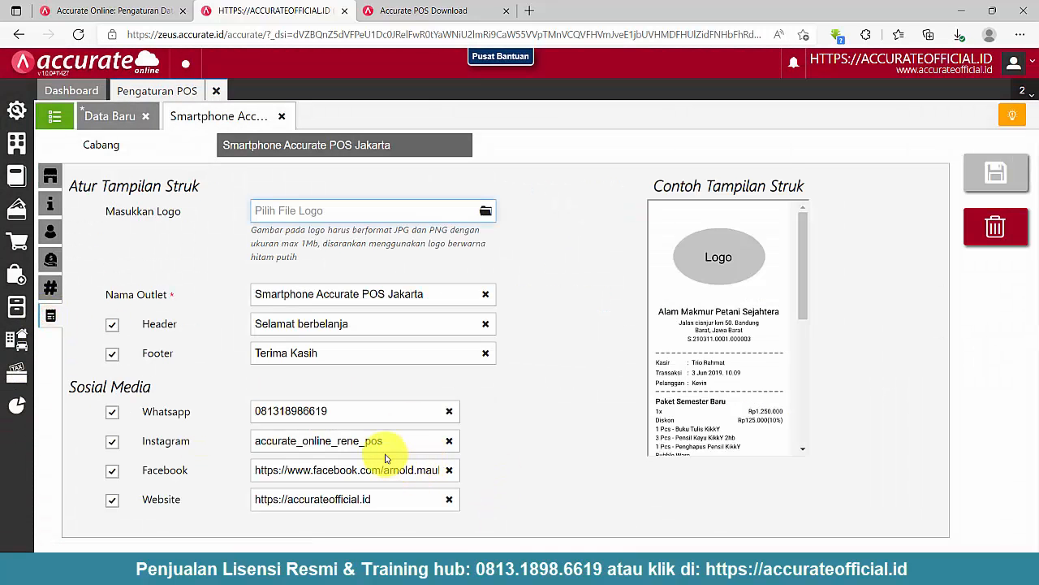
Step: Enable the Whatsapp, Instagram, Facebook and Website entries for the tablet branch's receipt and copy in the smartphone branch's Whatsapp number
click(355, 410)
key(ctrl+c)
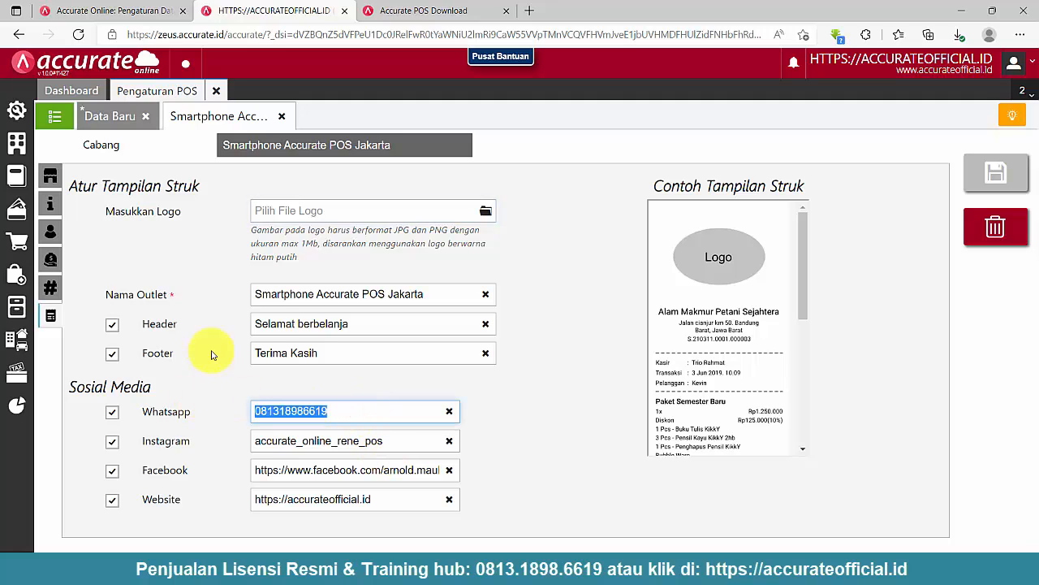
click(105, 116)
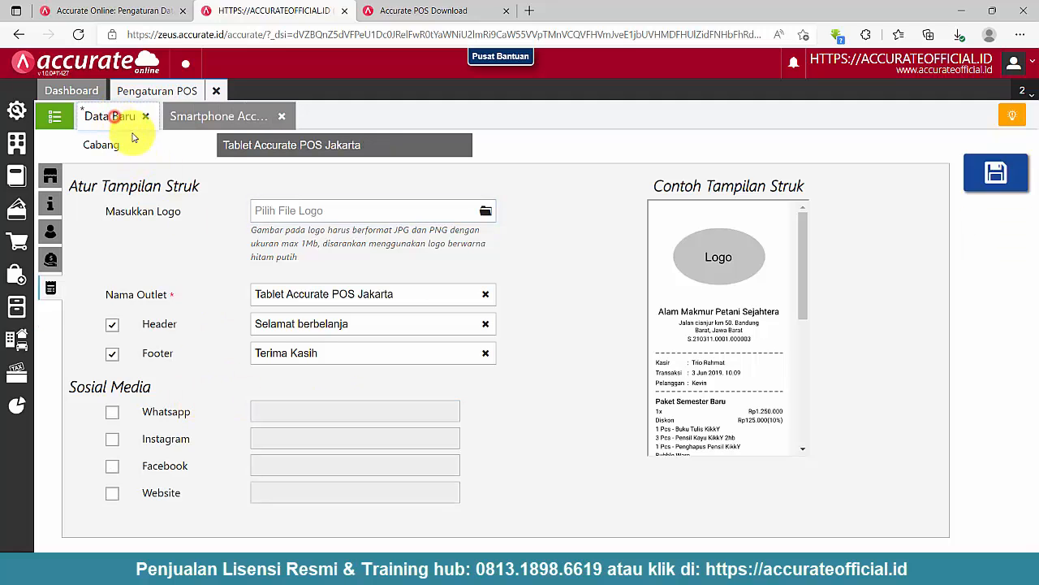
click(164, 416)
click(161, 439)
click(160, 467)
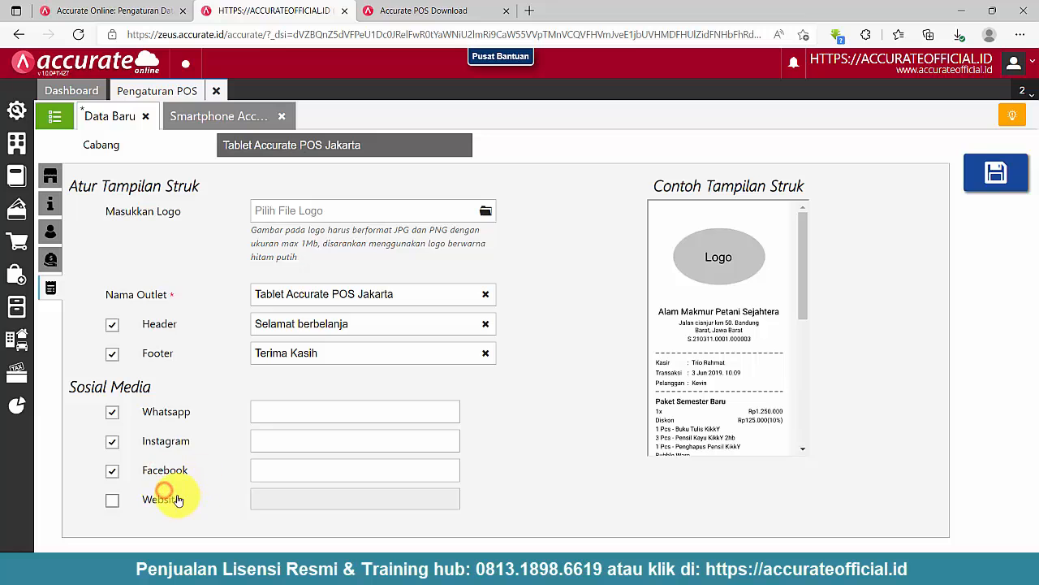
click(176, 499)
click(282, 412)
key(ctrl+v)
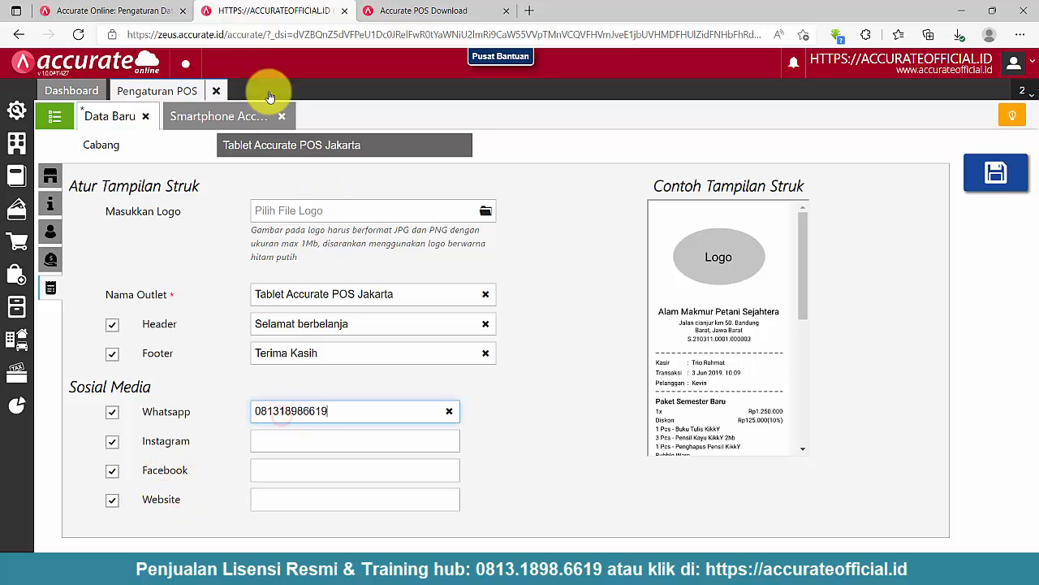
Step: Copy the Instagram account name from the smartphone branch's receipt settings into the tablet branch's Instagram entry
click(177, 116)
drag(383, 439, 213, 435)
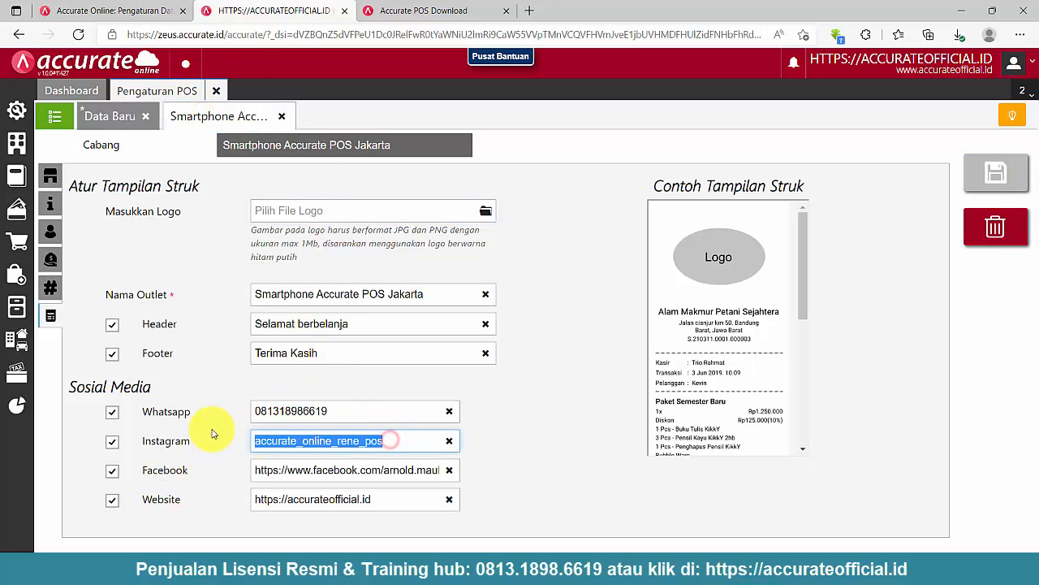
key(ctrl+c)
click(110, 118)
click(325, 441)
key(ctrl+v)
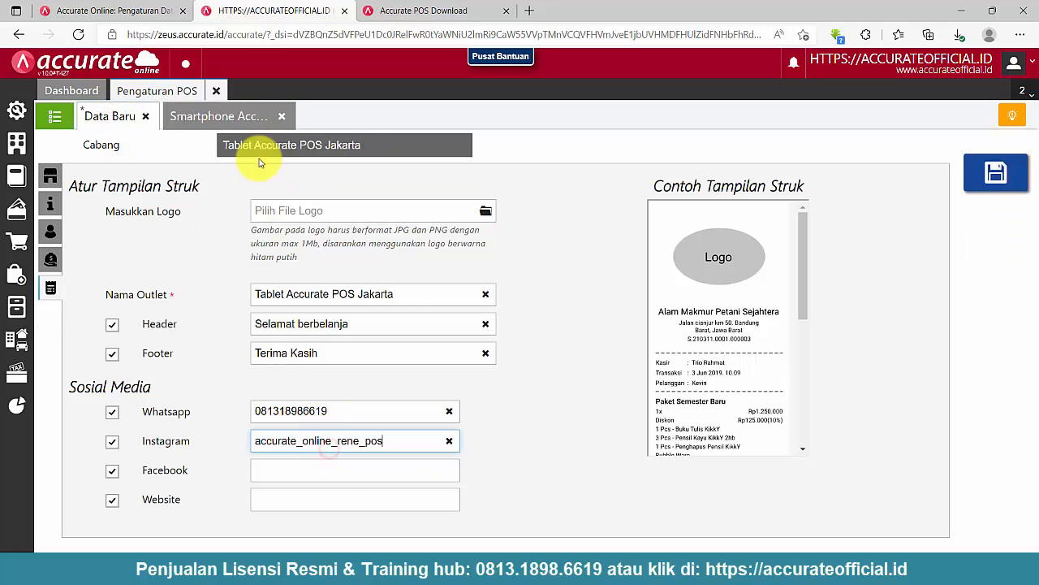
Step: Copy the Facebook profile link from the smartphone branch's receipt settings into the tablet branch's Facebook entry
click(232, 116)
click(333, 471)
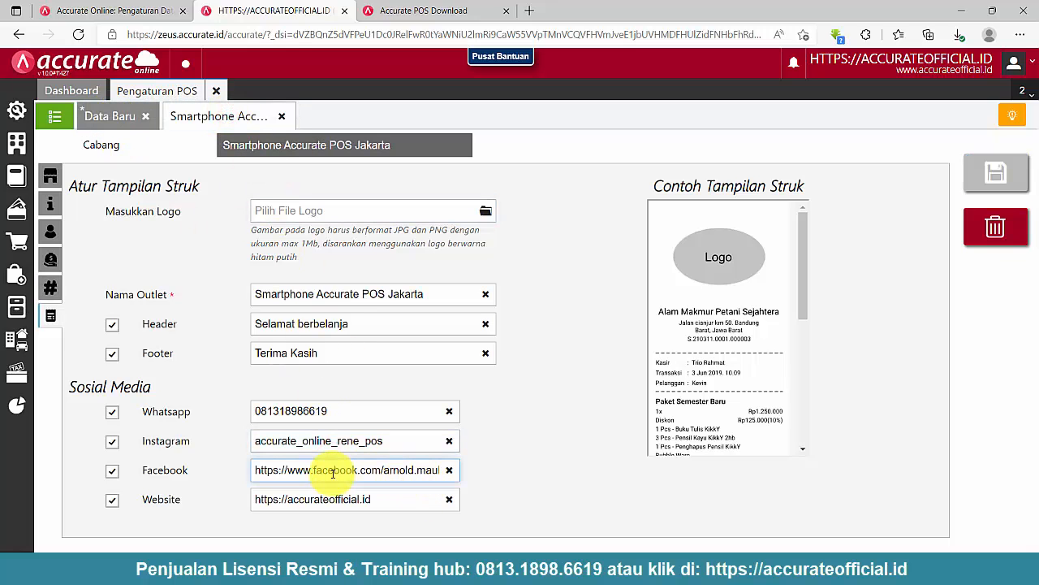
key(ctrl+a)
key(ctrl+c)
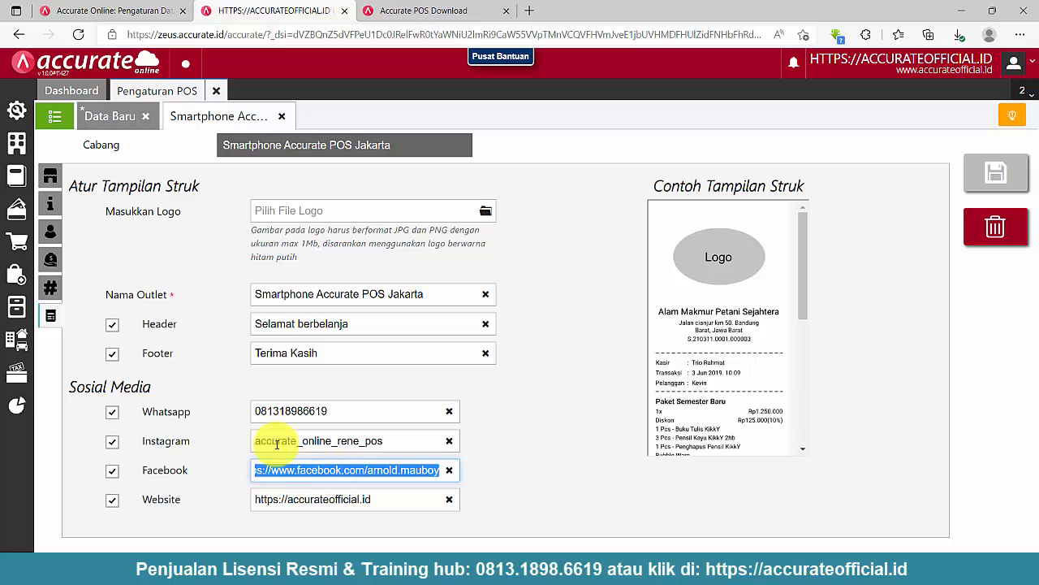
click(105, 117)
click(288, 471)
key(ctrl+v)
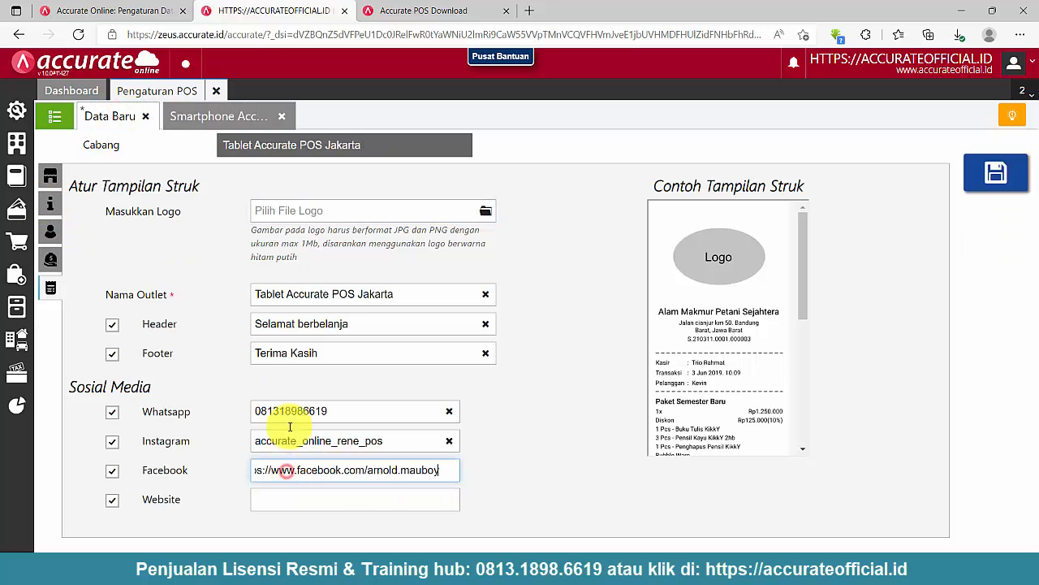
click(195, 116)
click(382, 499)
key(ctrl+a)
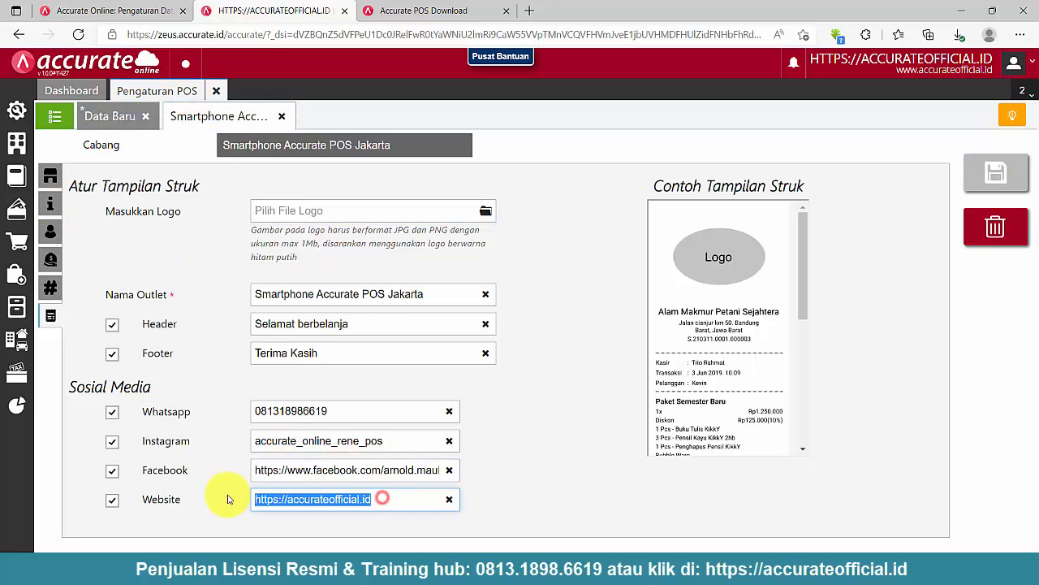
key(ctrl+c)
click(109, 116)
click(337, 501)
key(ctrl+v)
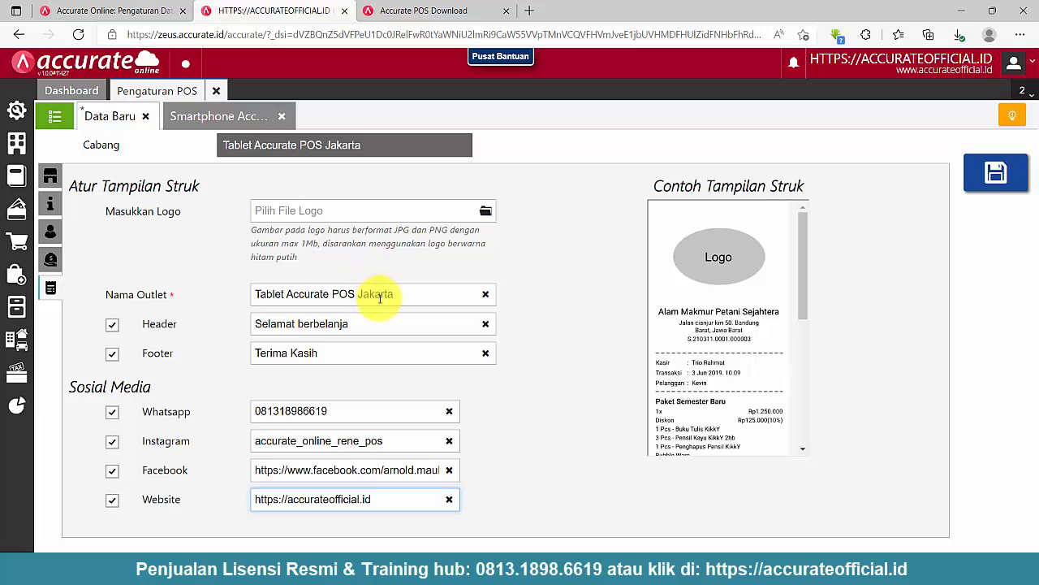
Step: Load the image Ina.jpg from the Pictures folder as the logo on the tablet branch's receipt
click(486, 212)
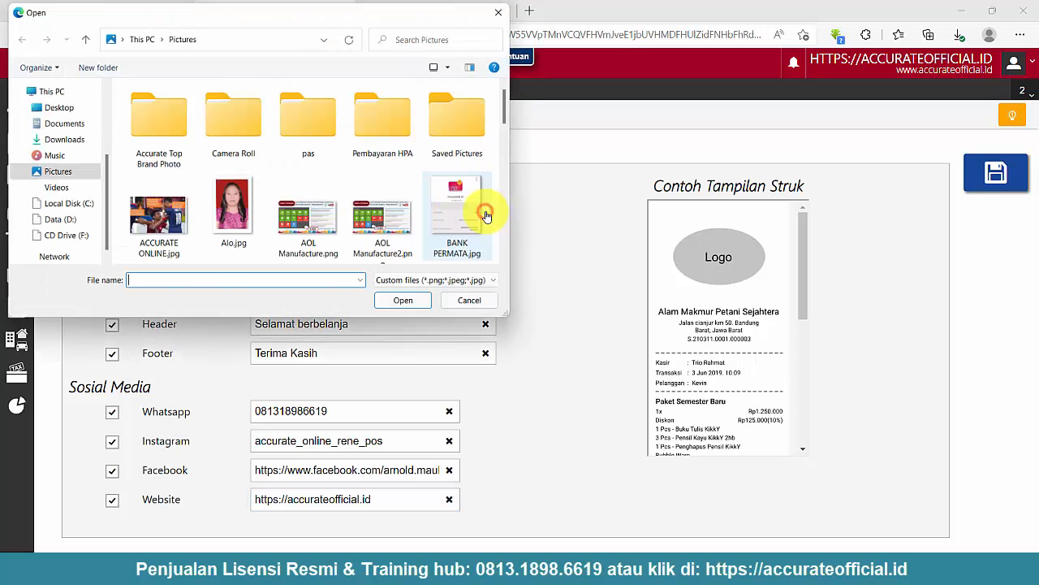
drag(510, 114, 512, 148)
click(234, 203)
click(236, 202)
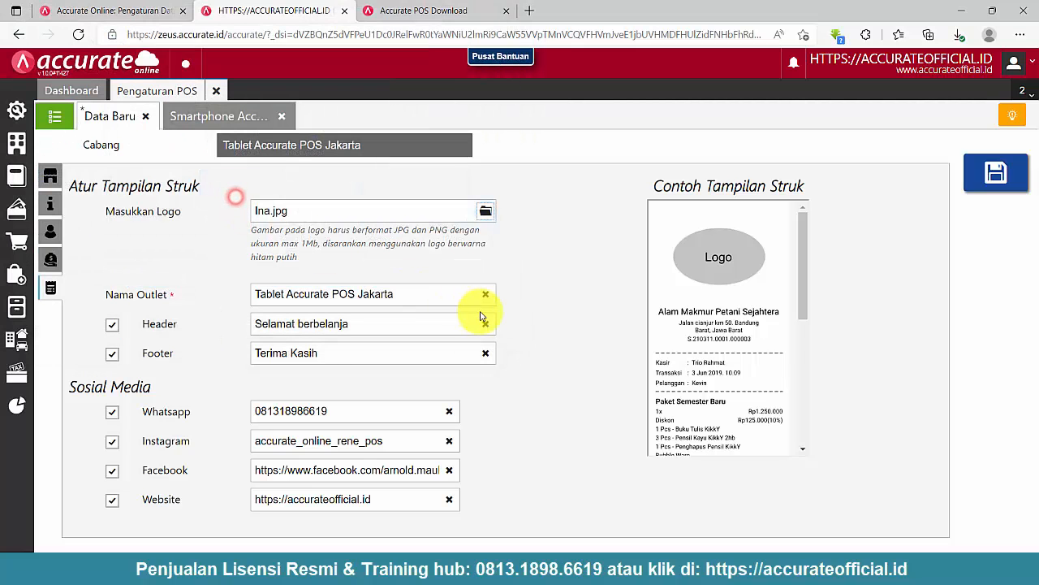
Step: Save the Tablet Accurate POS Jakarta settings and take a screenshot of its QR code and outlet code before closing the dialog
scroll(748, 325, down, 10)
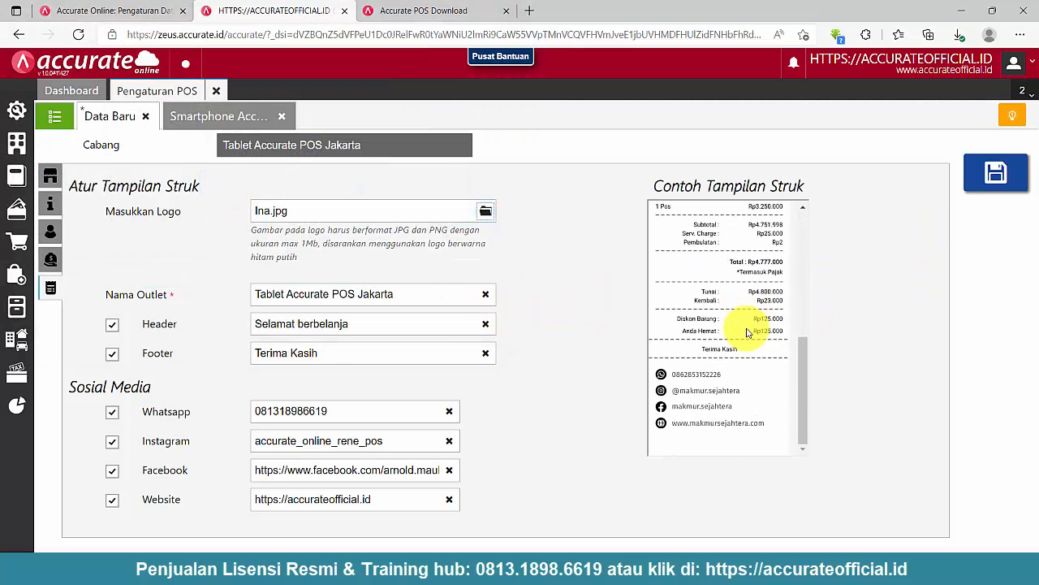
click(995, 184)
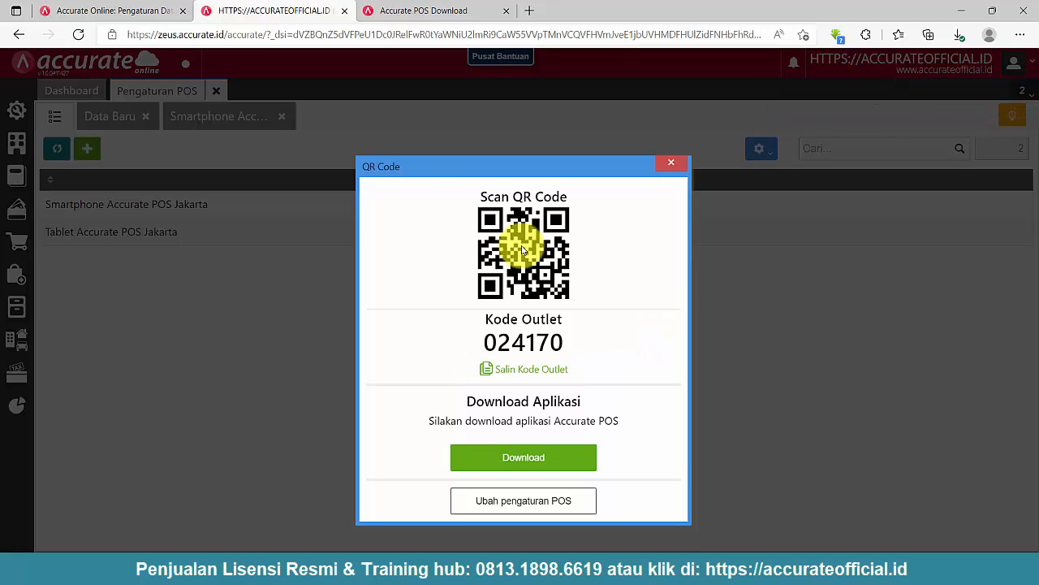
key(Print)
click(208, 61)
scroll(382, 314, down, 2)
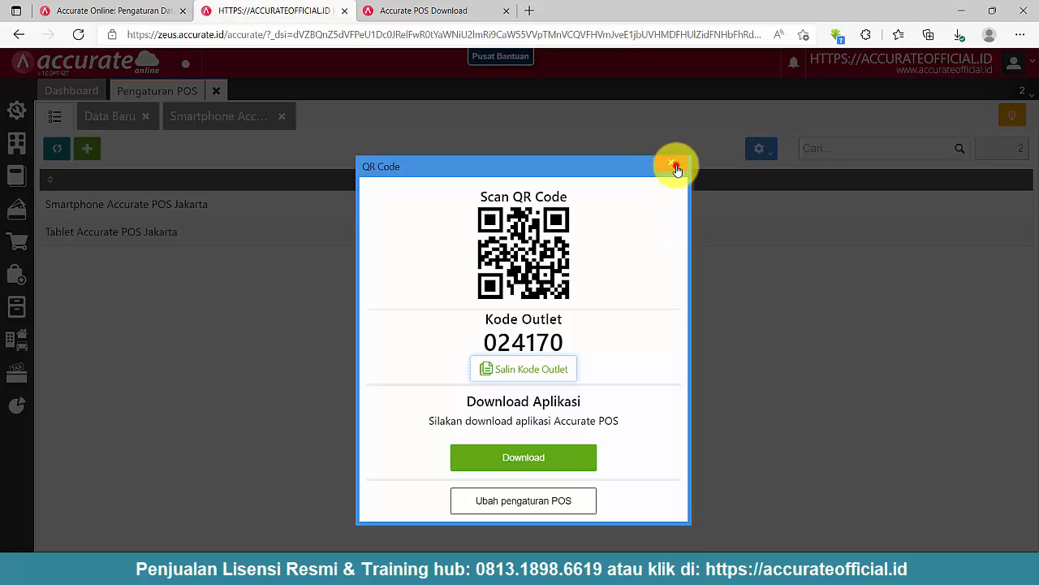
click(675, 168)
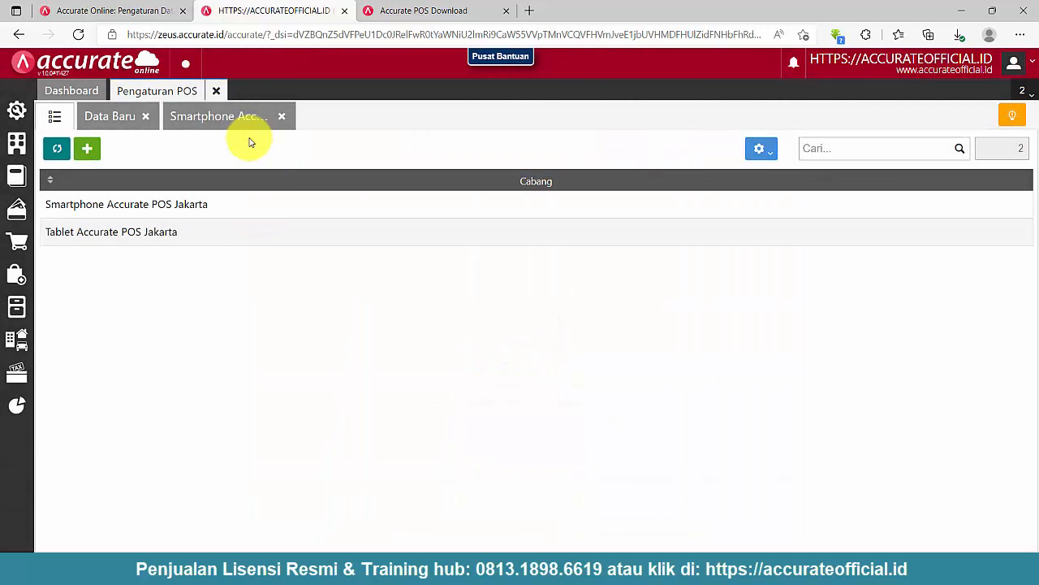